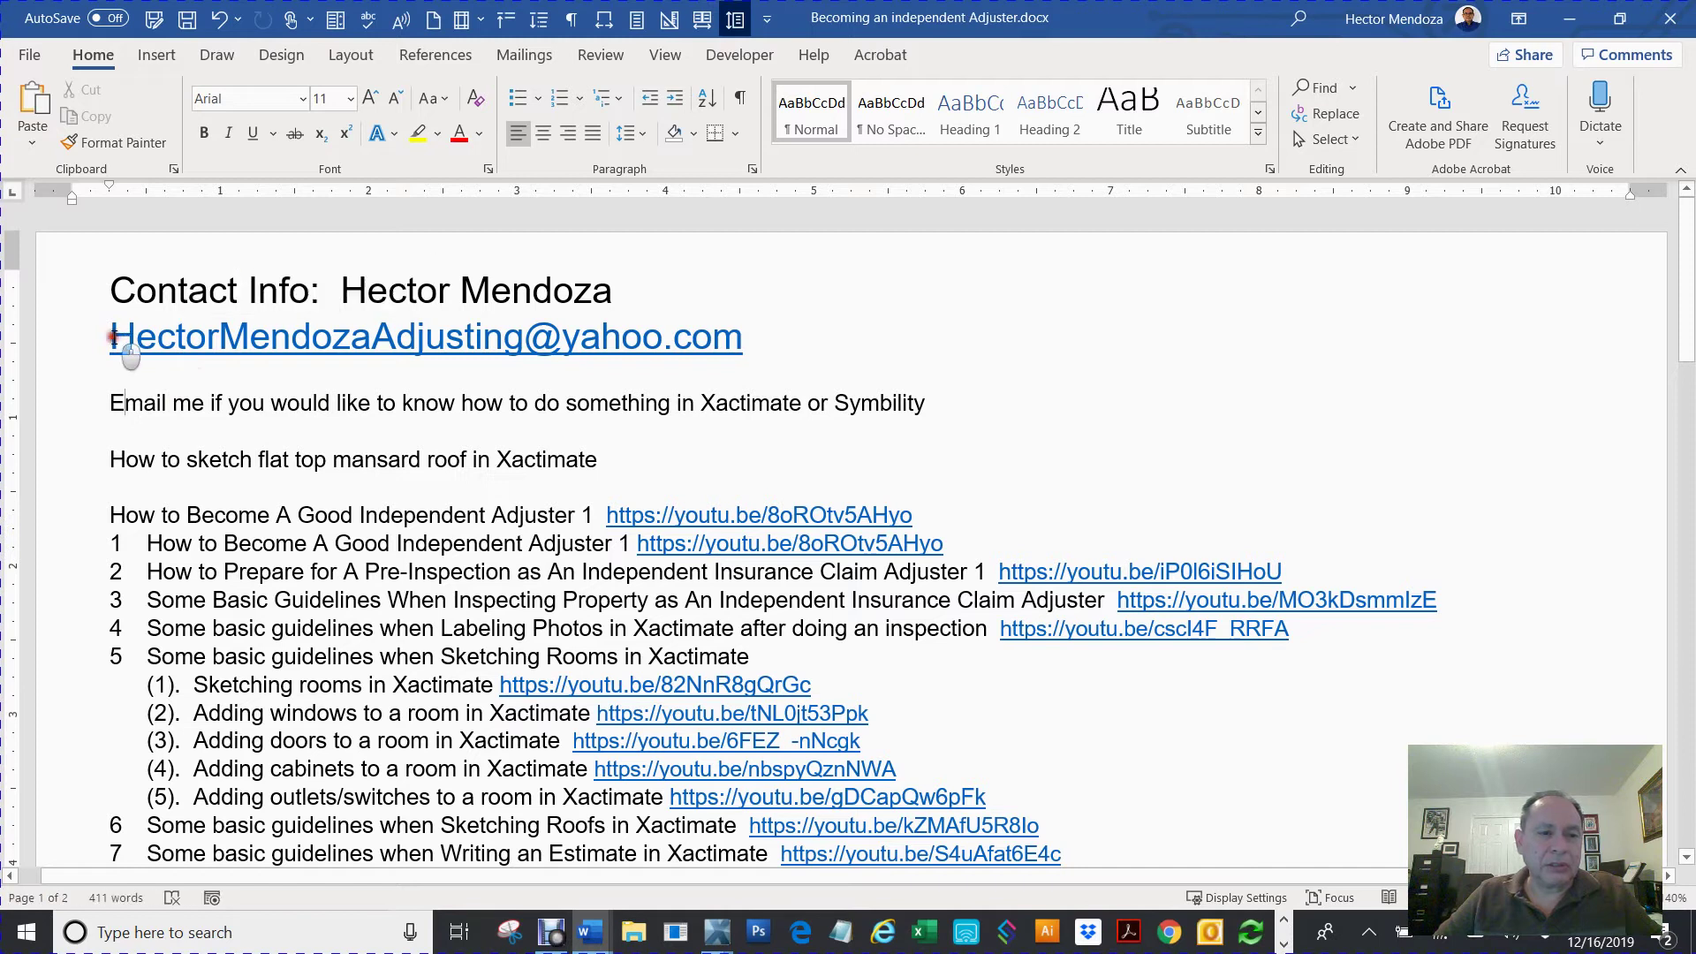
- Switch from the Word document to the Xactimate estimate and examine the house's mansard roof in 3D
left_click_drag(111, 335, 766, 337)
key("Right")
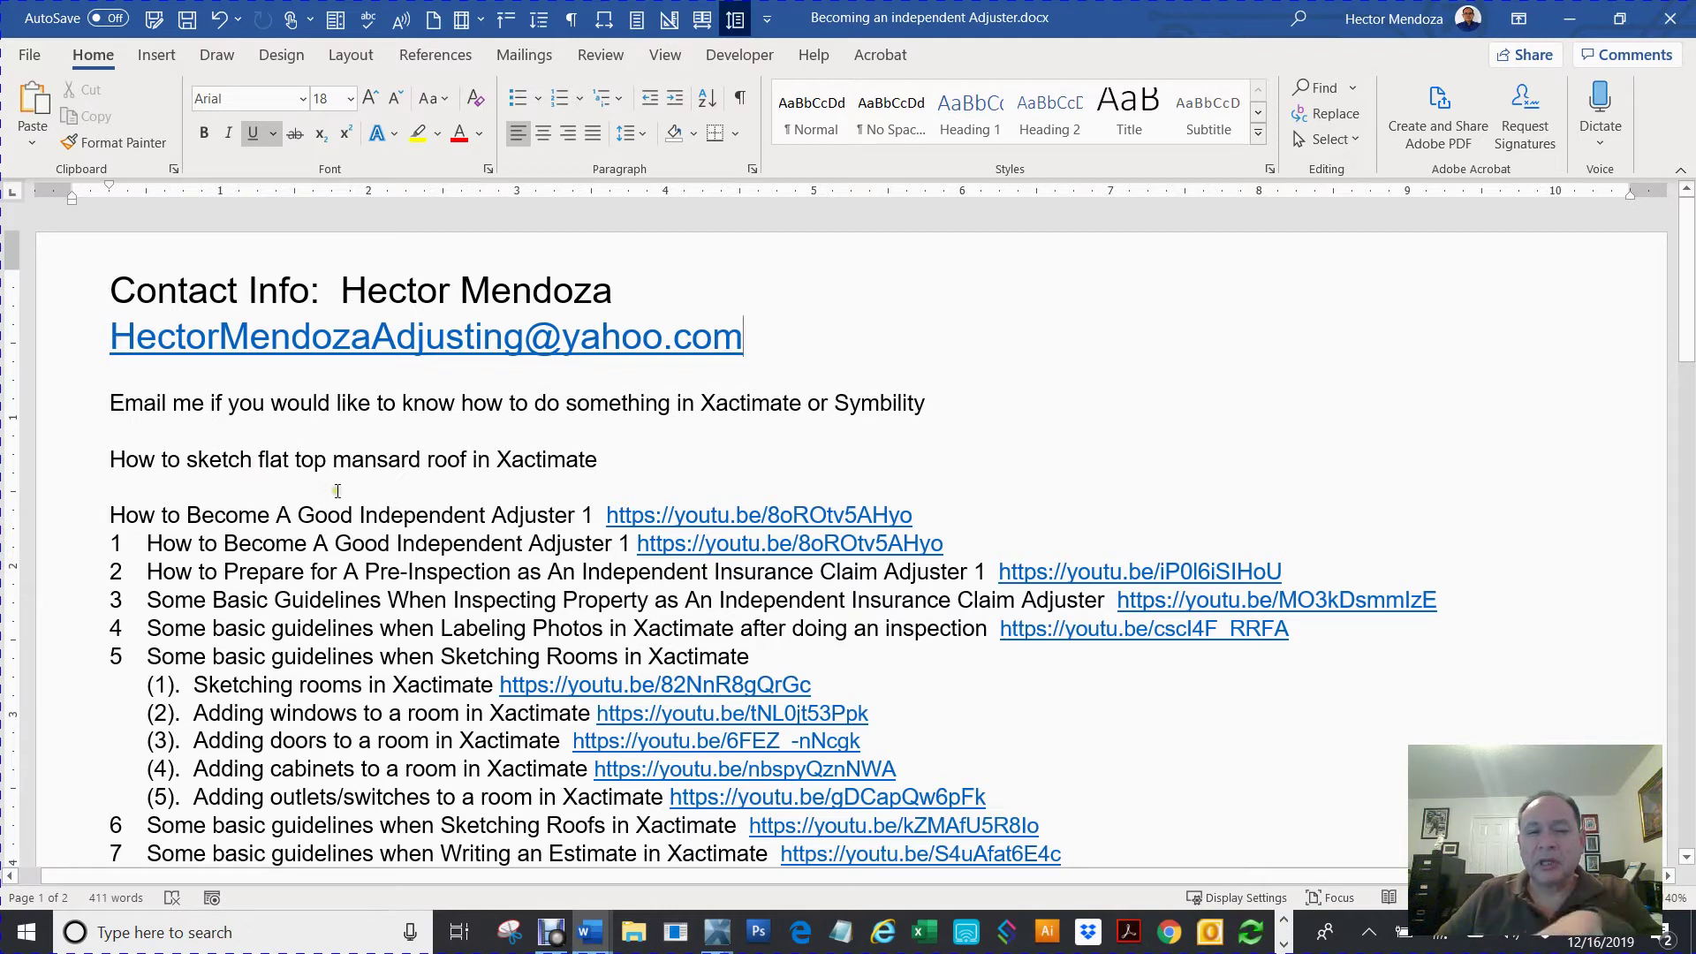
left_click(1569, 19)
left_click_drag(727, 296, 632, 330)
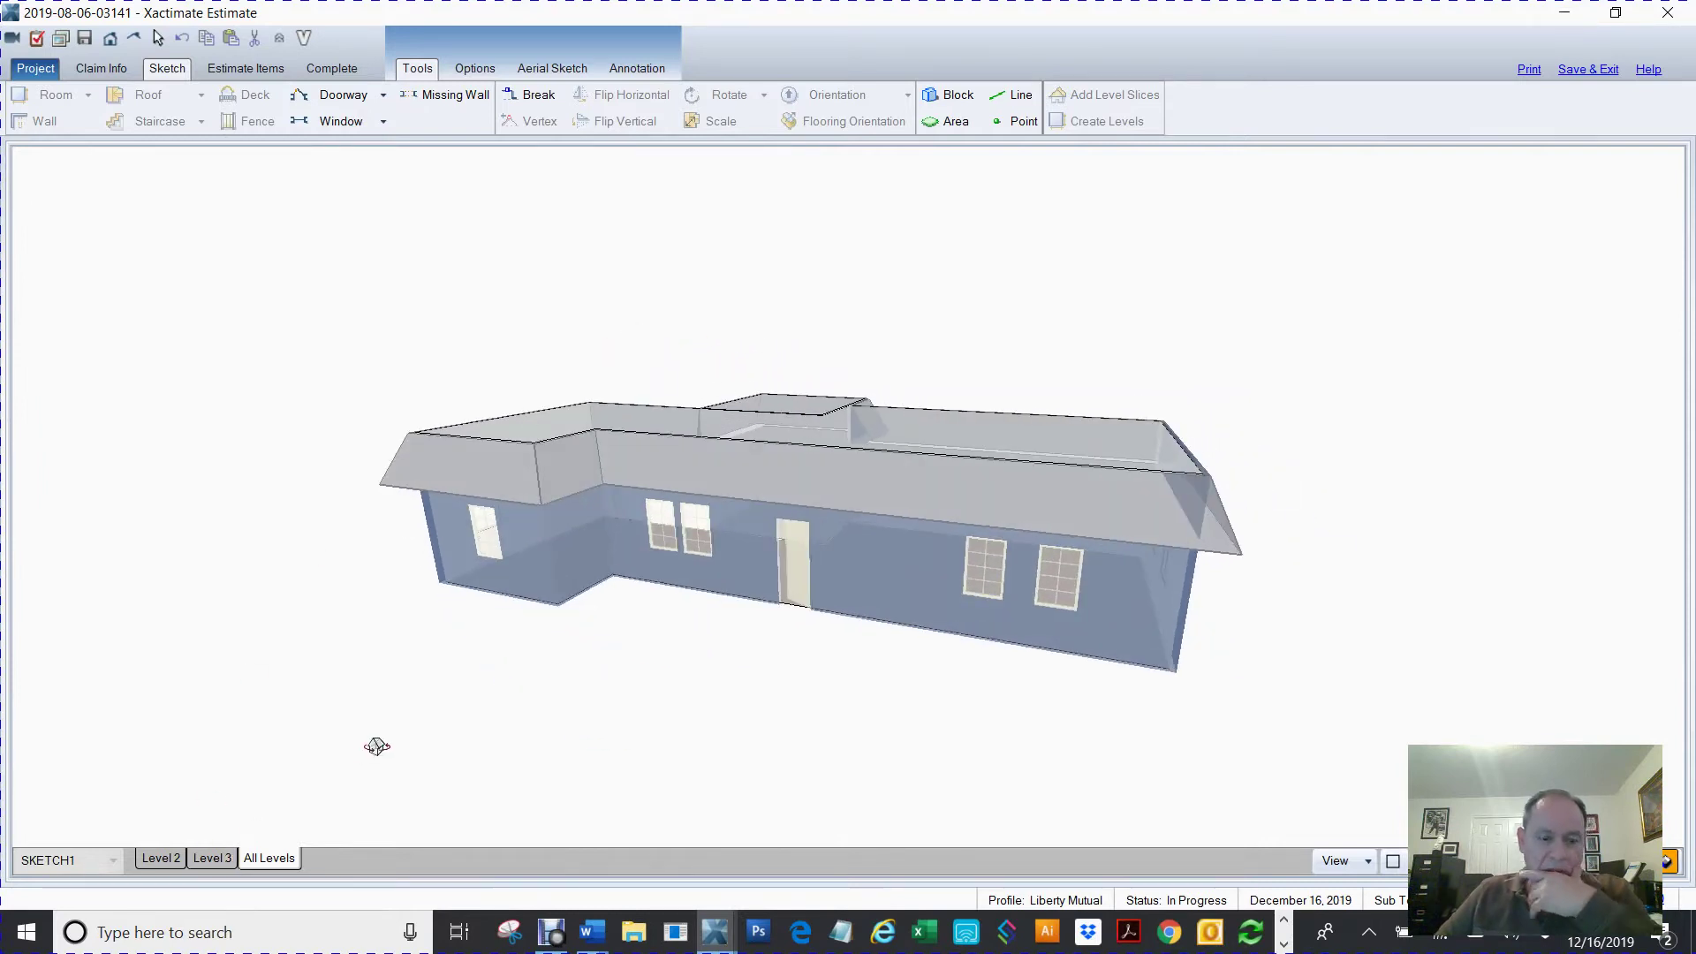
- Return to the Level 3 plan and delete all existing roof faces
key("Home")
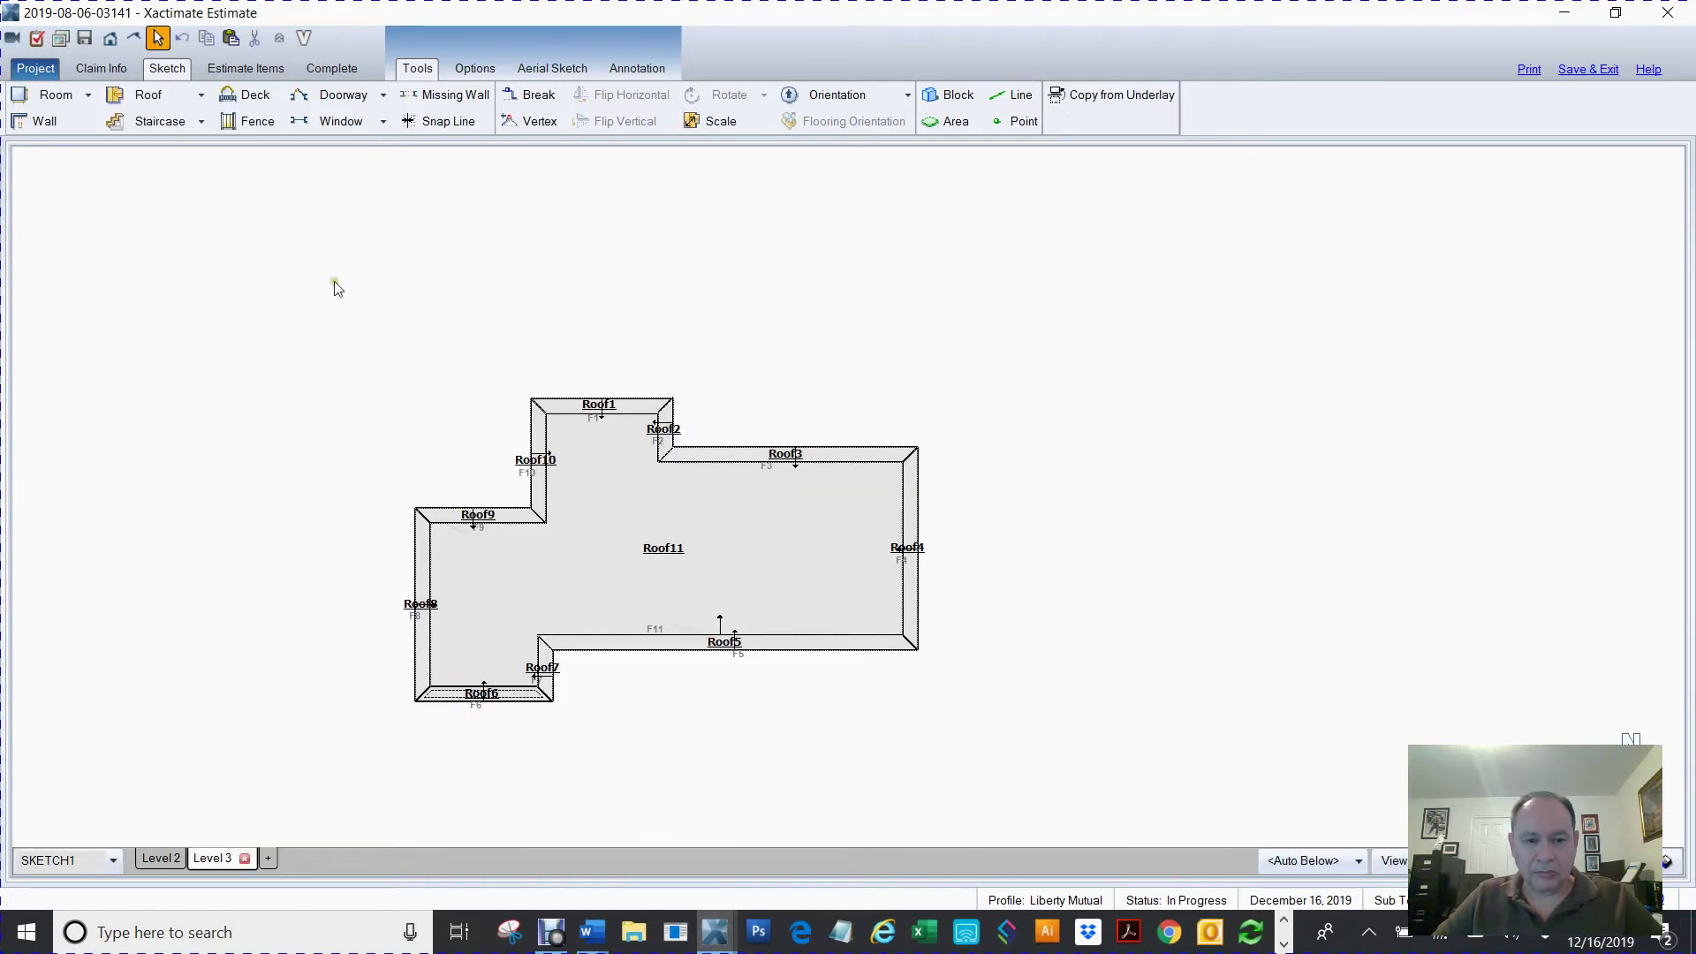
mouse_move(331, 282)
left_mouse_down()
mouse_move(1211, 818)
mouse_move(1178, 821)
left_mouse_up()
key("Delete")
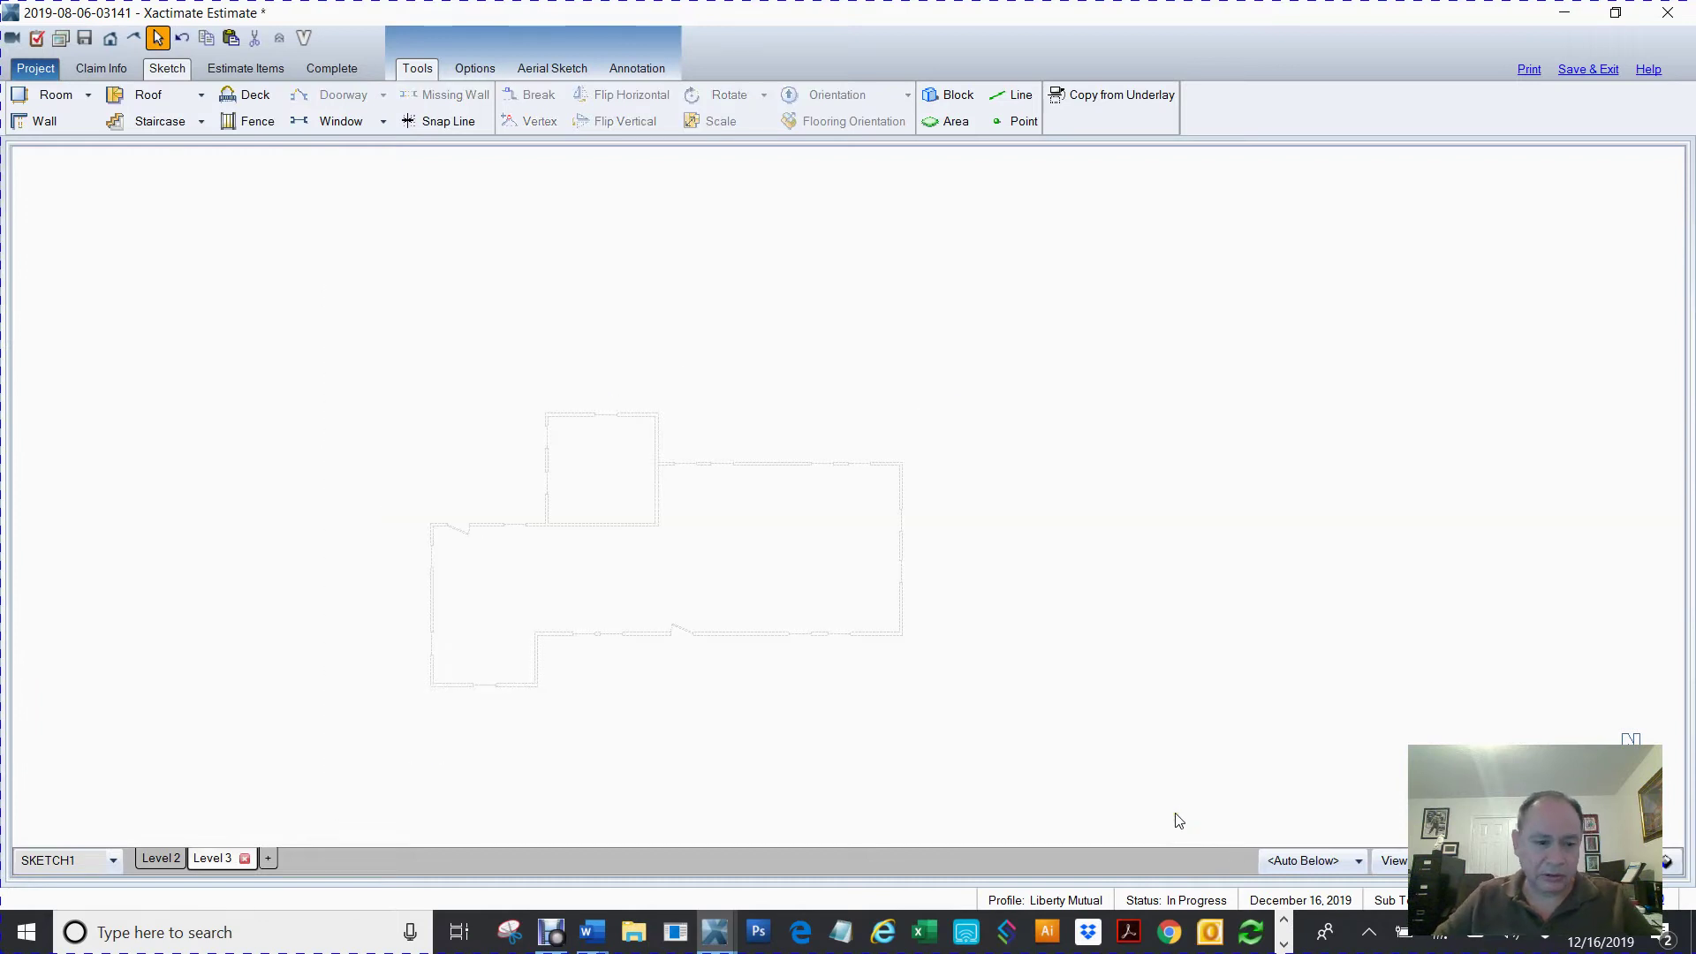
- Examine the Level 2 rooms in 3D and compare the plans of Level 2 and Level 3
left_click(161, 858)
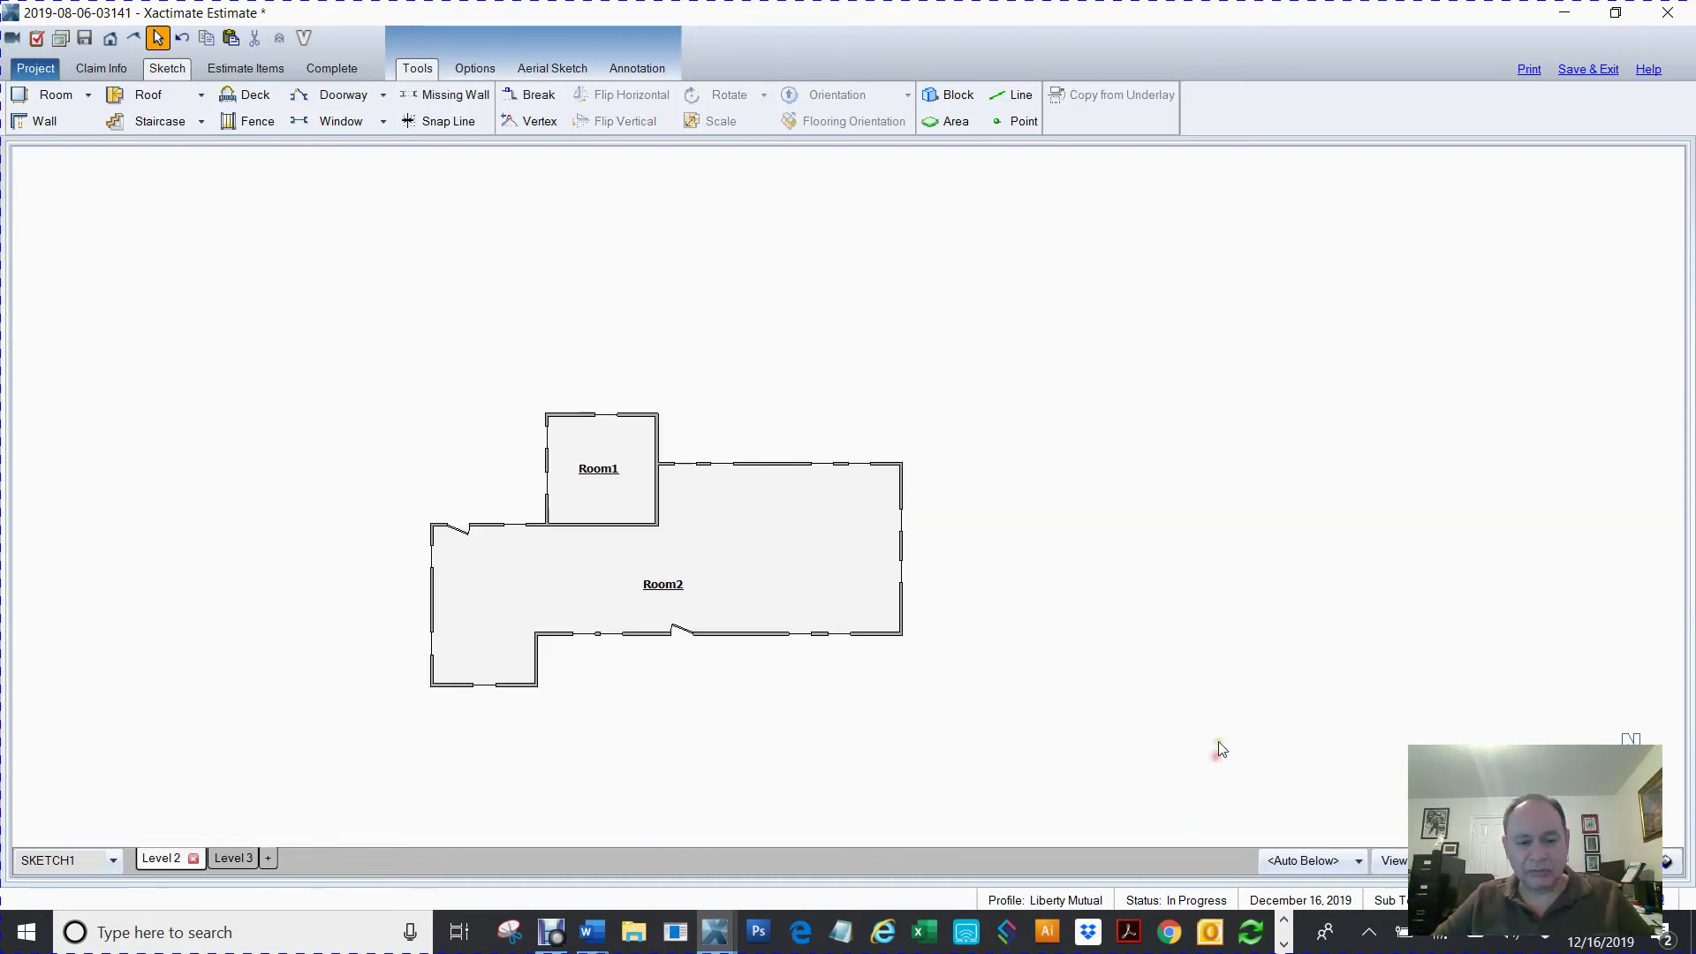
left_click(1666, 862)
right_click_drag(886, 638, 1048, 618)
left_click_drag(1295, 622, 522, 309)
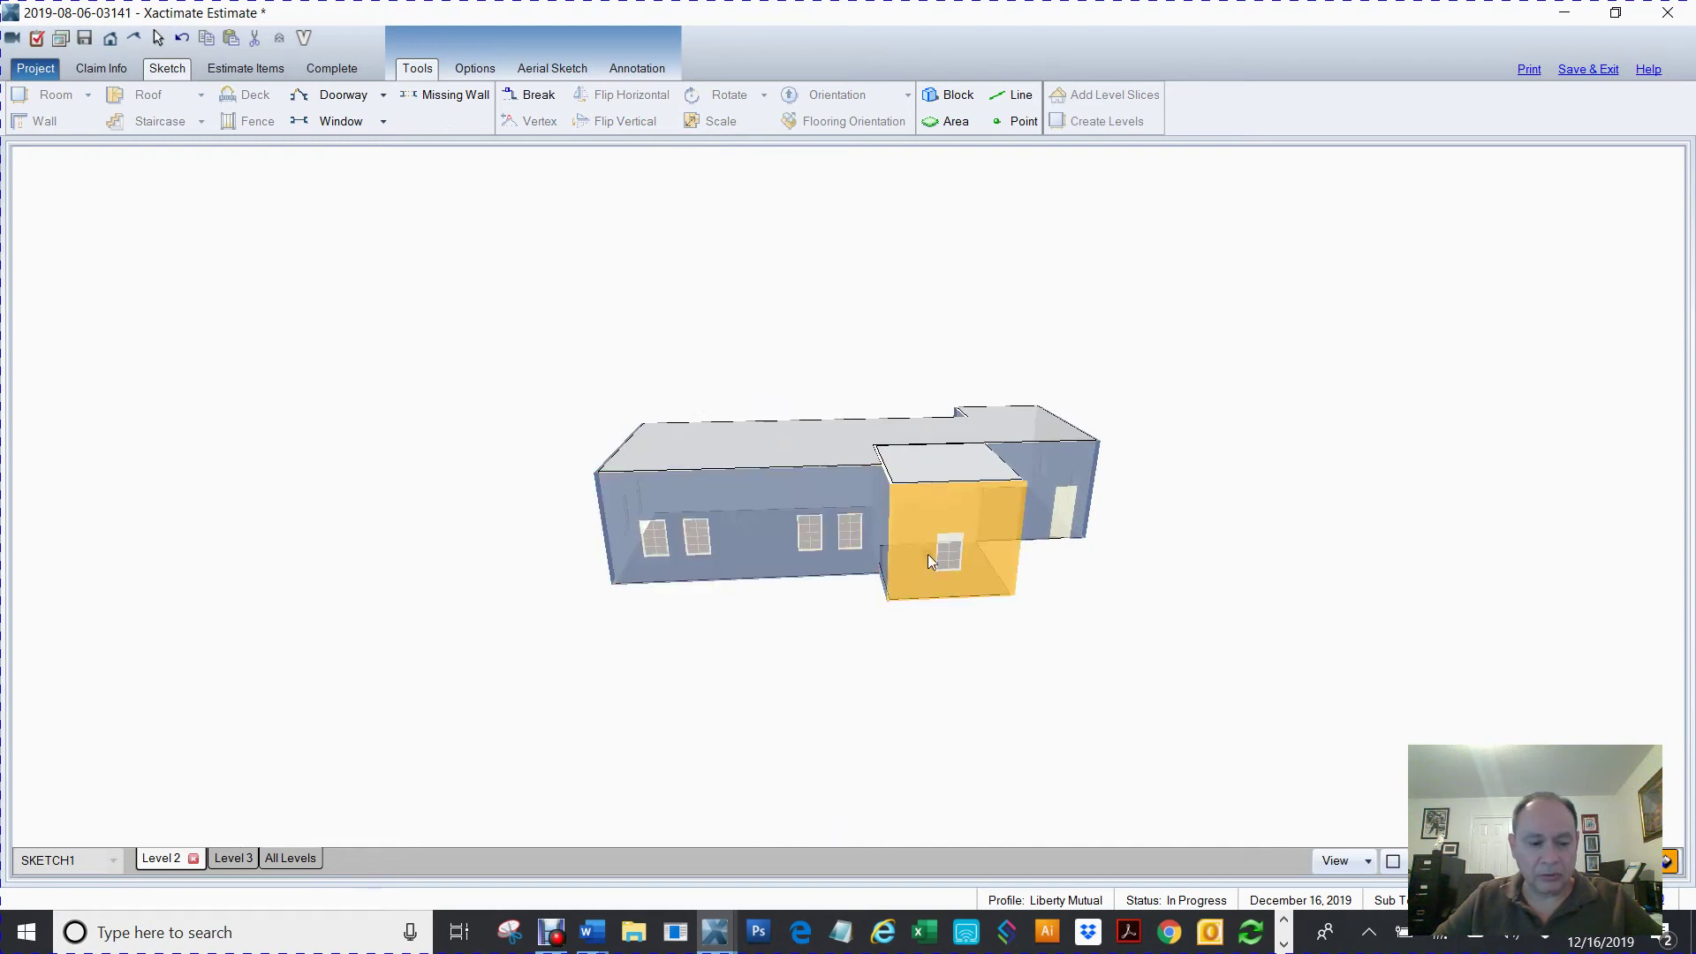
key("F8")
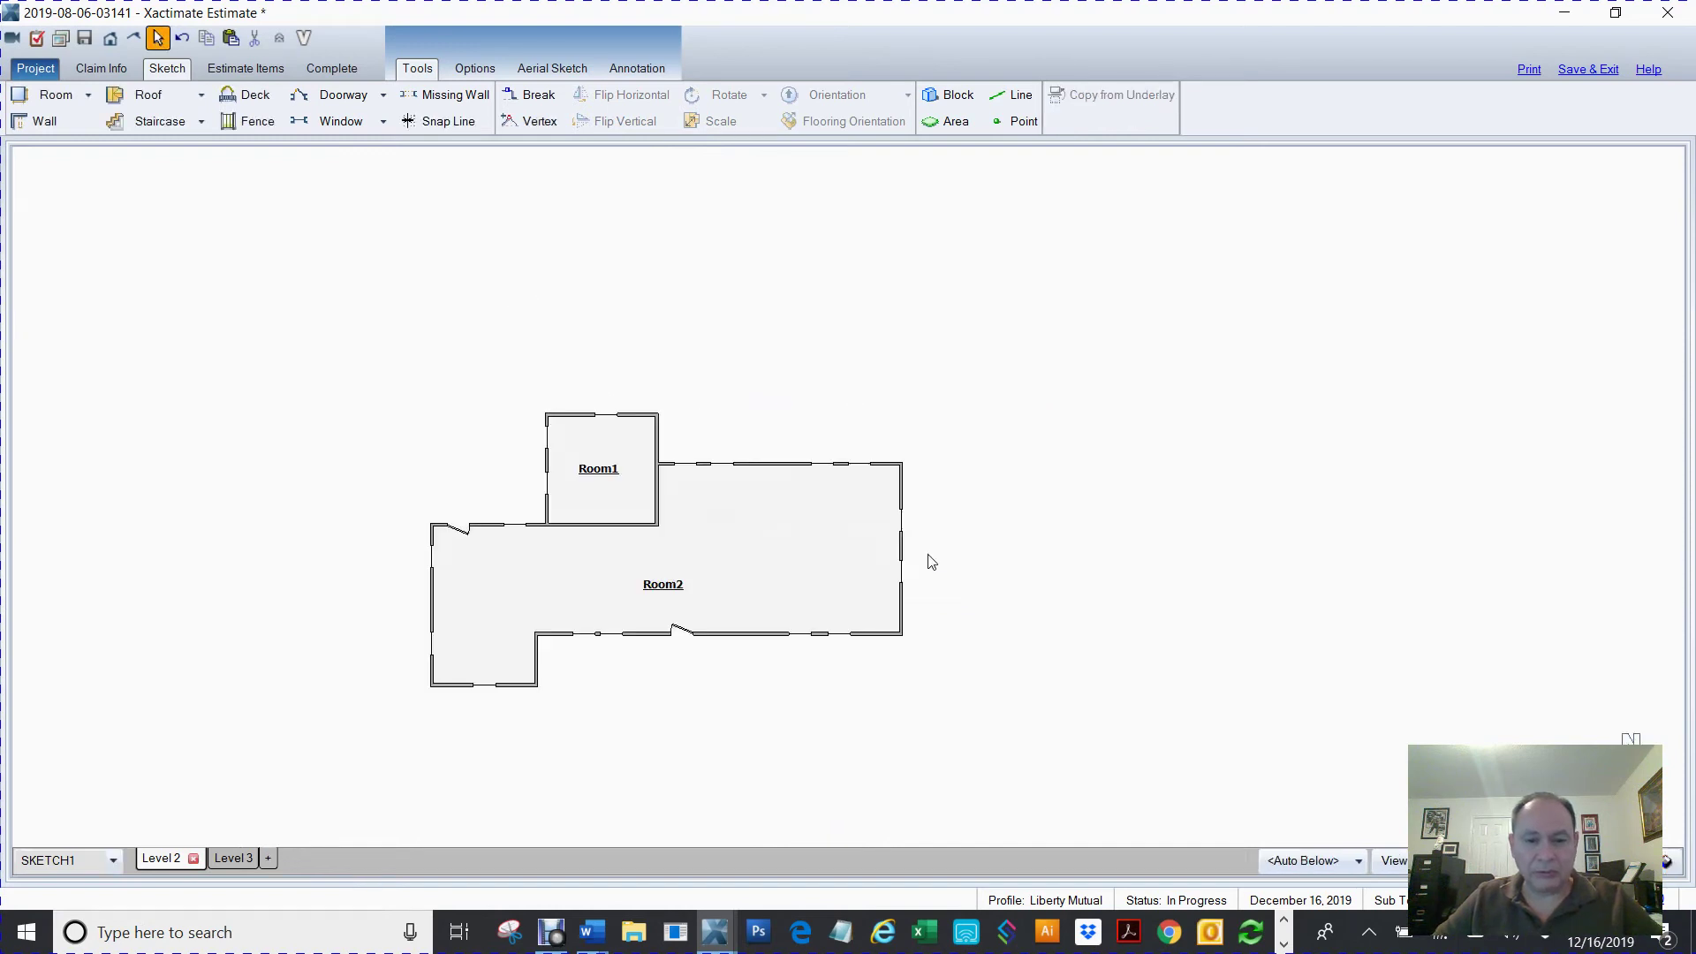
left_click(236, 861)
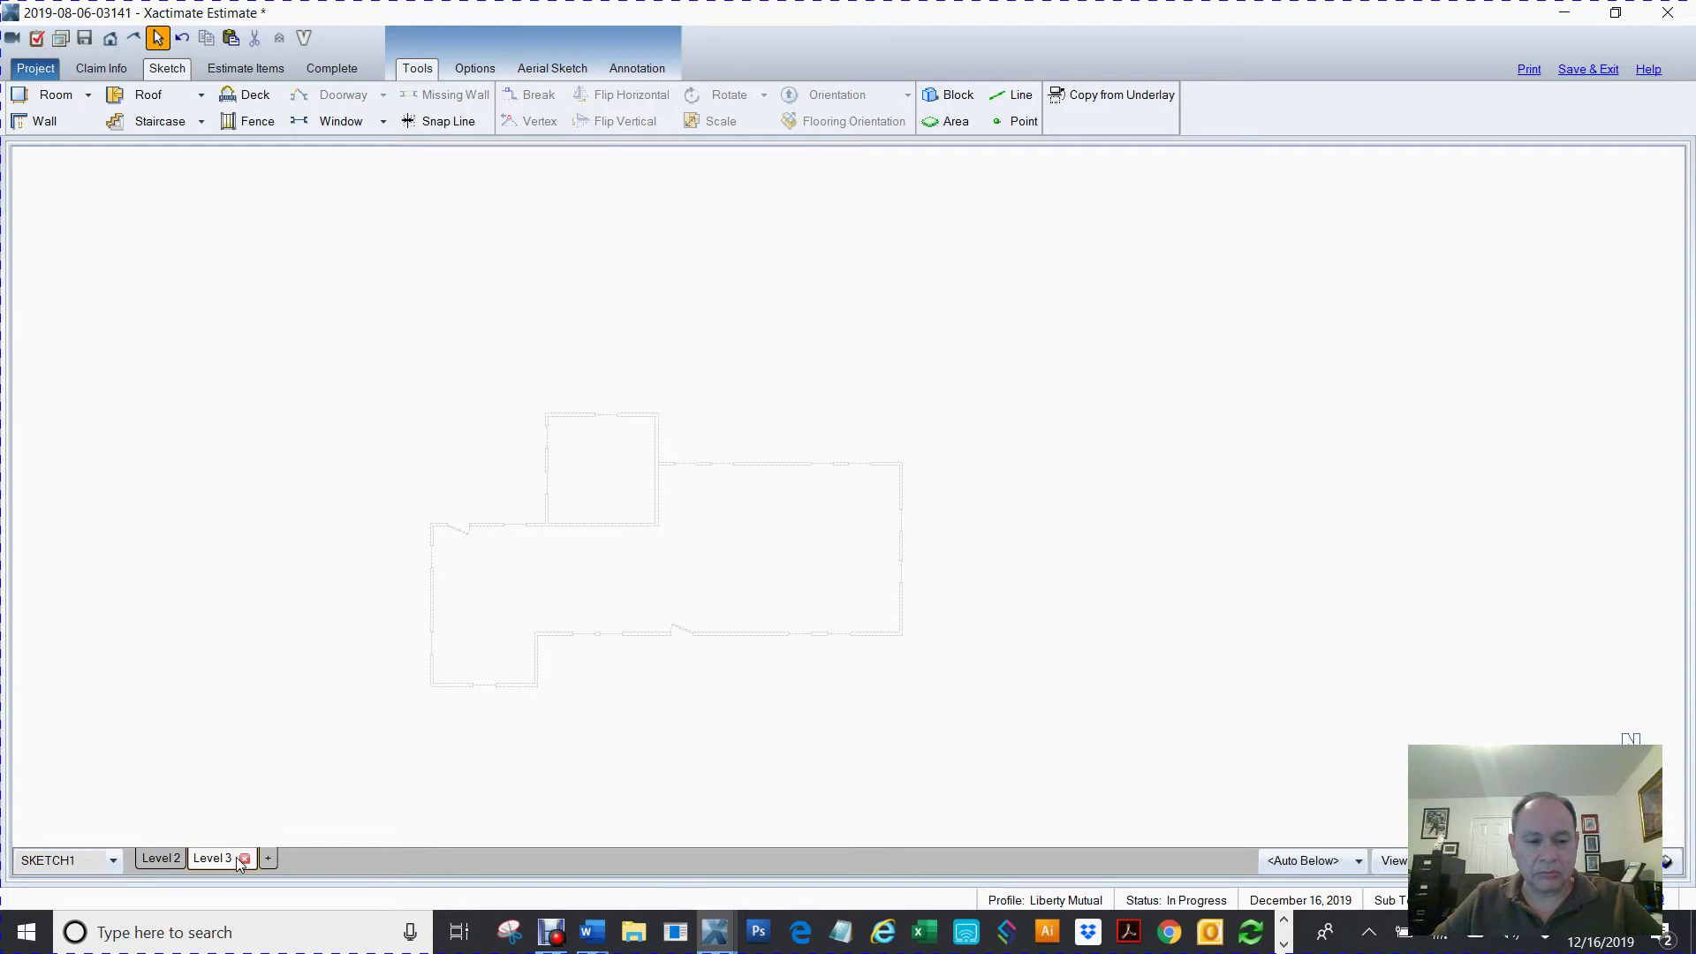
left_click(161, 861)
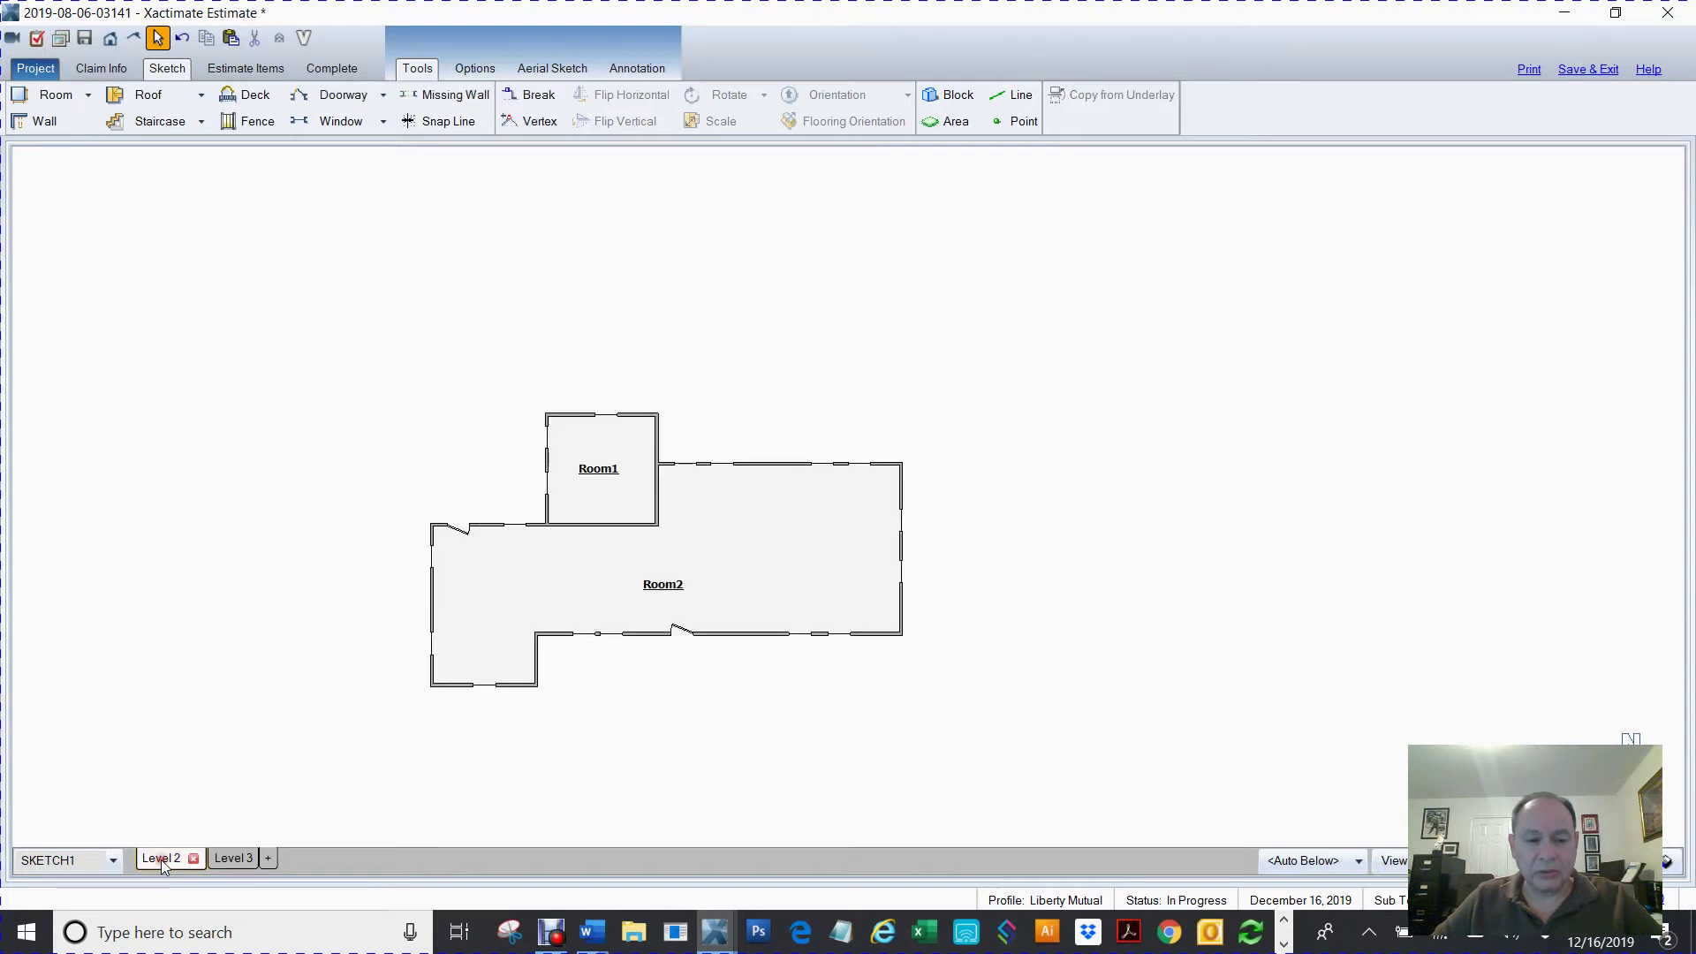
- Place a 12' by 12' Flat/Shed roof face over the house outline on Level 3
left_click(228, 859)
middle_click_drag(972, 606, 1264, 536)
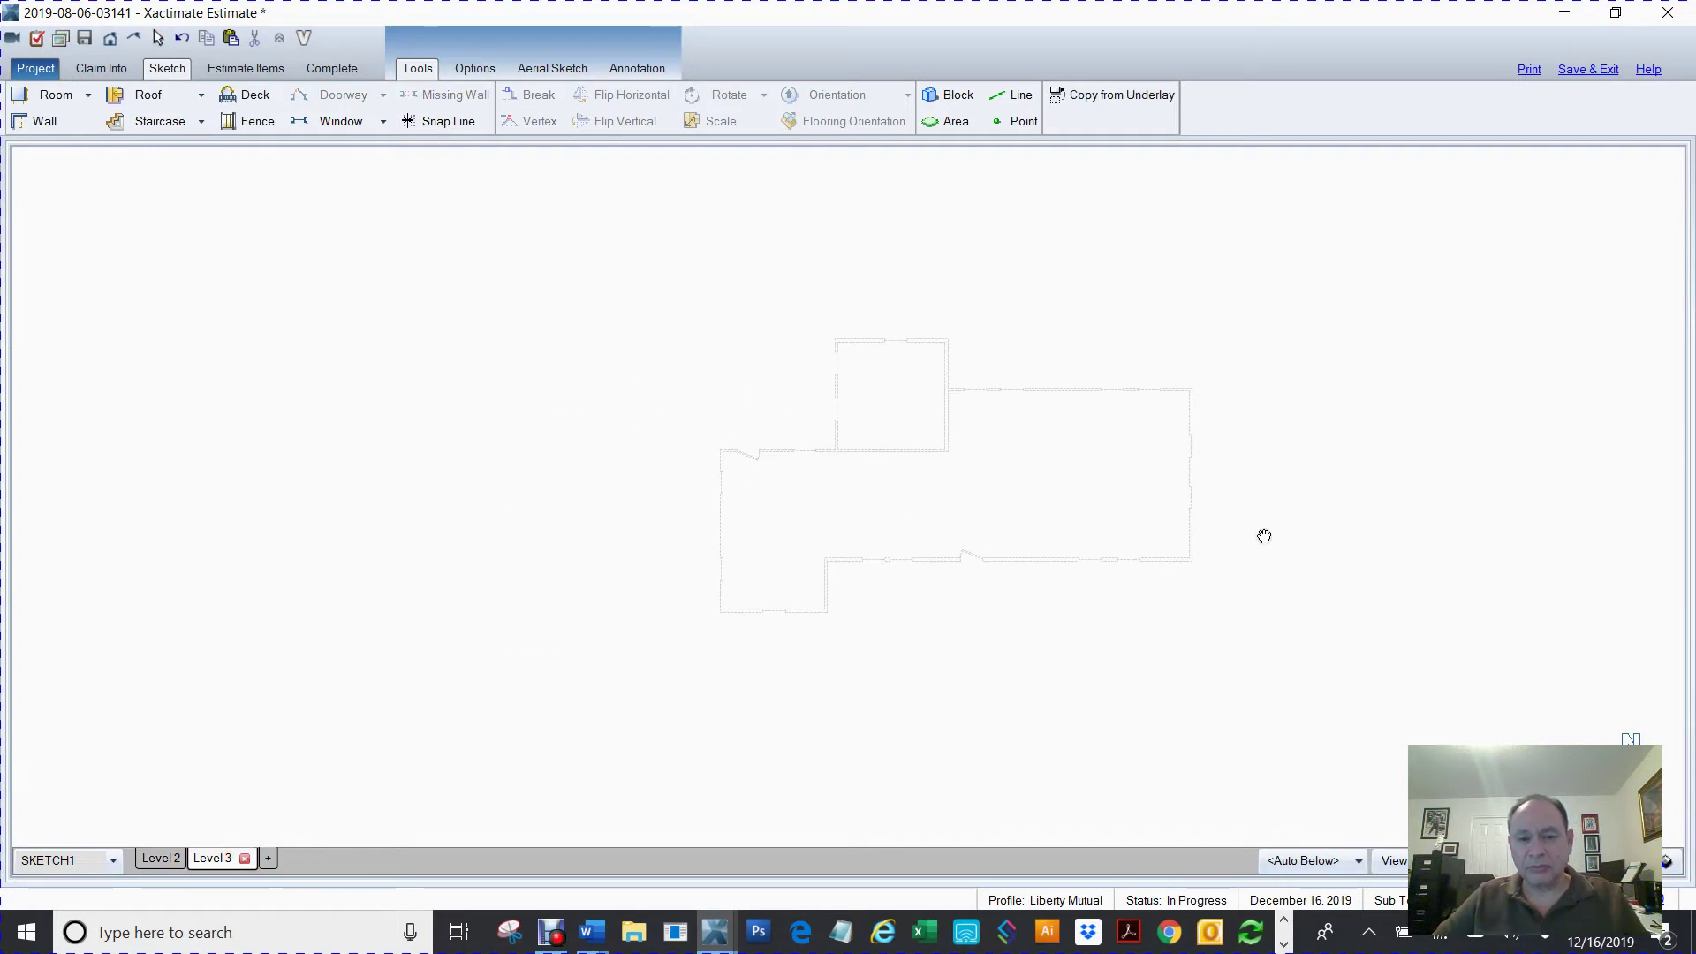
scroll(1264, 541, "up", 3)
middle_click_drag(1087, 538, 1187, 572)
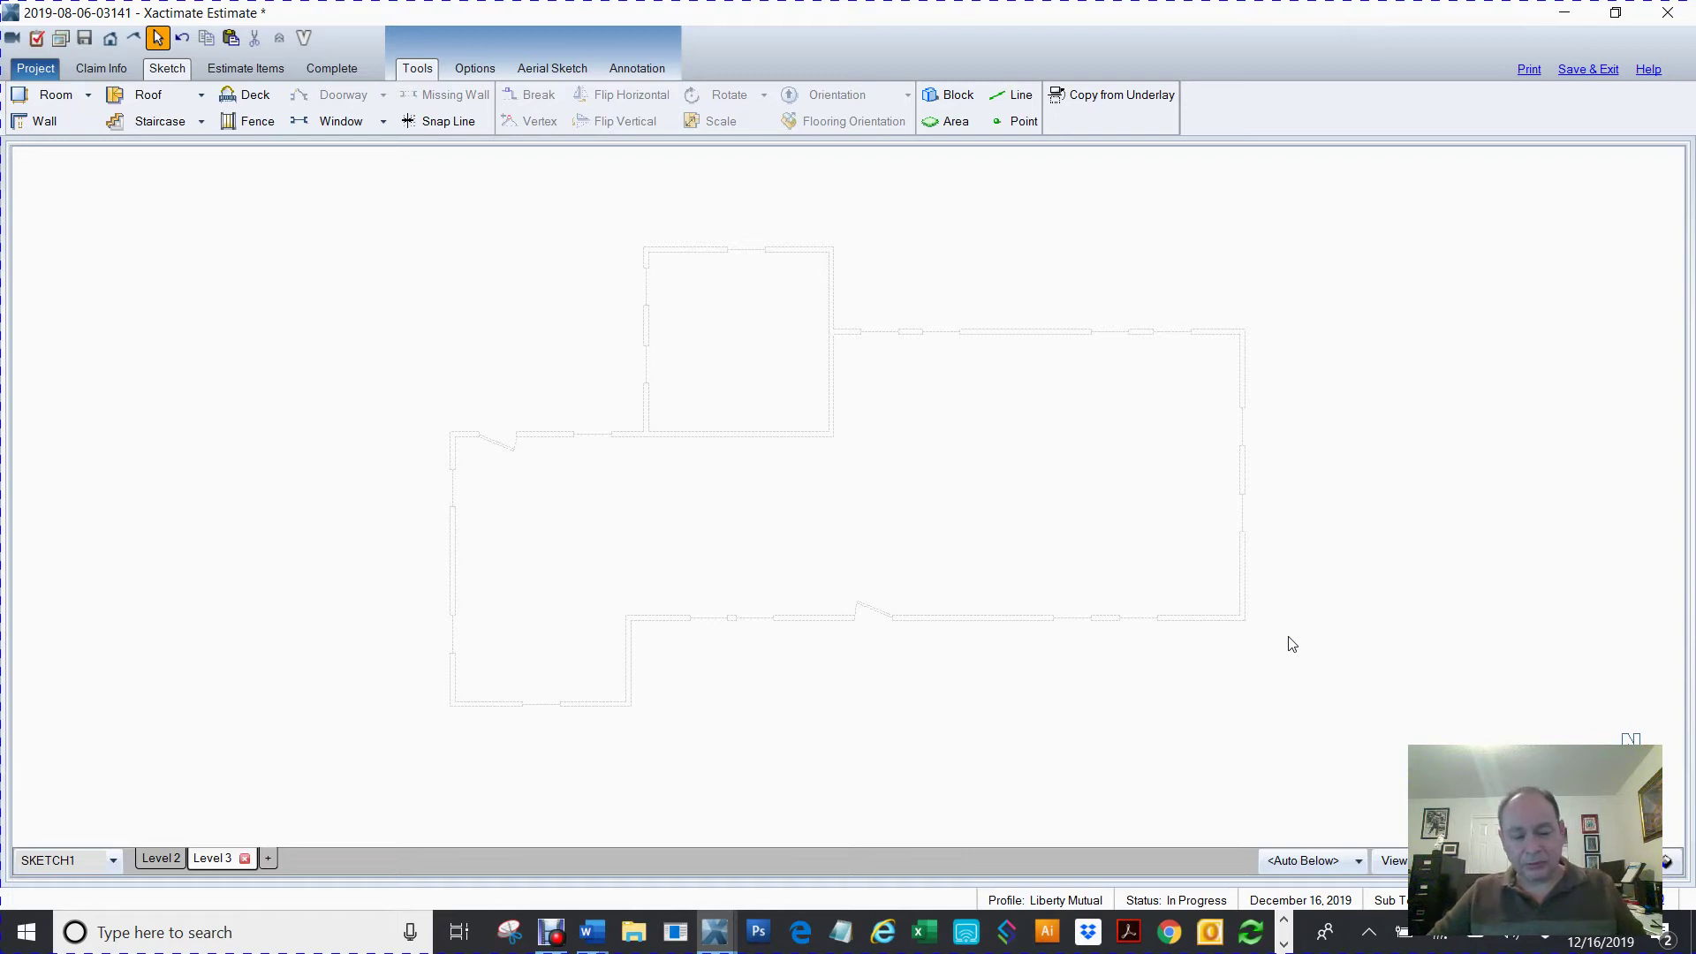
key("f")
key("f")
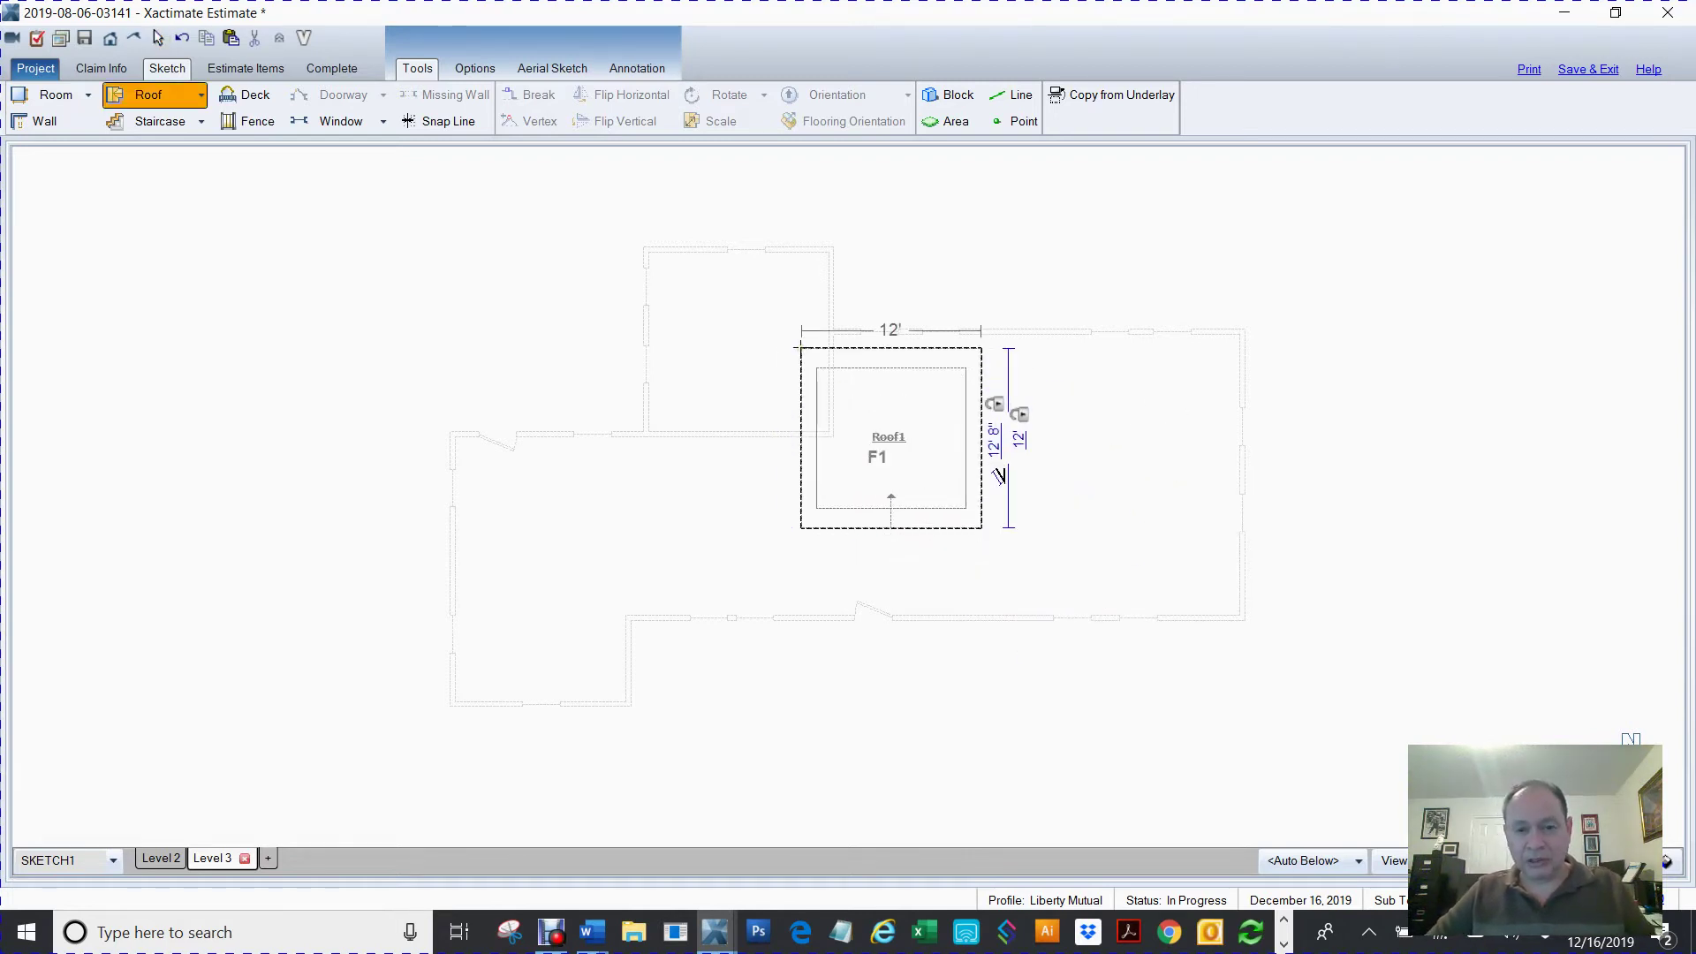
left_click(859, 411)
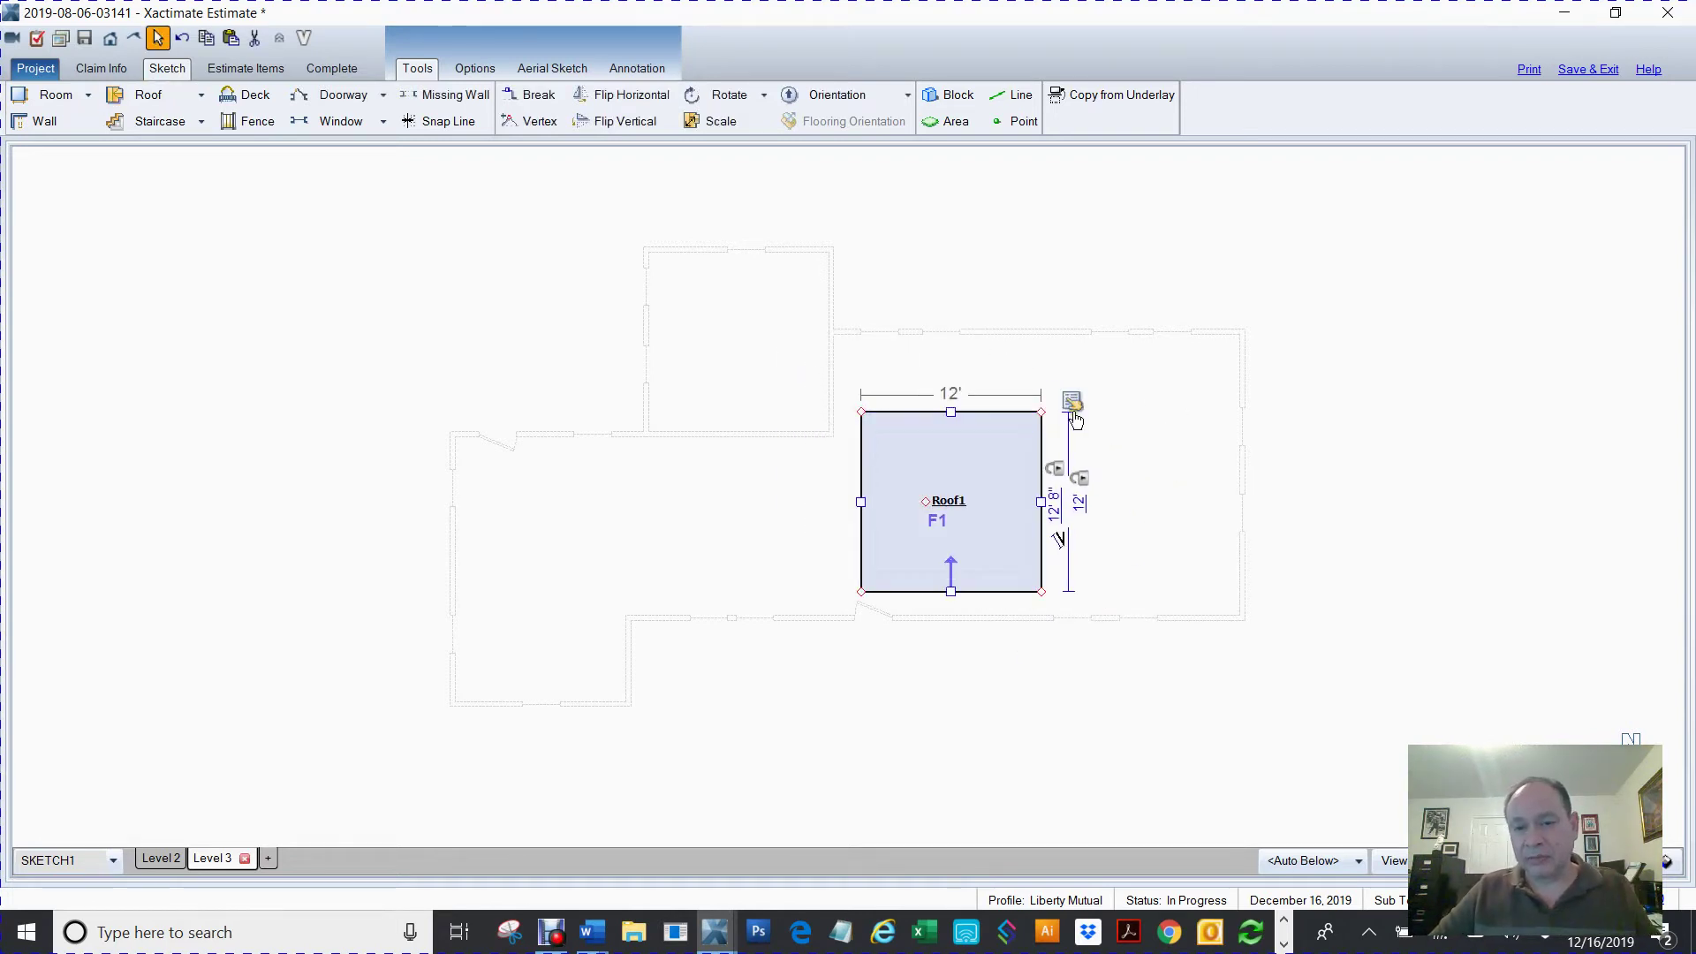
- Set the roof's eave overhang, rake overhang and slope to 0 in its properties
mouse_move(1087, 428)
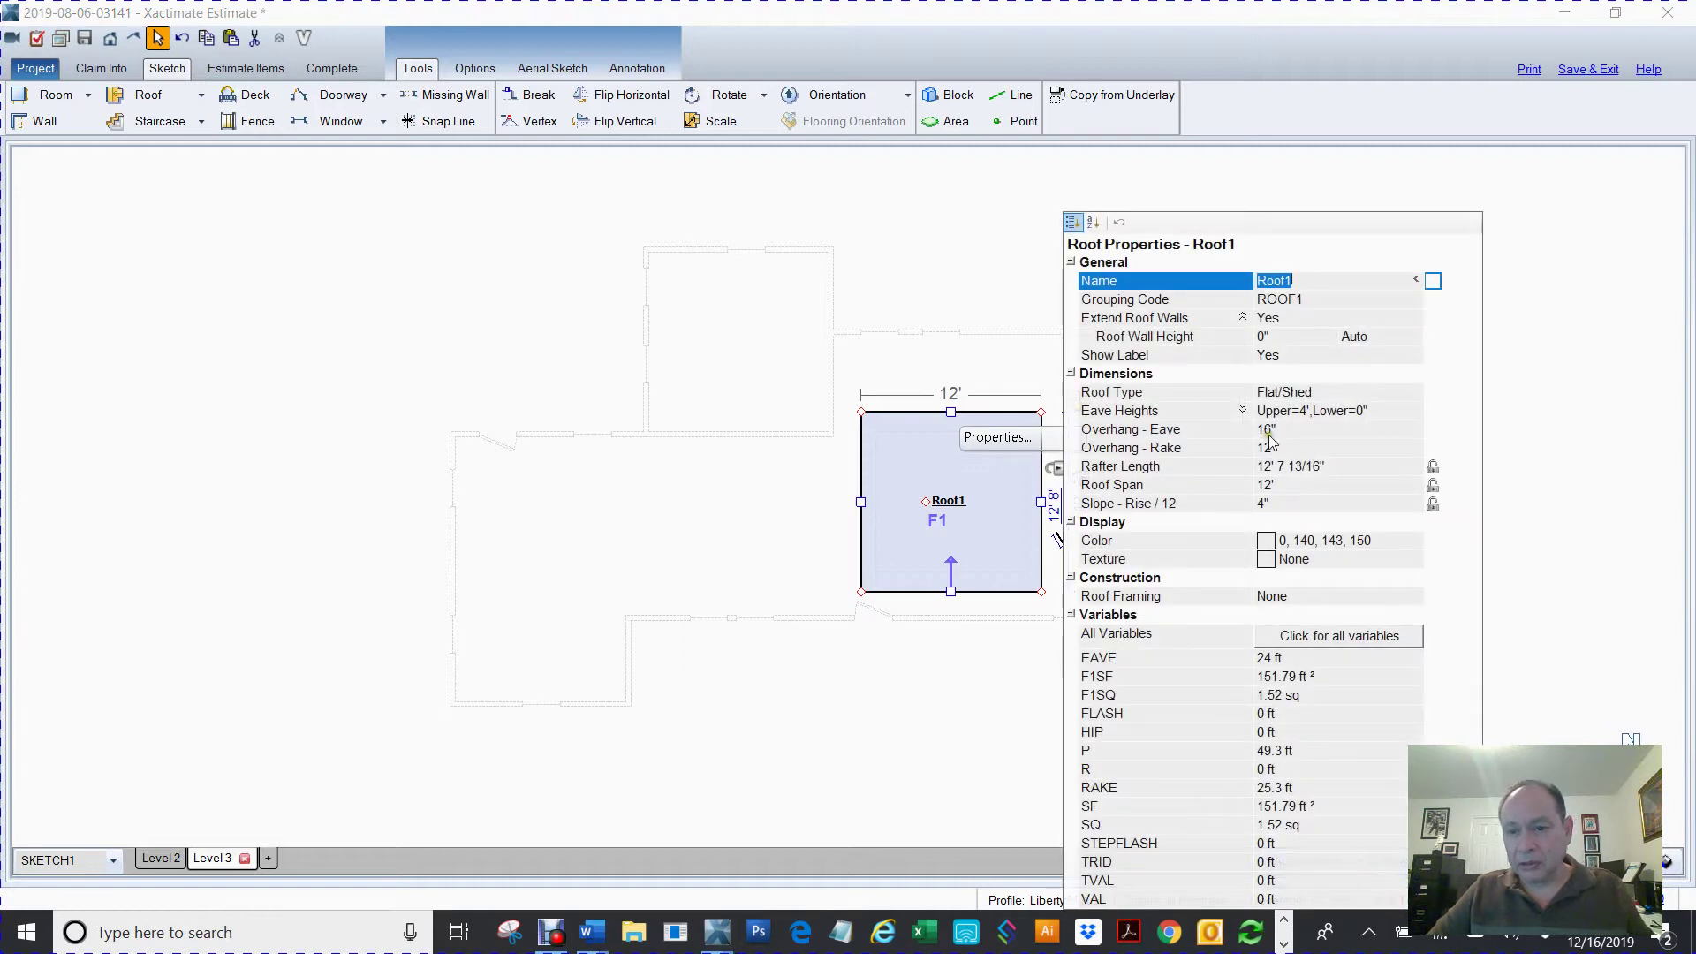
left_click(1268, 429)
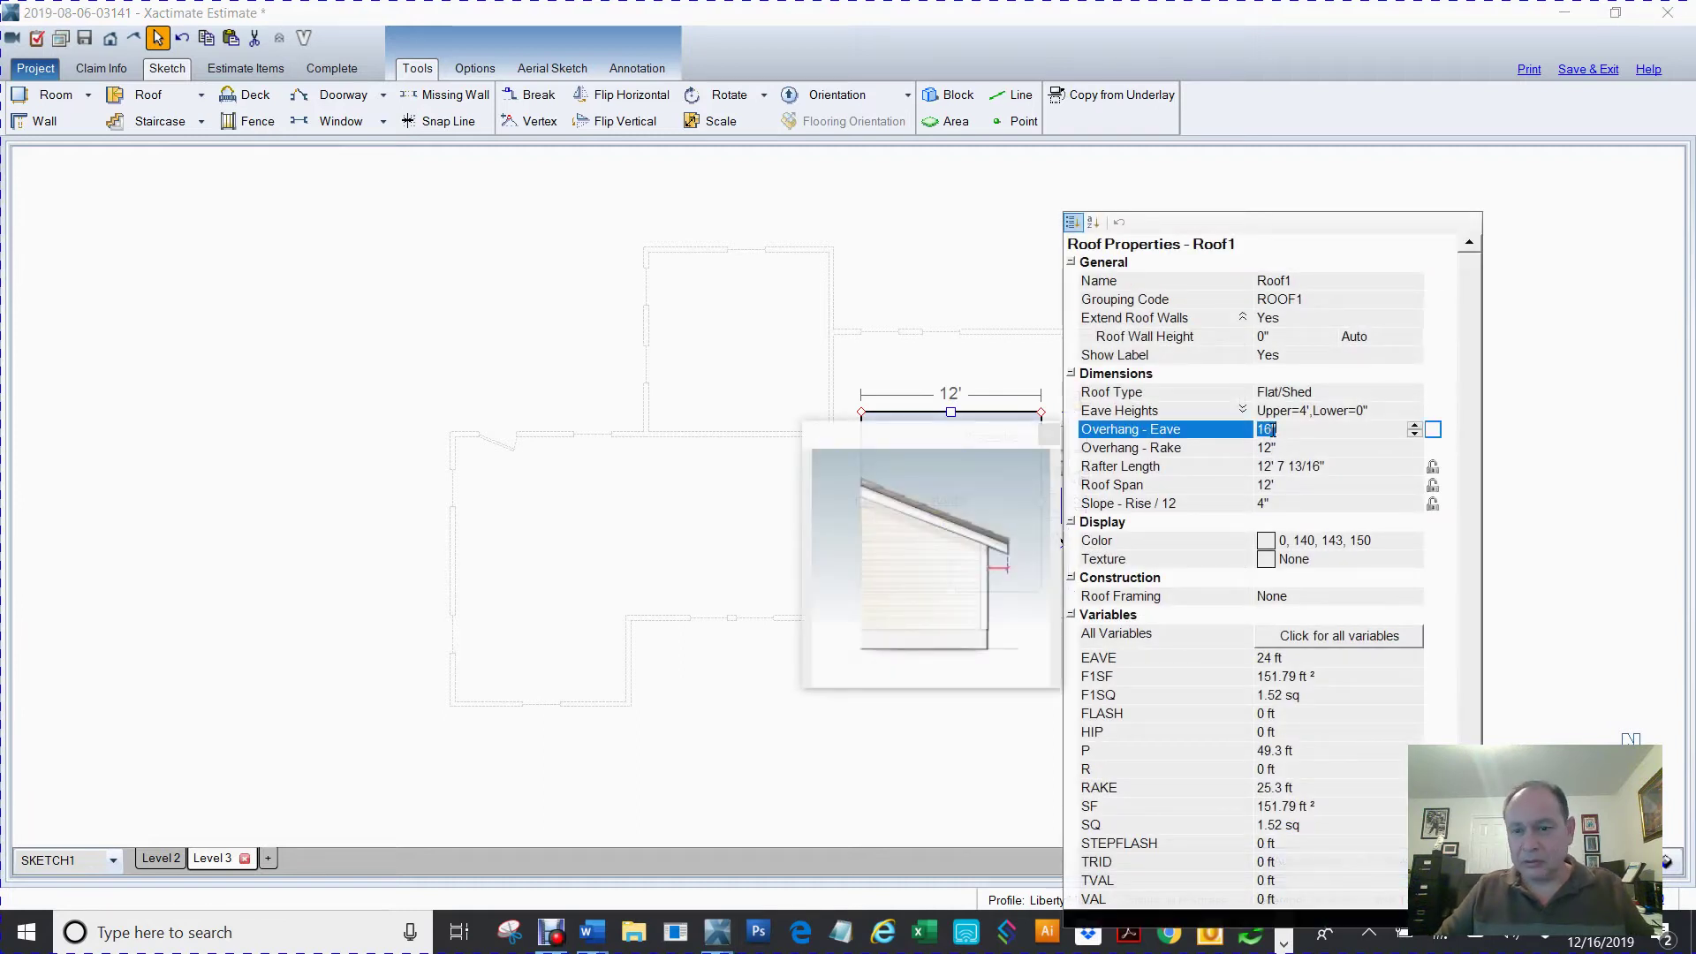
type("0")
key("Tab")
type("0")
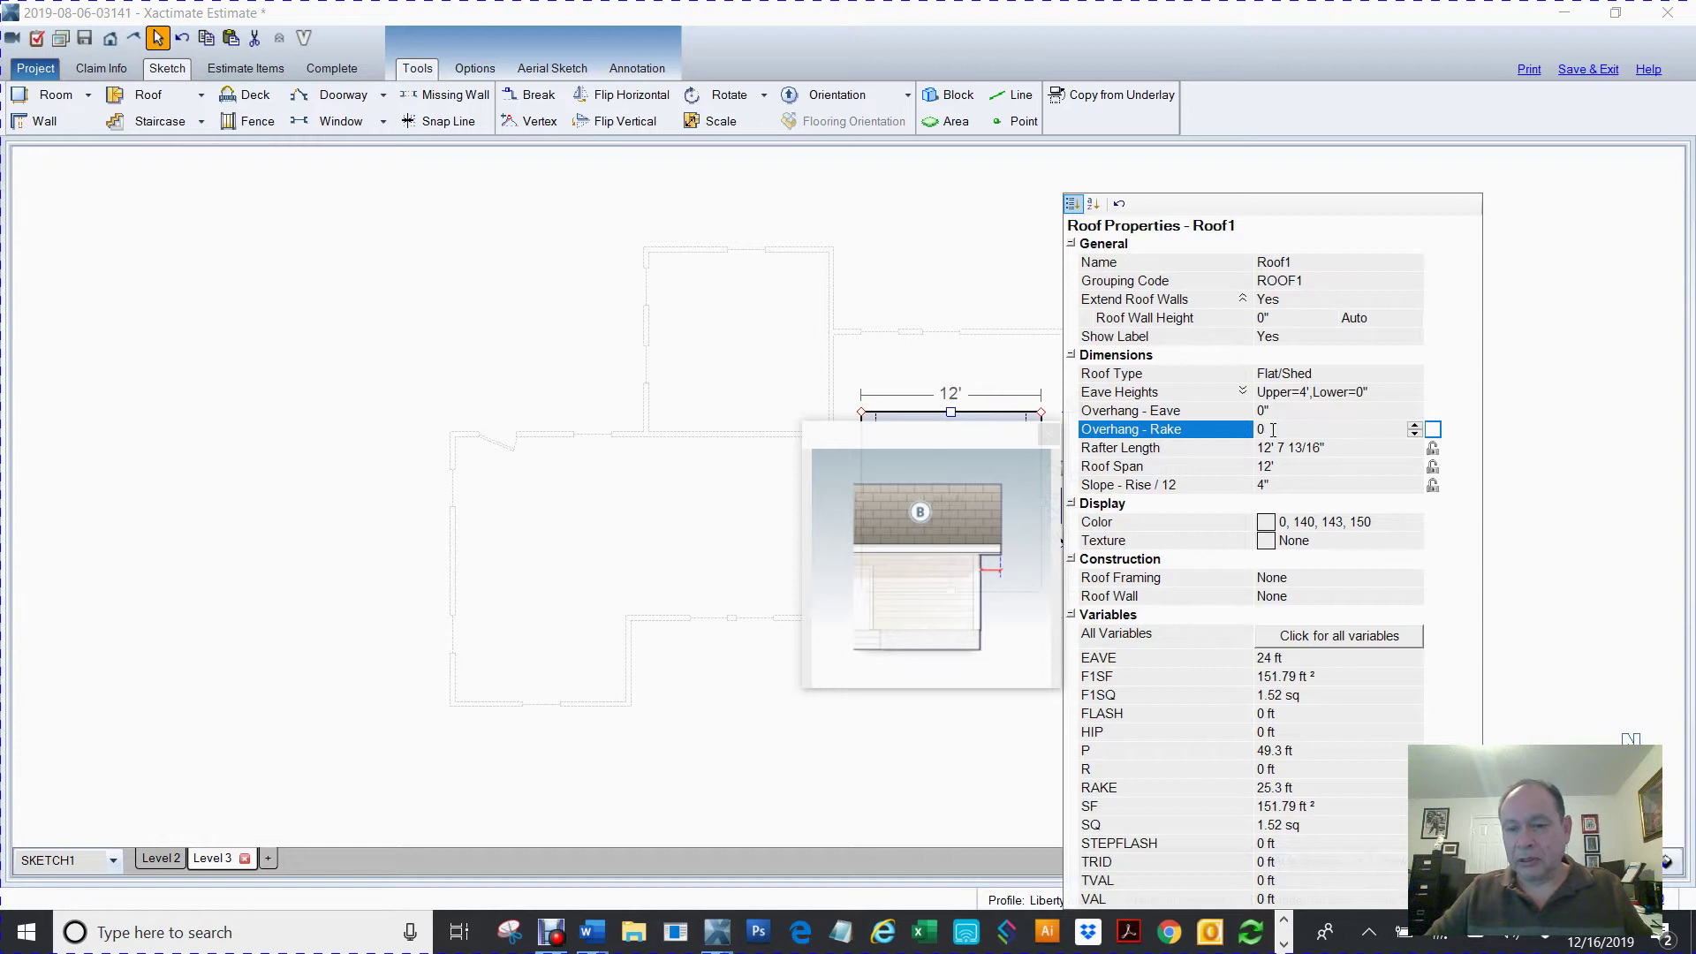
left_click(1266, 485)
type("0")
key("Return")
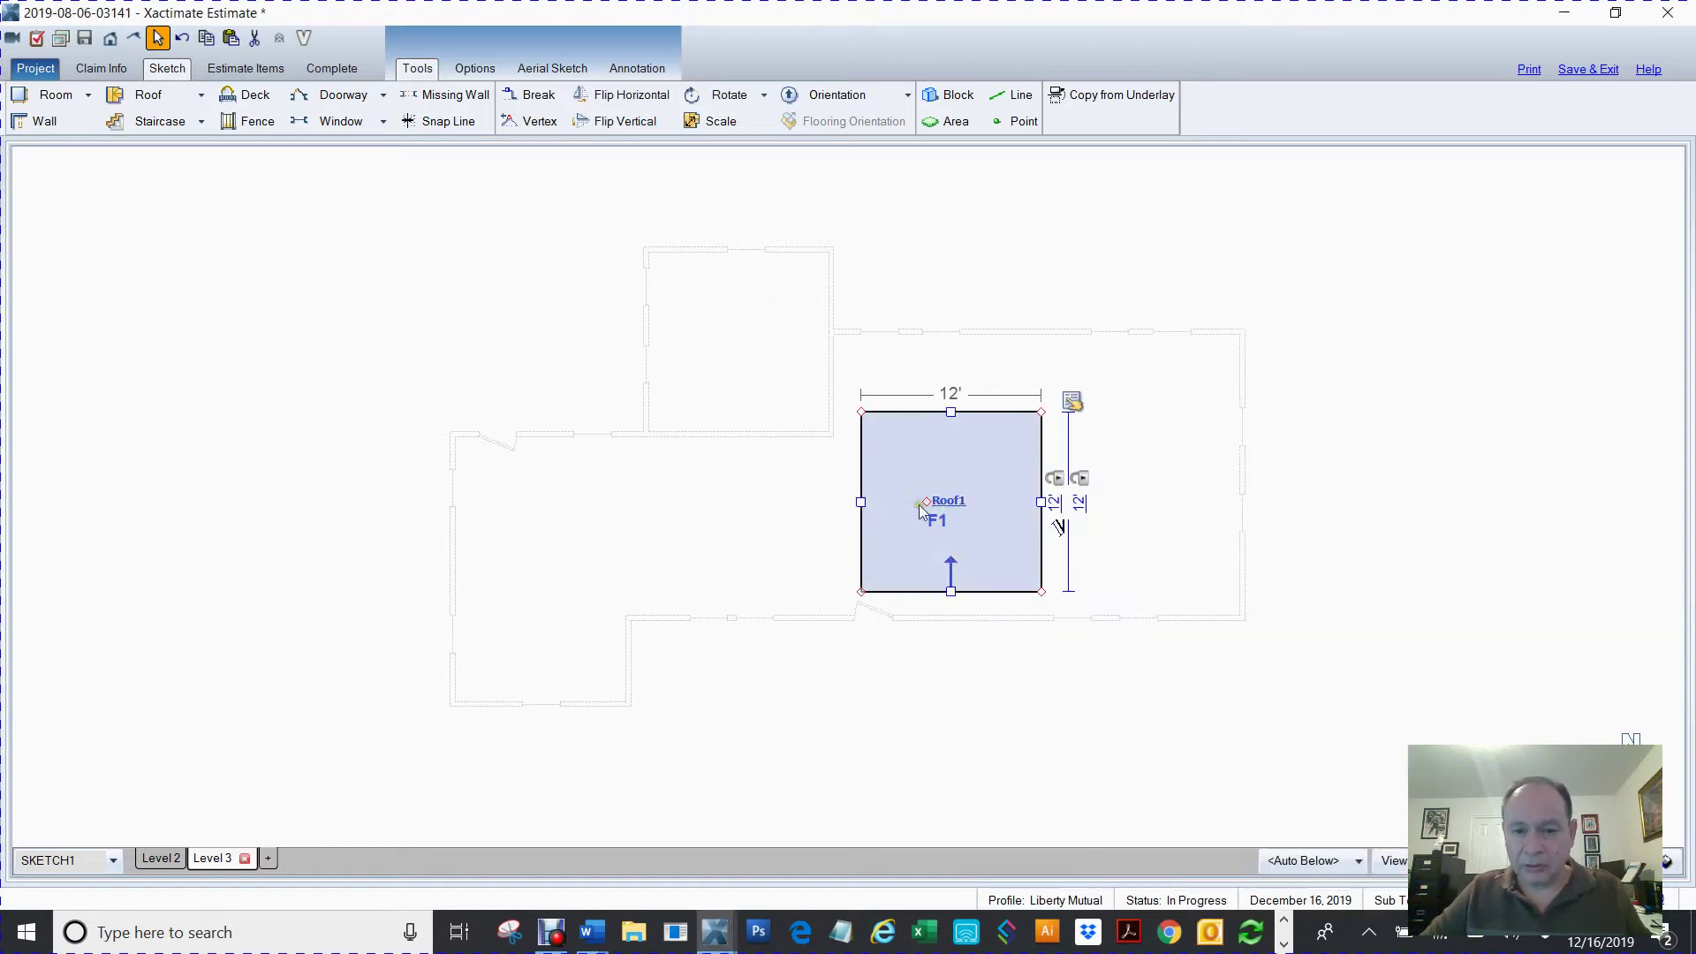
- Move the roof onto the outline's upper-right corner and stretch it to 40' 1" wide by 19' 5" deep
left_click_drag(926, 501, 1131, 419)
left_click(1175, 422)
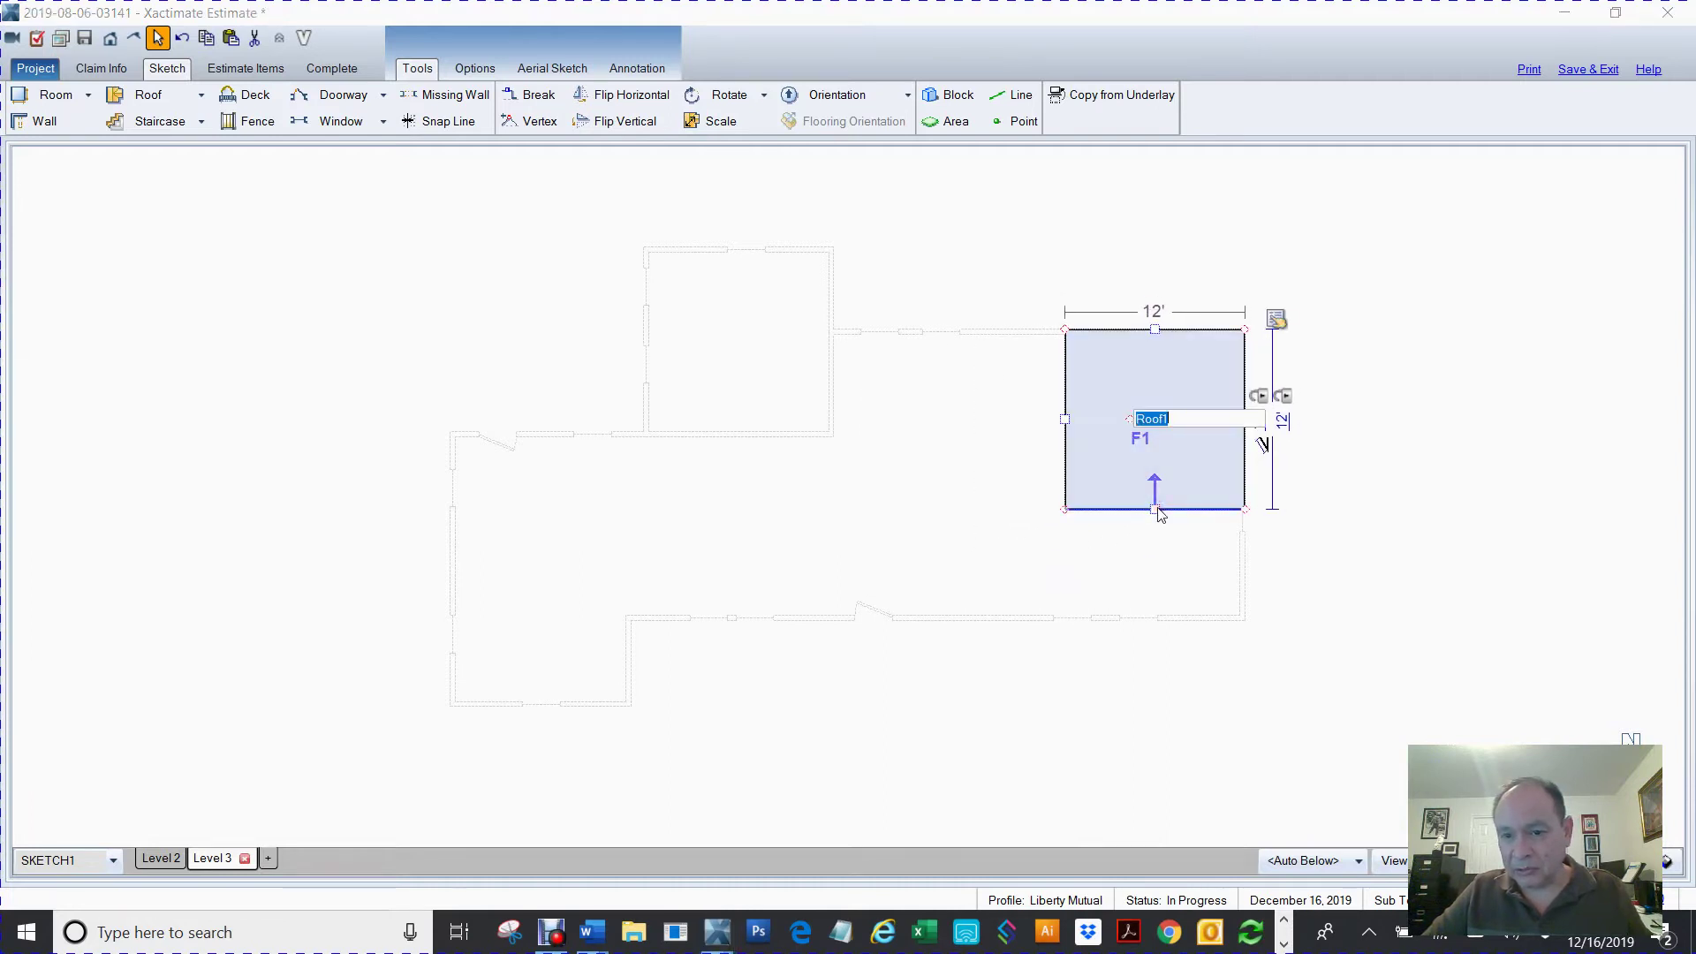
left_click_drag(1158, 513, 1196, 633)
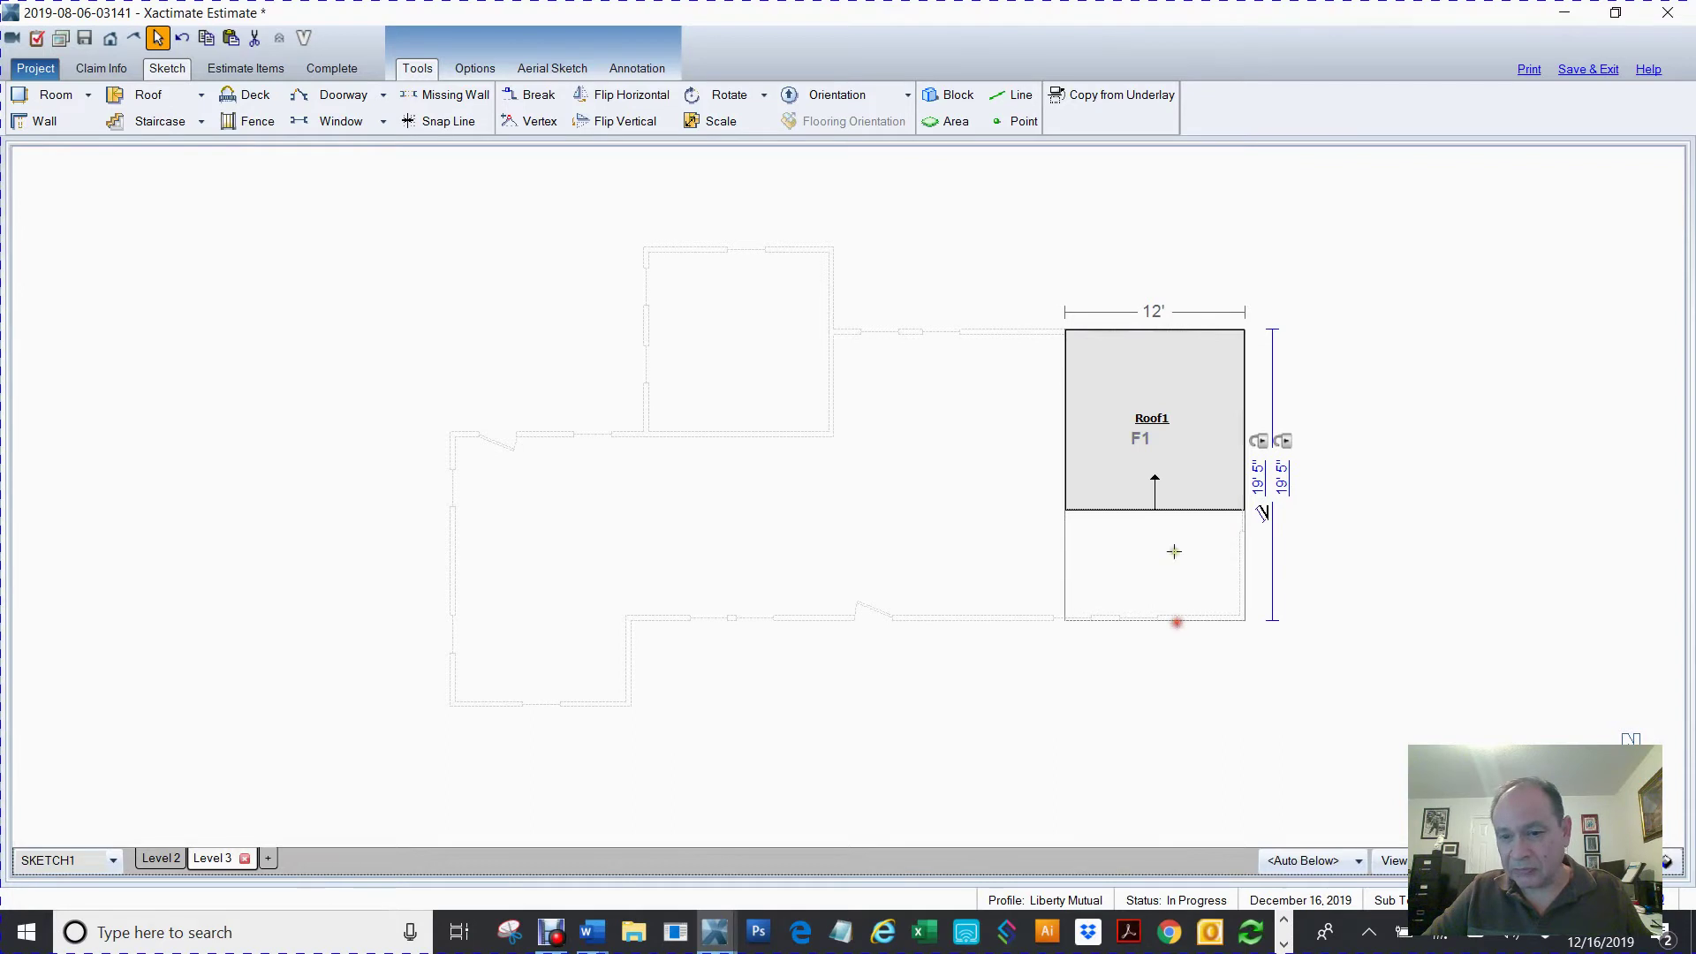
left_click(1179, 533)
left_click_drag(1067, 474, 644, 466)
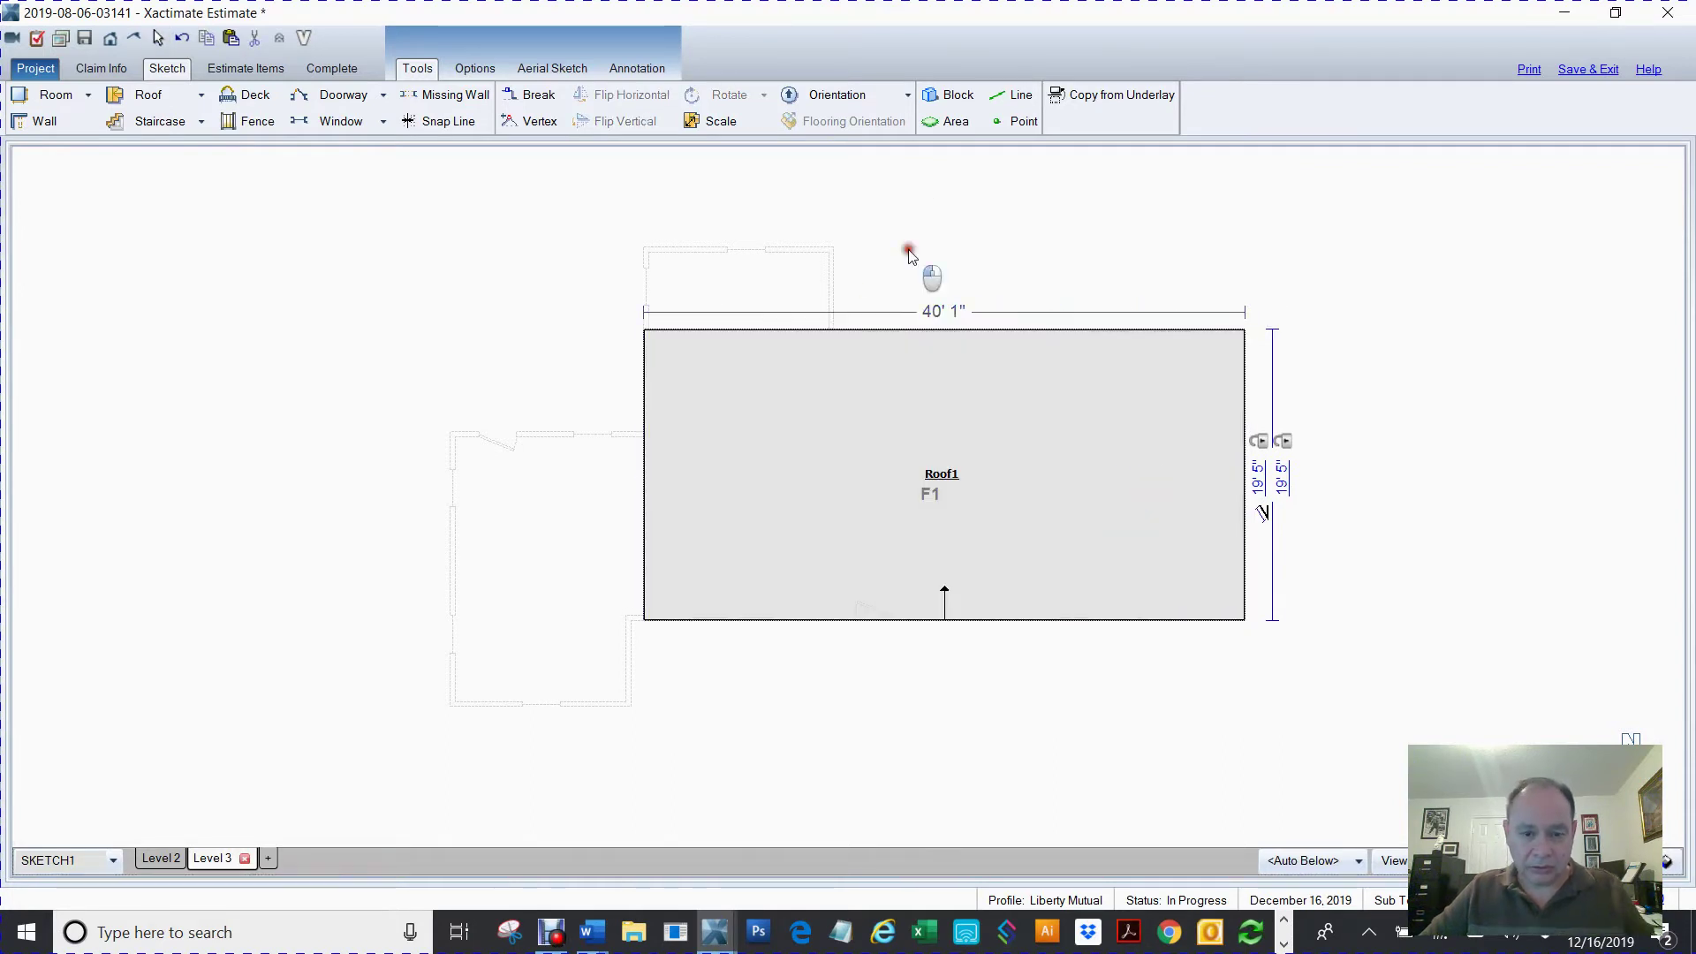
- Break the roof's upper edge and extend its left part over the small room, 12' 8" wide and 5' 6" deep
key("b")
left_click(802, 330)
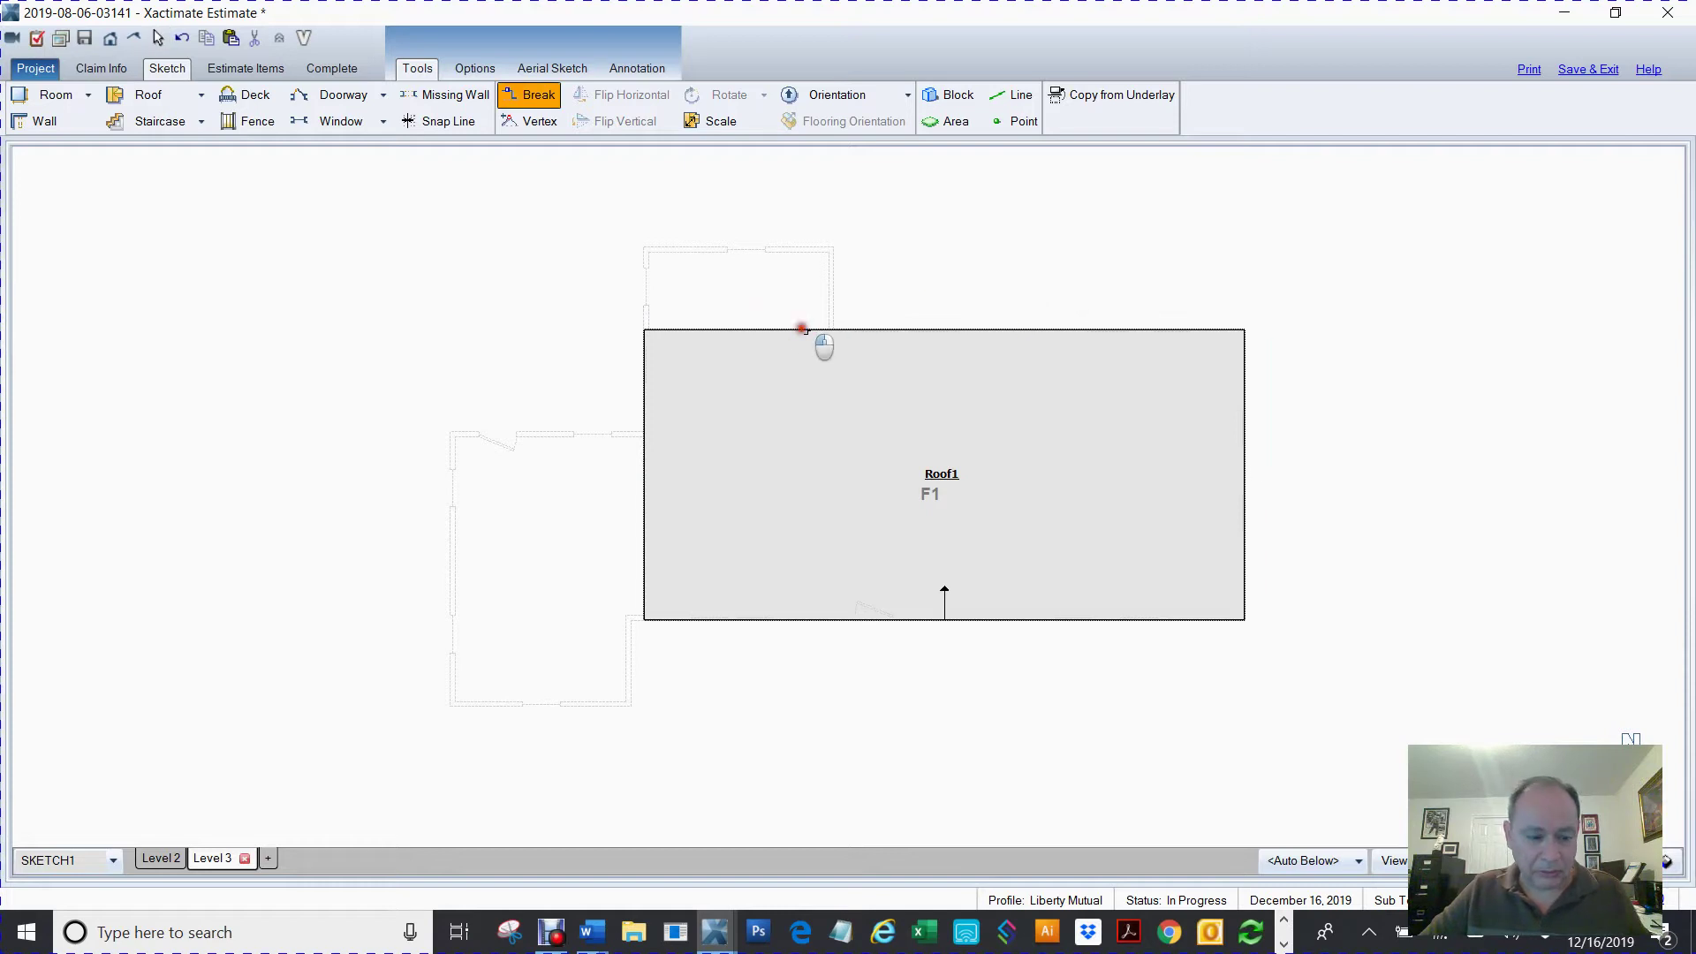
left_click_drag(723, 328, 730, 250)
left_click(721, 288)
left_click(810, 289)
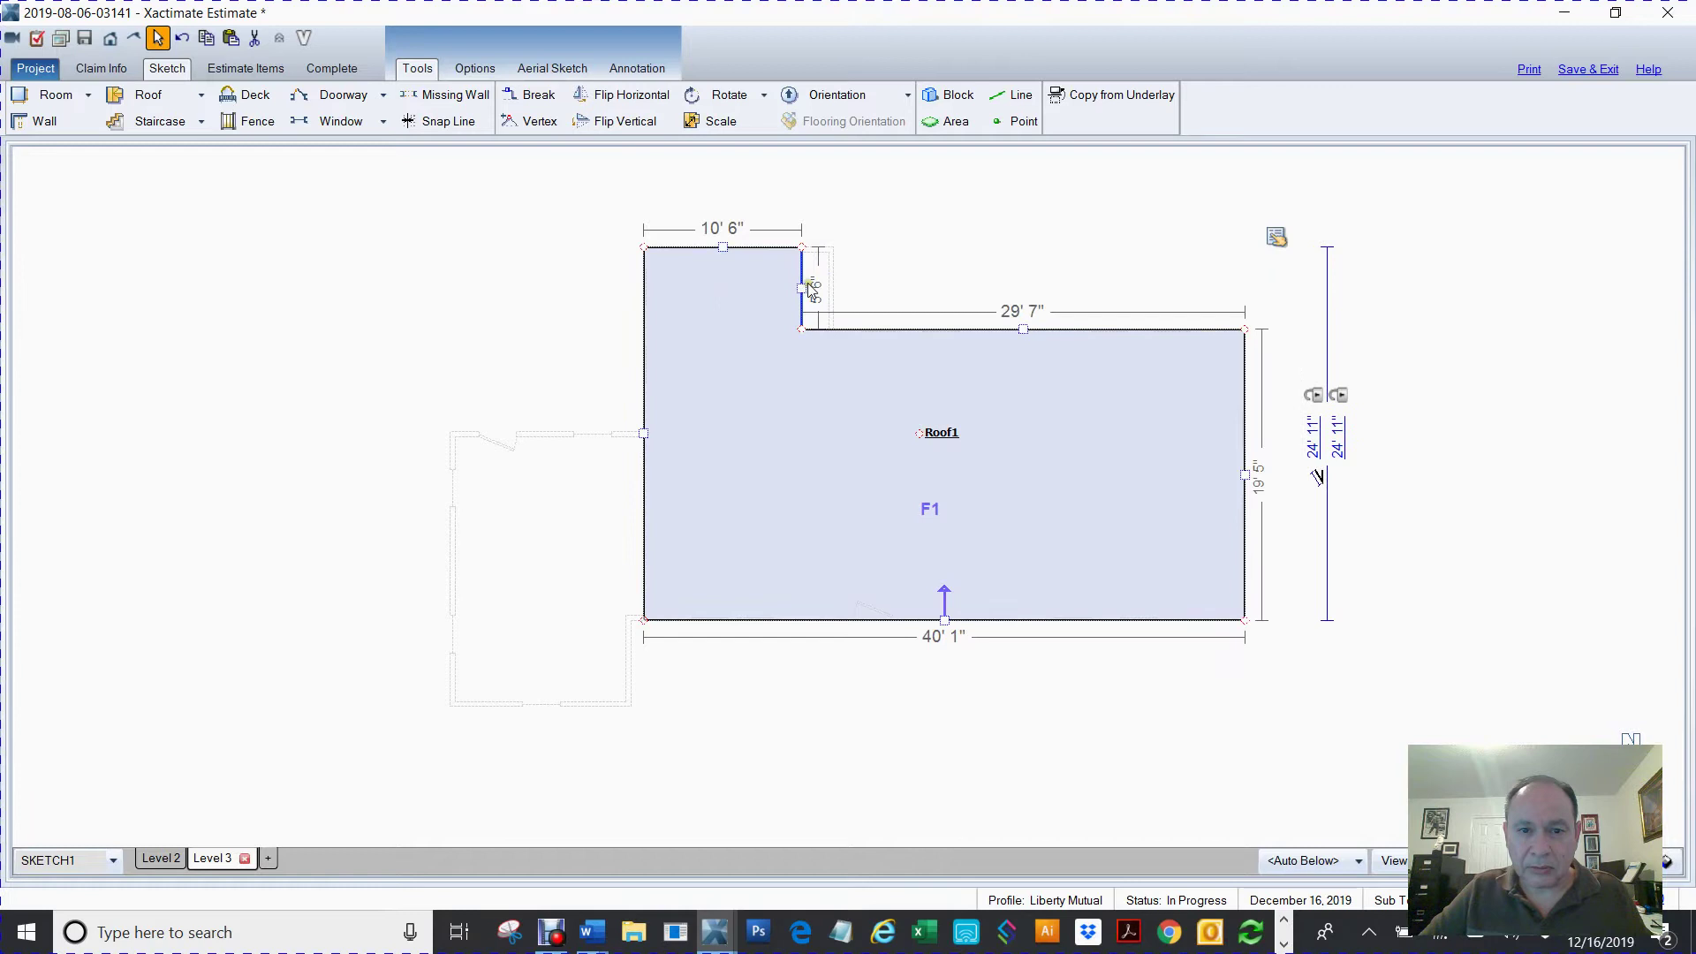
left_click_drag(801, 285, 835, 296)
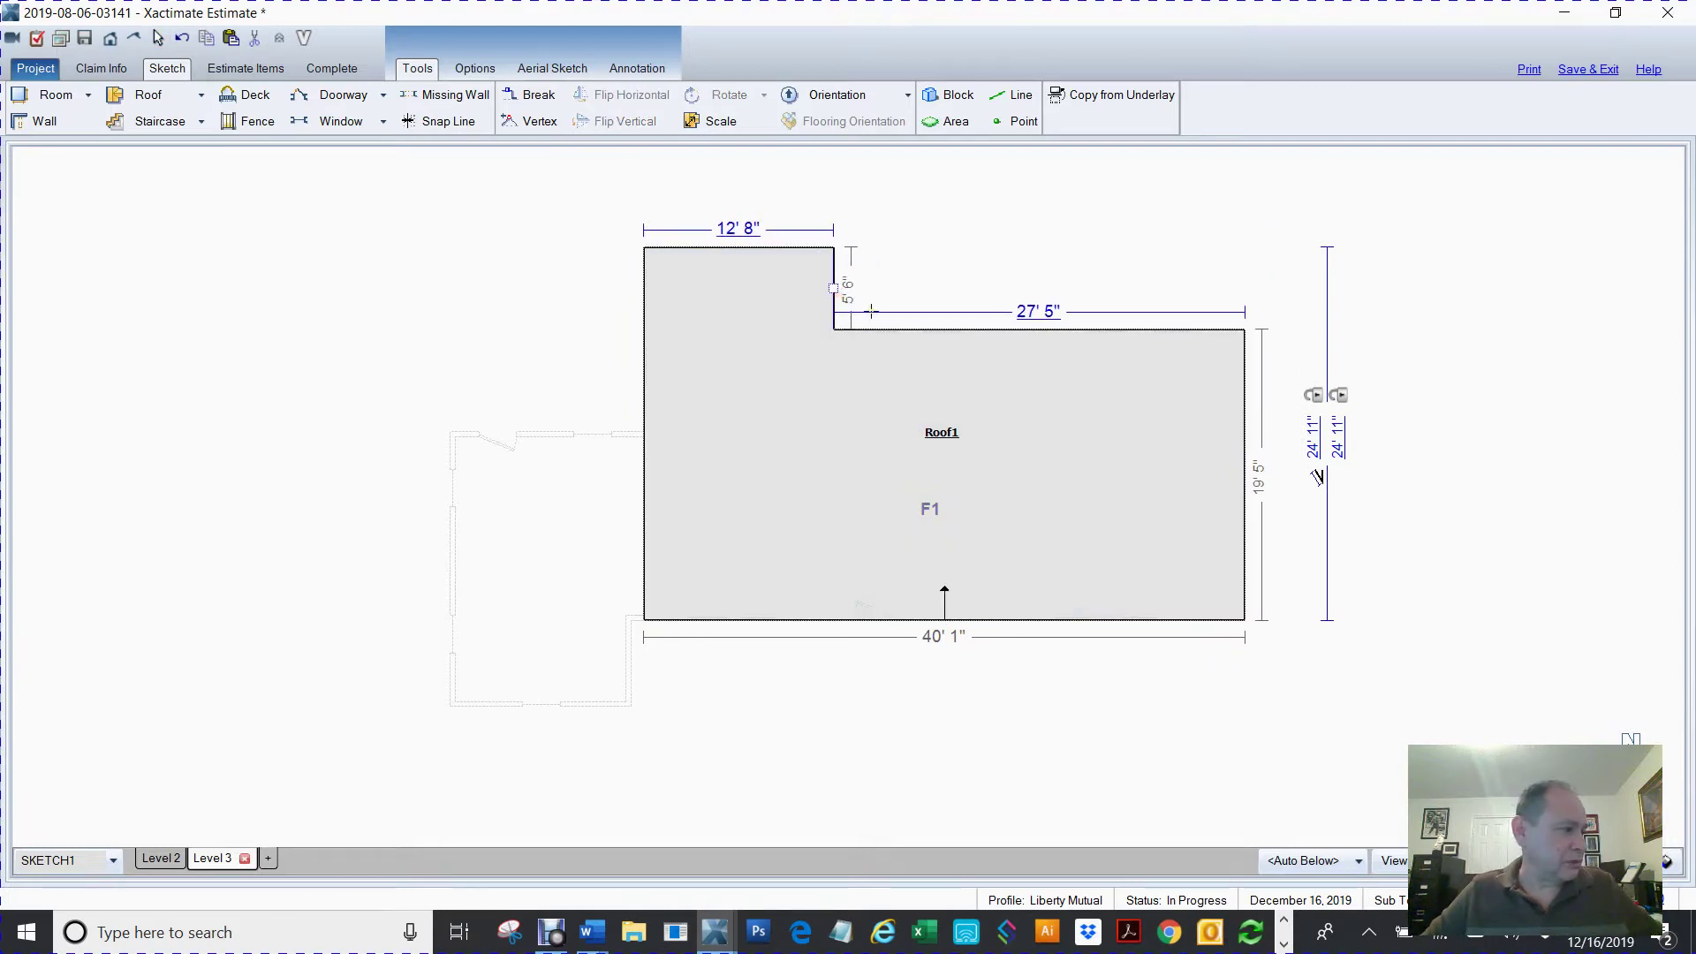
right_click(516, 365)
- Break the roof's left edge and extend its lower part to the outer wall, 12' 11" out and 12' 7" high
left_click(638, 519)
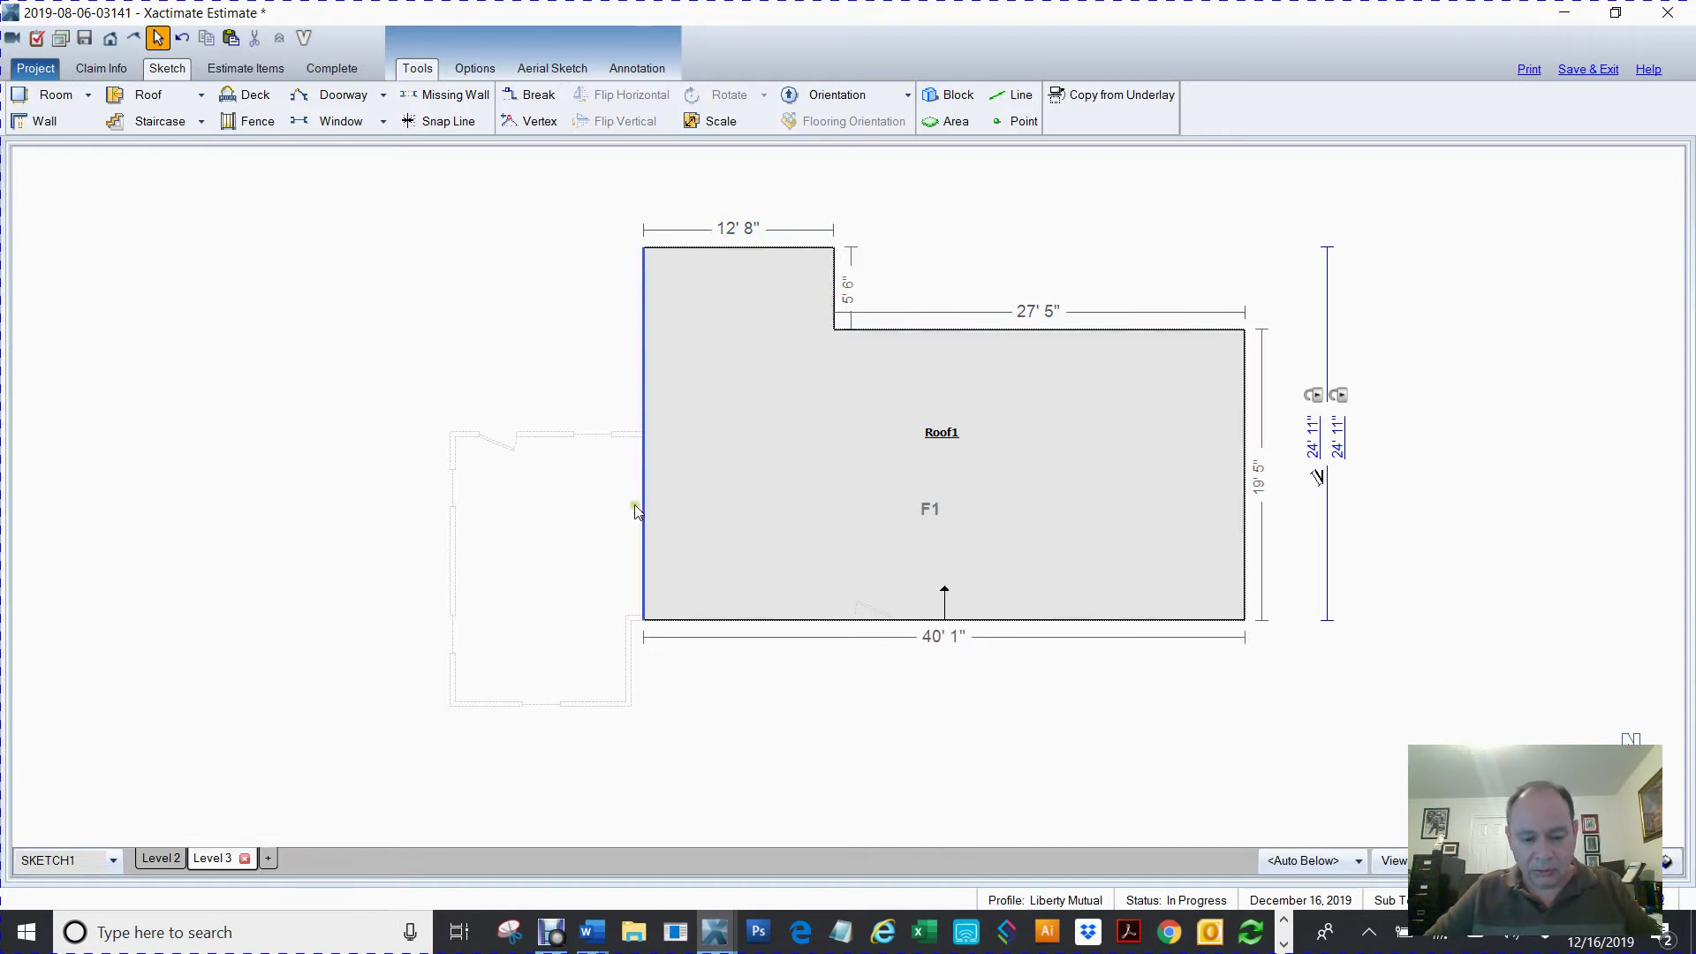
key("b")
left_click(644, 442)
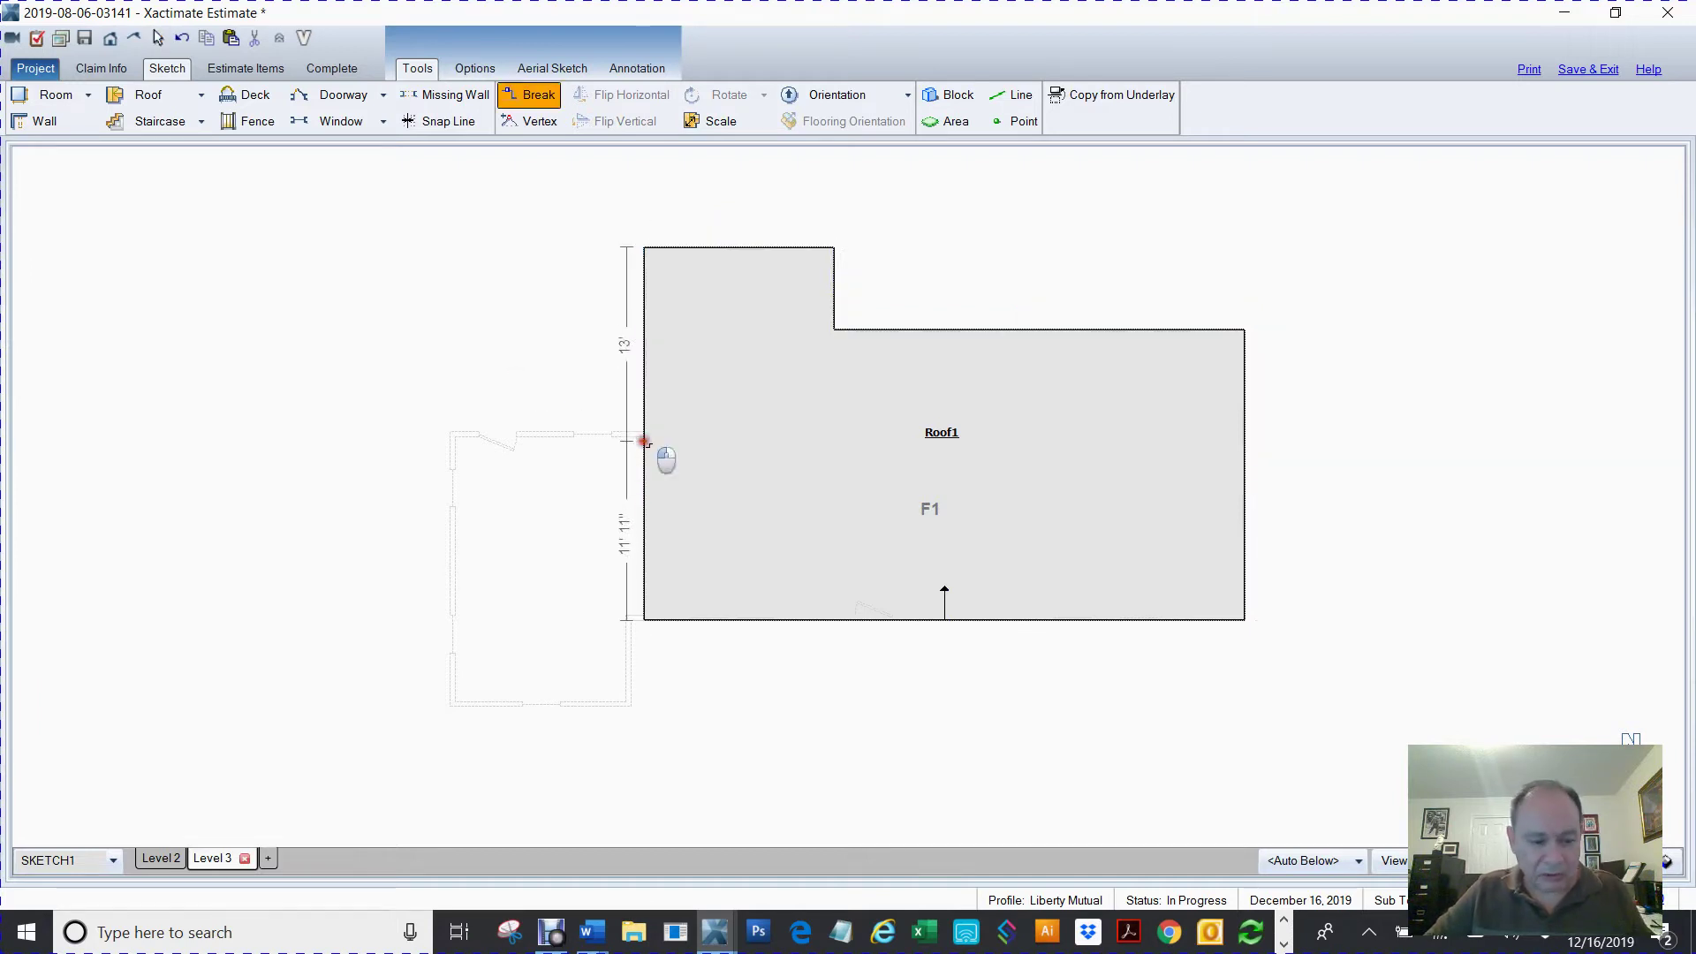
left_click_drag(644, 531, 451, 548)
left_click(548, 511)
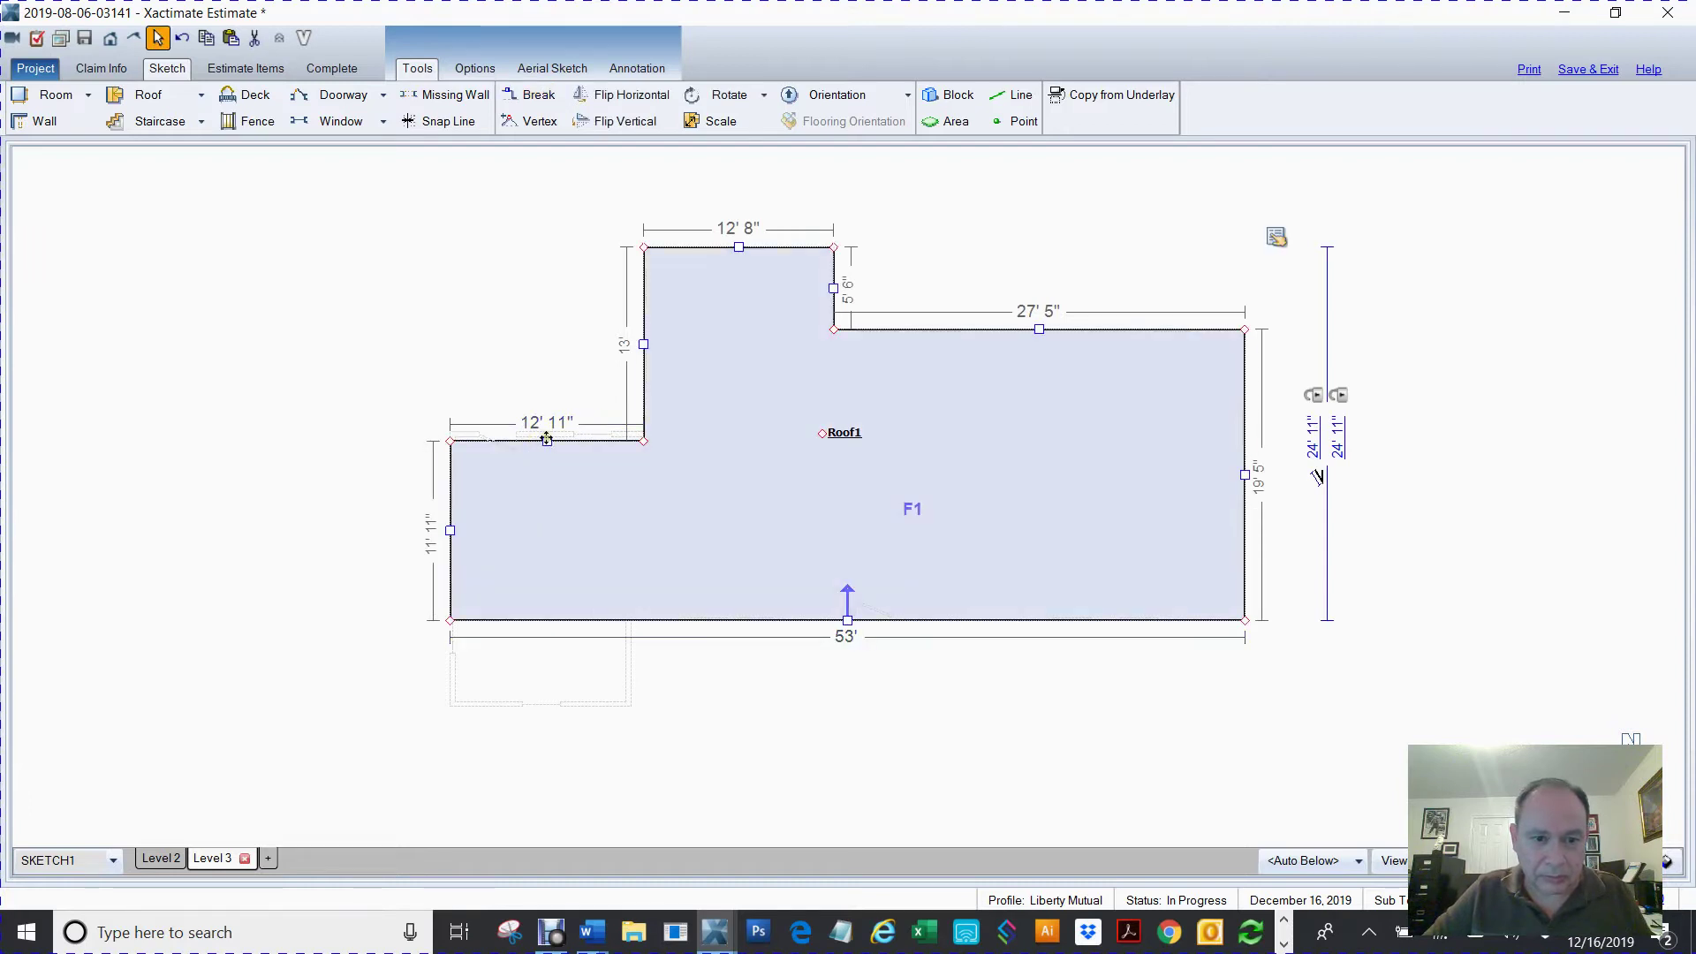
left_click_drag(546, 439, 548, 431)
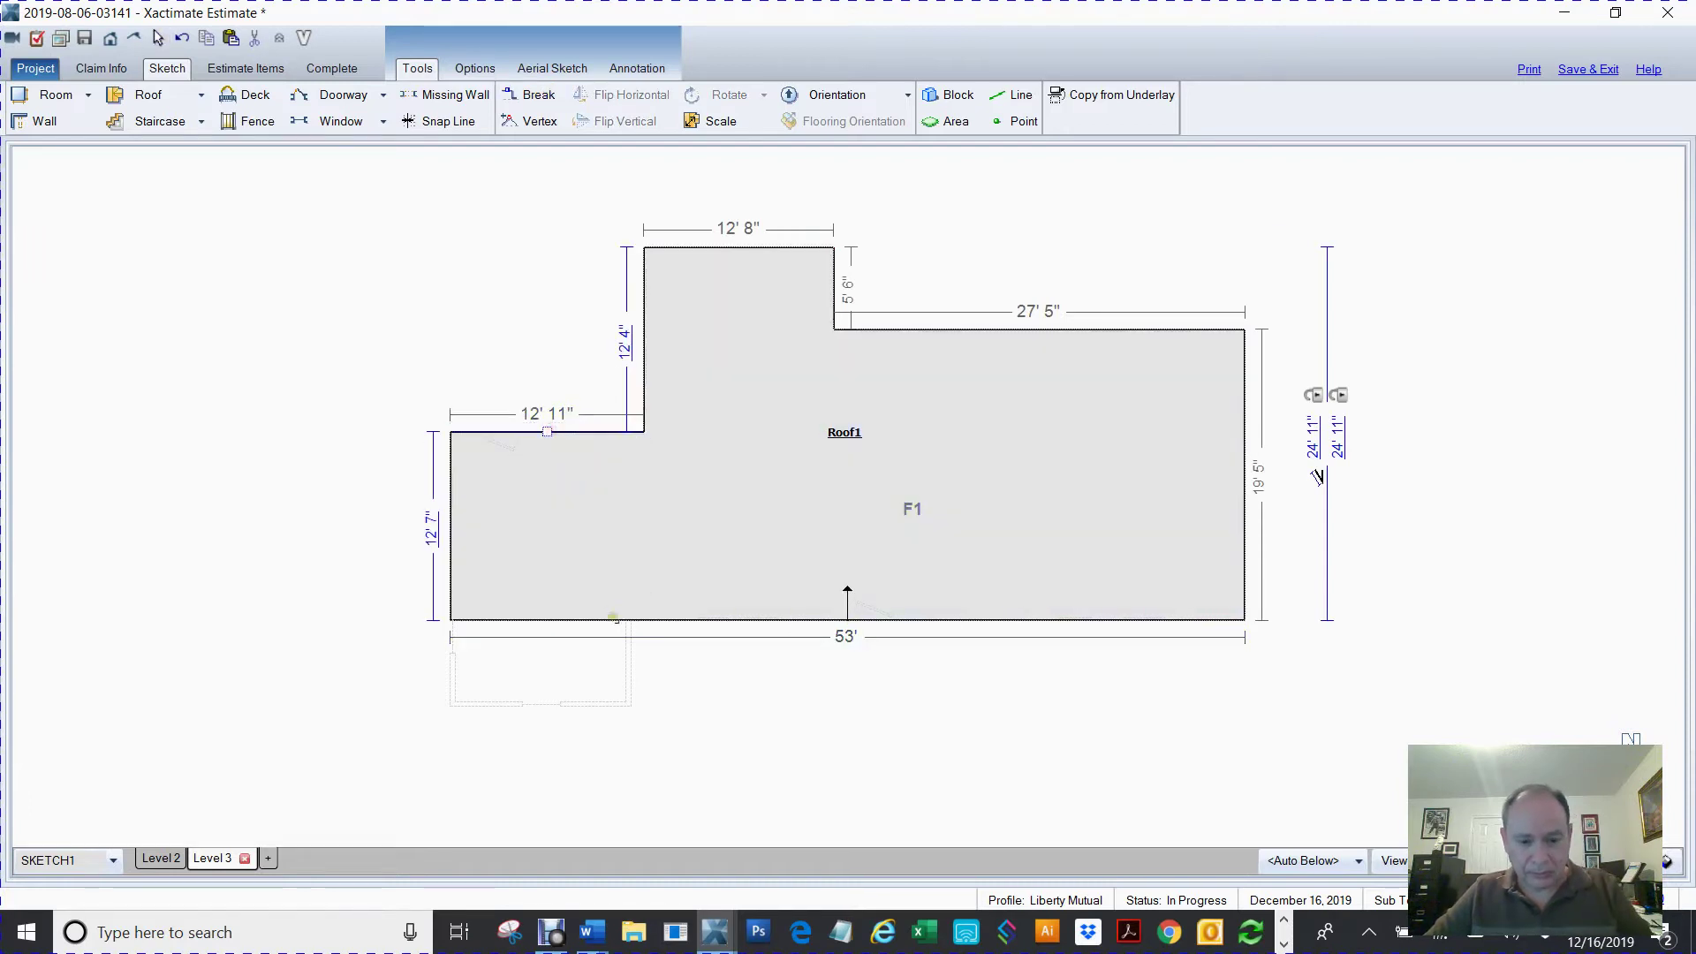
- Break the roof's lower edge and extend the left part over the front wing, 12' 1" wide and 5' 9" deep
key("b")
left_click(618, 619)
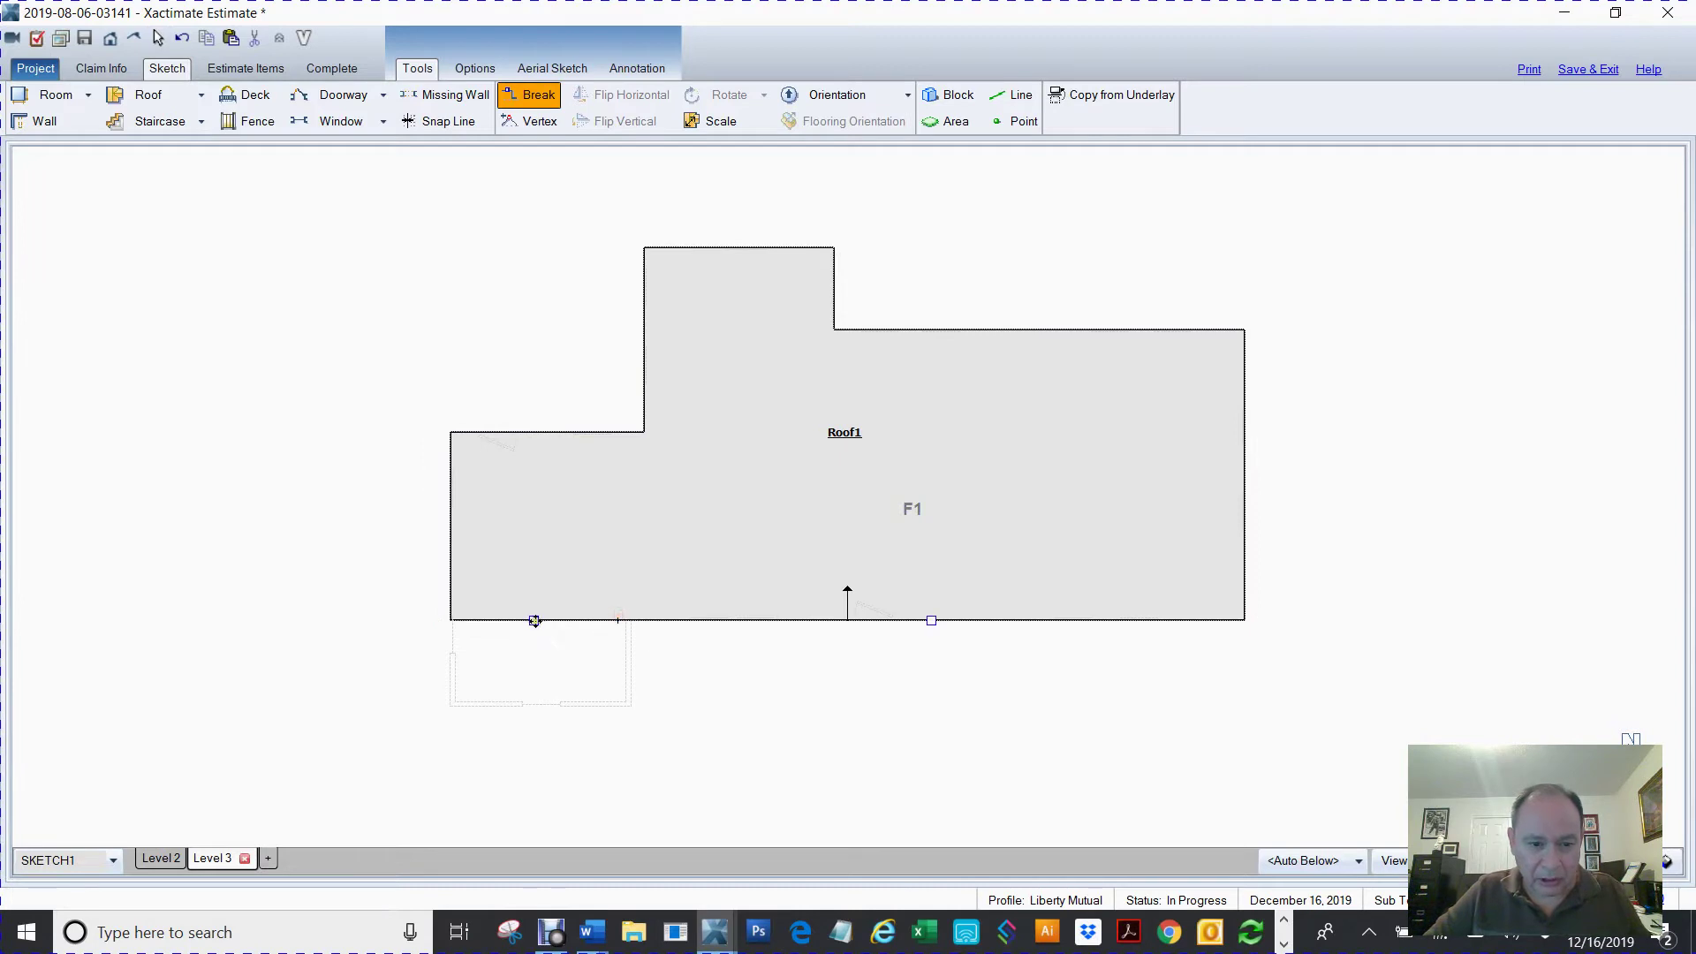
left_click_drag(535, 621, 632, 662)
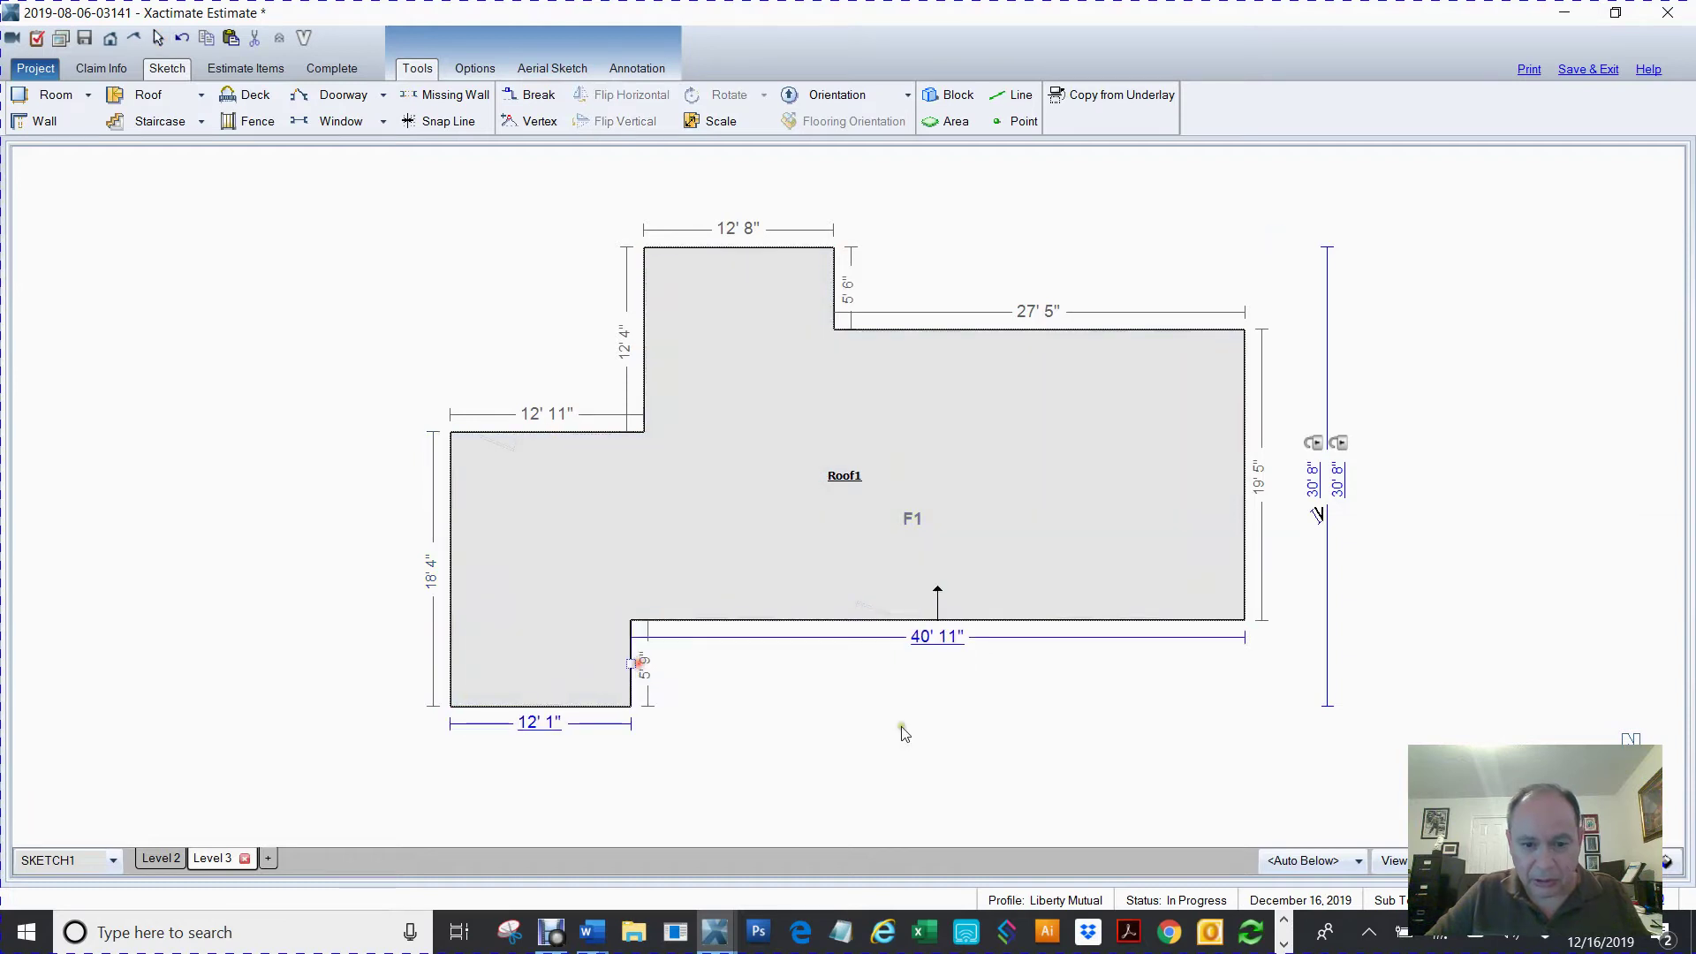
key("Escape")
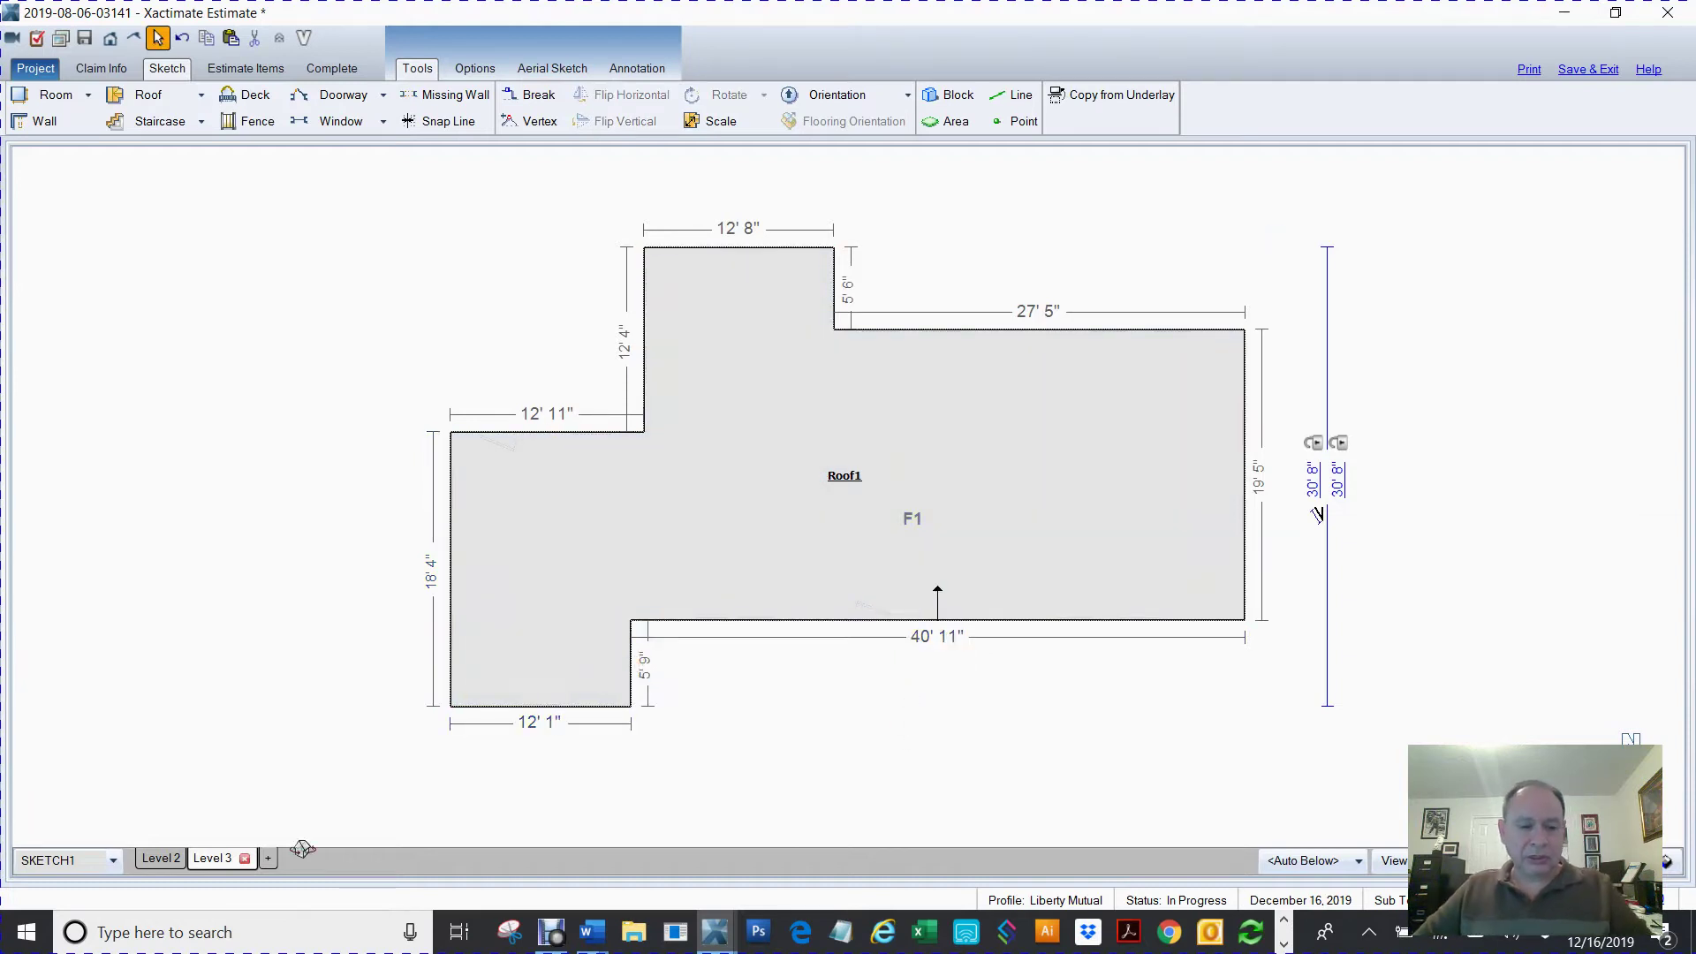
- Examine the flat roof and the rooms below it in 3D with all levels displayed
left_click(159, 858)
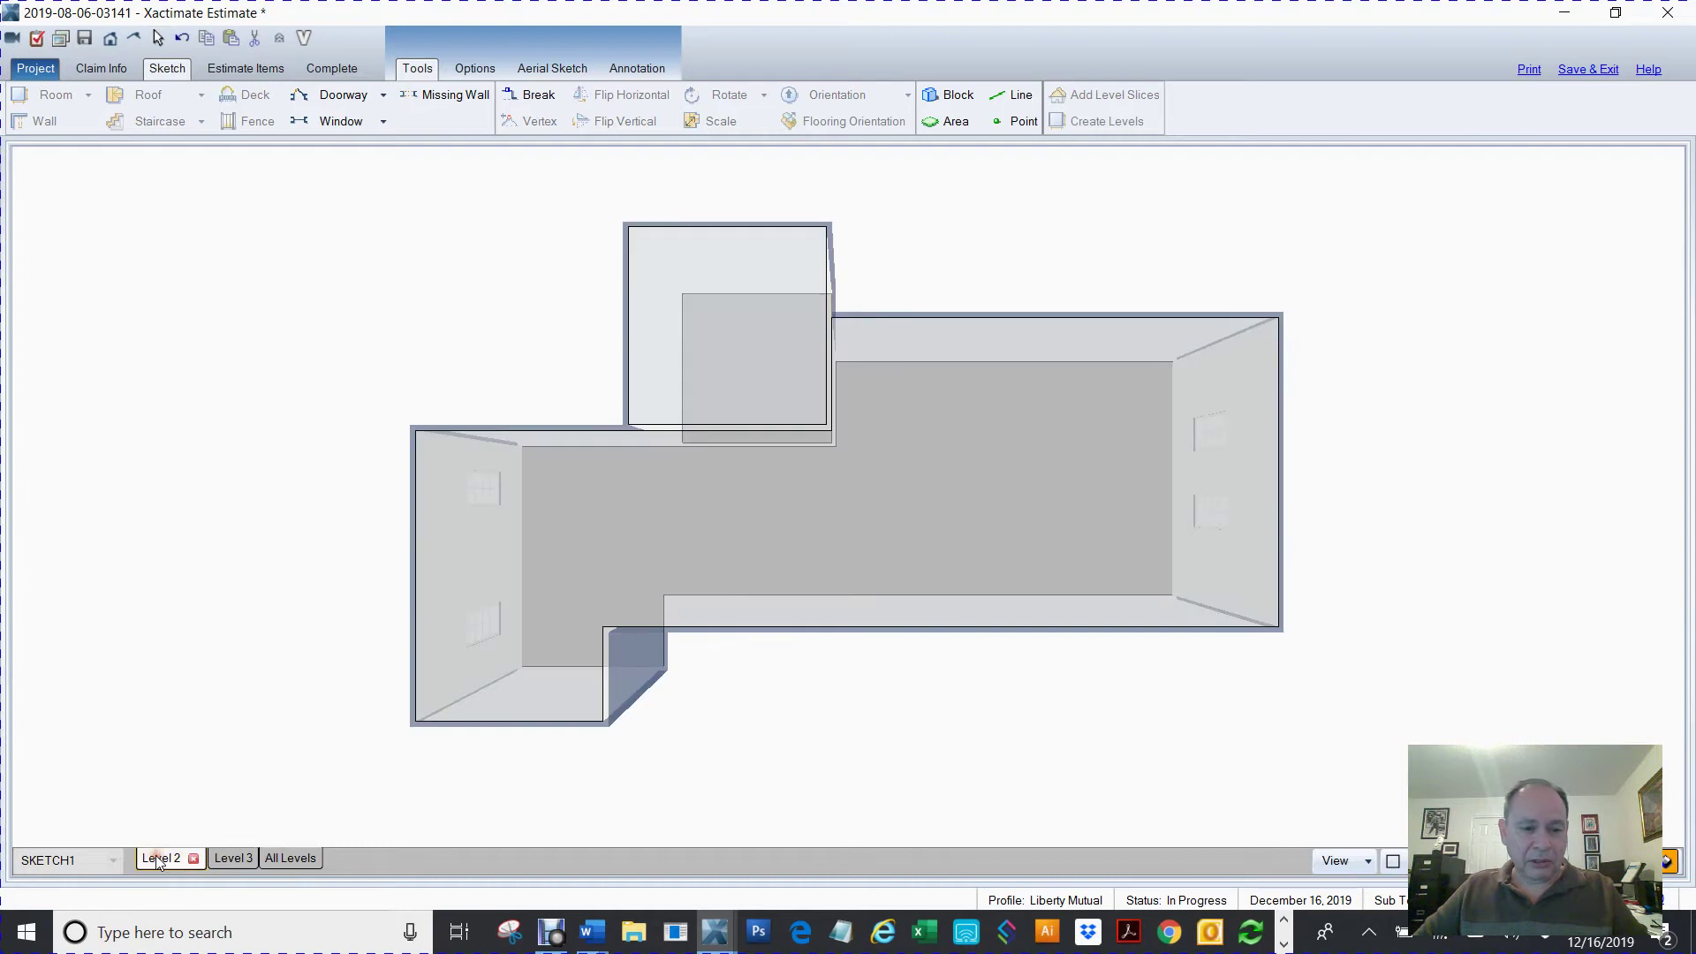
left_click(284, 858)
left_click_drag(977, 564, 1074, 407)
double_click(958, 465)
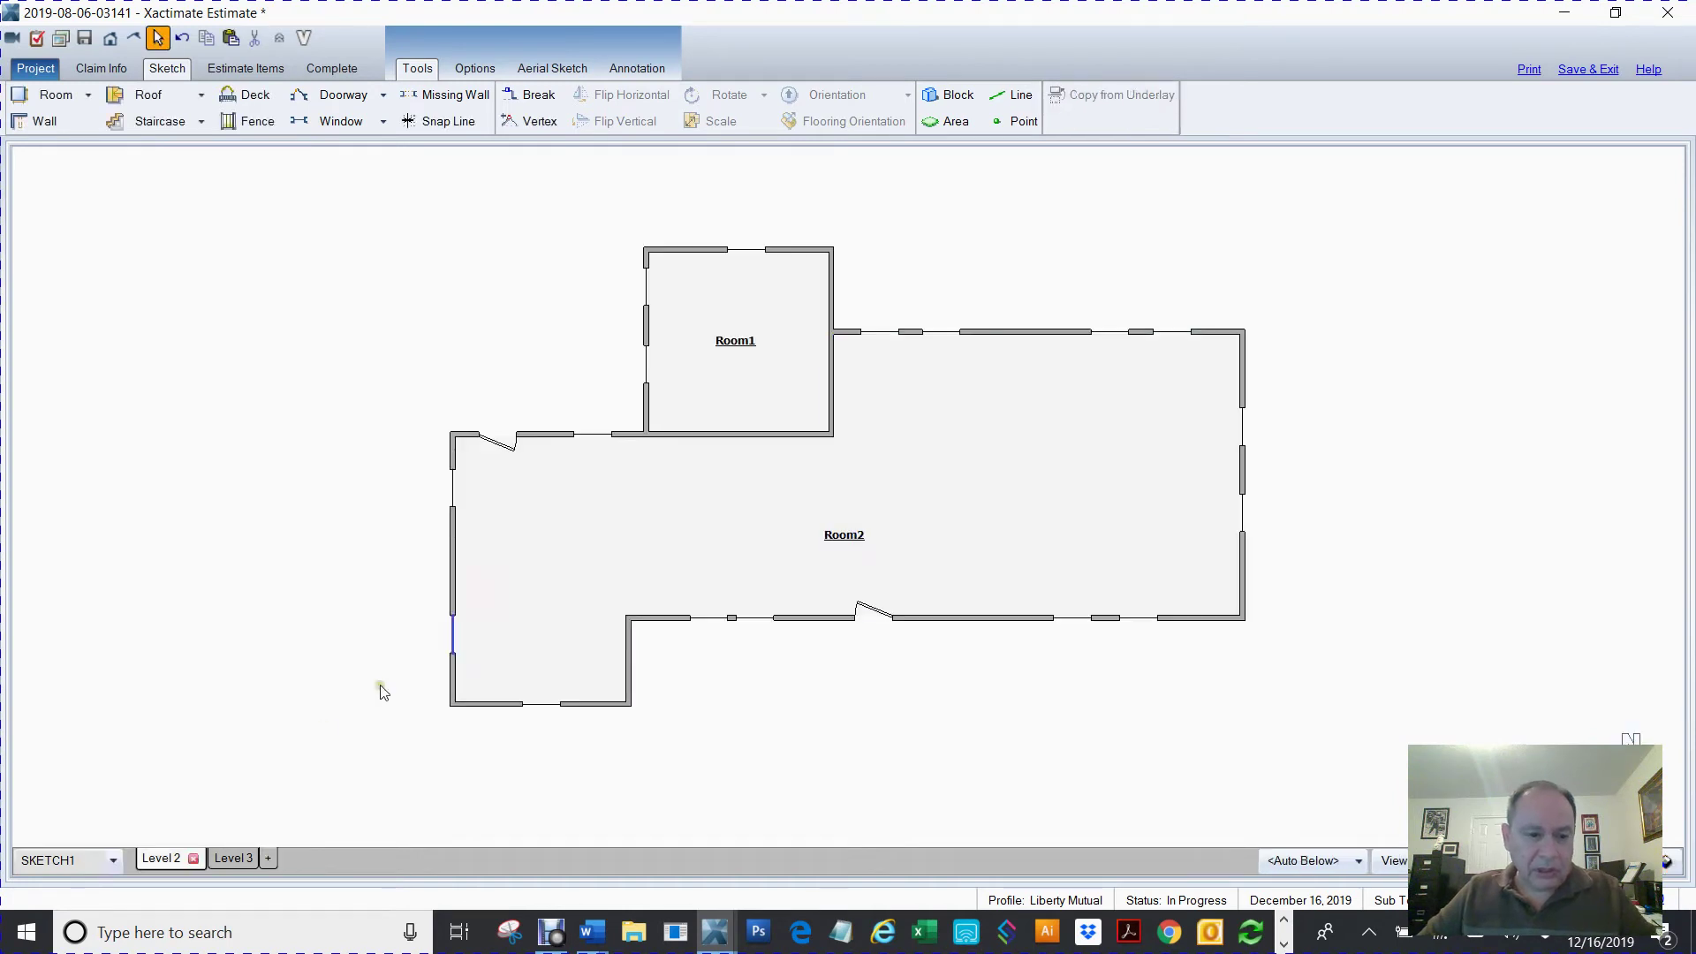
- Check Room2's ceiling height in its properties on Level 2, then return to Level 3
double_click(909, 527)
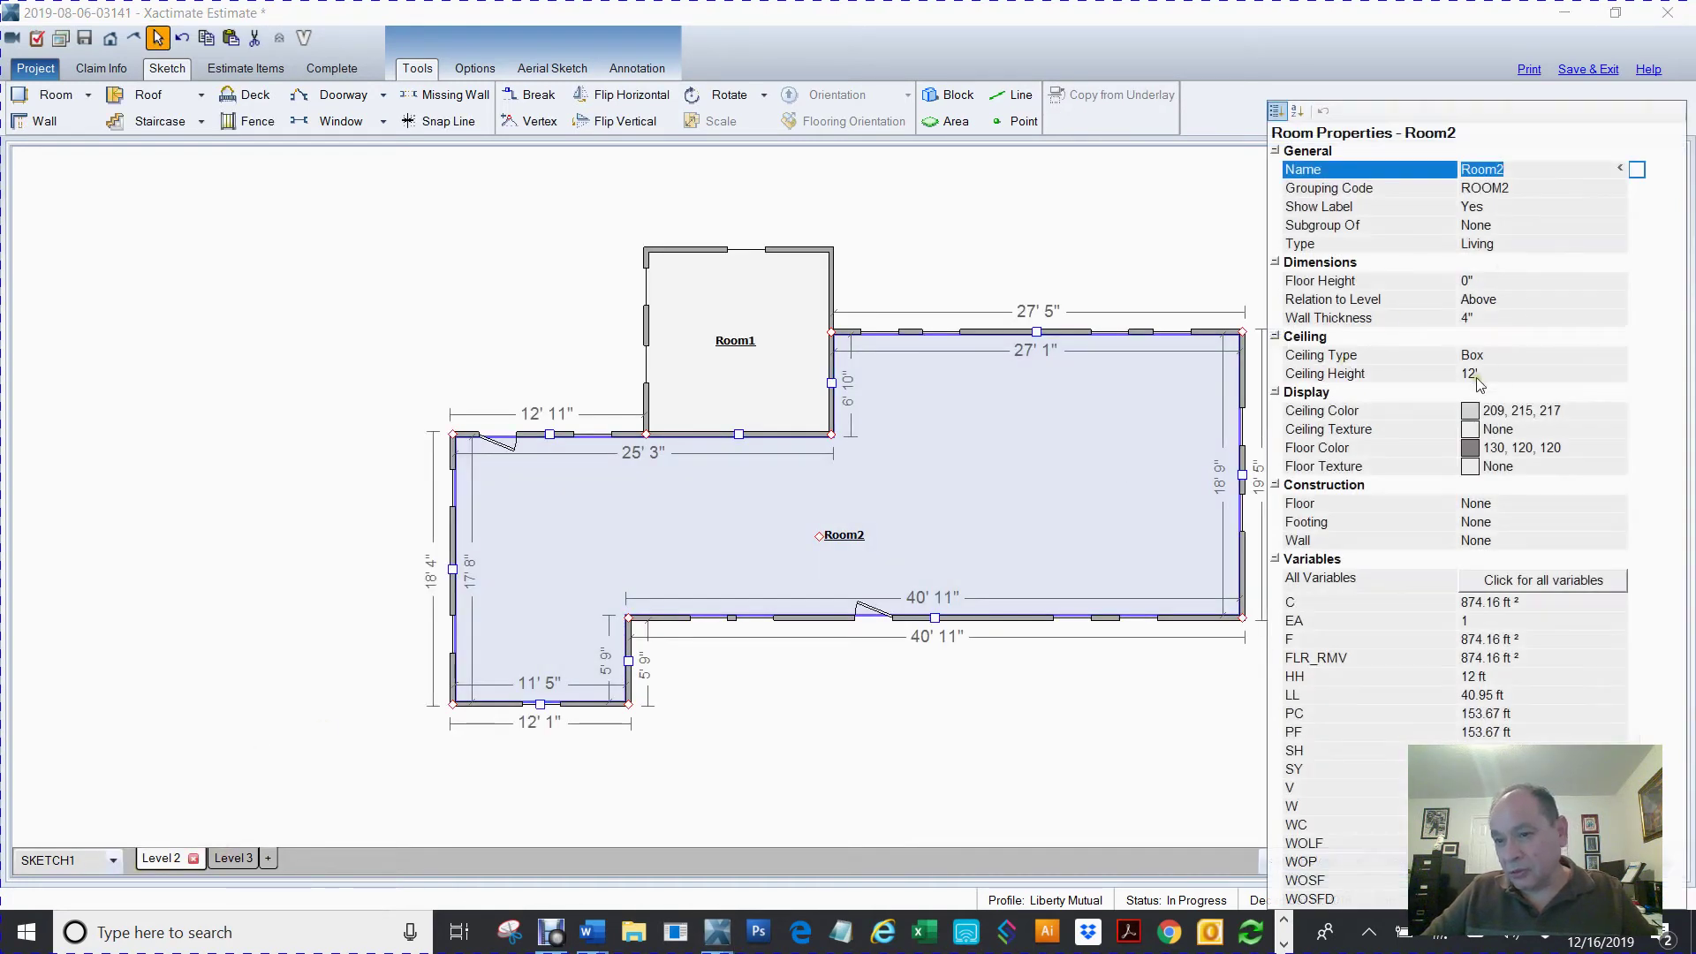
left_click(369, 464)
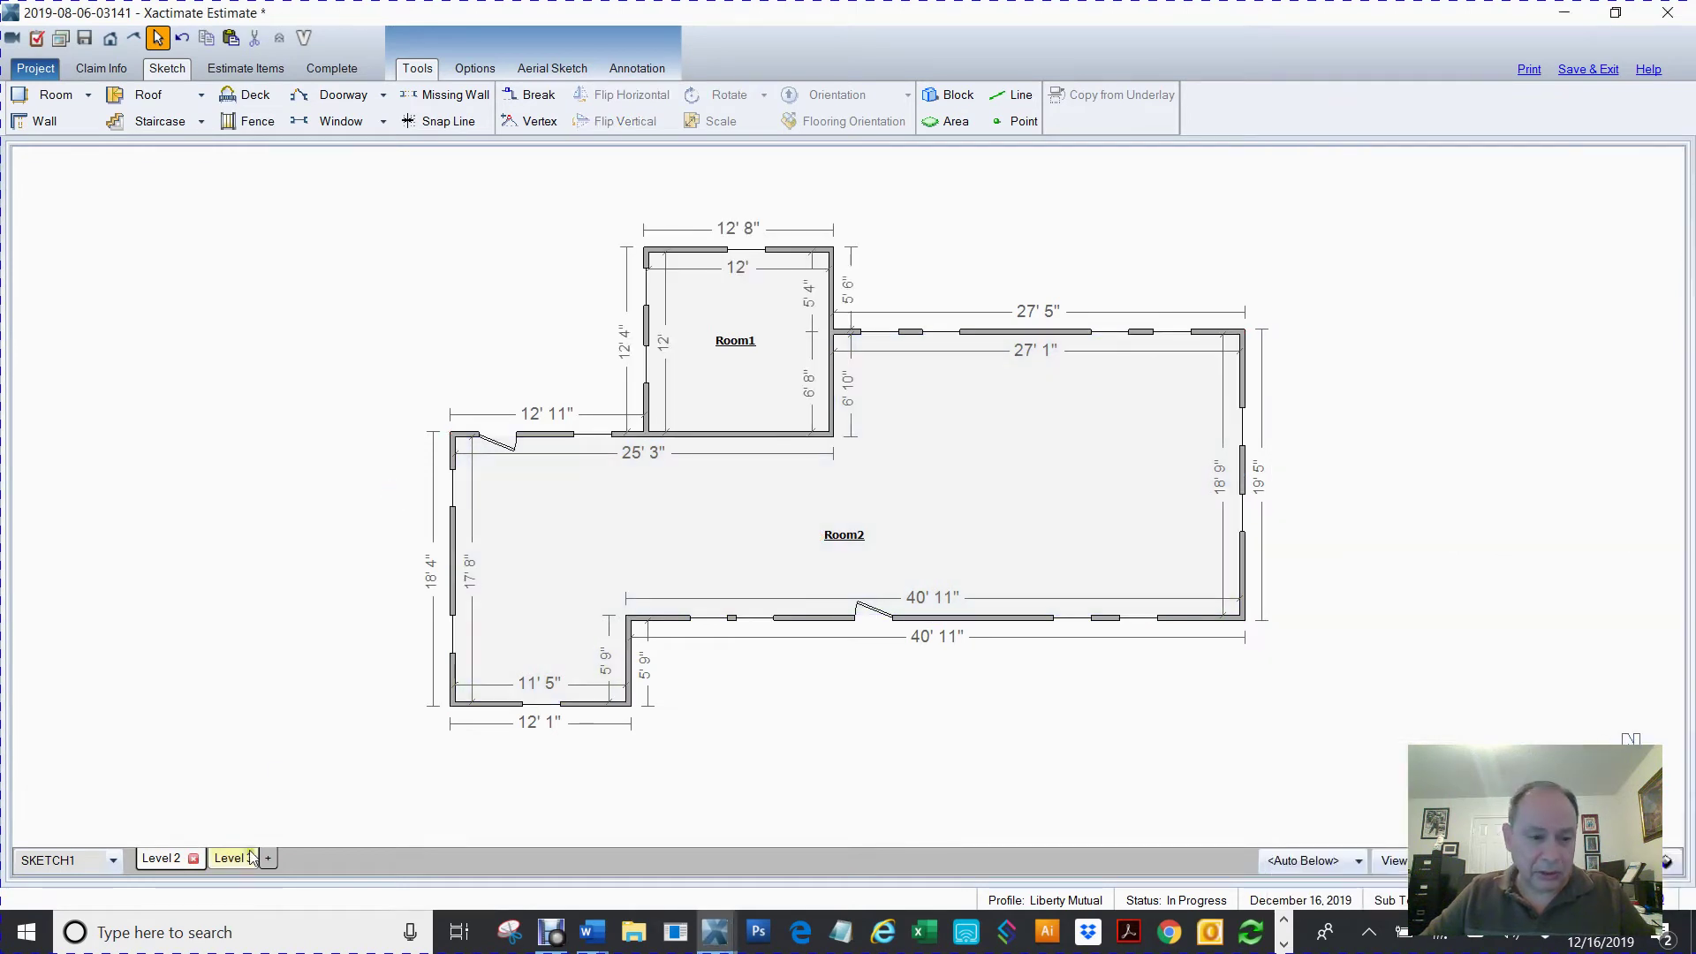
left_click(242, 860)
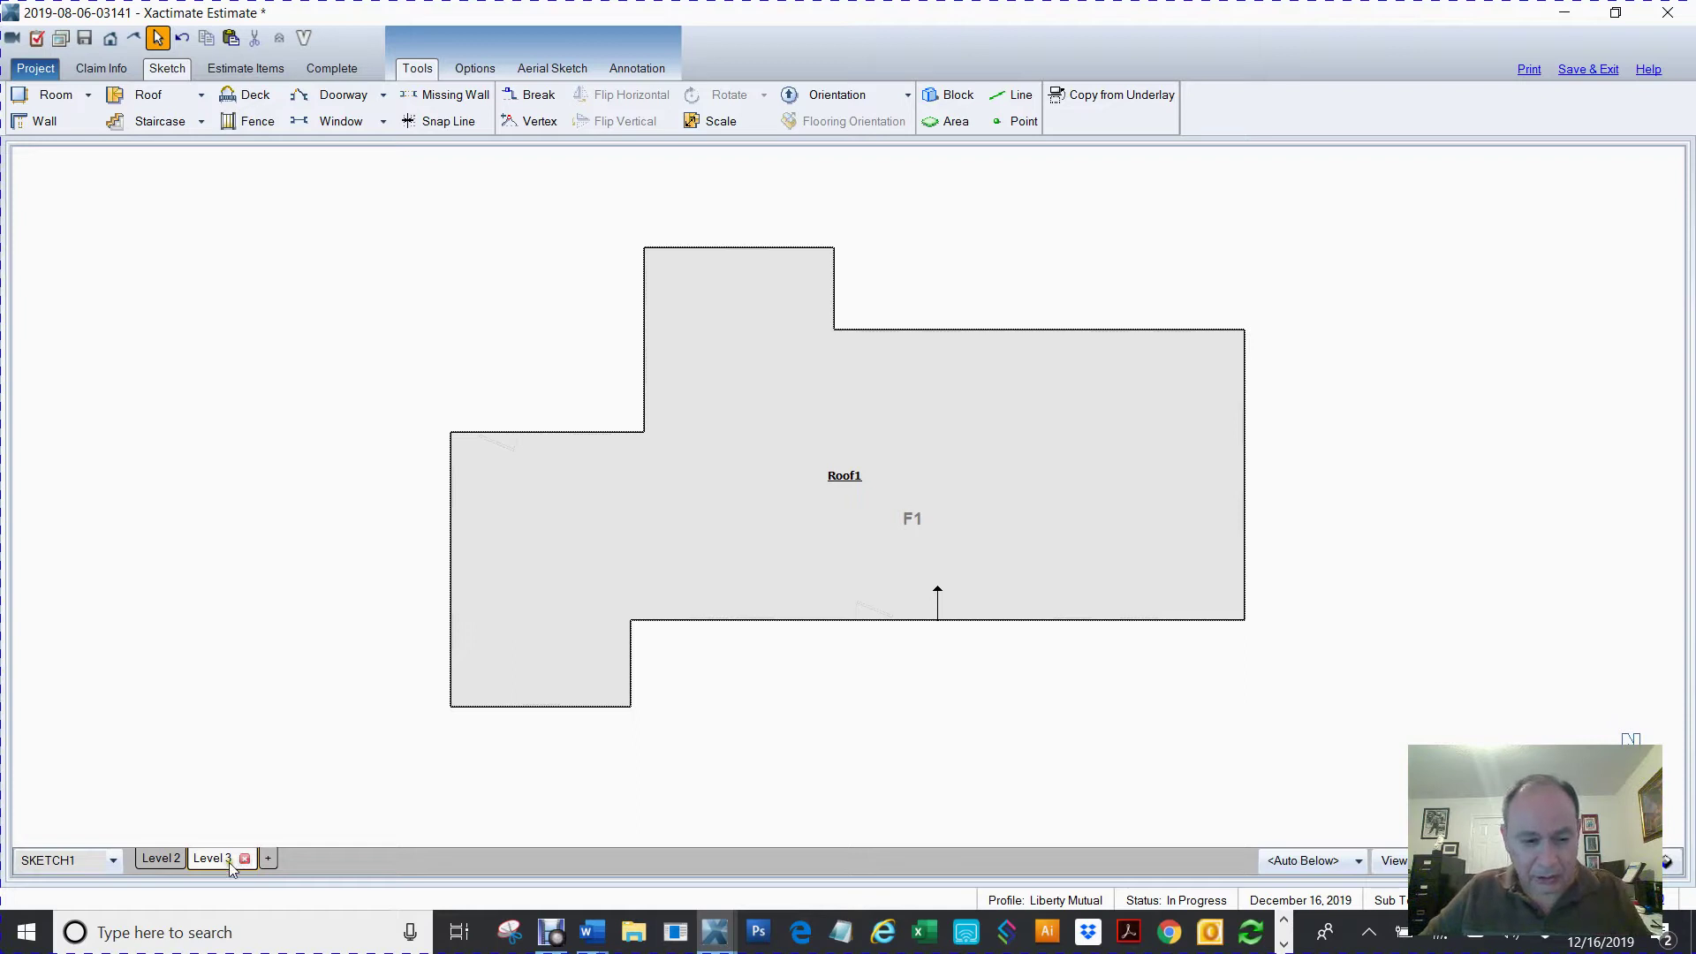
- Set the elevation of Level 3 to 112'
right_click(232, 867)
left_click(168, 846)
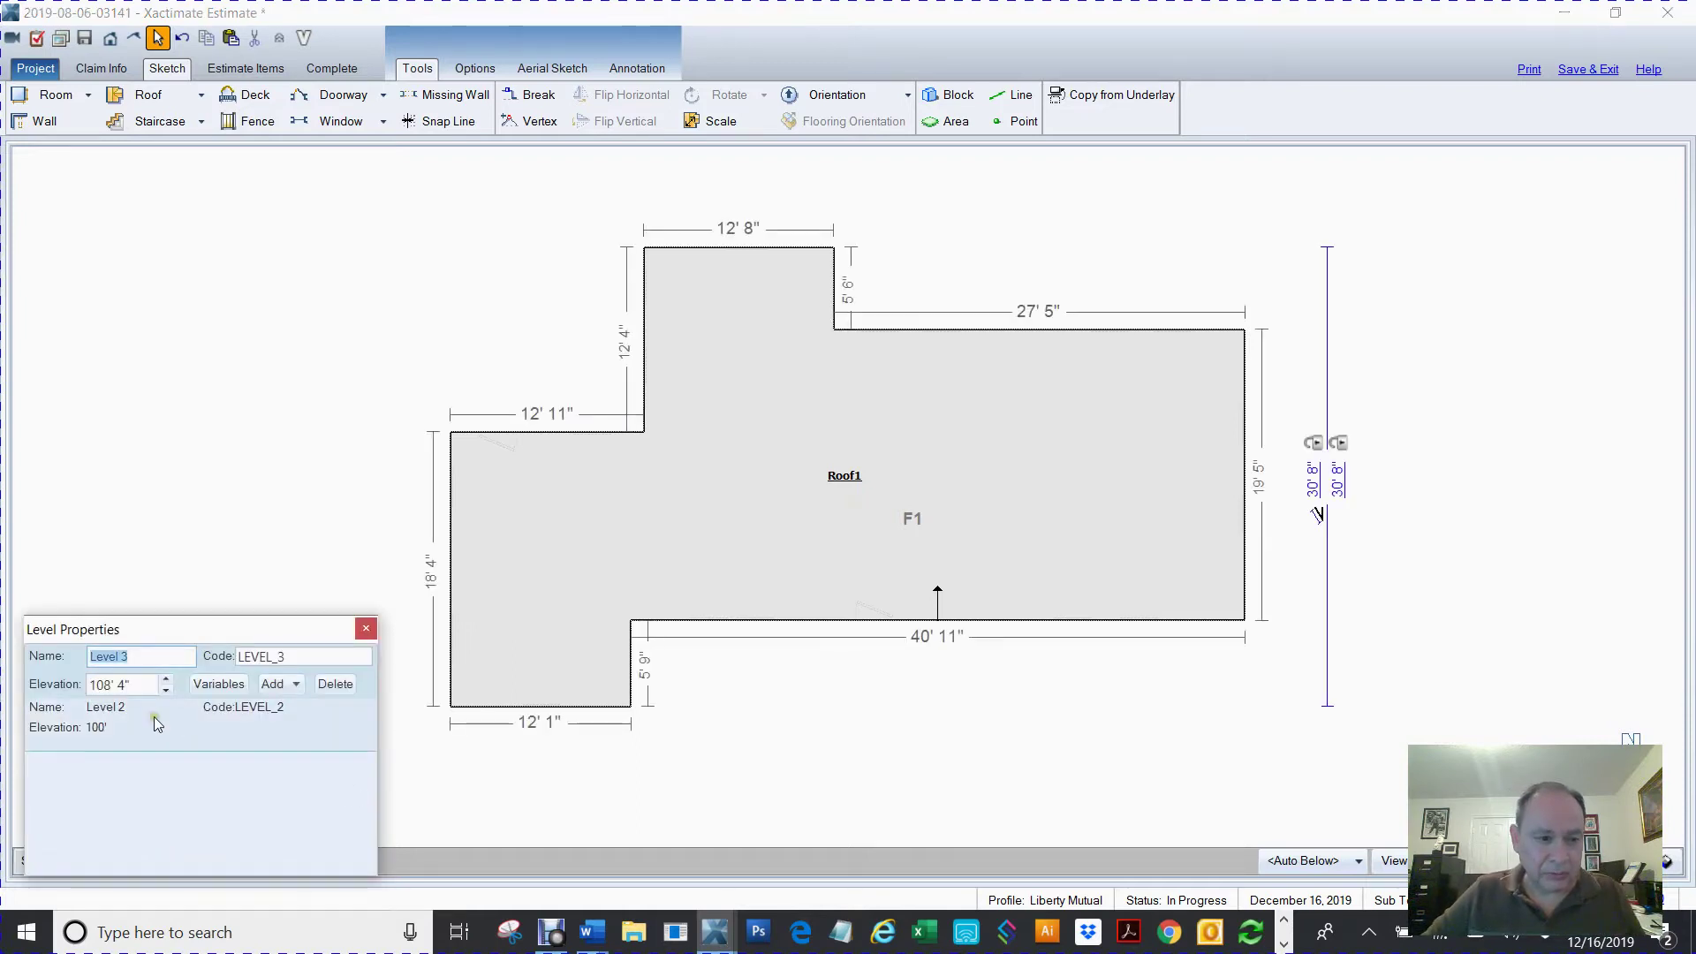
left_click(141, 687)
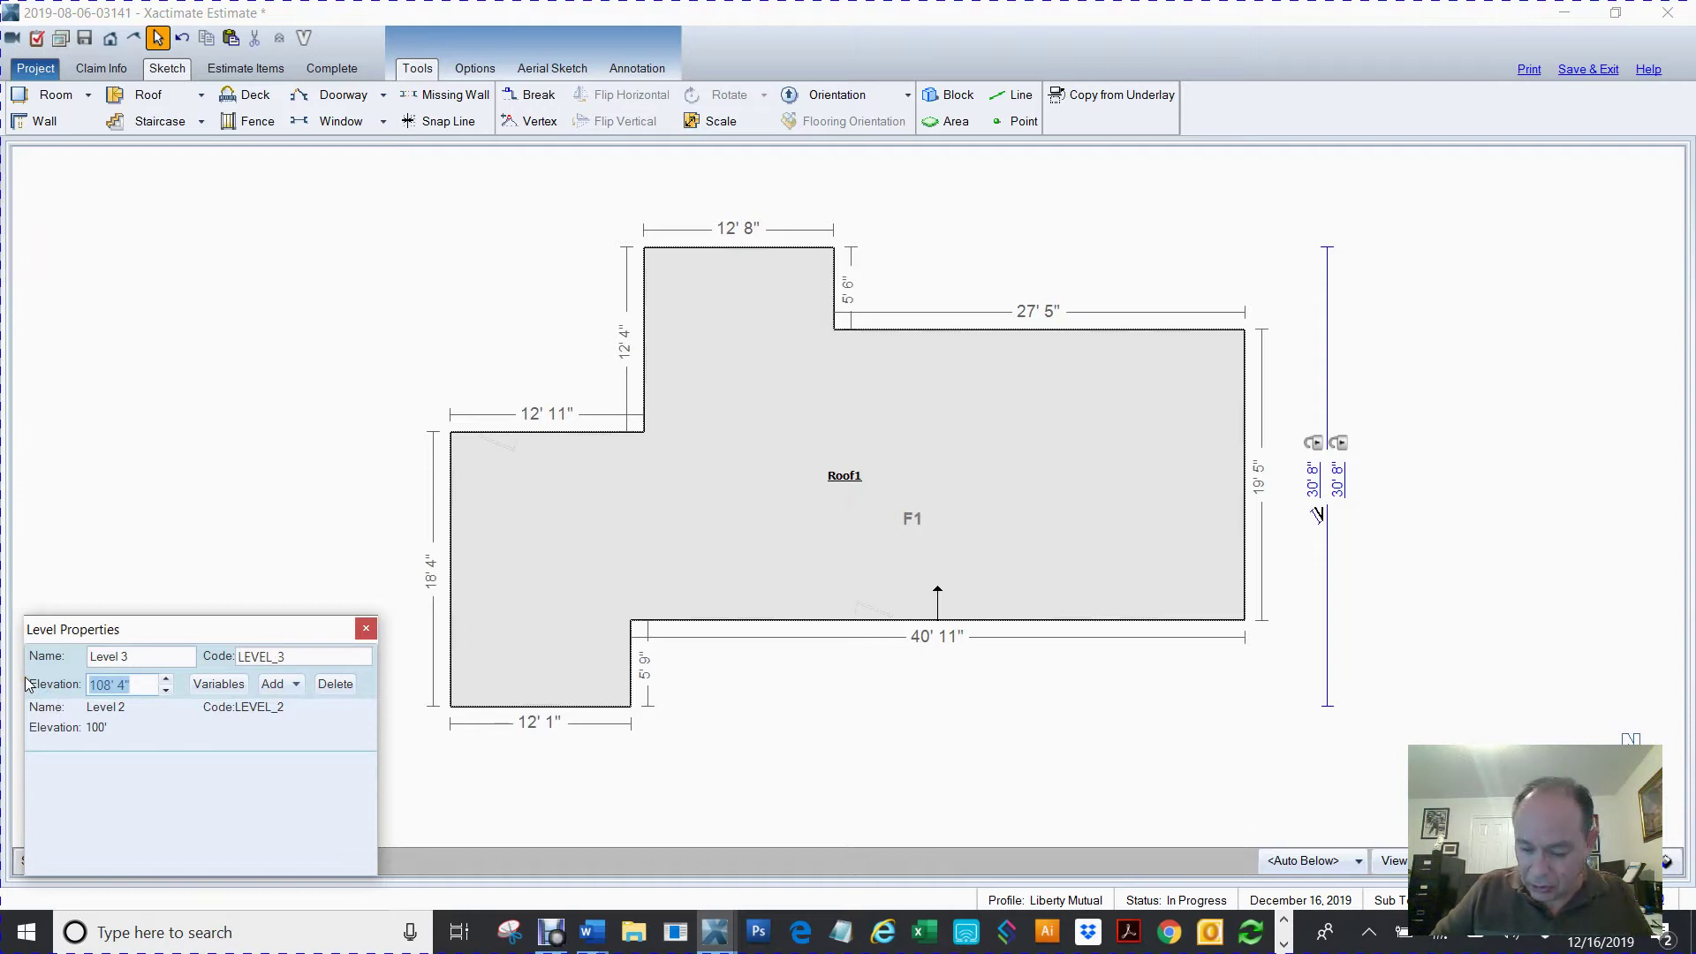
type("112")
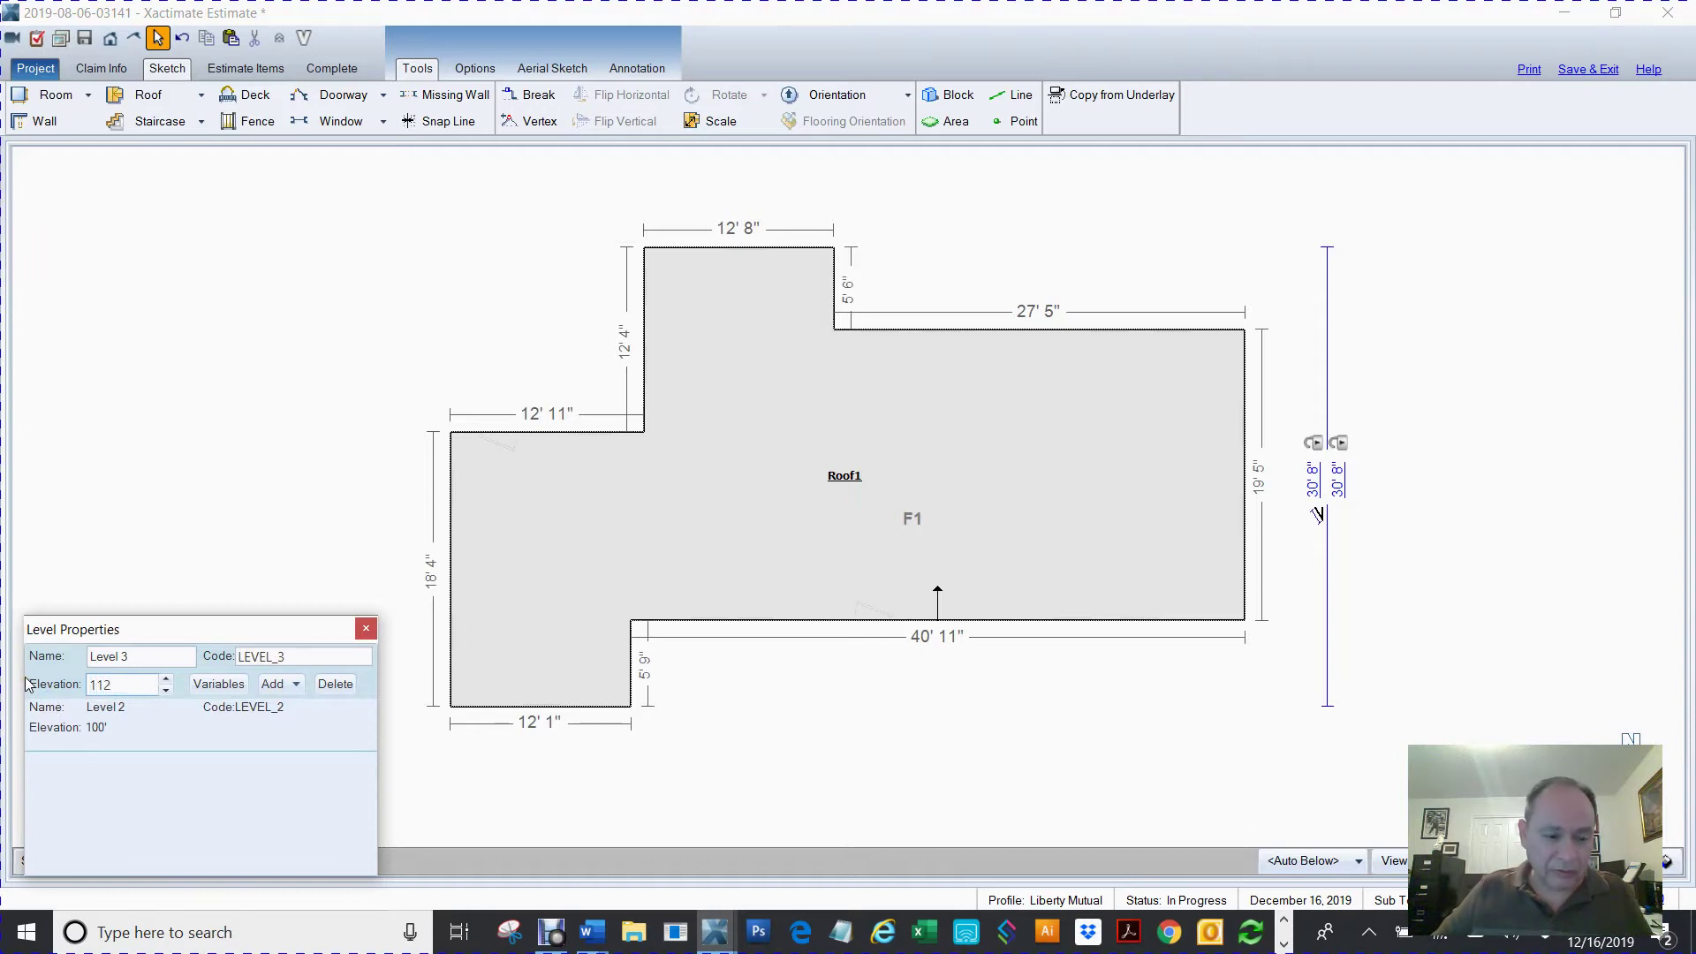
key("Return")
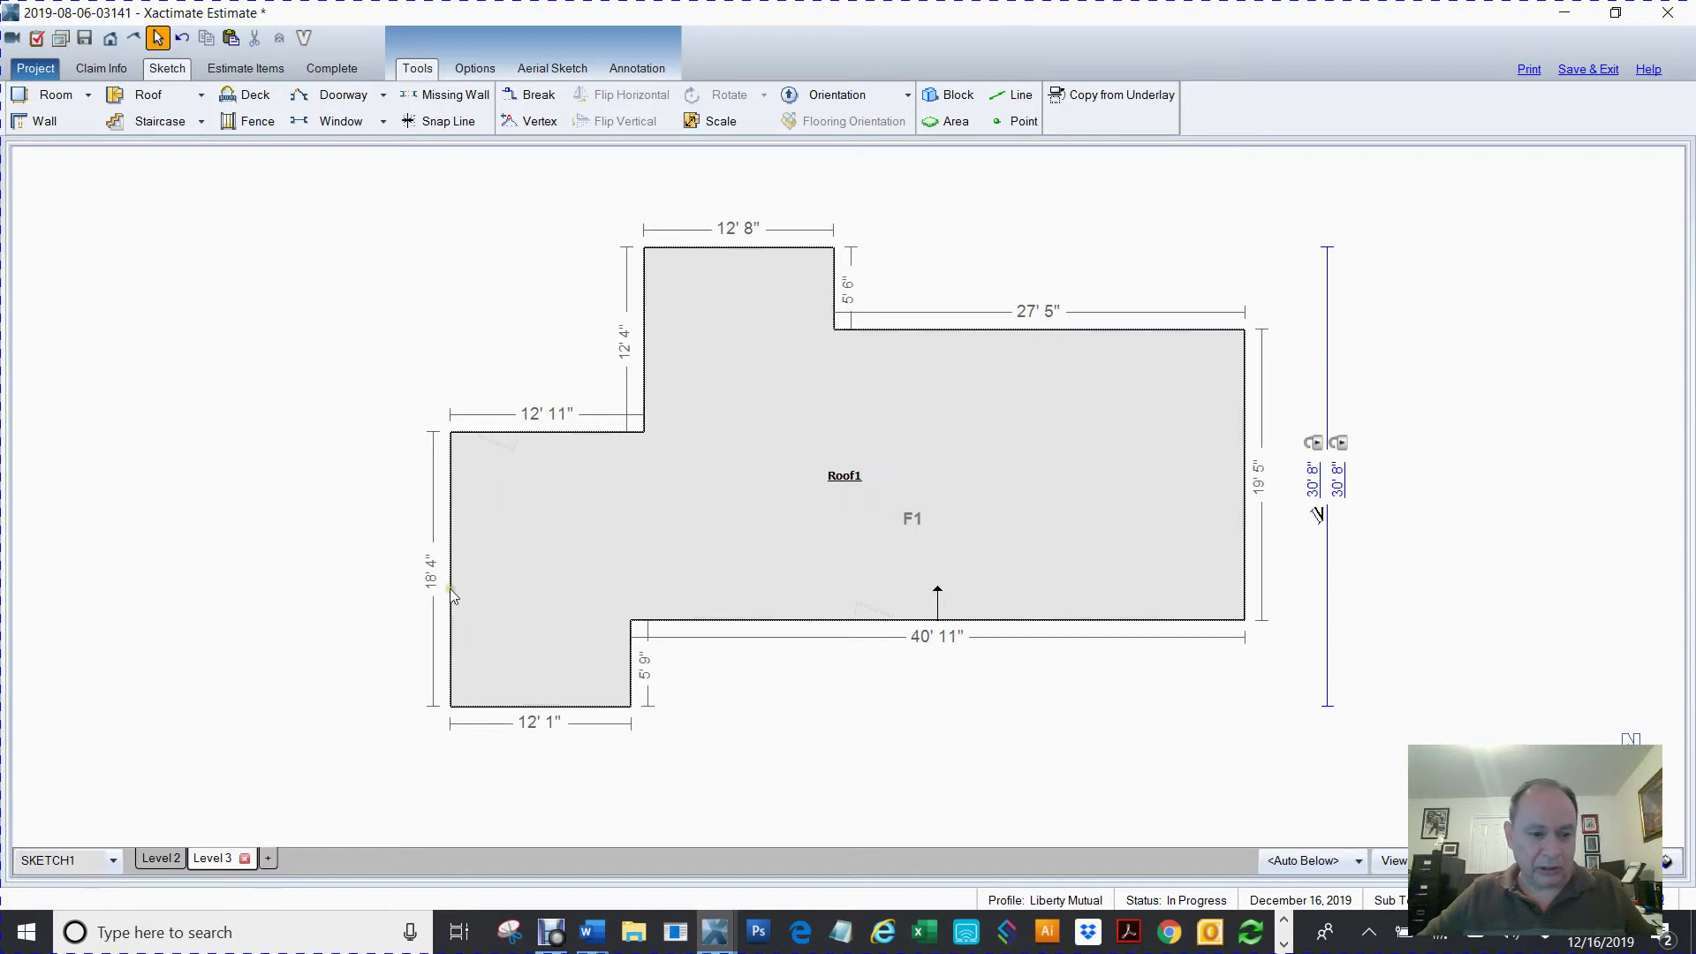
- Examine the raised flat roof over the house walls in 3D with all levels displayed
key("F6")
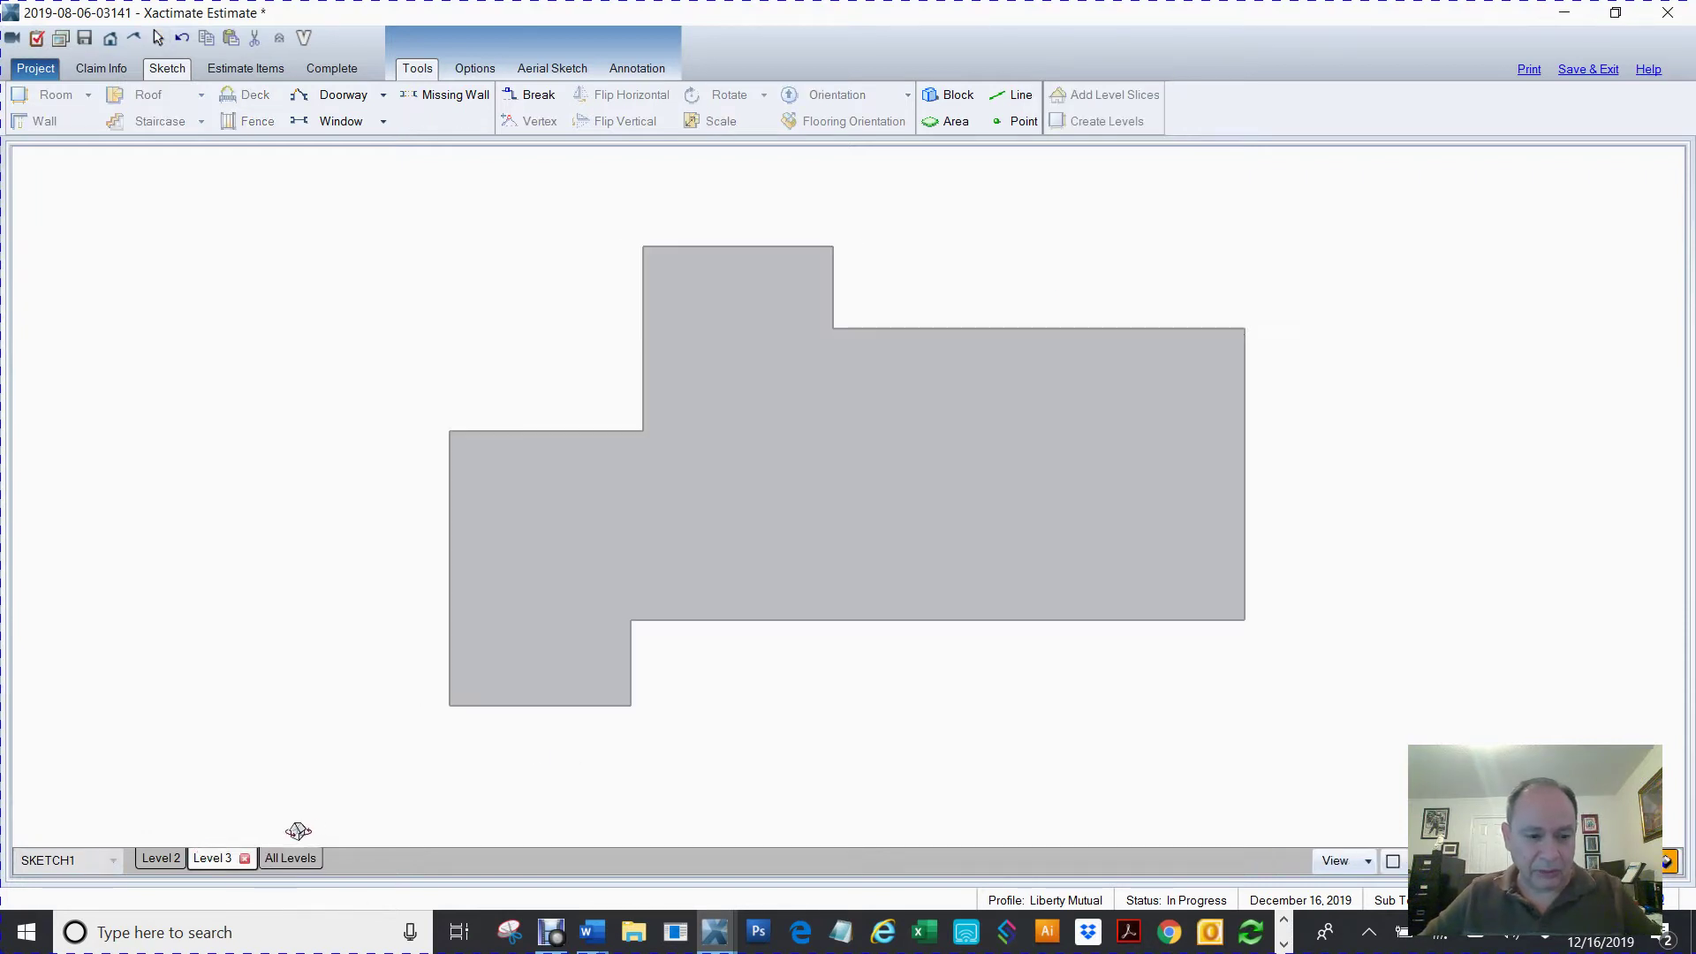
left_click_drag(897, 676, 943, 348)
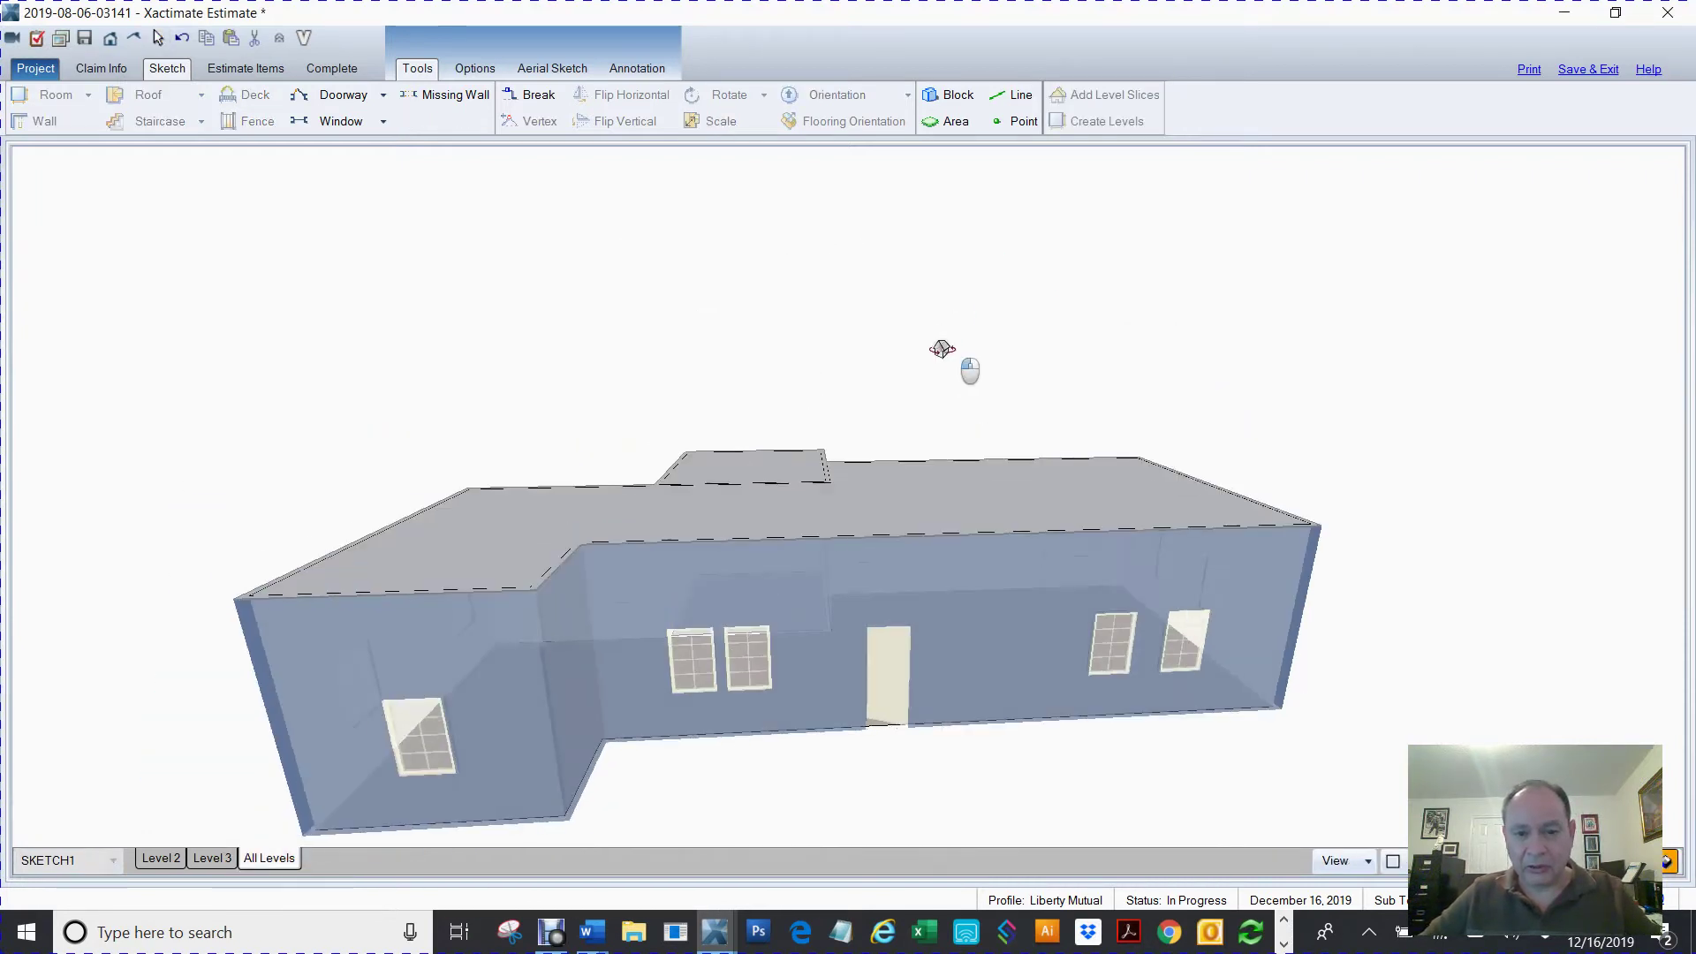
scroll(970, 367, "down", 3)
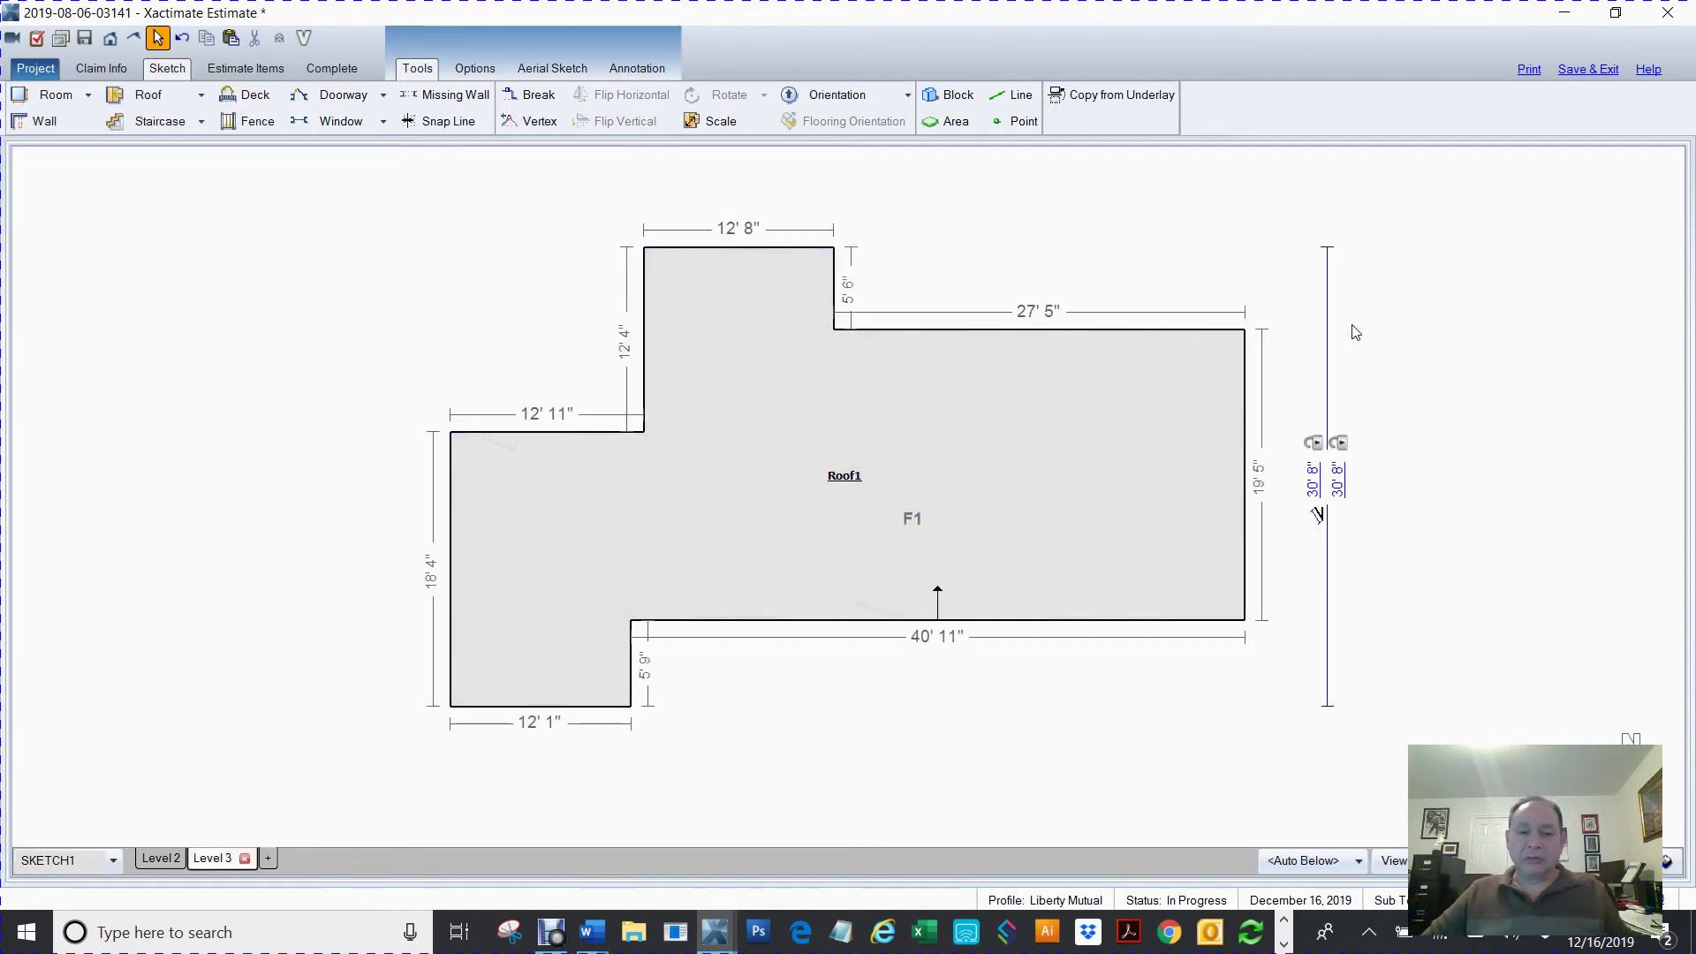
- Place a 12' wide, 12' deep flat/shed roof just below the main roof's front edge on Level 3
key("d")
mouse_move(1154, 635)
middle_mouse_down()
mouse_move(1196, 530)
mouse_move(1167, 607)
middle_mouse_up()
left_click(1170, 613)
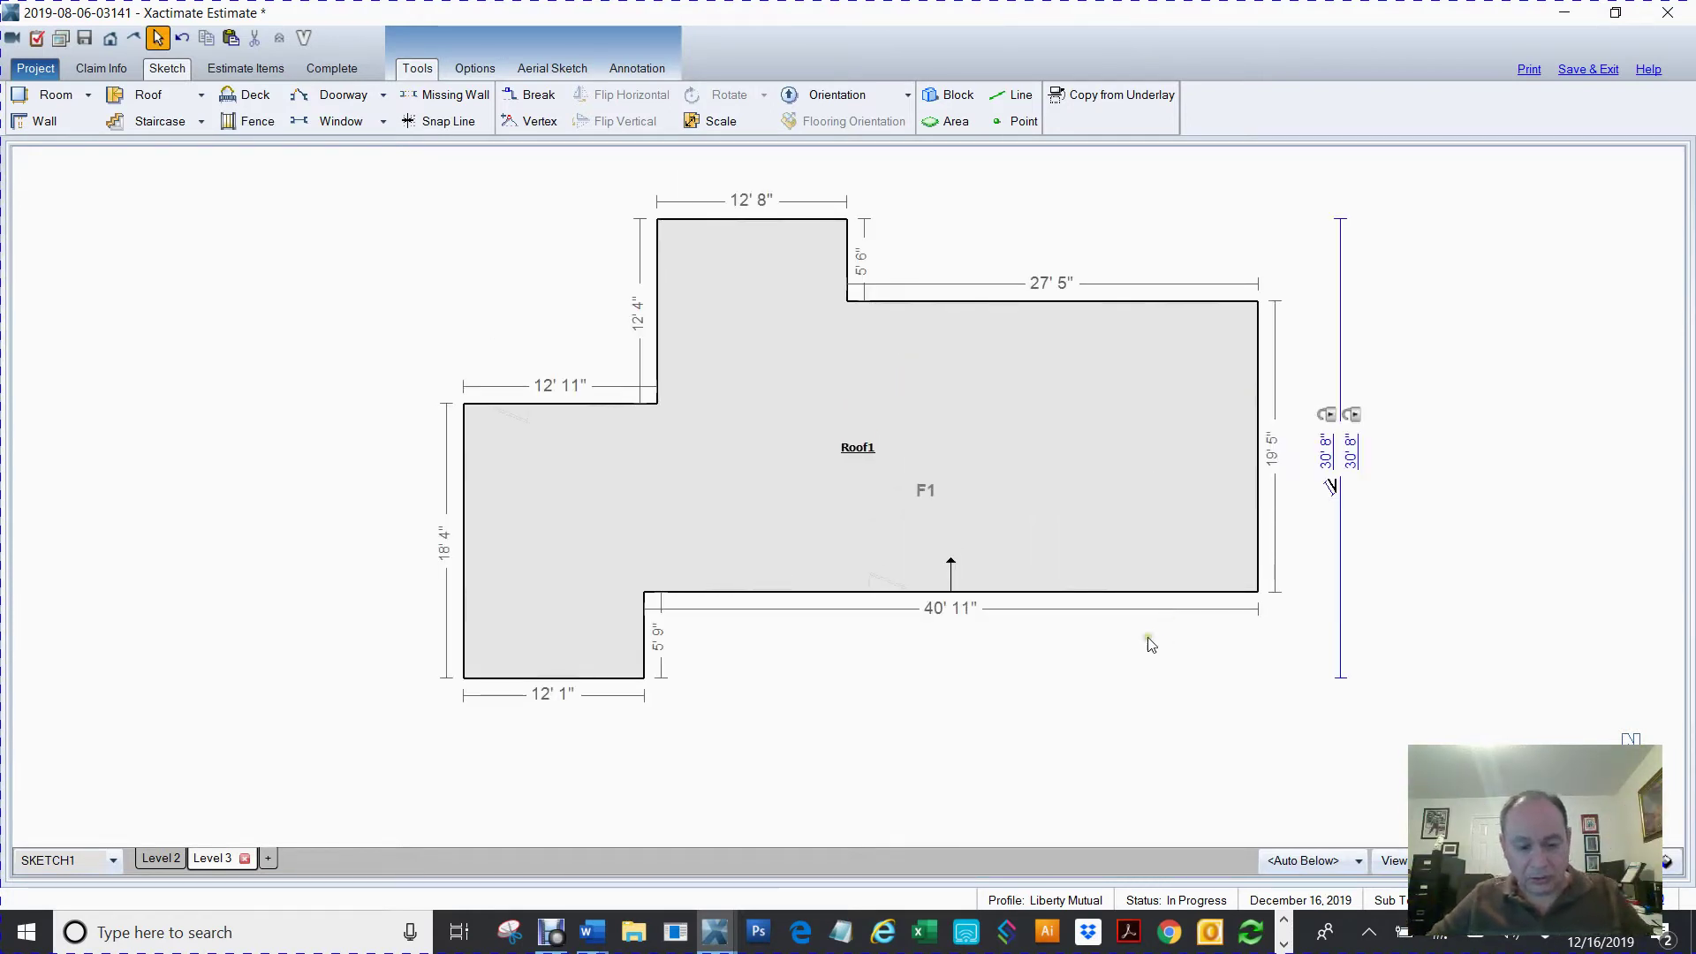
key("f")
key("f")
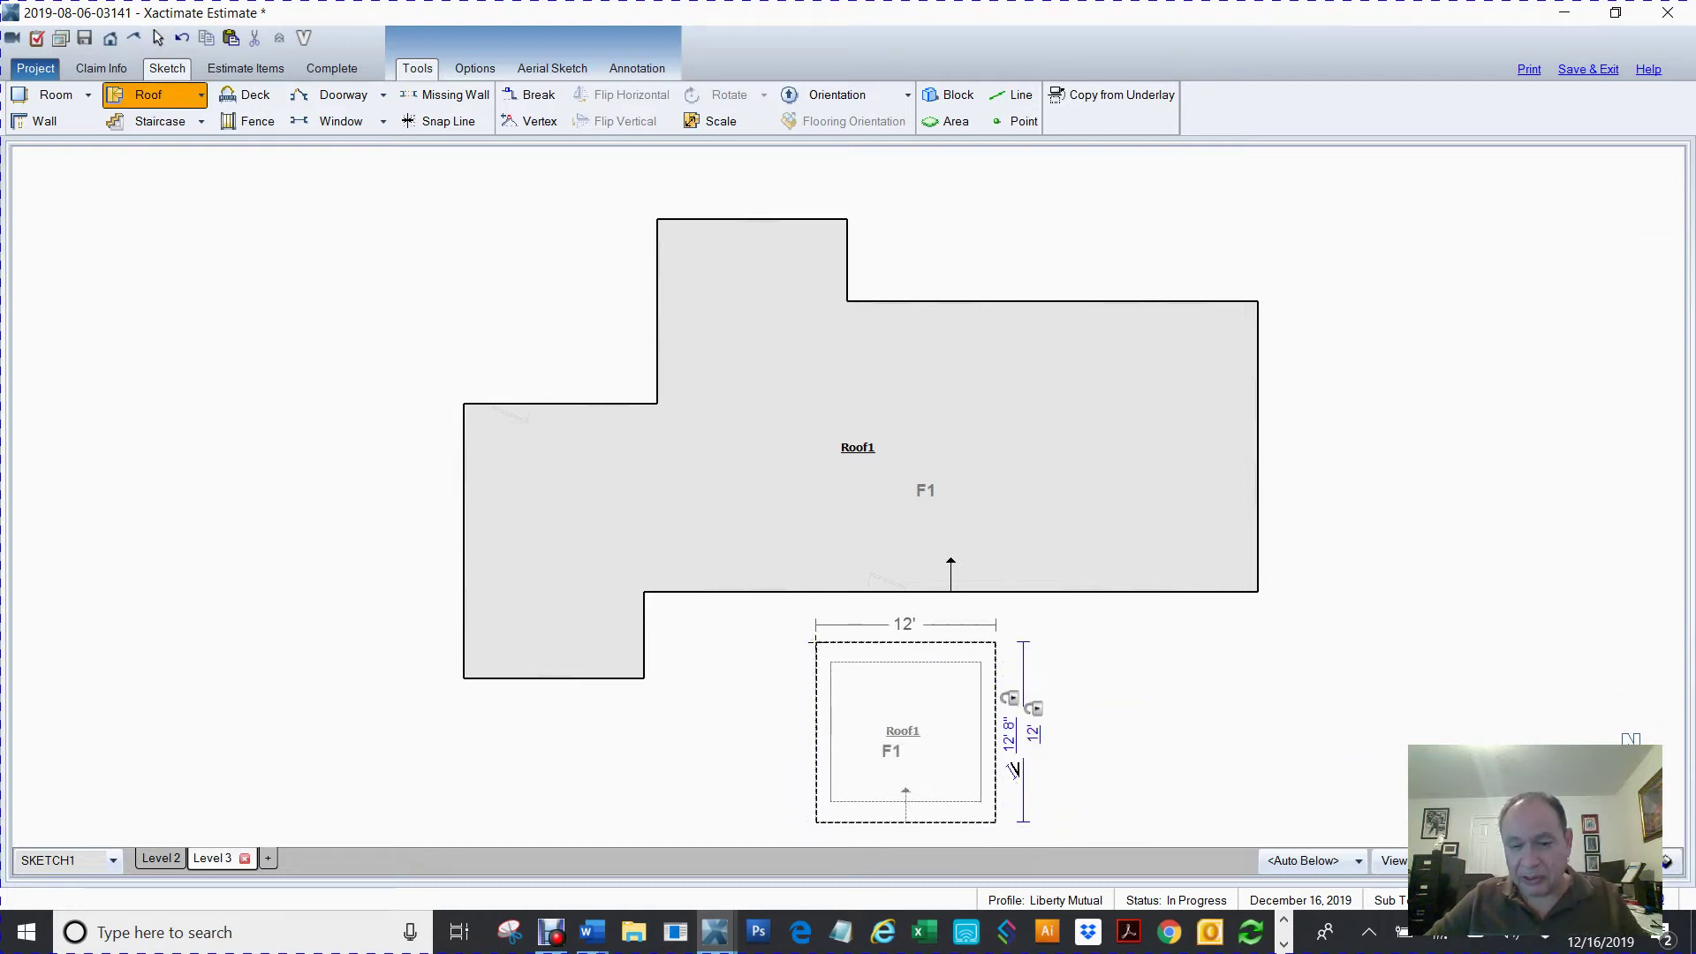
left_click(813, 642)
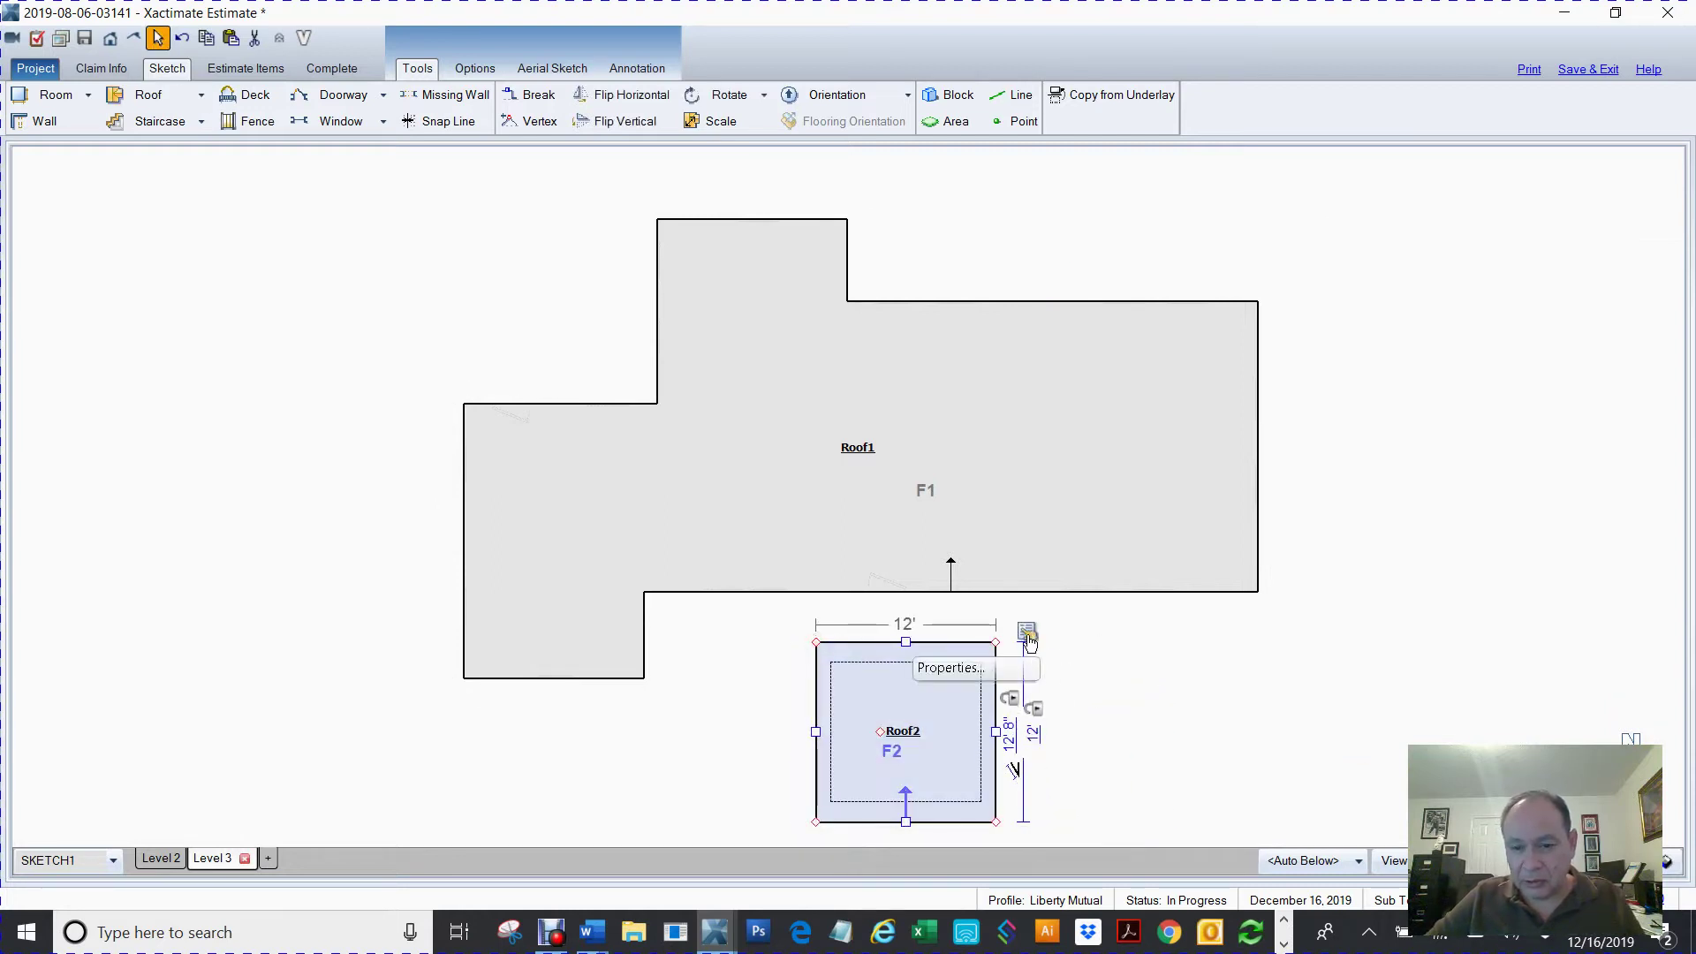
- Set both the eave and rake overhangs of the new small roof to 0"
left_click(1026, 631)
left_click(1230, 412)
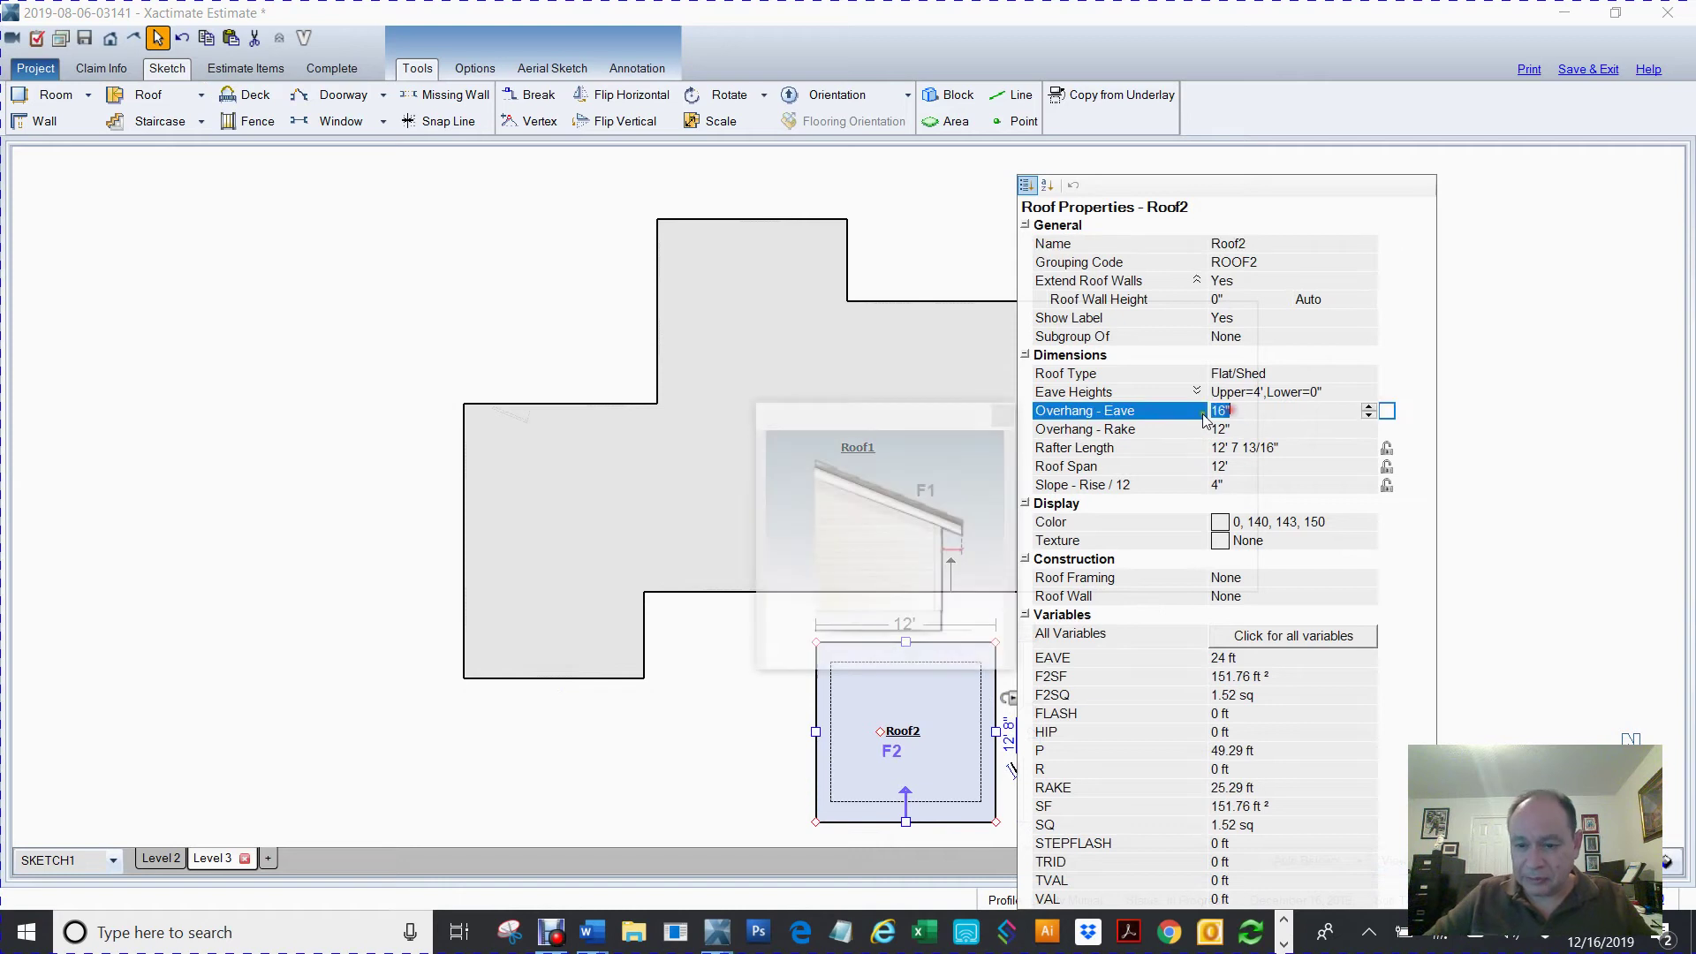
type("0")
key("Tab")
type("0")
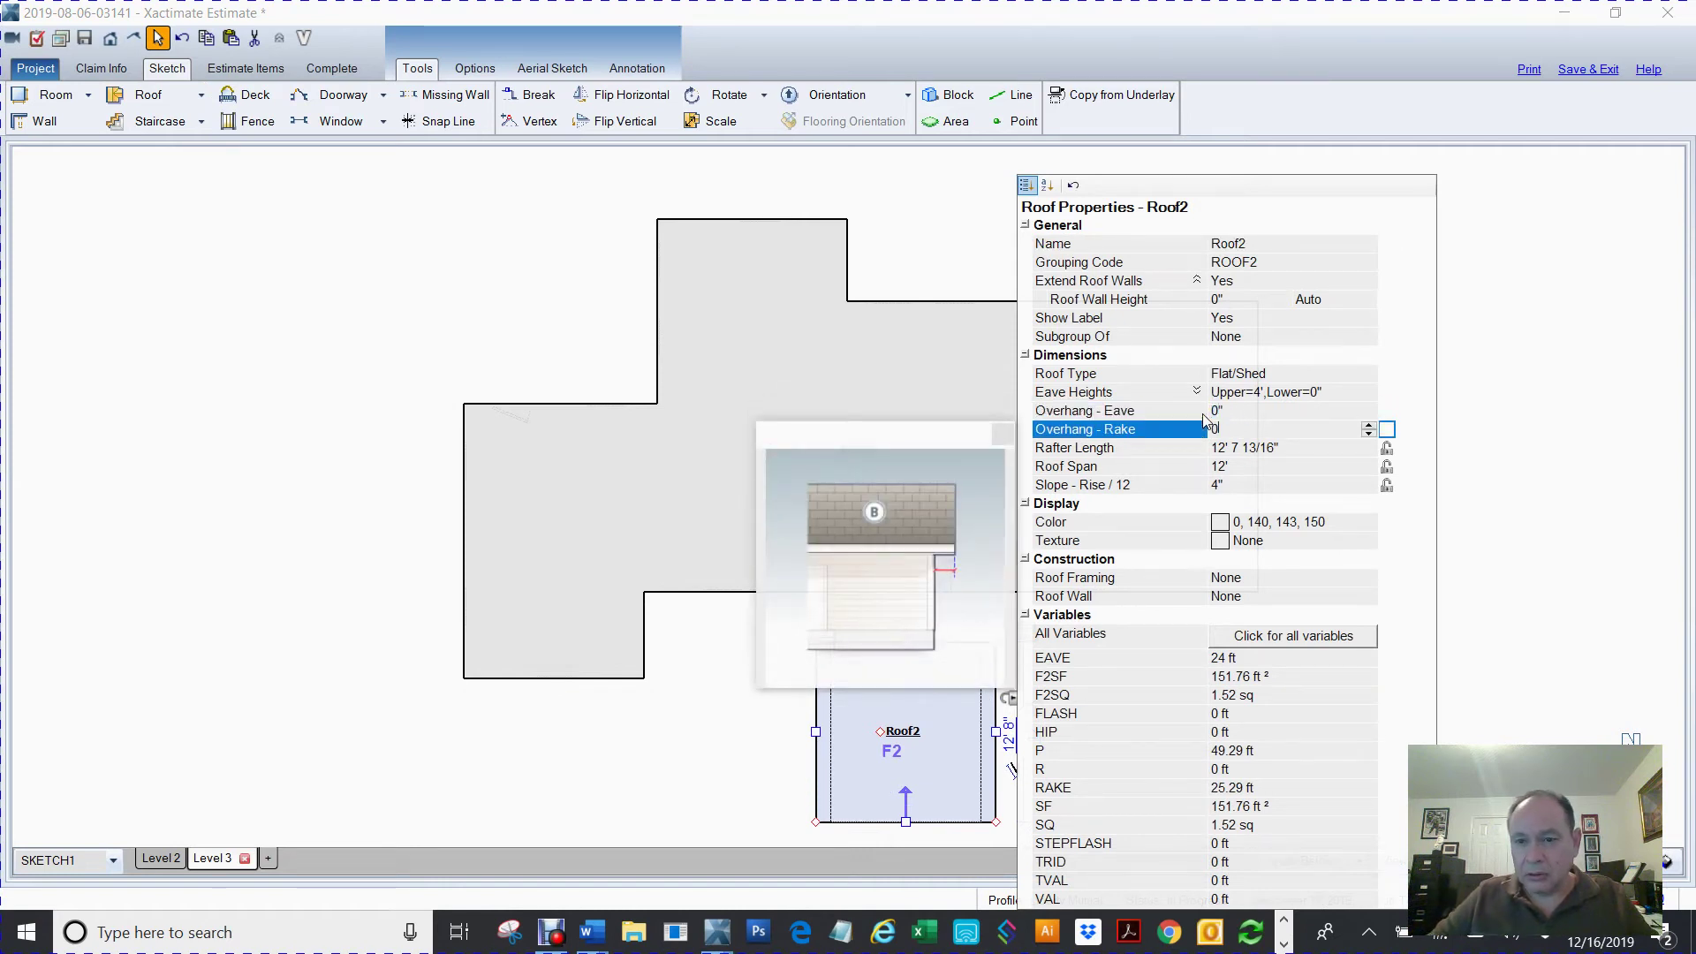
key("Return")
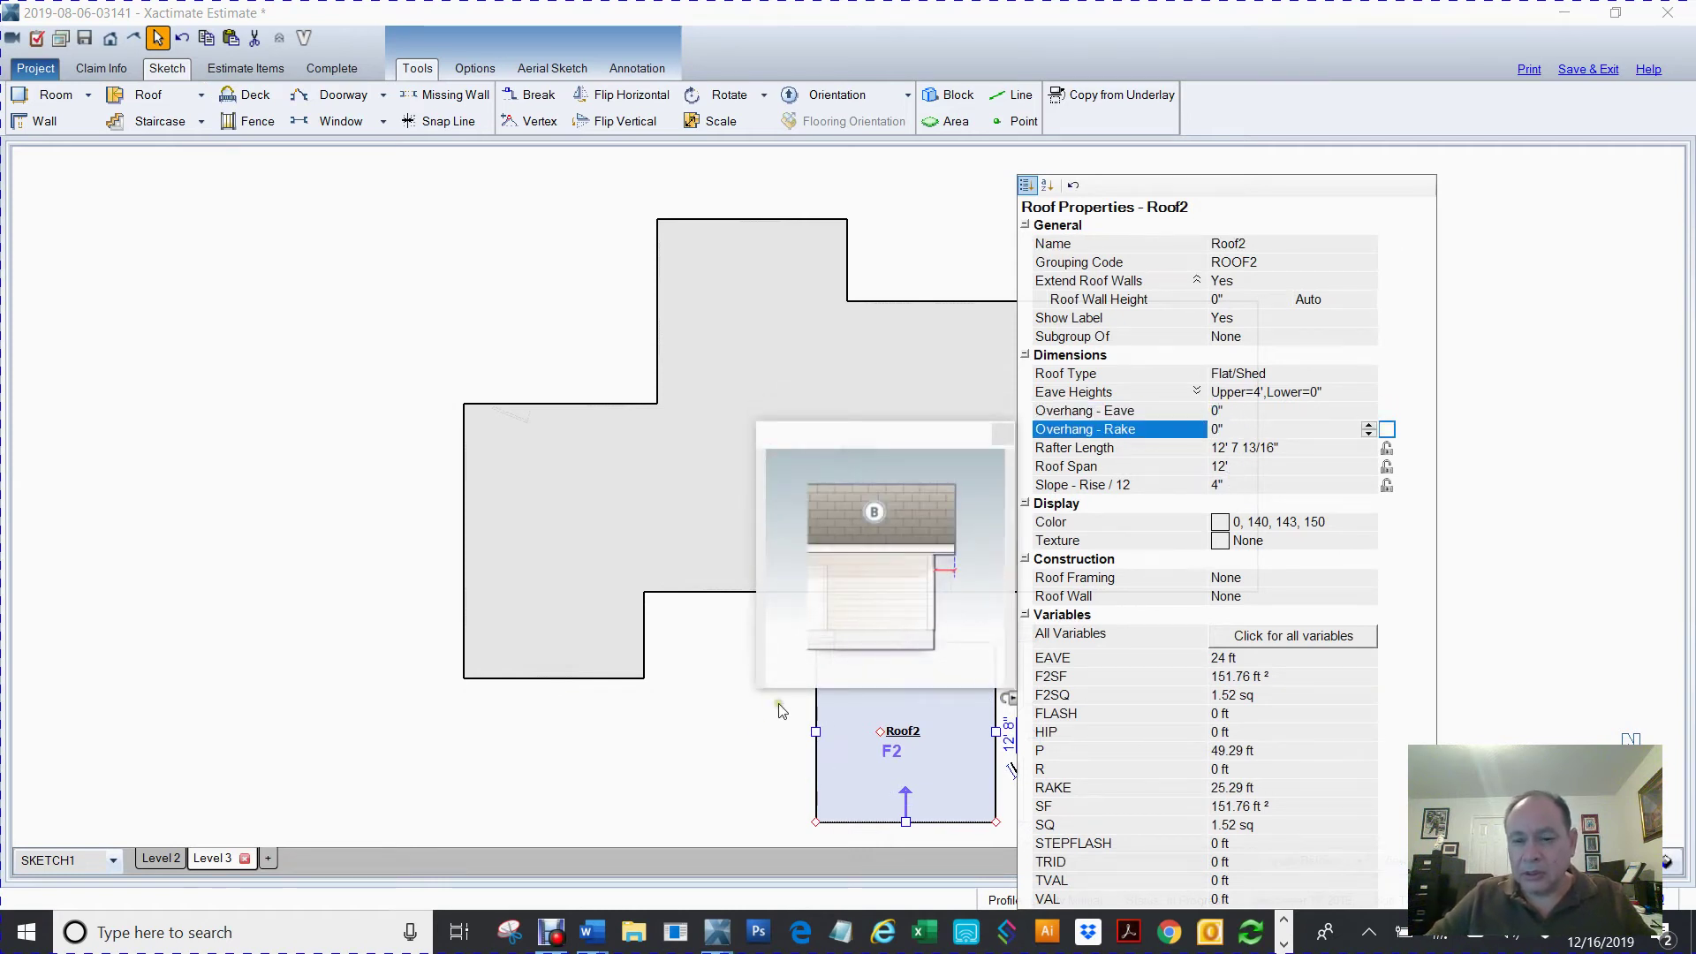
left_click(755, 730)
left_click(755, 737)
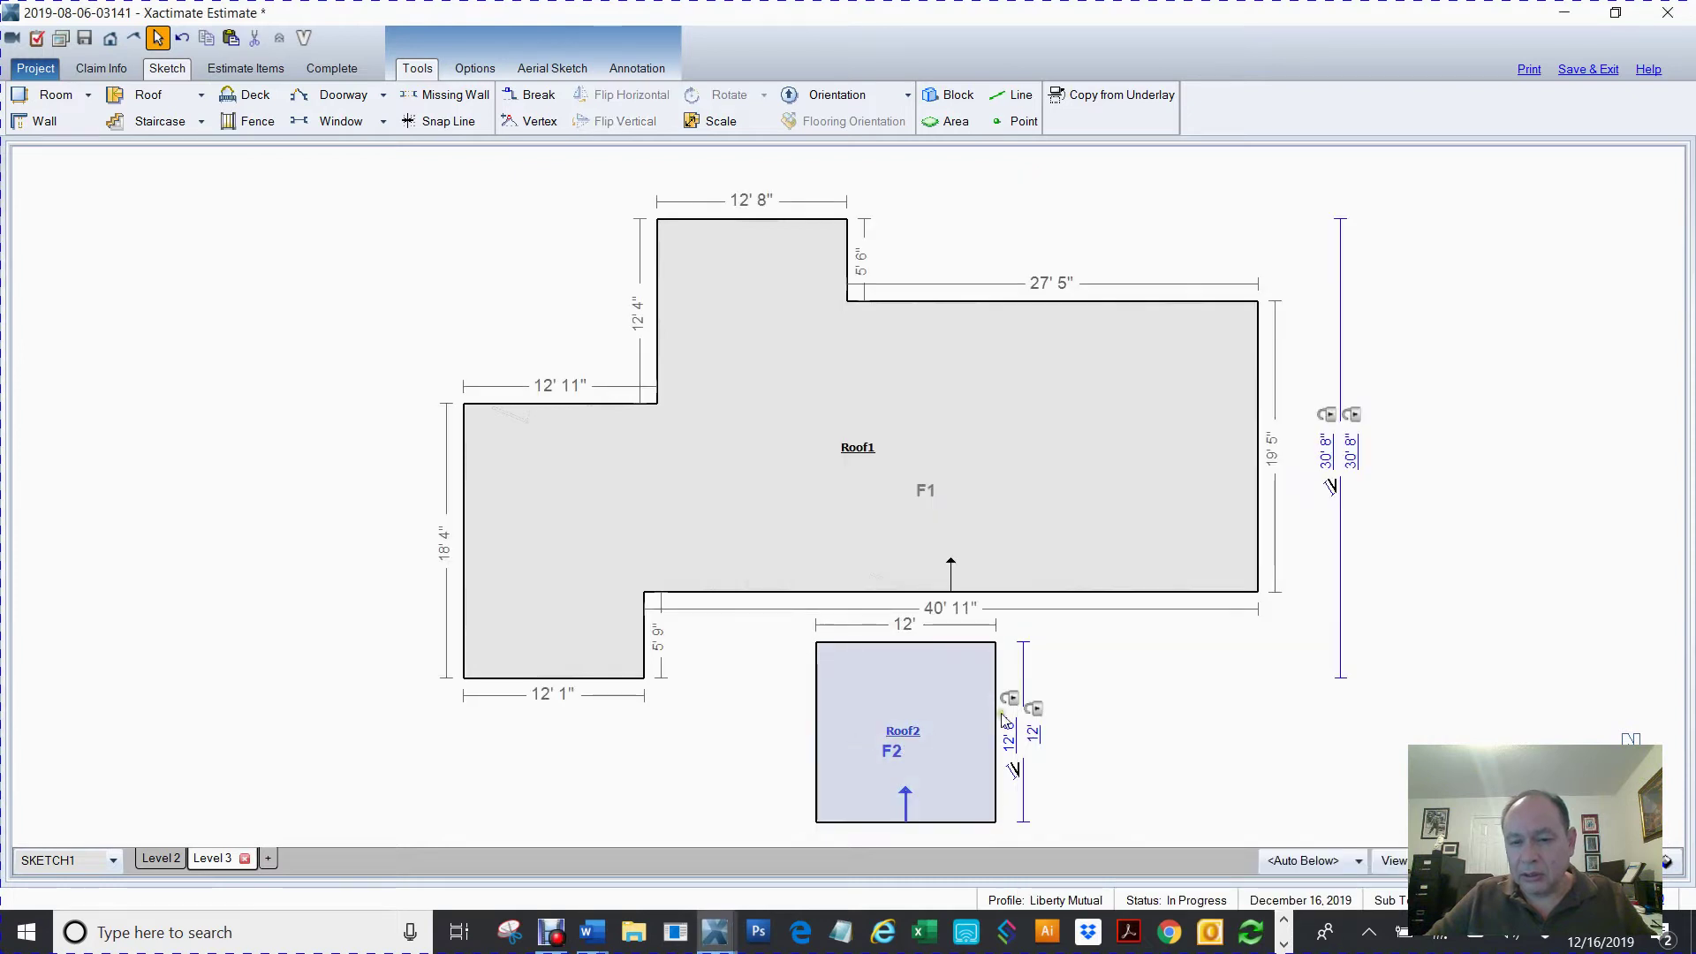
- Move the small roof closer to the main roof and shorten its depth to about 4' 2"
scroll(1179, 688, "up", 6)
scroll(1179, 689, "down", 5)
key("space")
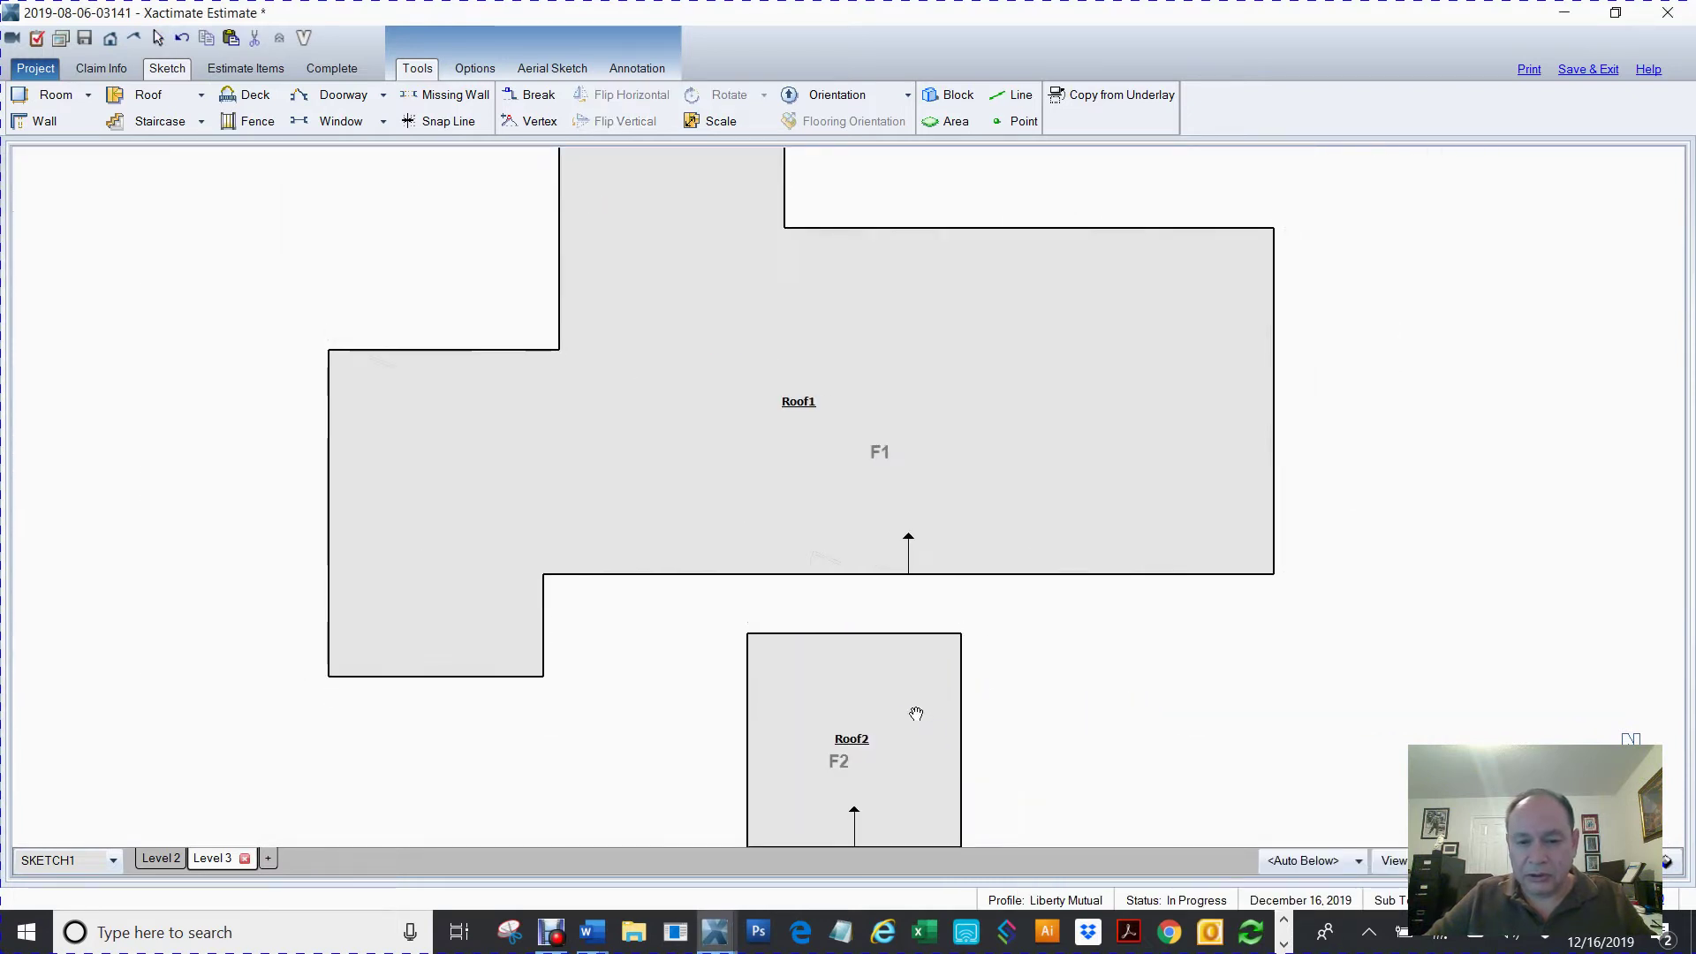
middle_click_drag(1139, 696, 1150, 555)
left_click(848, 608)
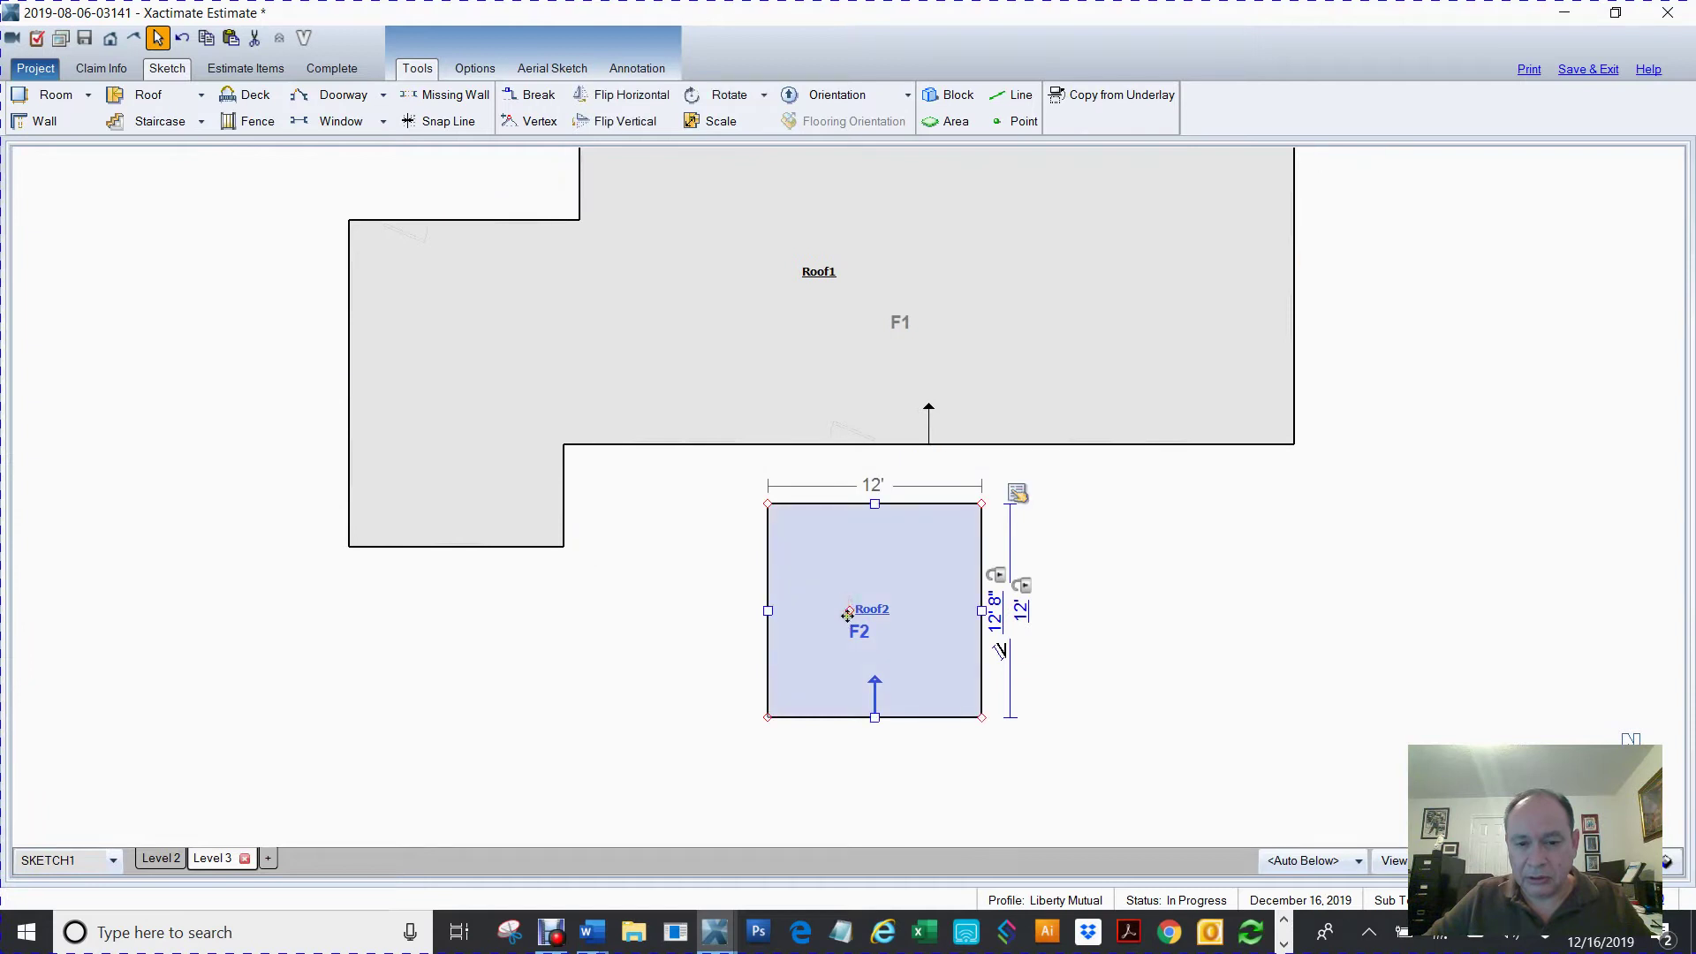
left_click_drag(848, 612, 919, 602)
left_click_drag(880, 676, 916, 539)
scroll(1071, 565, "up", 3)
scroll(1072, 565, "up", 2)
mouse_move(856, 530)
middle_mouse_down()
mouse_move(1073, 539)
mouse_move(1489, 748)
mouse_move(1520, 803)
middle_mouse_up()
left_click(1035, 591)
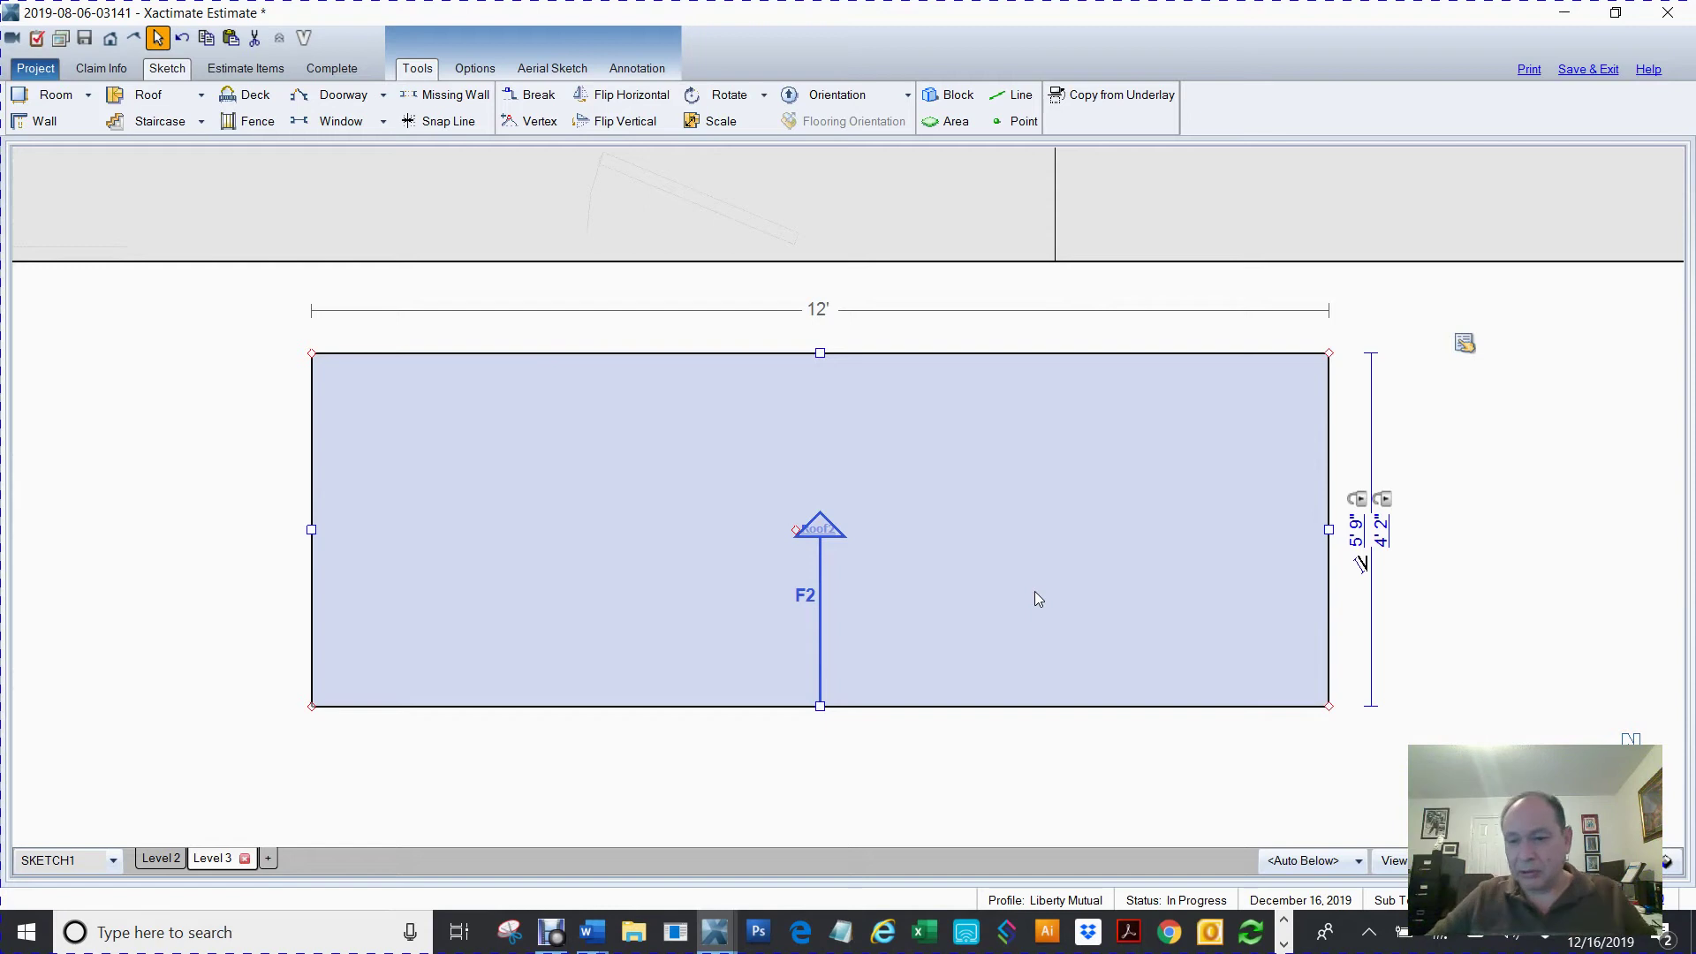
- Pull in the small roof's lower edge until its depth is 1'
left_click(1362, 528)
left_click(1285, 533)
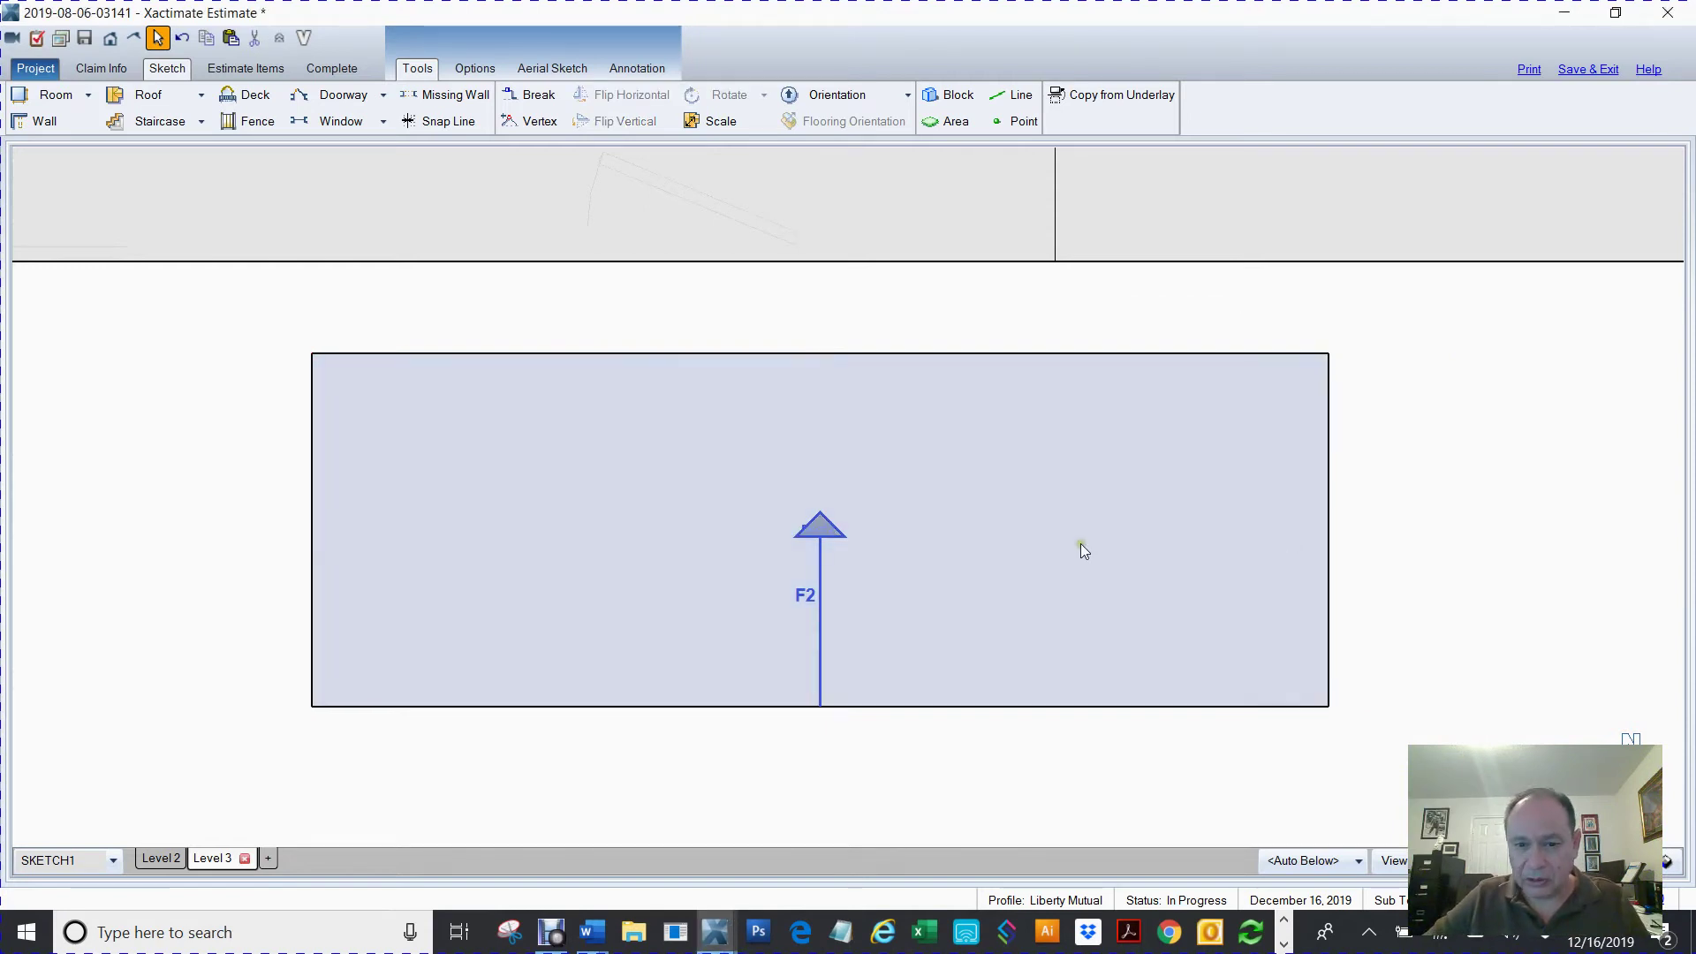
left_click(1009, 554)
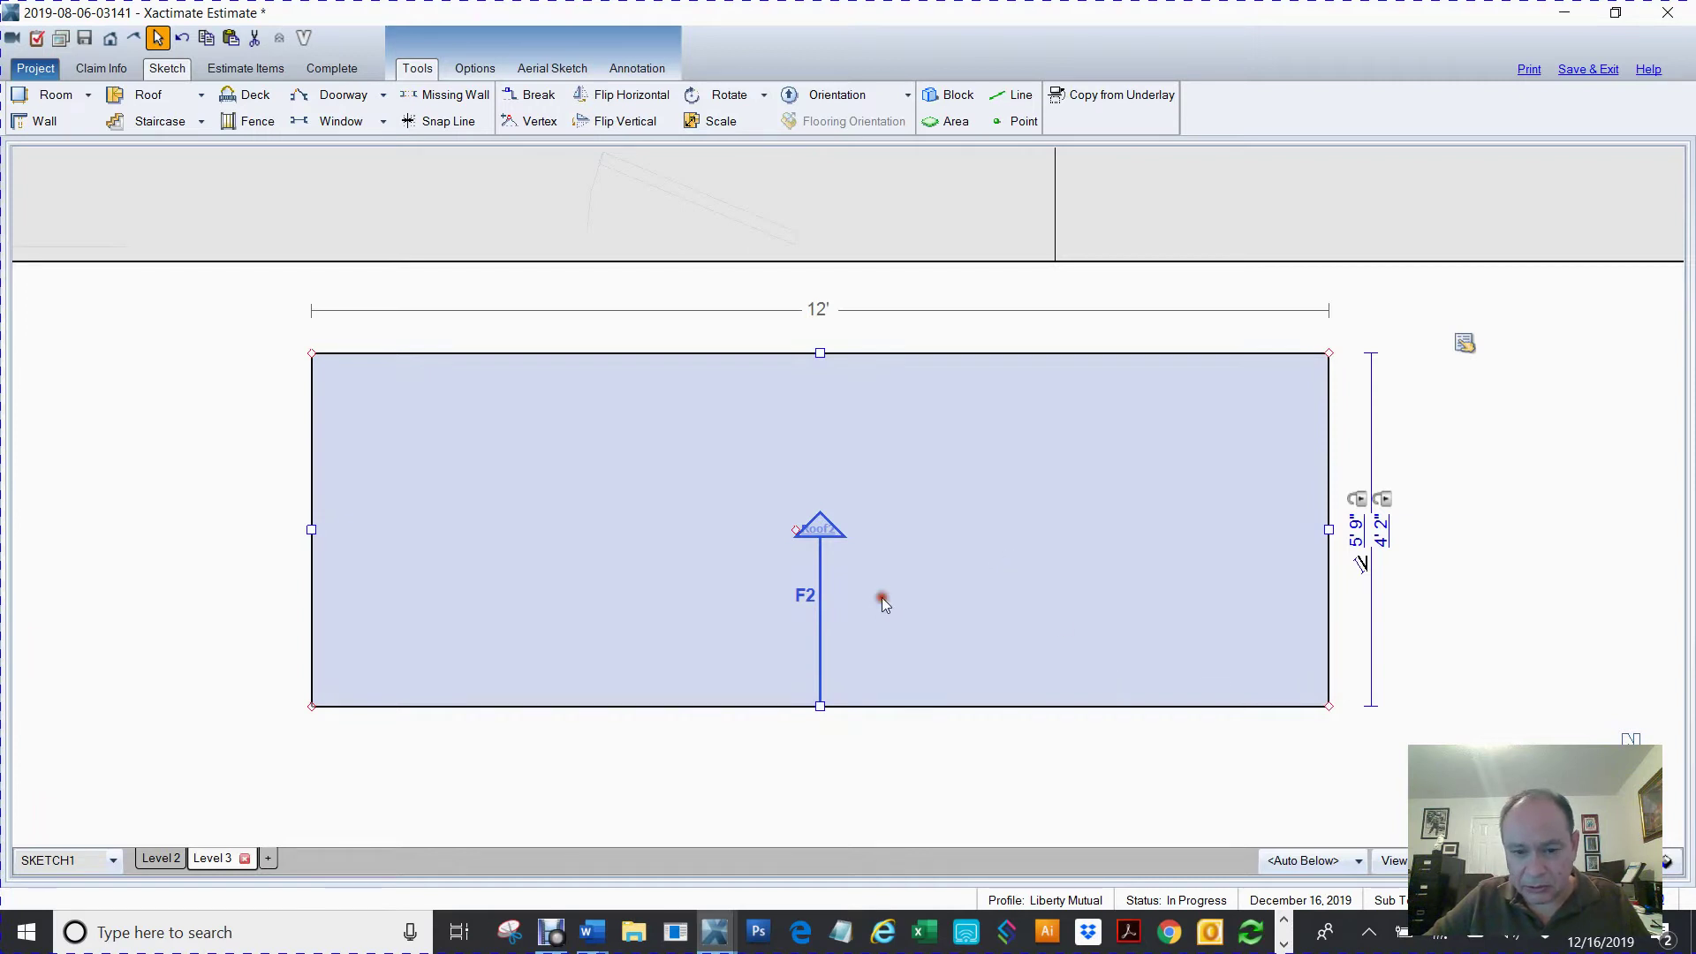
left_click_drag(822, 705, 846, 436)
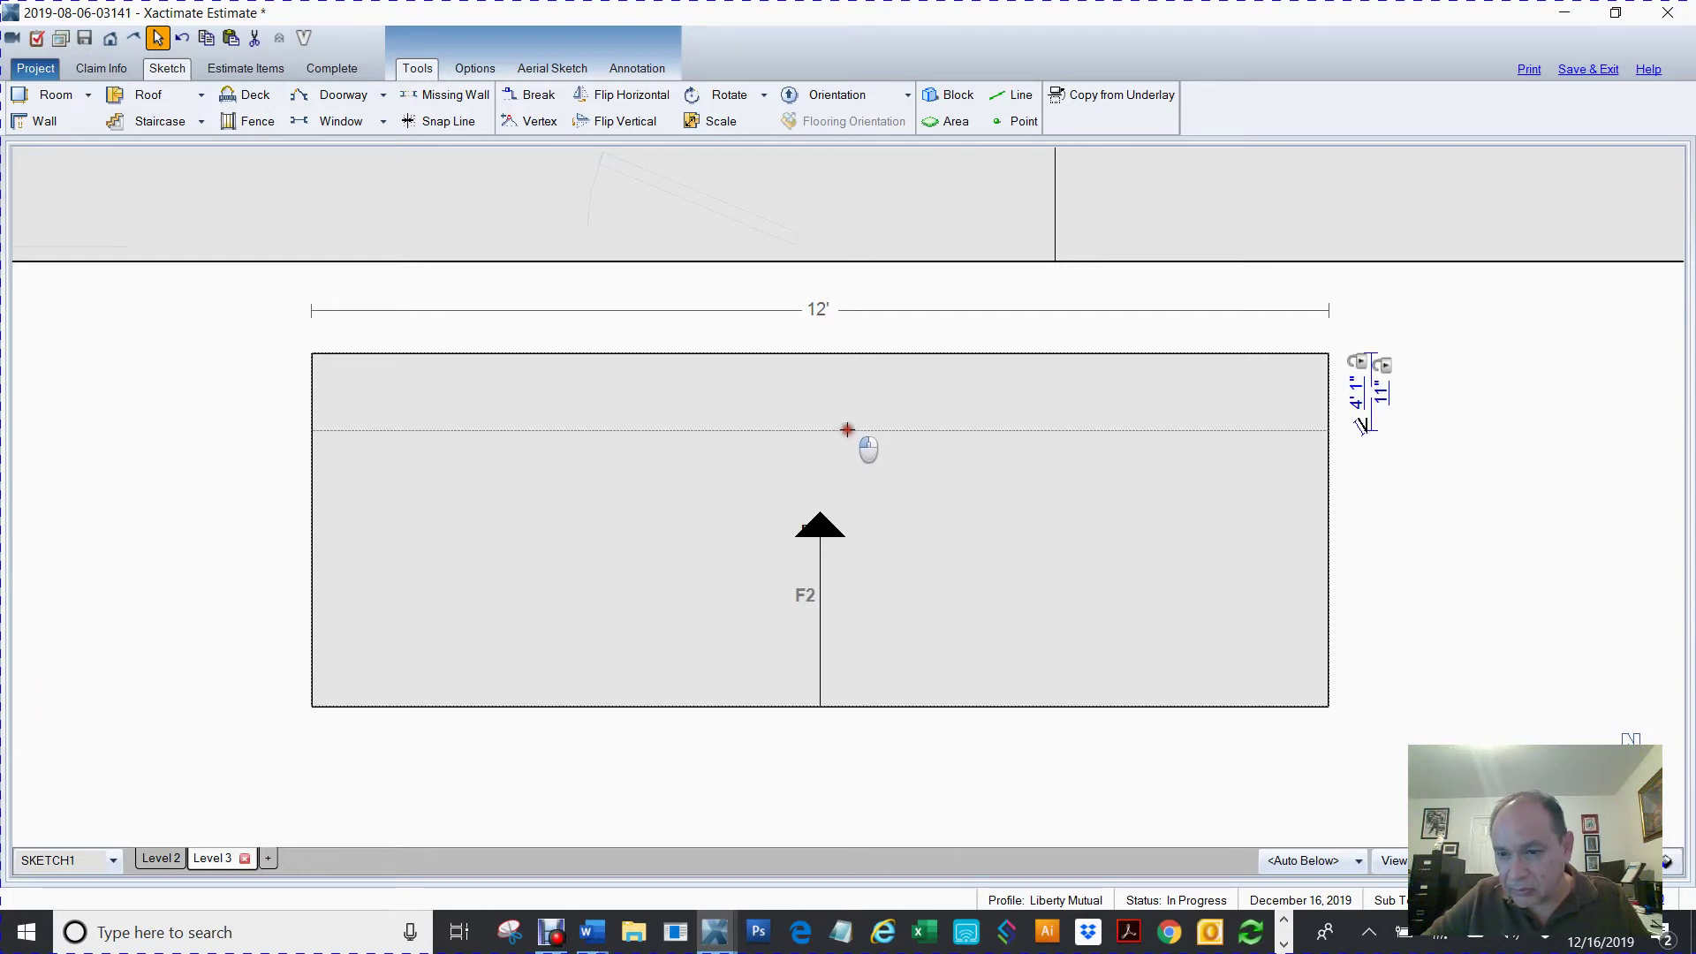
left_click_drag(853, 405, 853, 481)
left_click(860, 442)
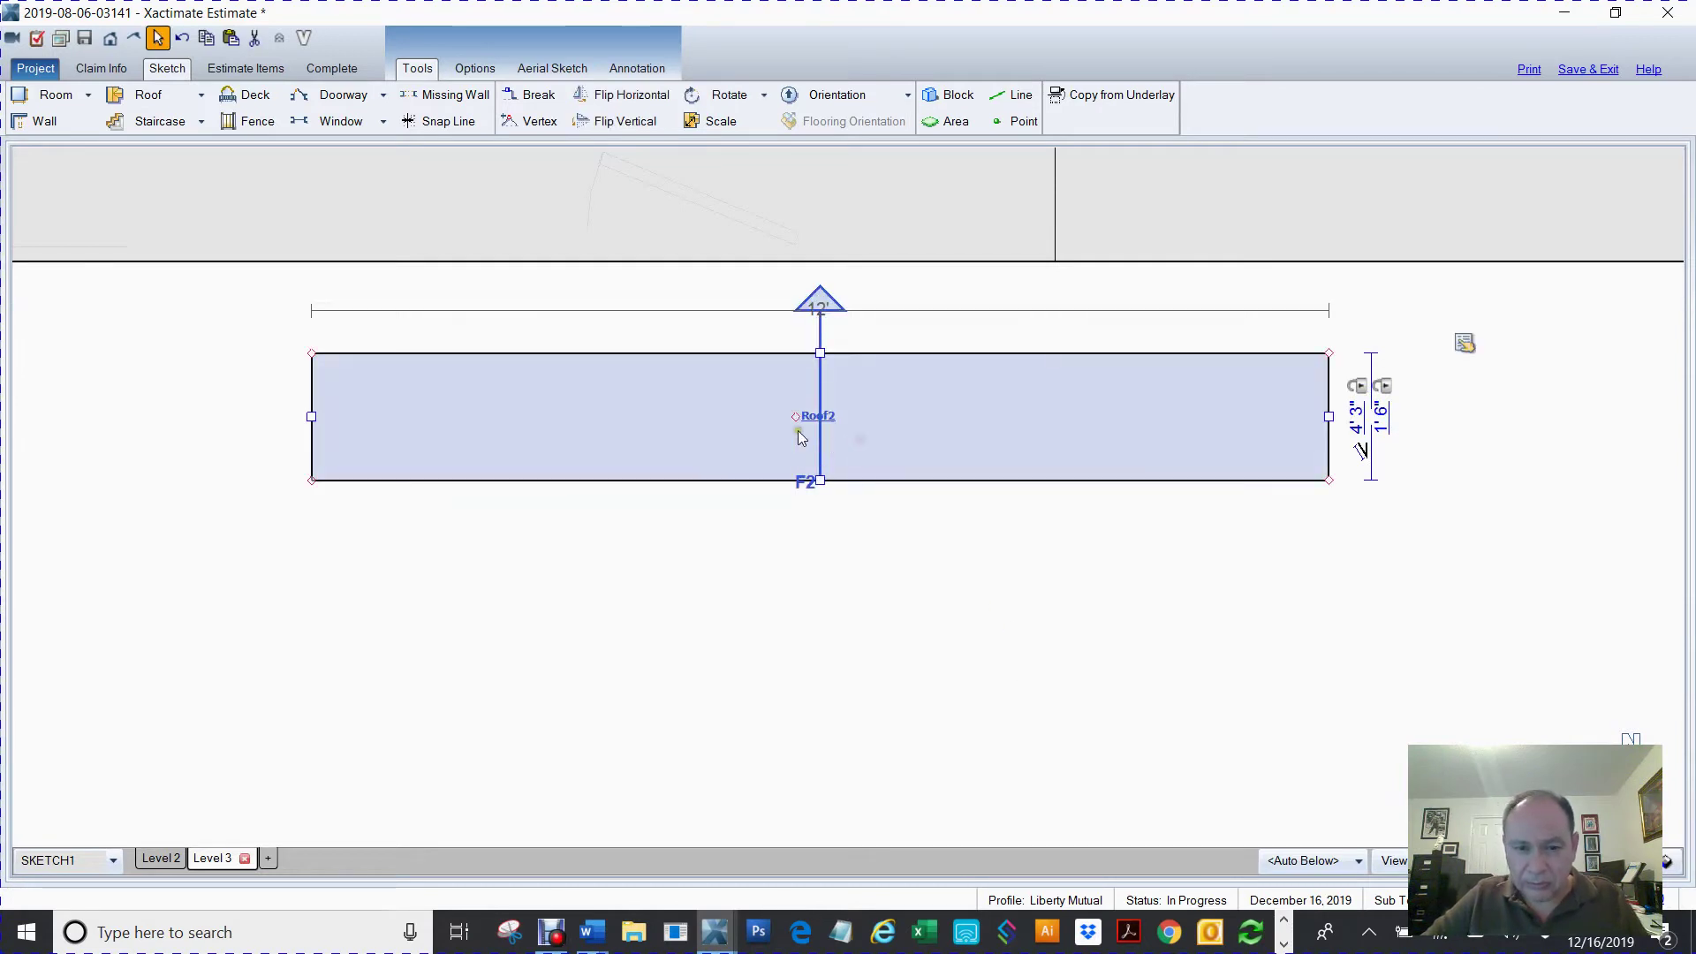
left_click_drag(820, 478, 829, 438)
left_click(861, 409)
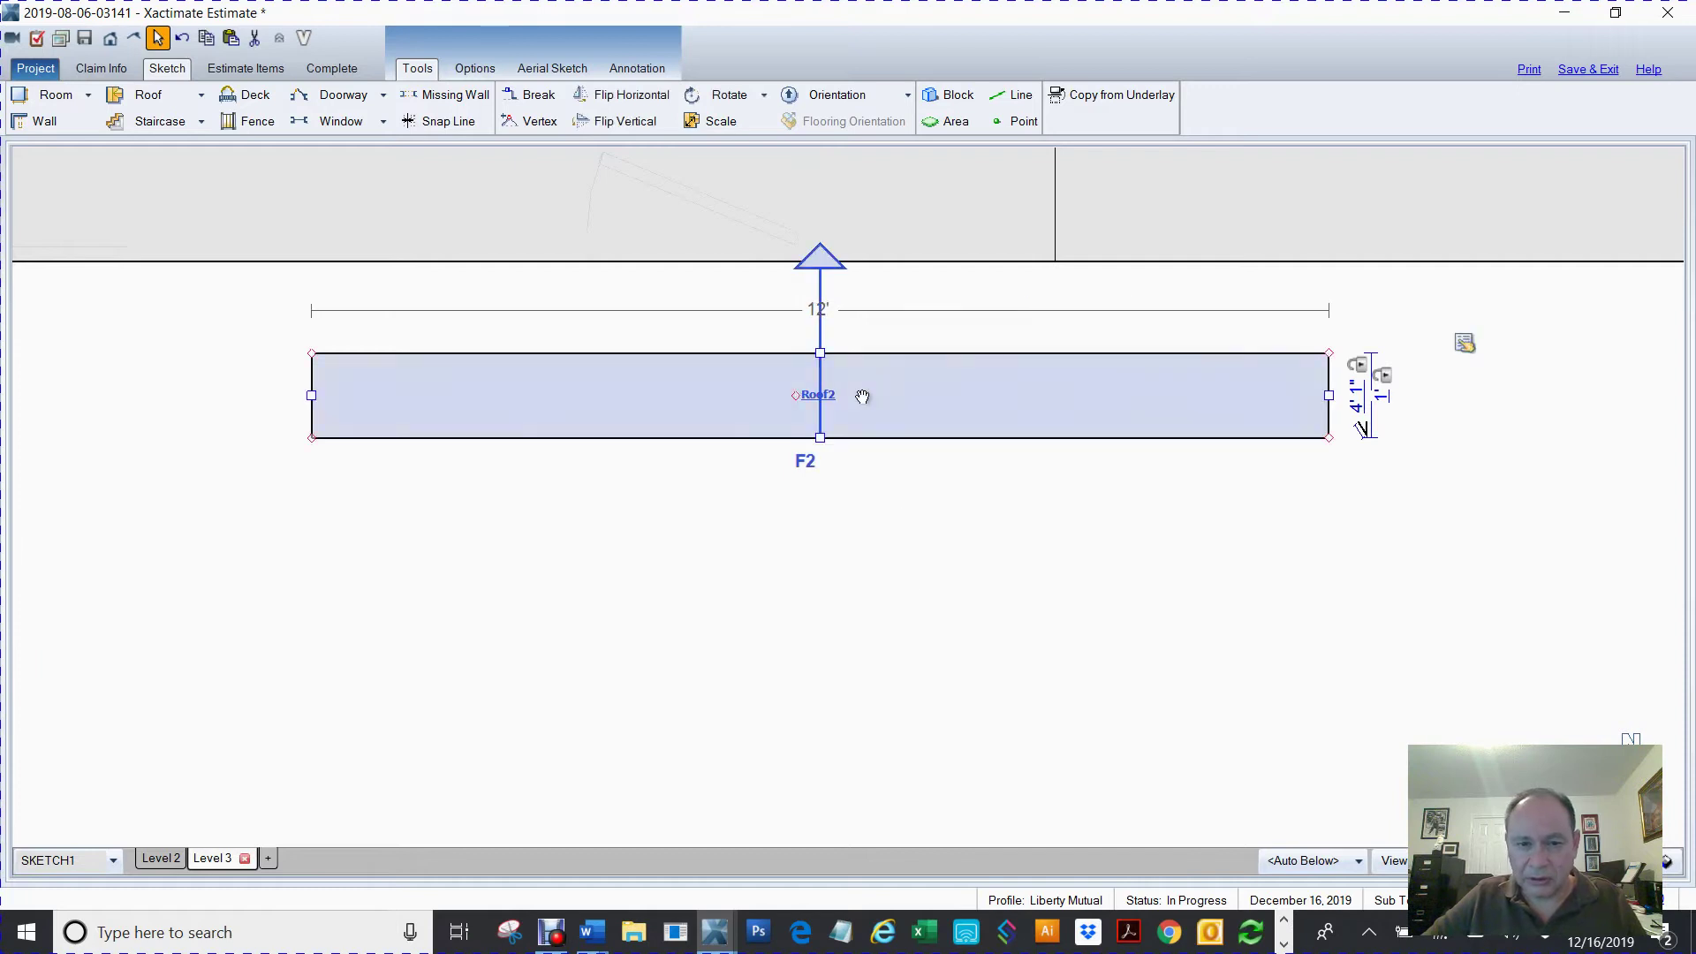
- Set the small roof's slope to 26" per 12 and extend its lower edge to a depth of 1' 8"
middle_click_drag(796, 397, 787, 607)
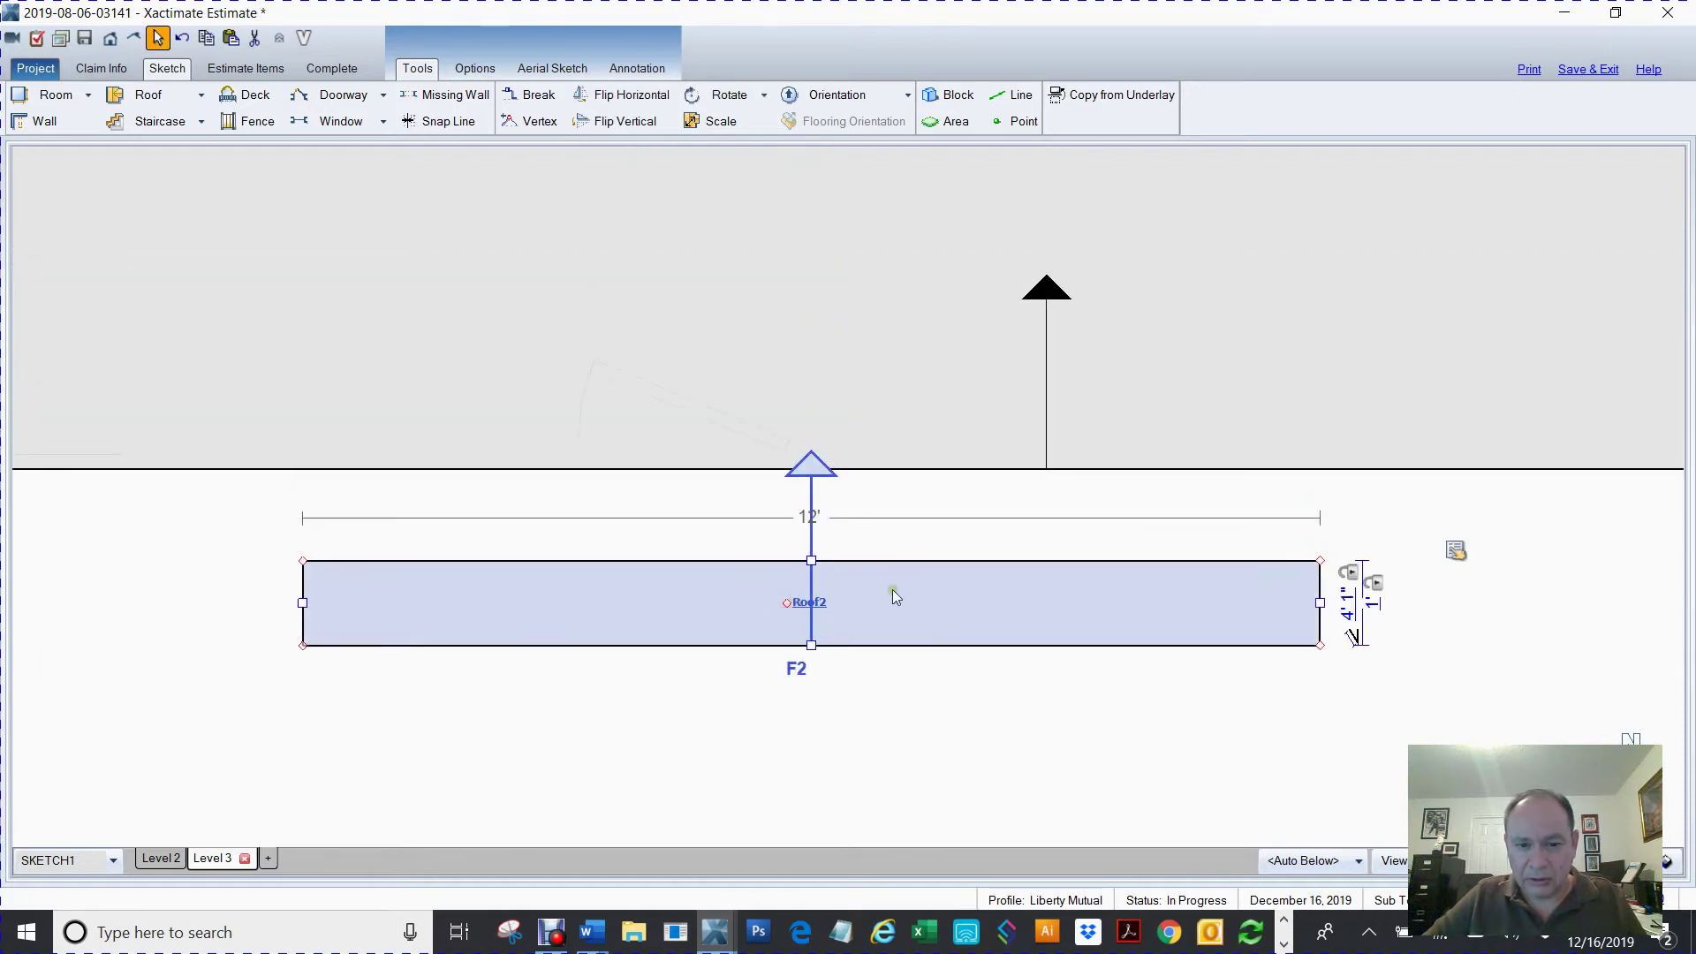
left_click(1455, 551)
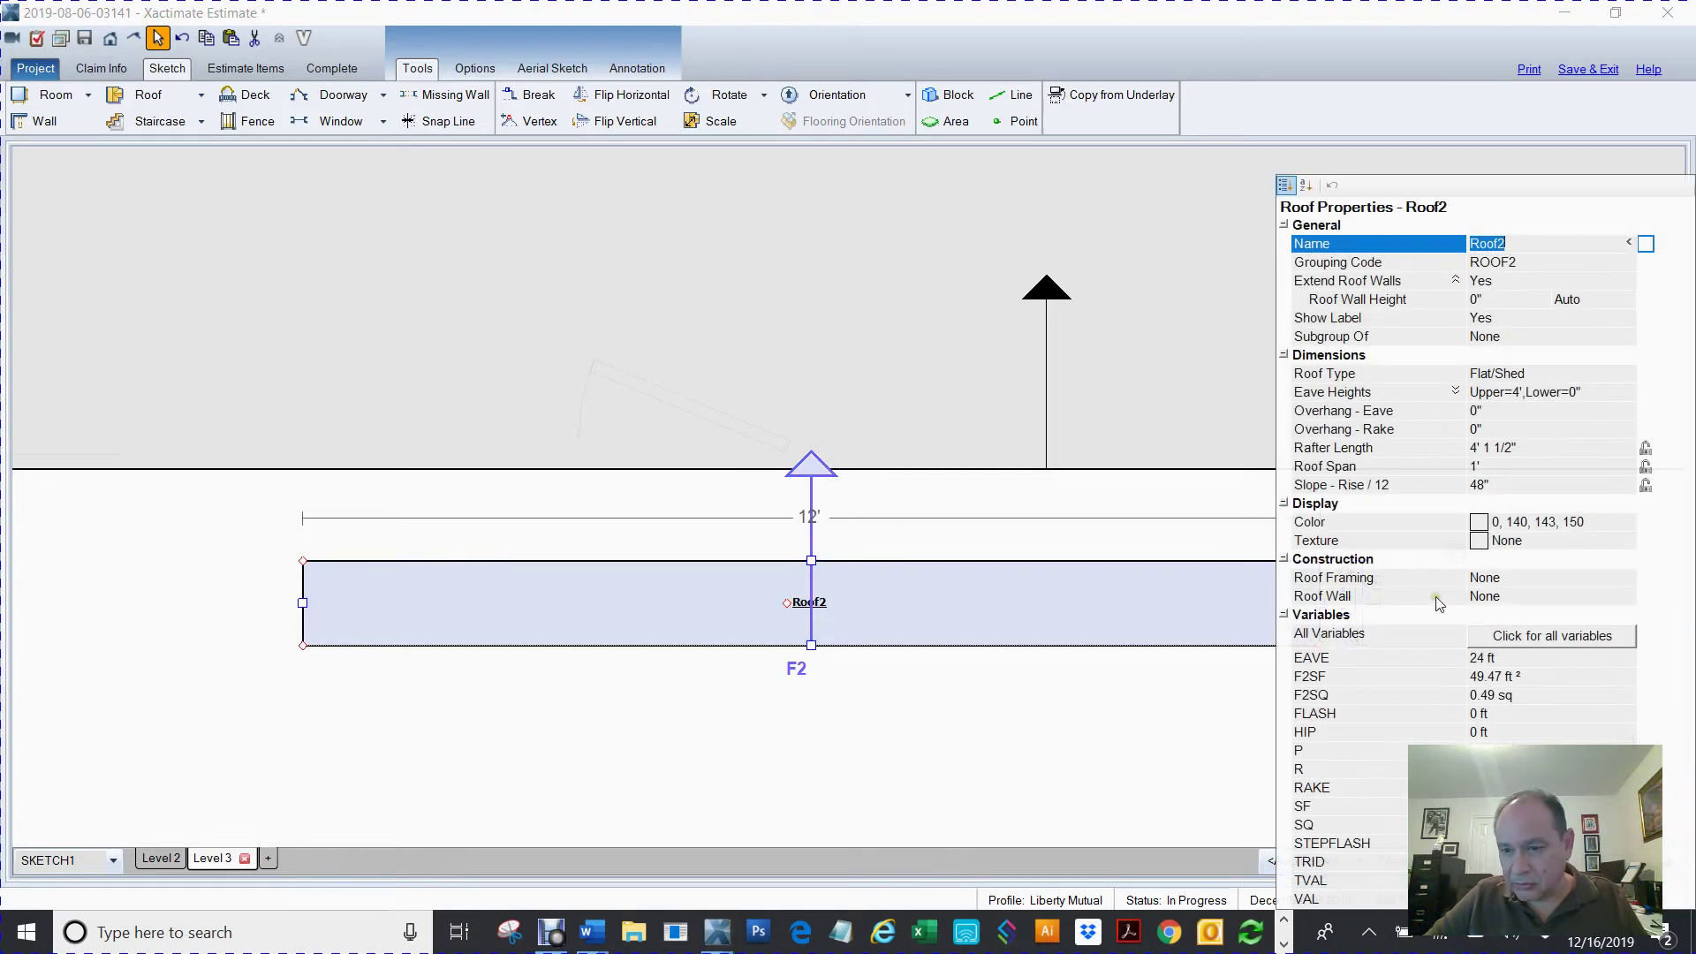
left_click(1492, 488)
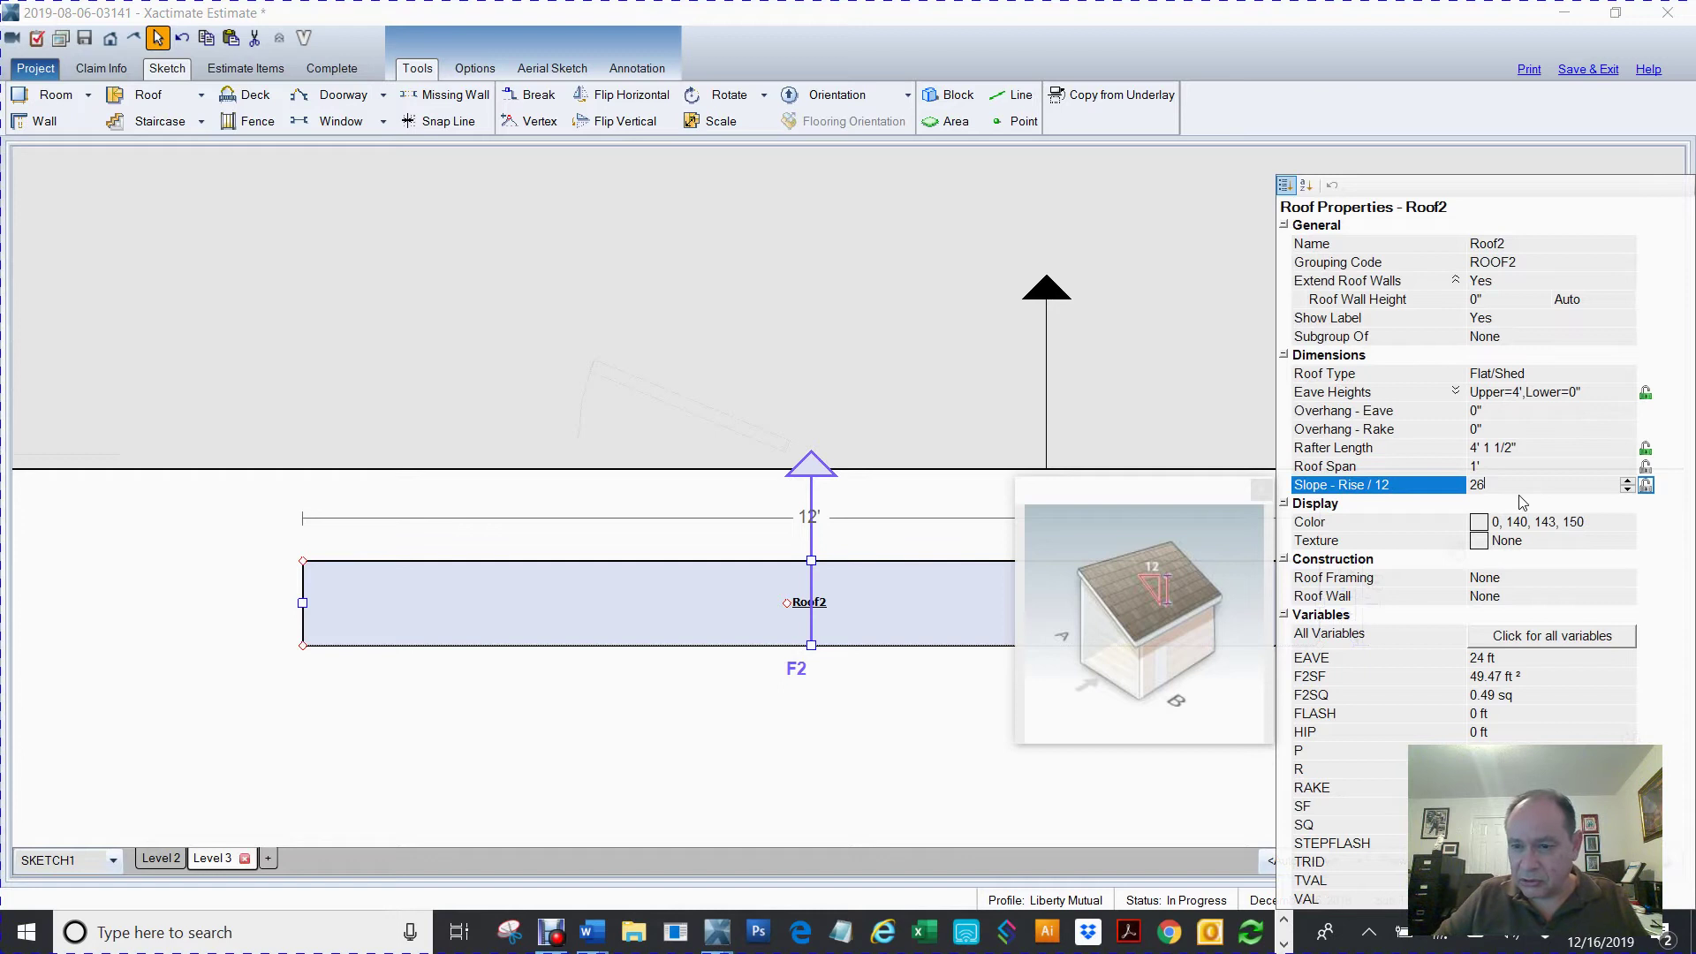
key("Return")
left_click(855, 726)
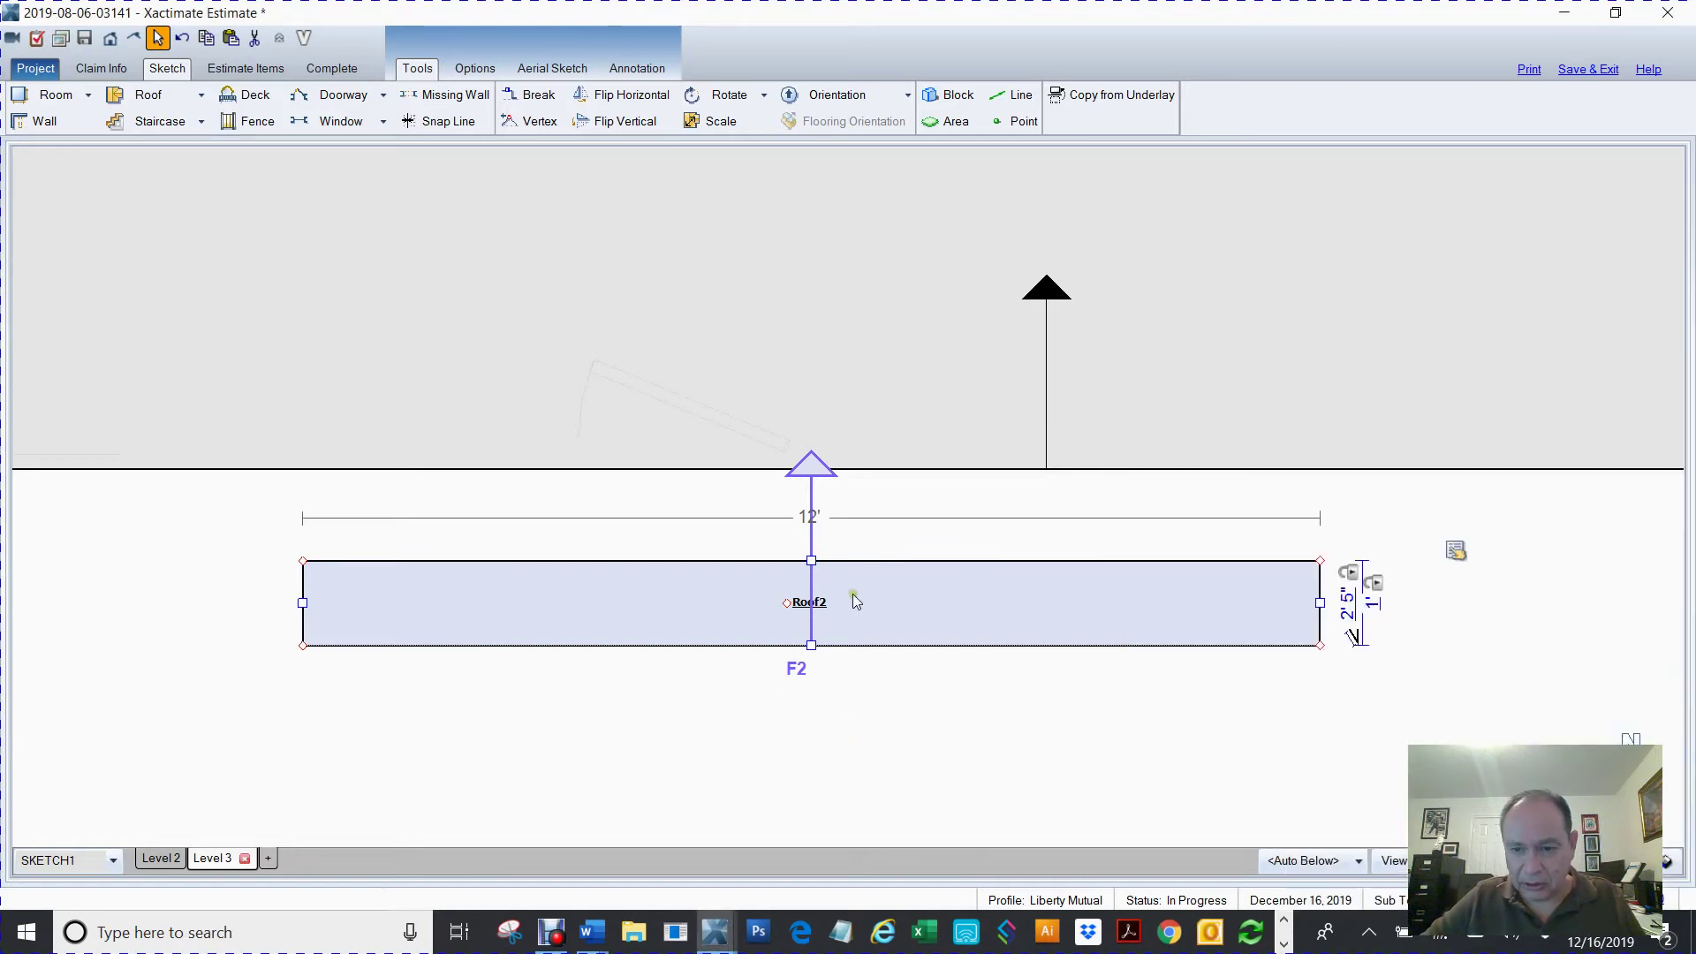
left_click_drag(810, 646, 821, 702)
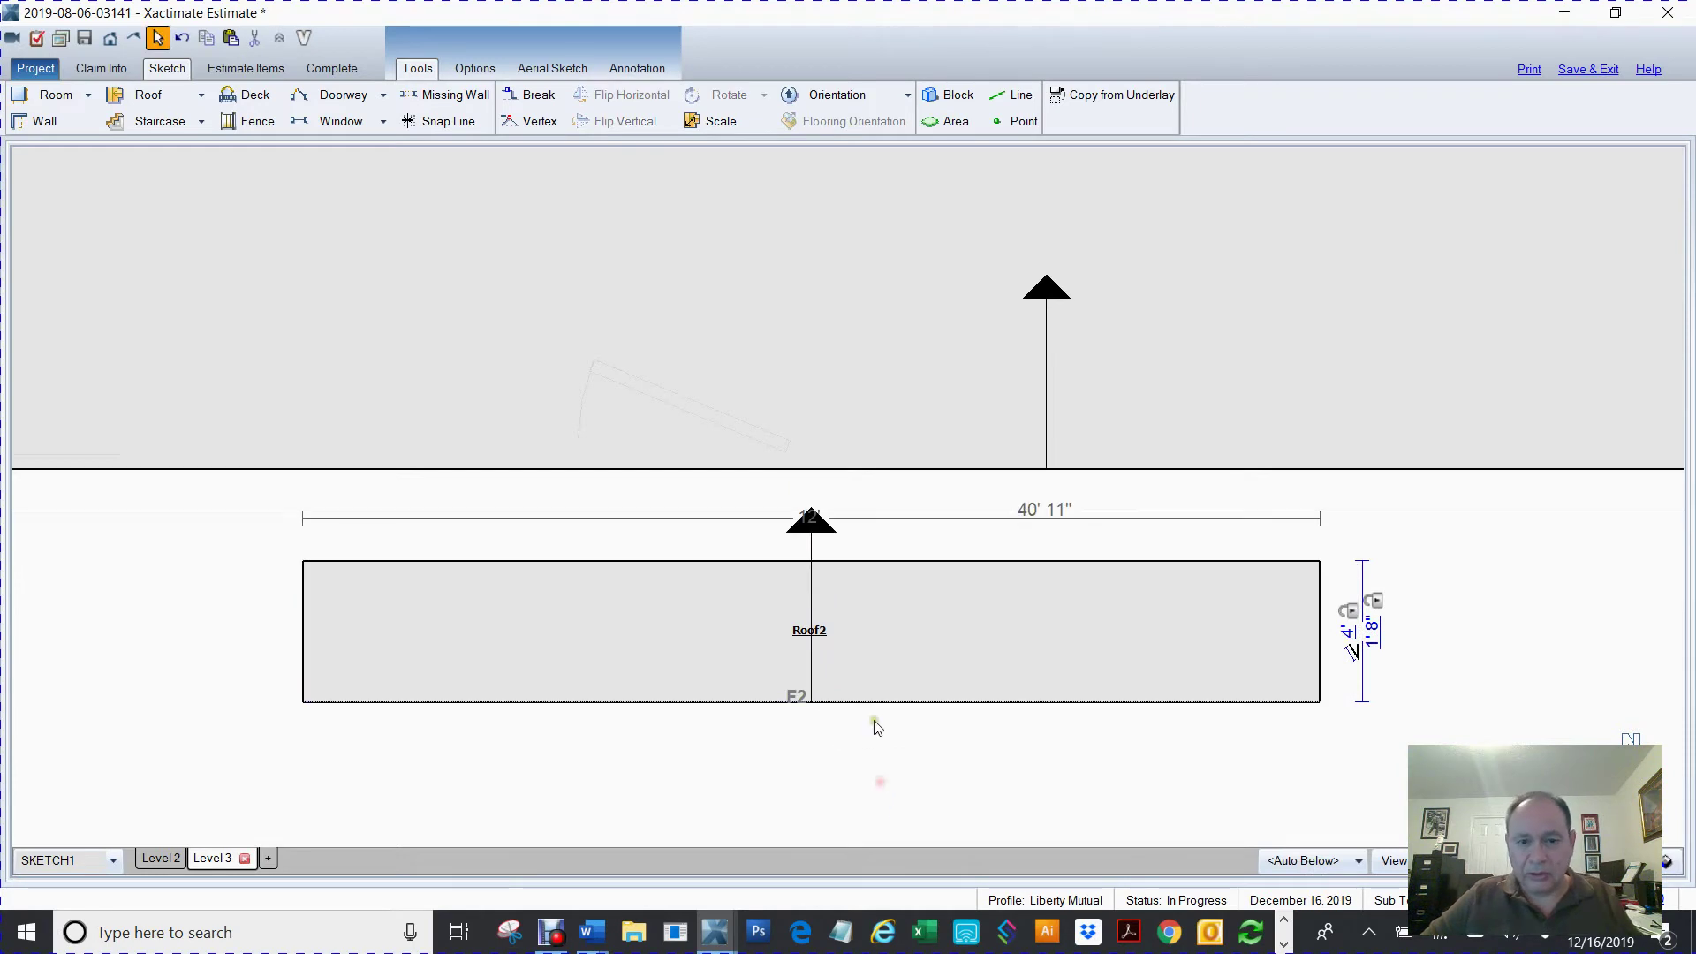
- Move Roof2's name label away from its slope arrow and snap the roof against the main roof's front edge
left_click(809, 630)
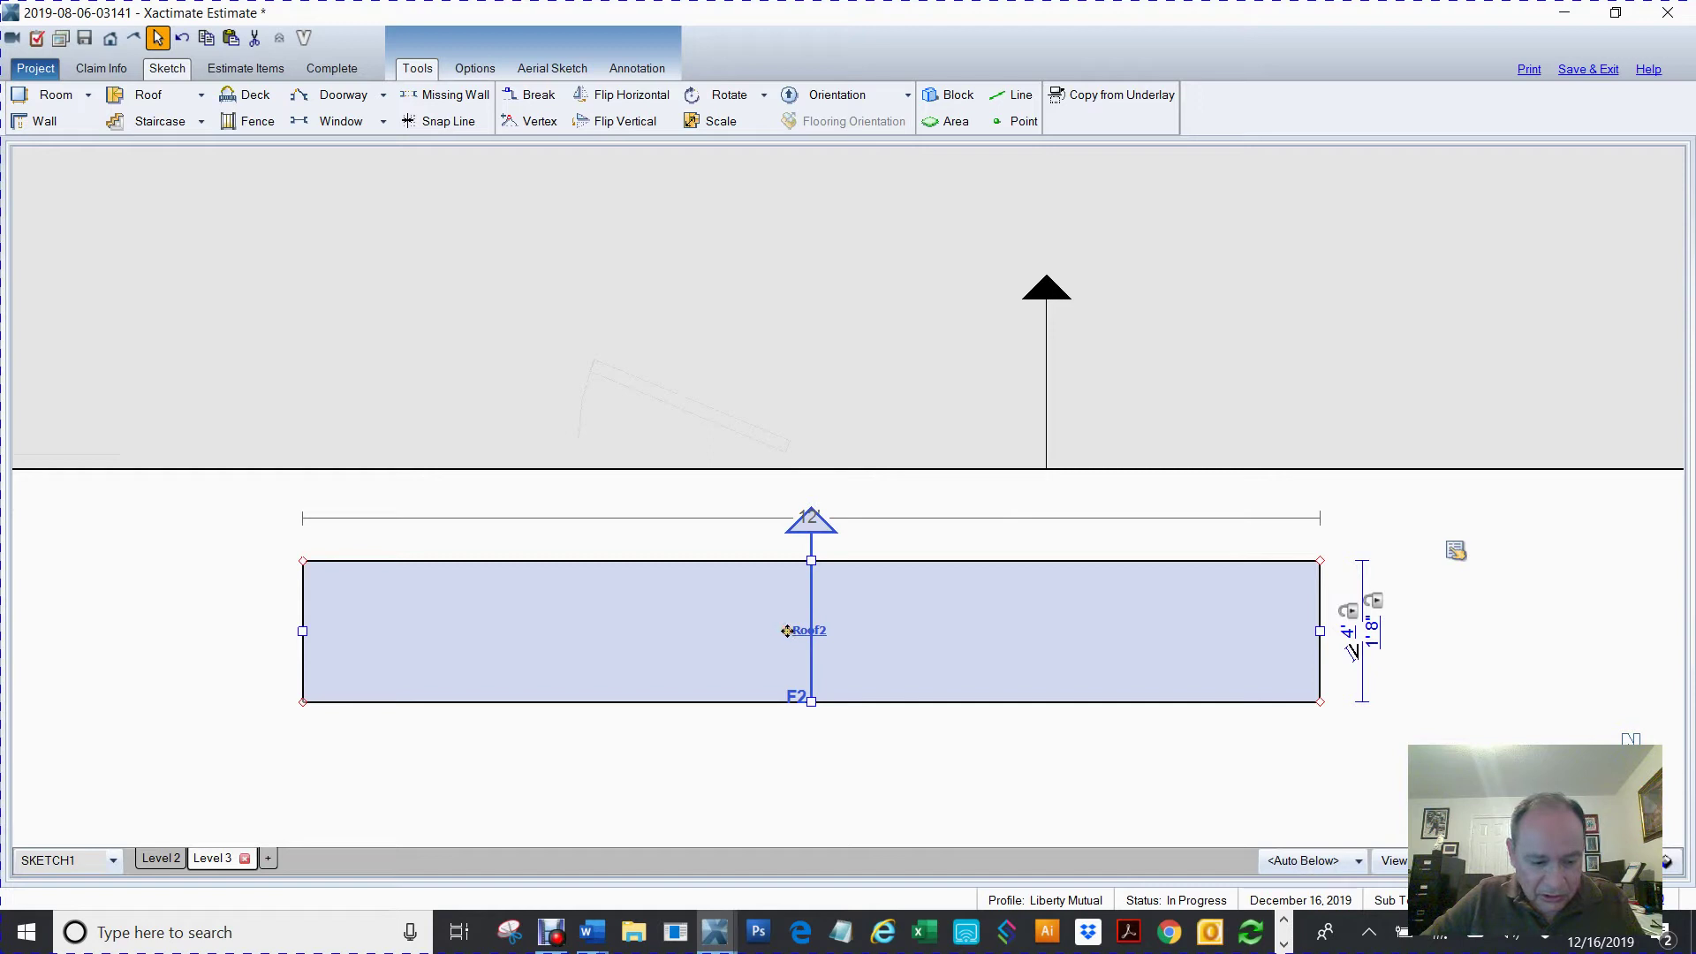
left_click_drag(786, 630, 611, 628)
left_click(647, 761)
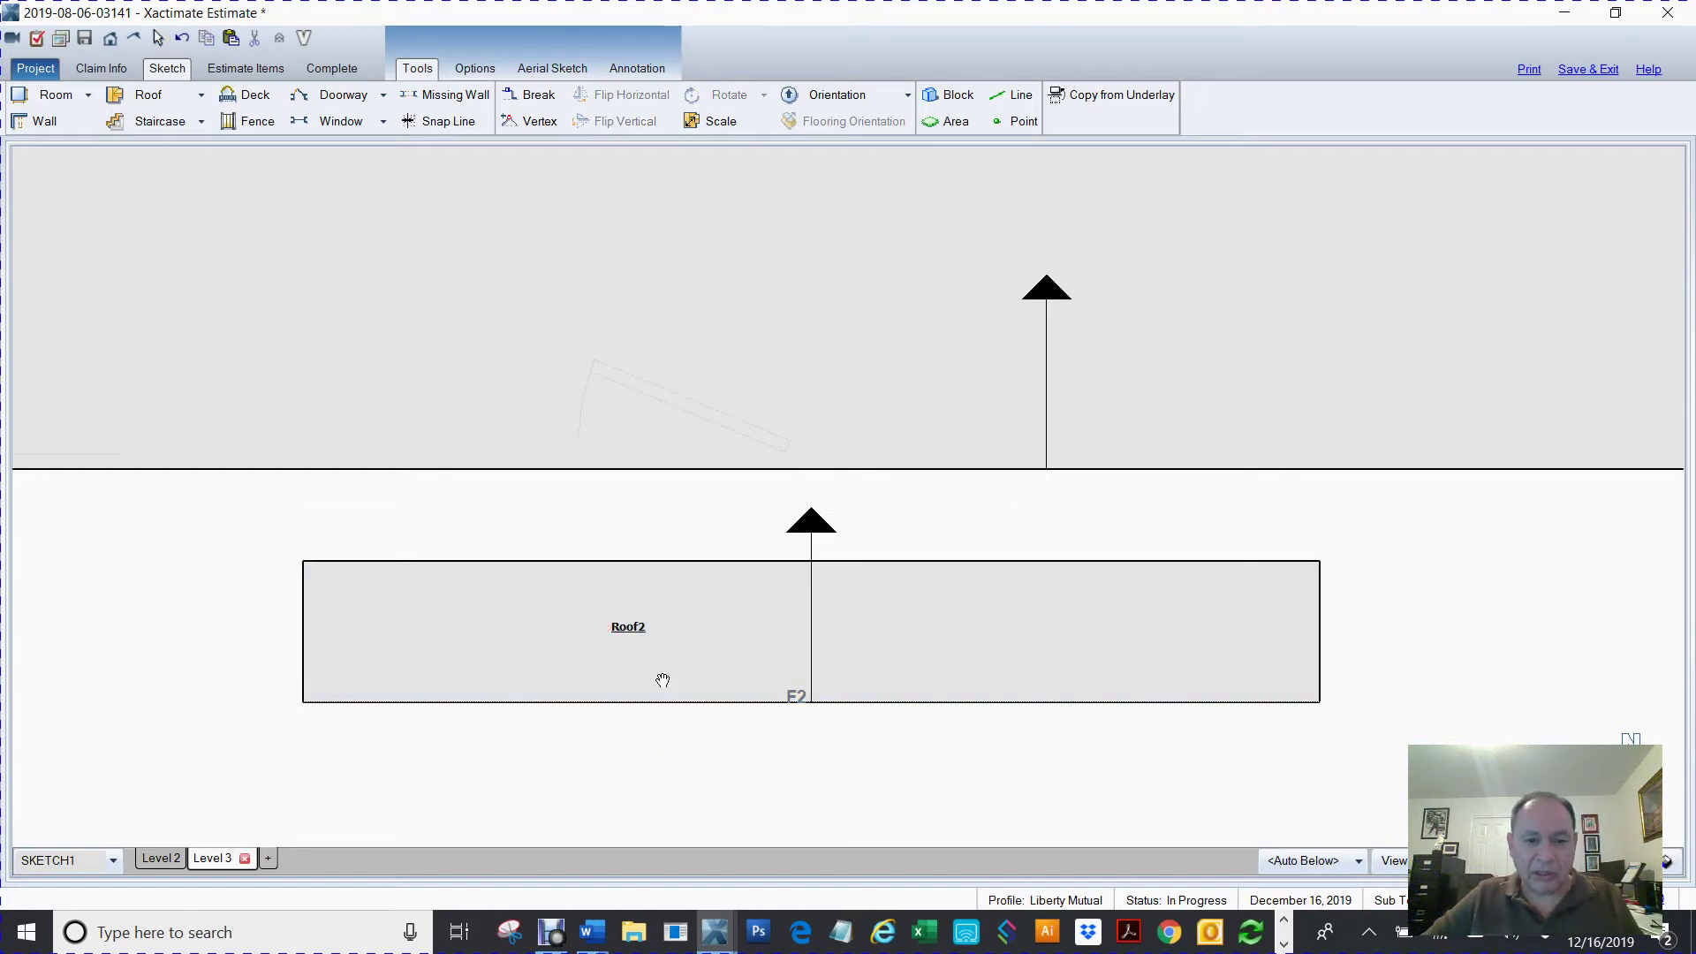
left_click(705, 651)
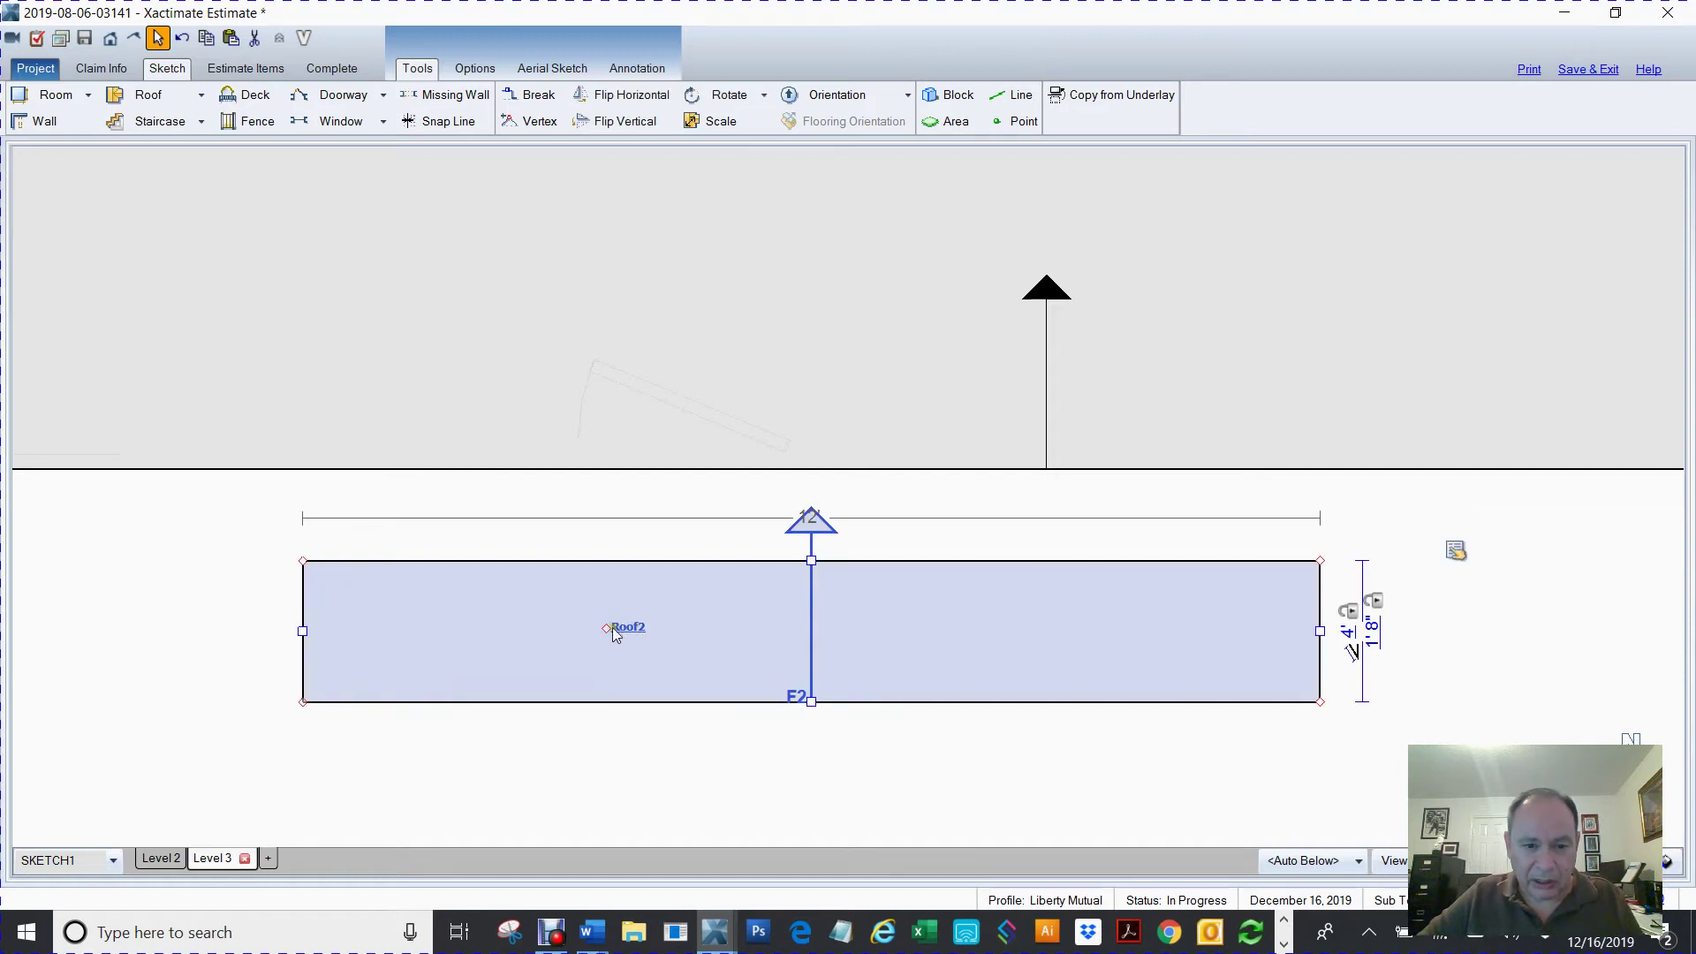
mouse_move(608, 627)
left_mouse_down()
mouse_move(592, 540)
mouse_move(619, 608)
left_mouse_up()
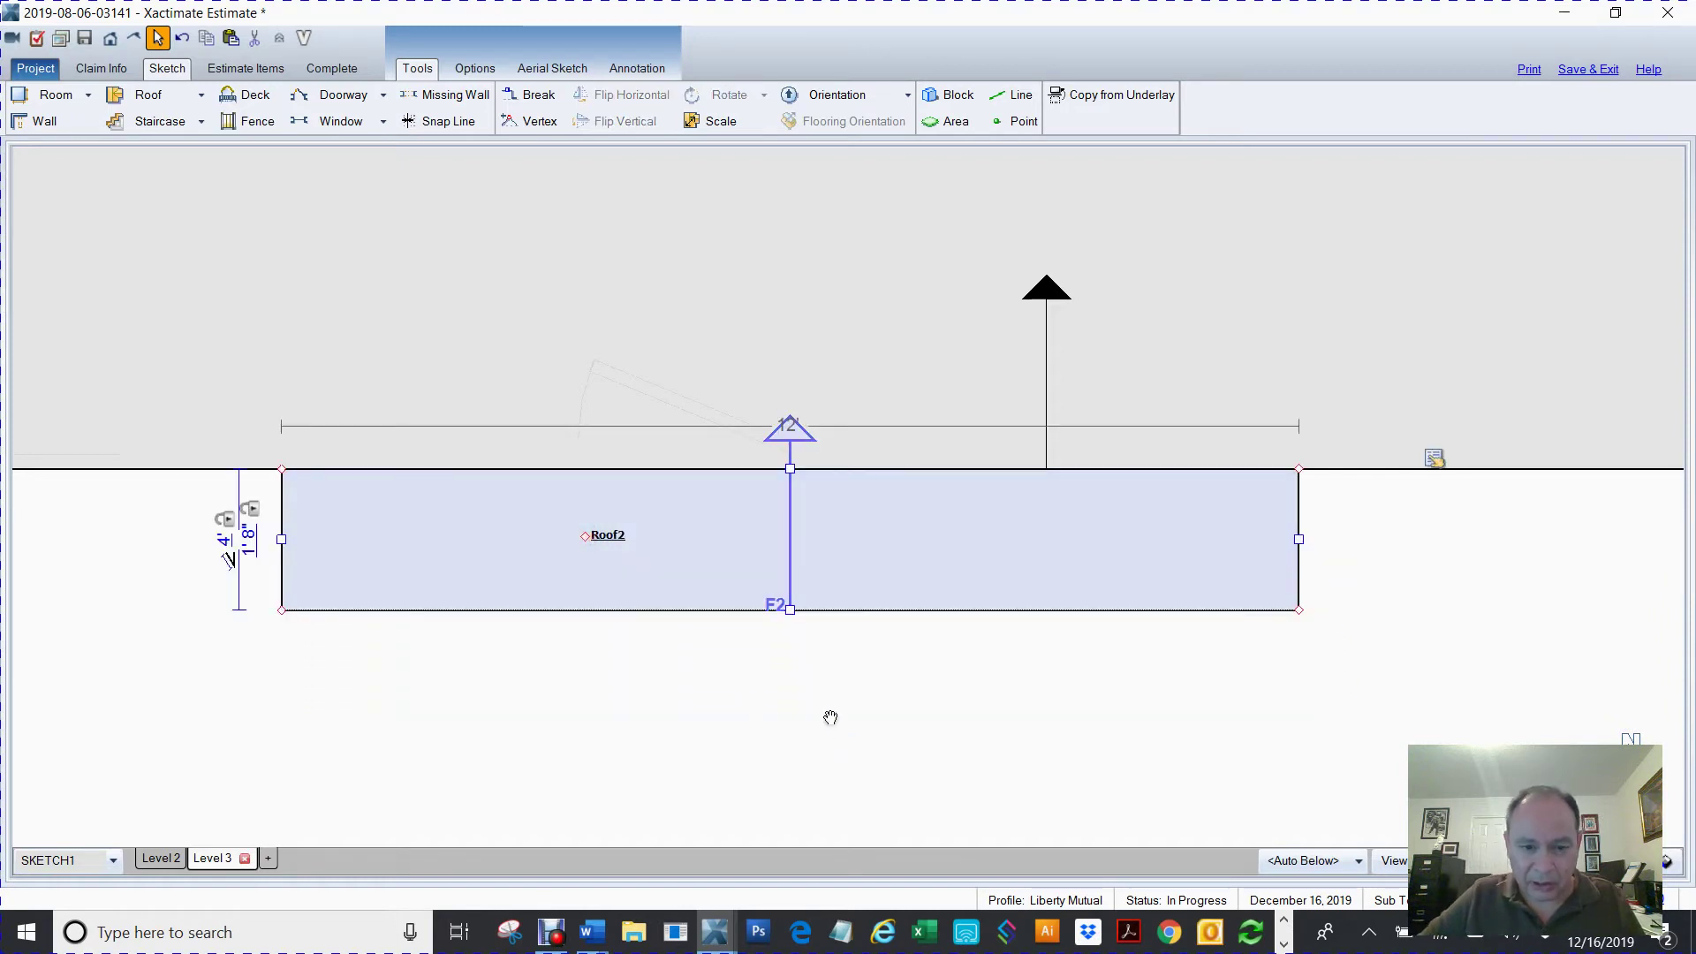
left_click(831, 706)
- Examine the steep roof section against the flat roof in 3D, on Level 3 and with all levels displayed
scroll(832, 698, "down", 2)
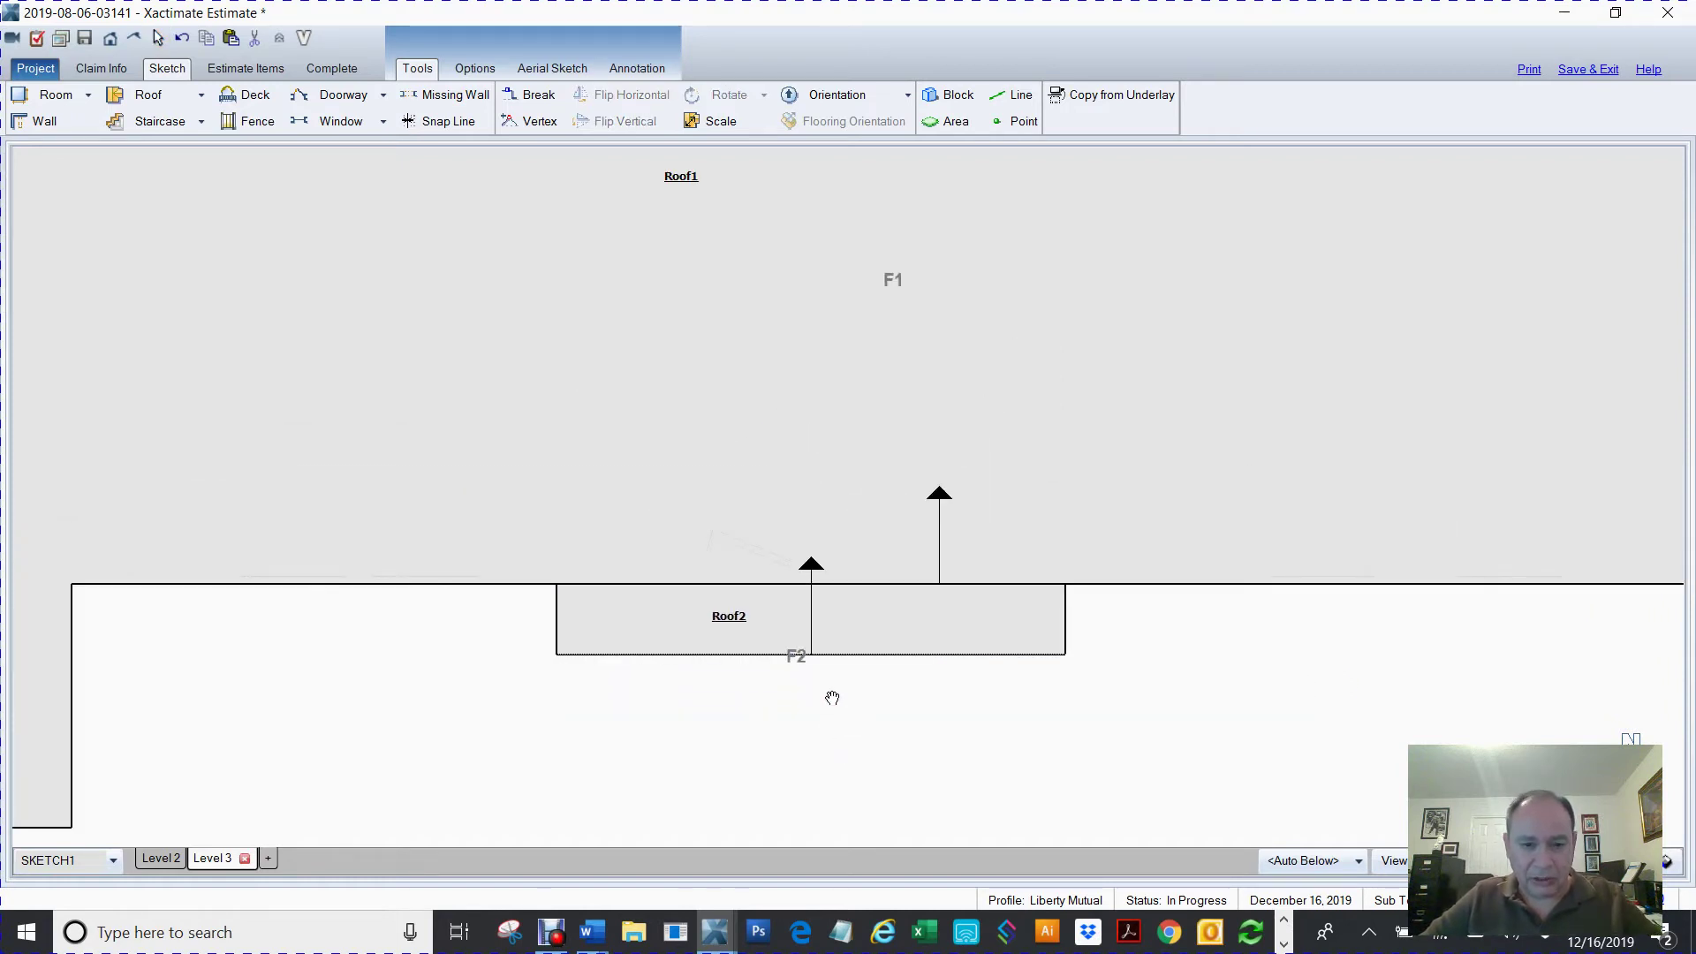
key("F8")
mouse_move(777, 723)
left_mouse_down()
mouse_move(724, 594)
mouse_move(284, 814)
mouse_move(294, 835)
left_mouse_up()
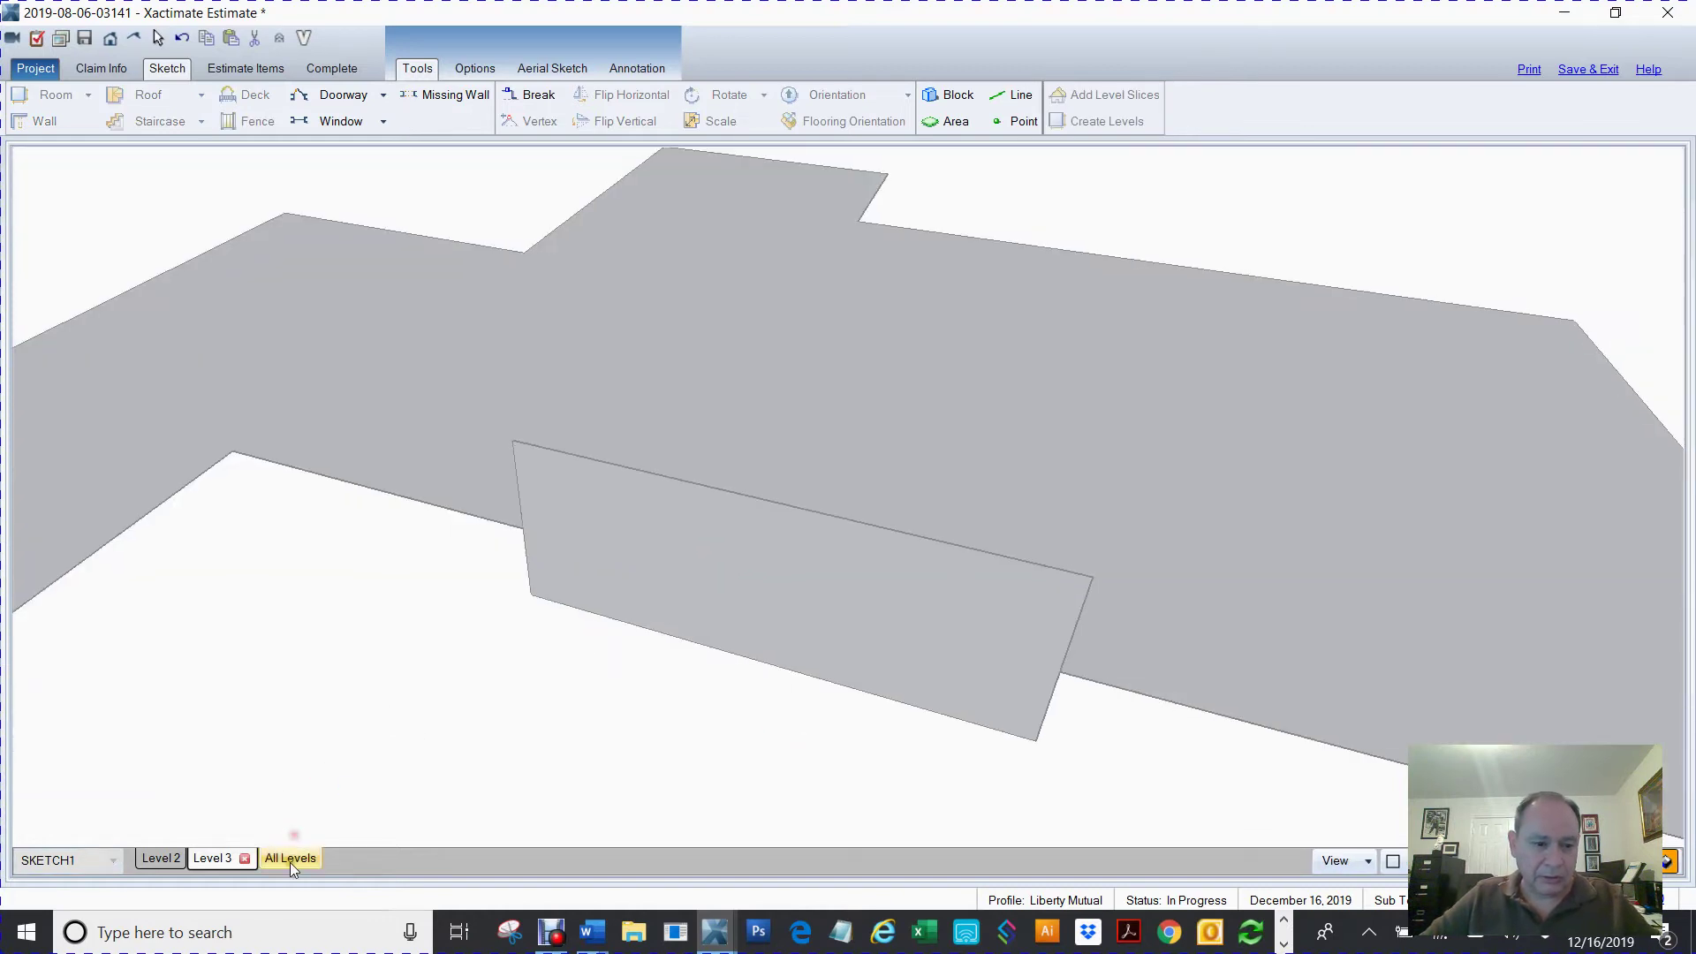
left_click(292, 860)
mouse_move(1240, 671)
left_mouse_down()
mouse_move(986, 616)
mouse_move(952, 519)
left_mouse_up()
key("F12")
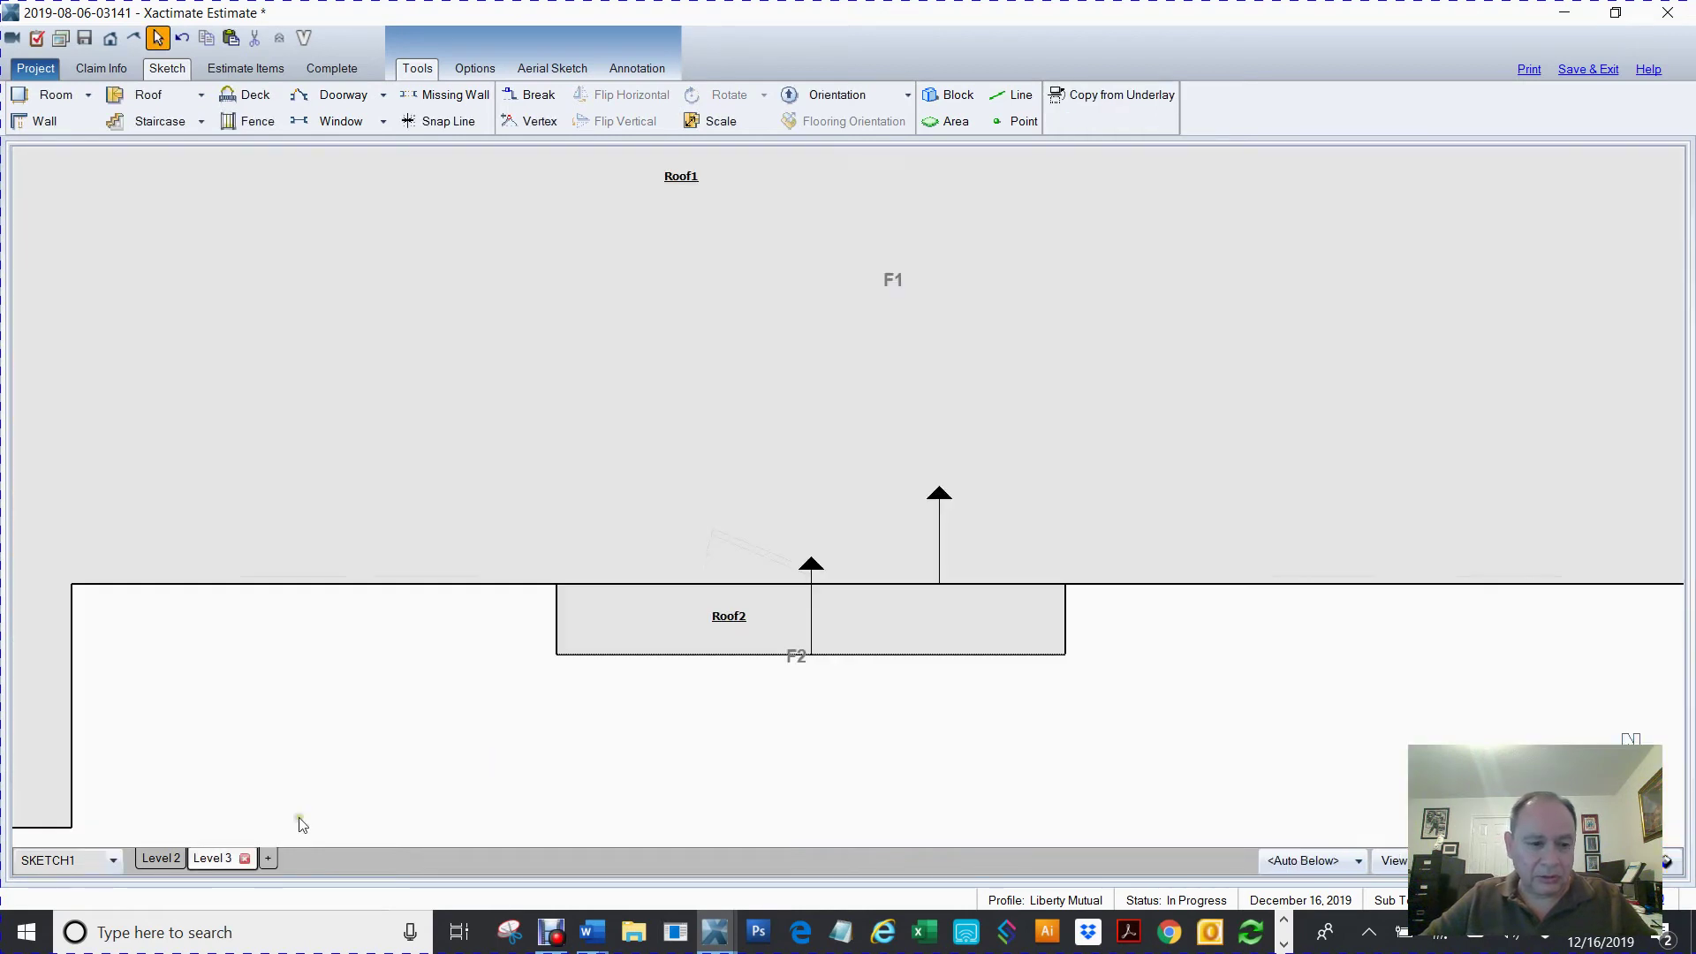
- Set Roof2's upper eave height to 0" above the level elevation
left_click(742, 619)
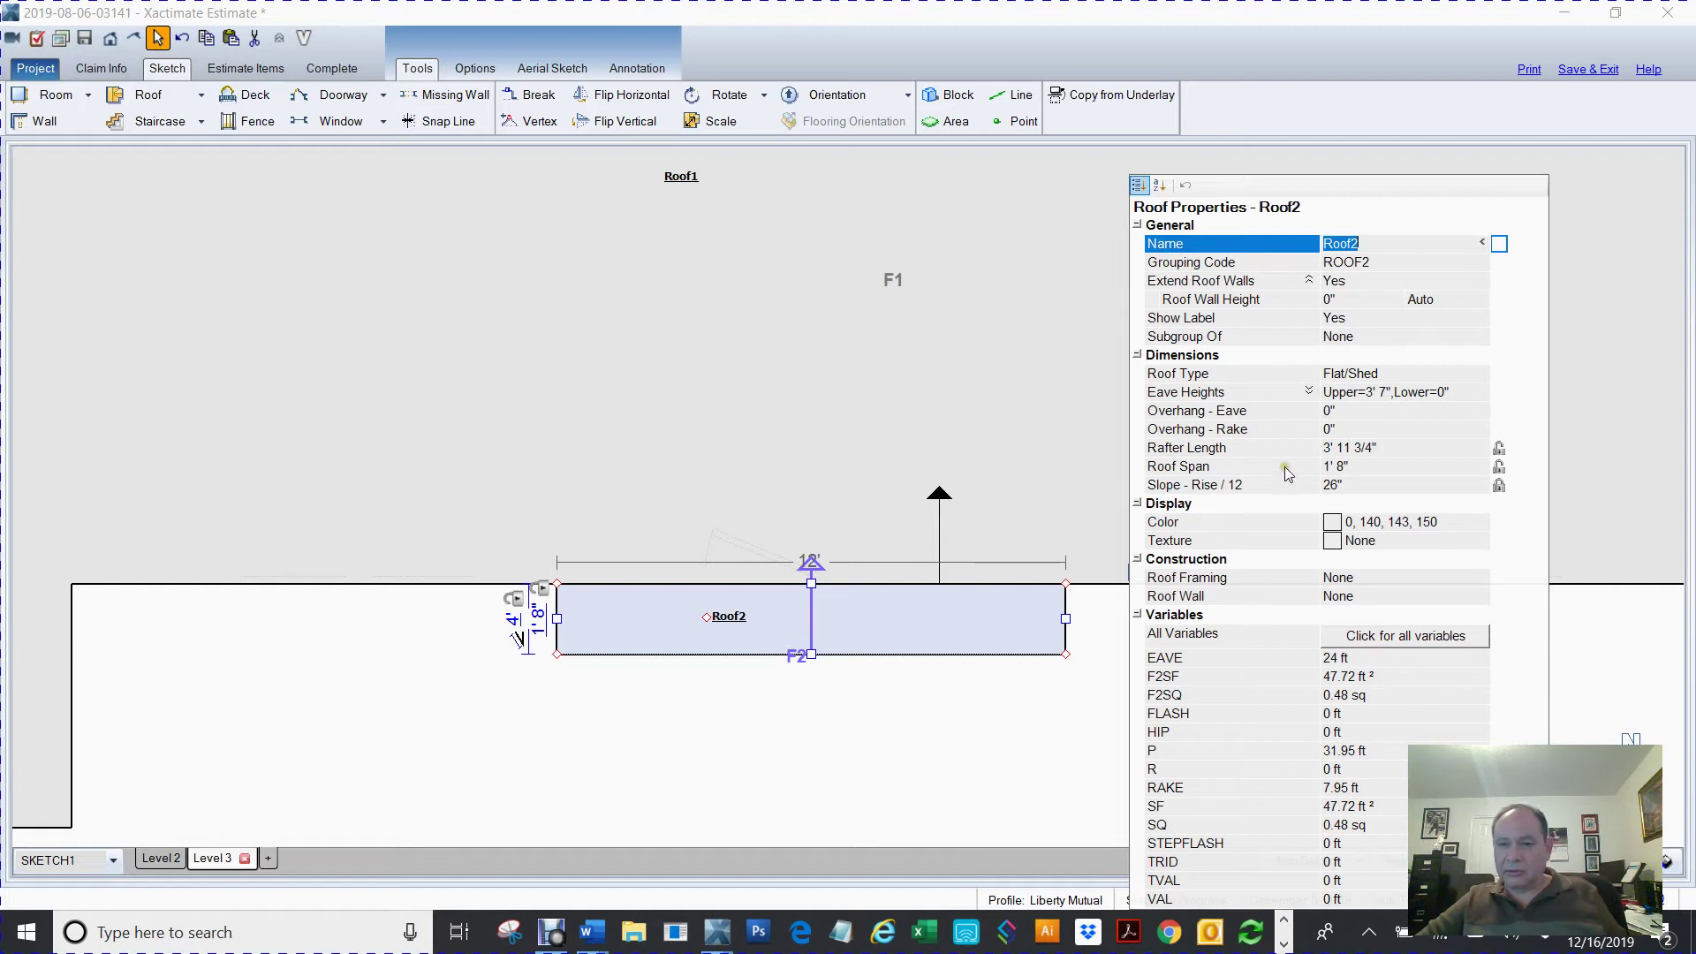
left_click(1259, 394)
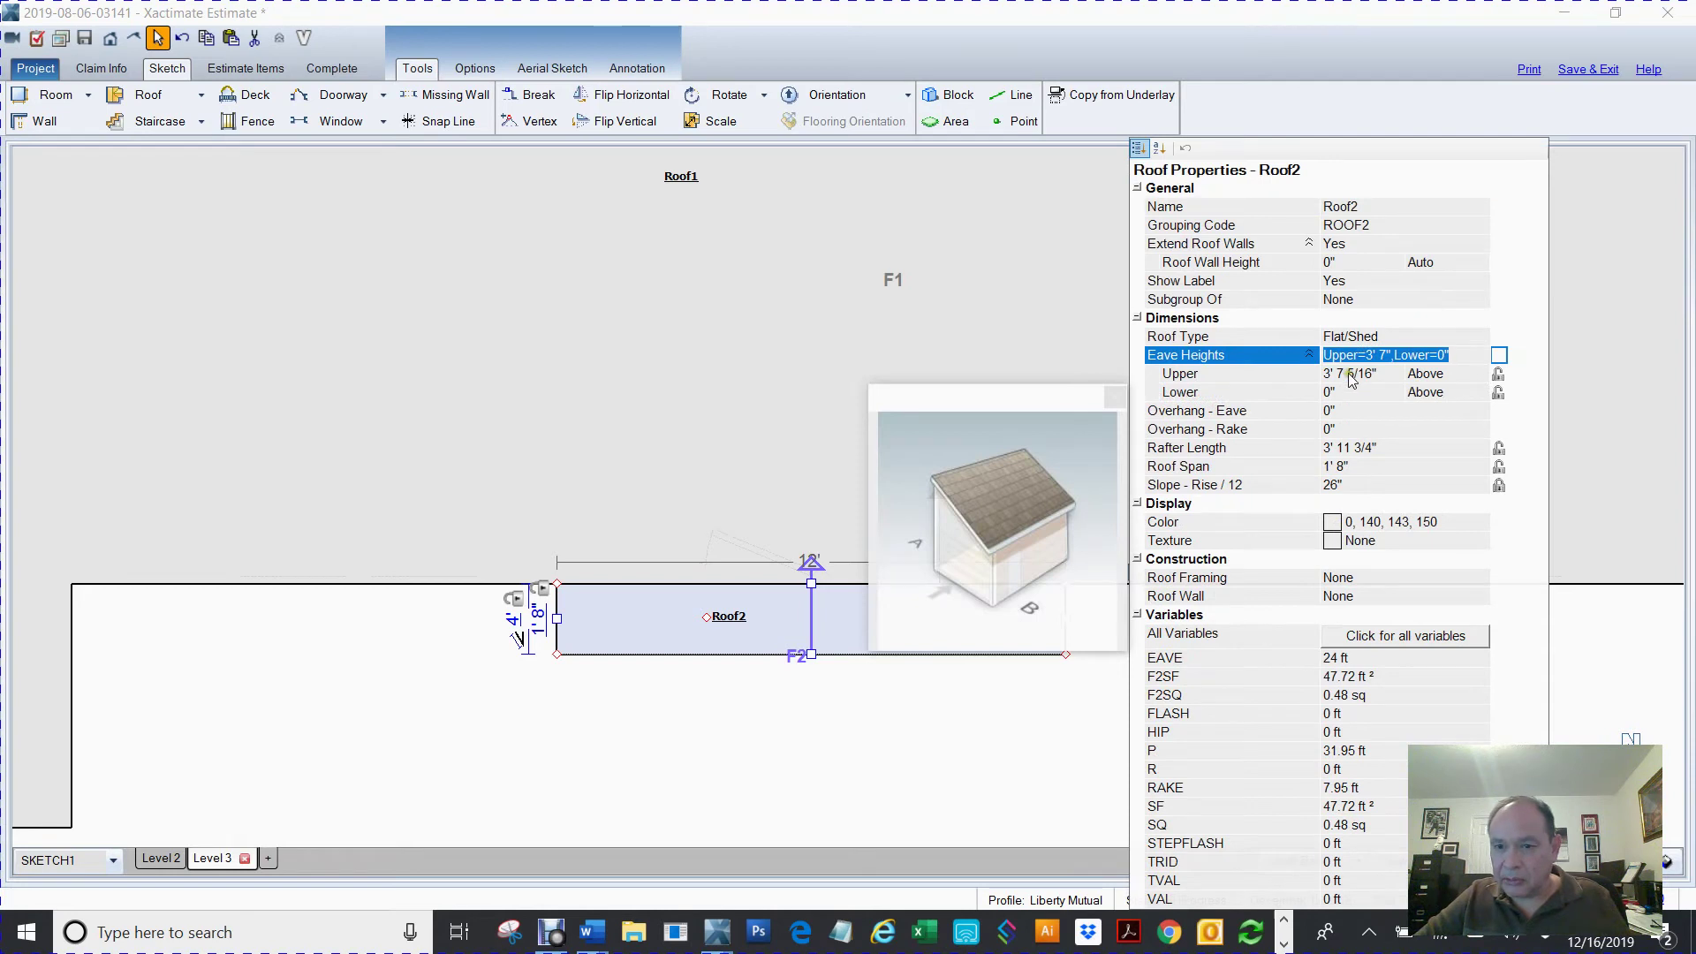
left_click(1349, 375)
type("0")
key("Return")
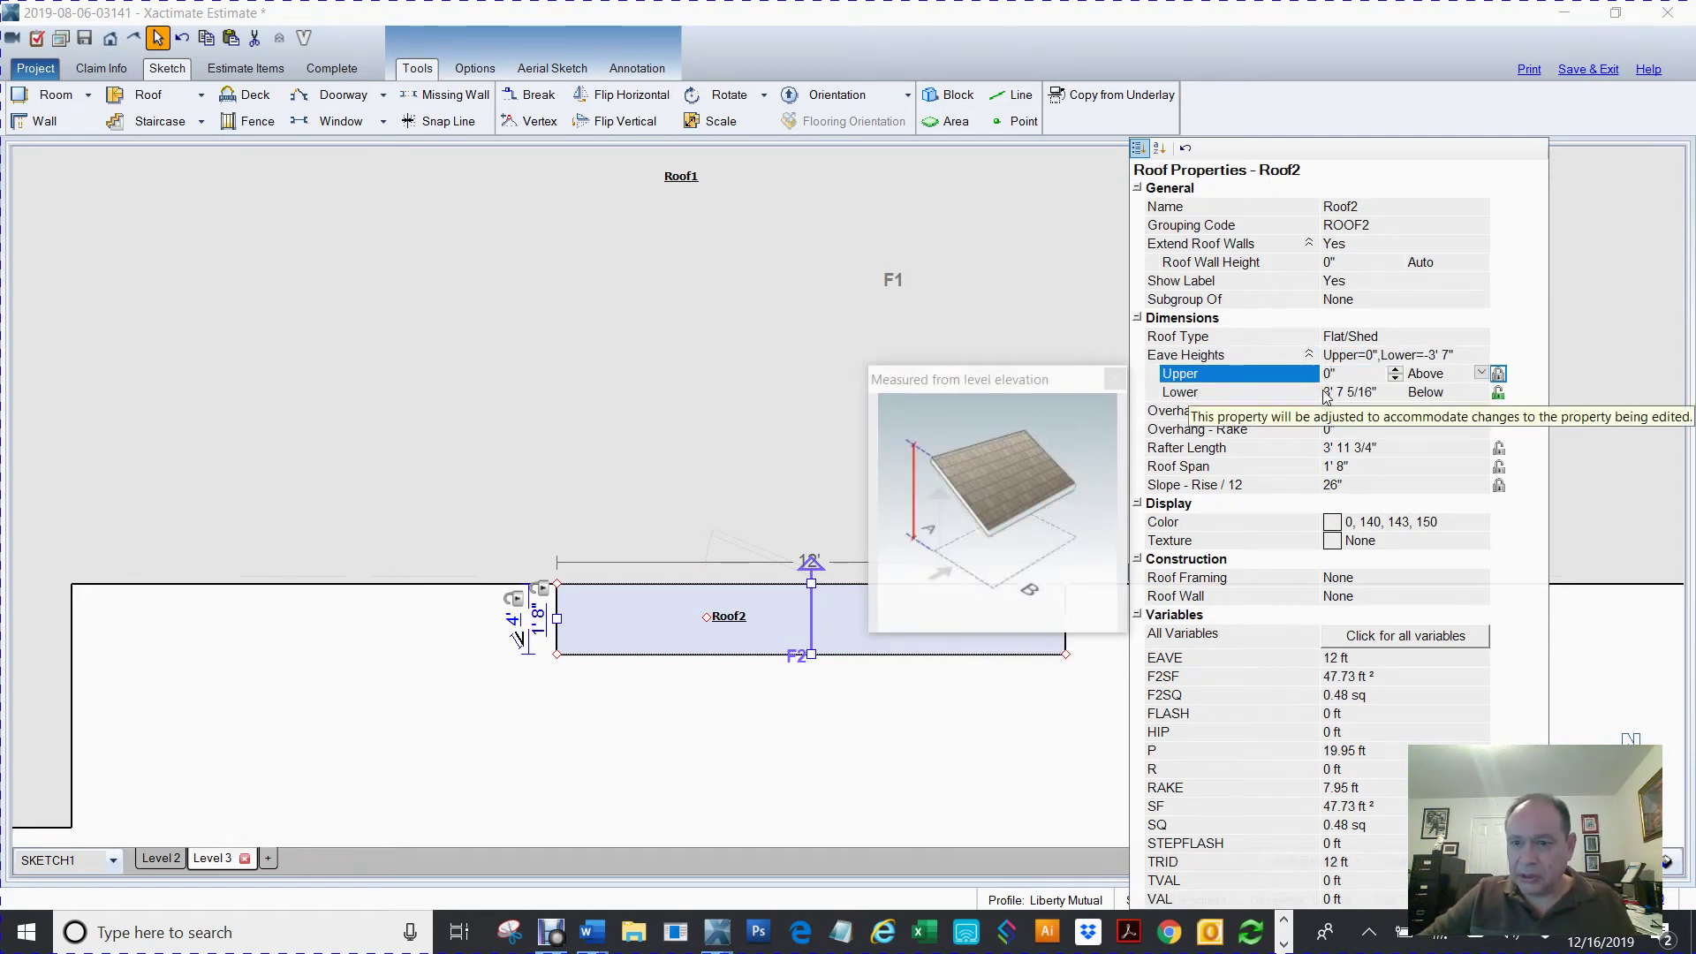
left_click(838, 753)
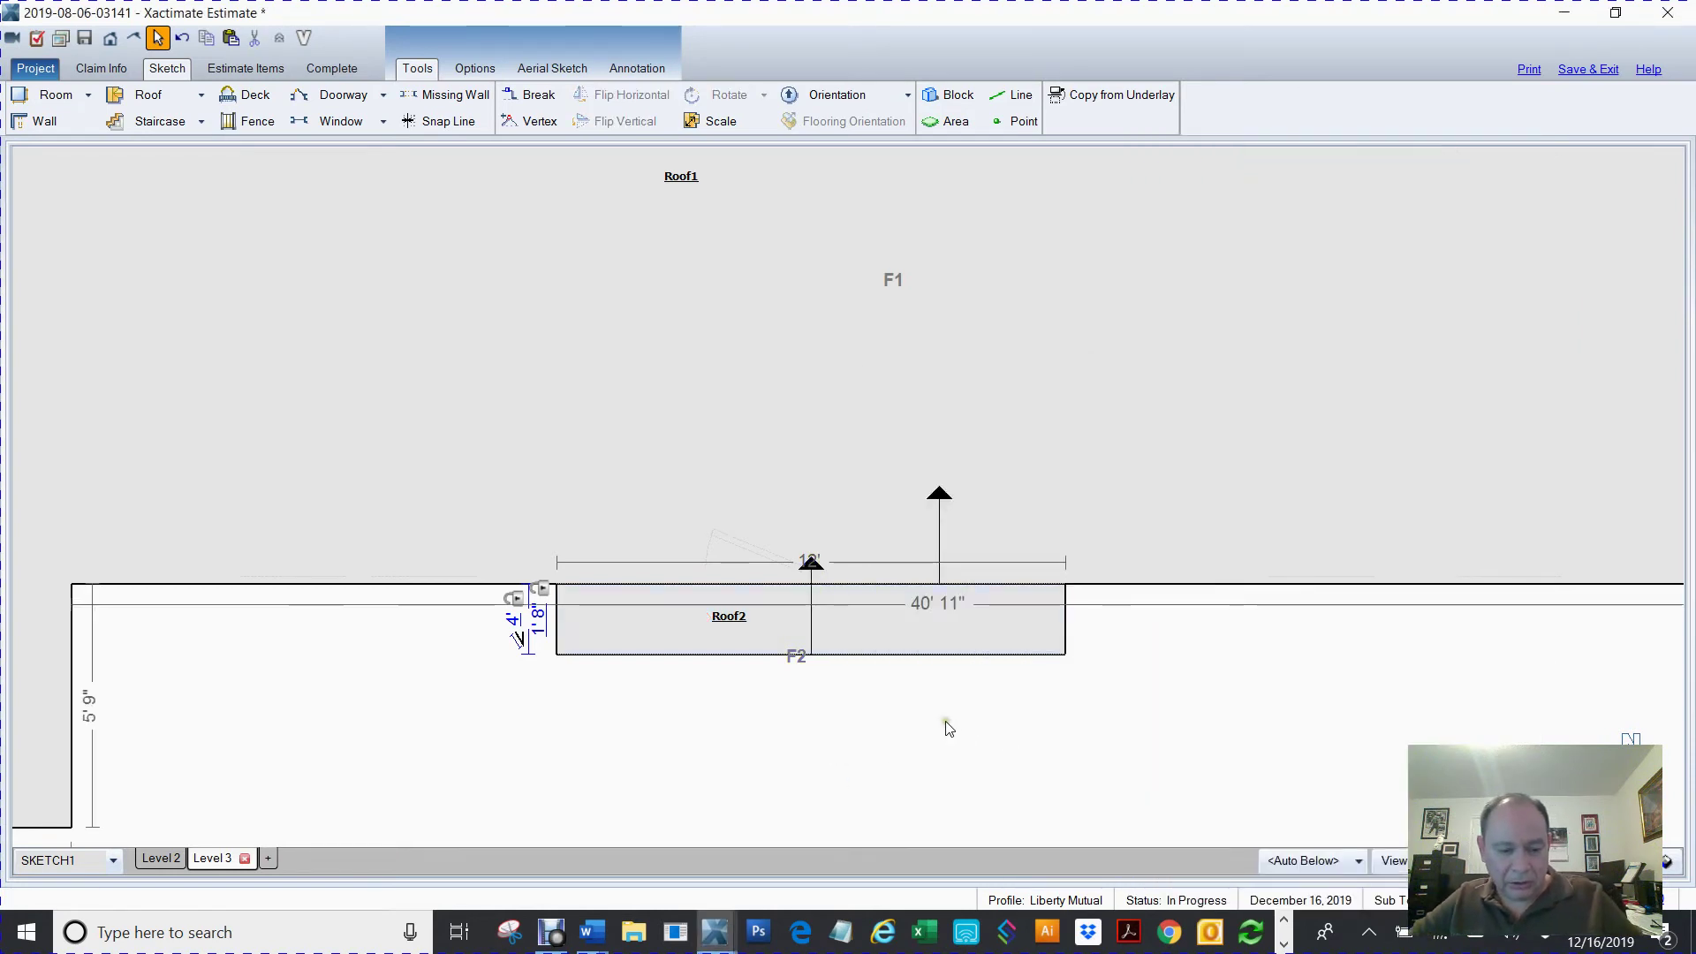
- Examine the lowered shed roof against the flat roof in 3D, on Level 3 and with all levels displayed
key("3")
left_click_drag(1129, 696, 728, 380)
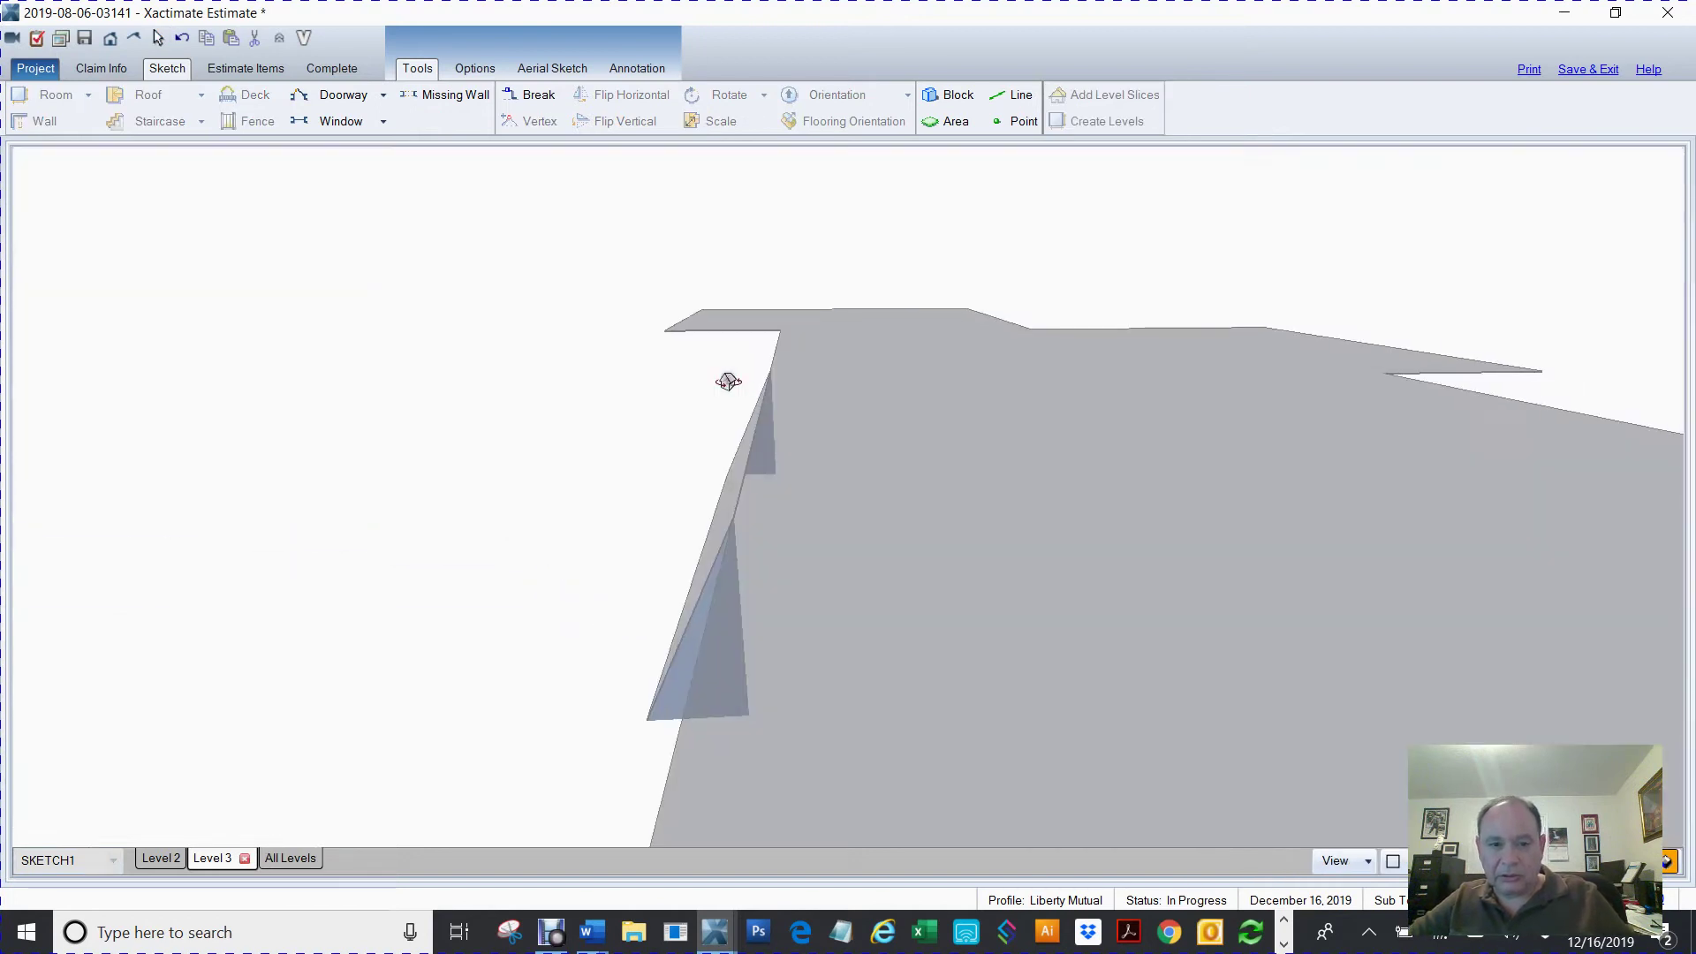
left_click_drag(881, 478, 959, 410)
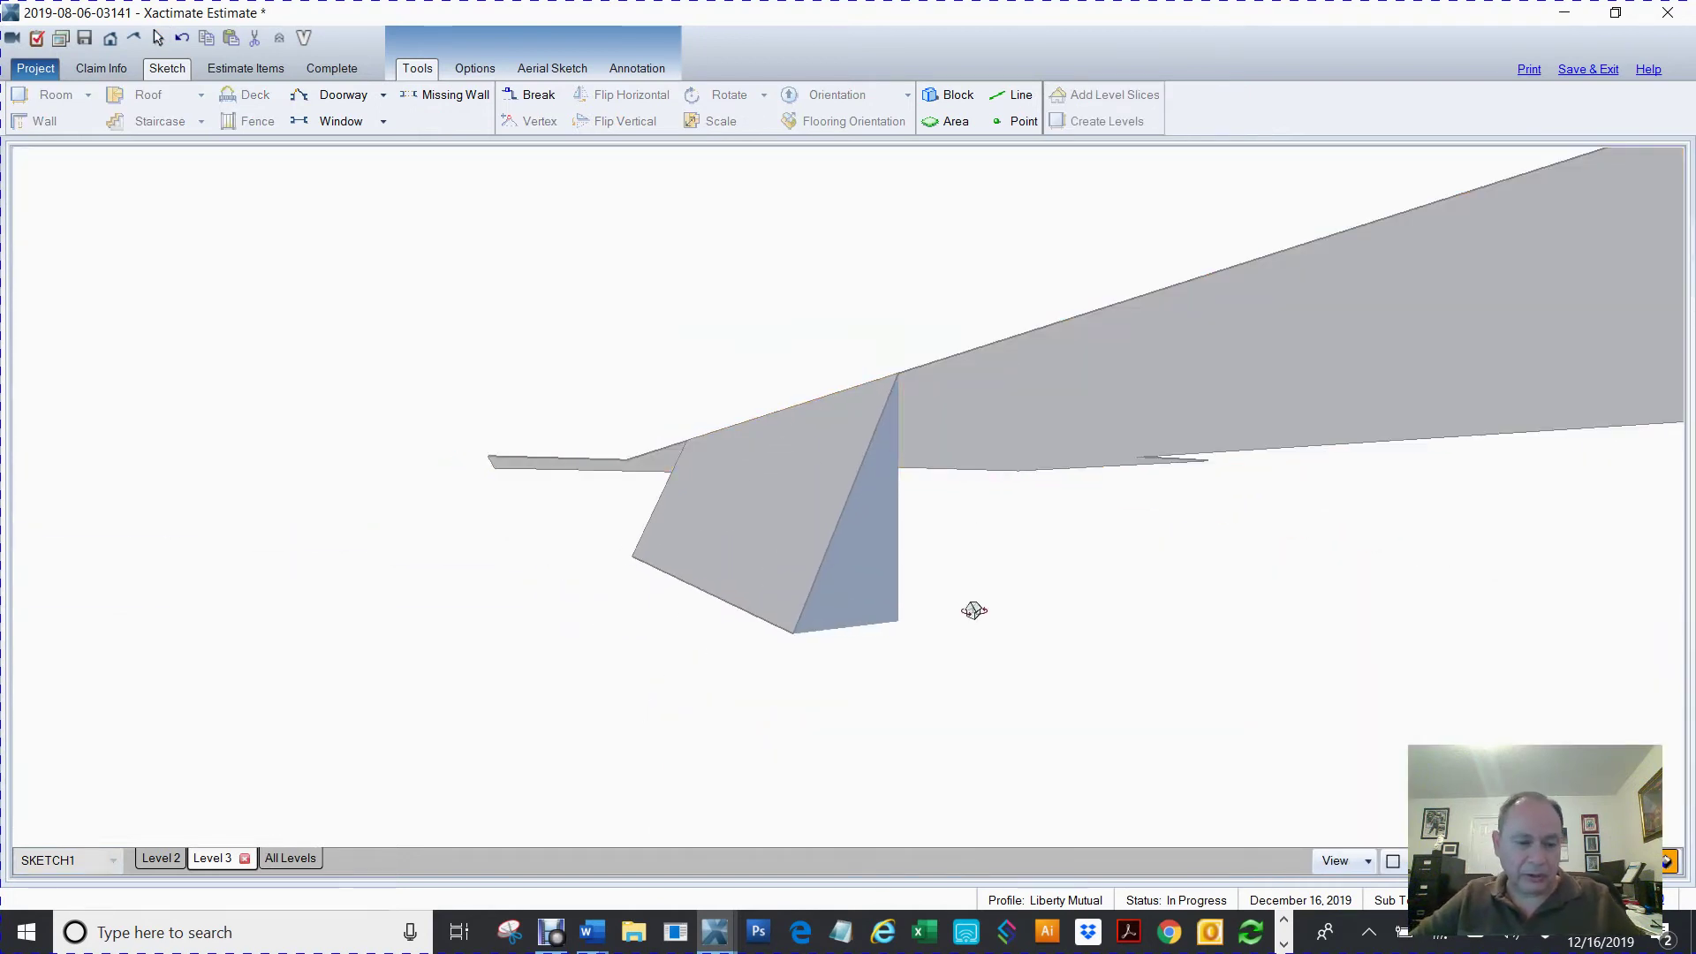
key("F3")
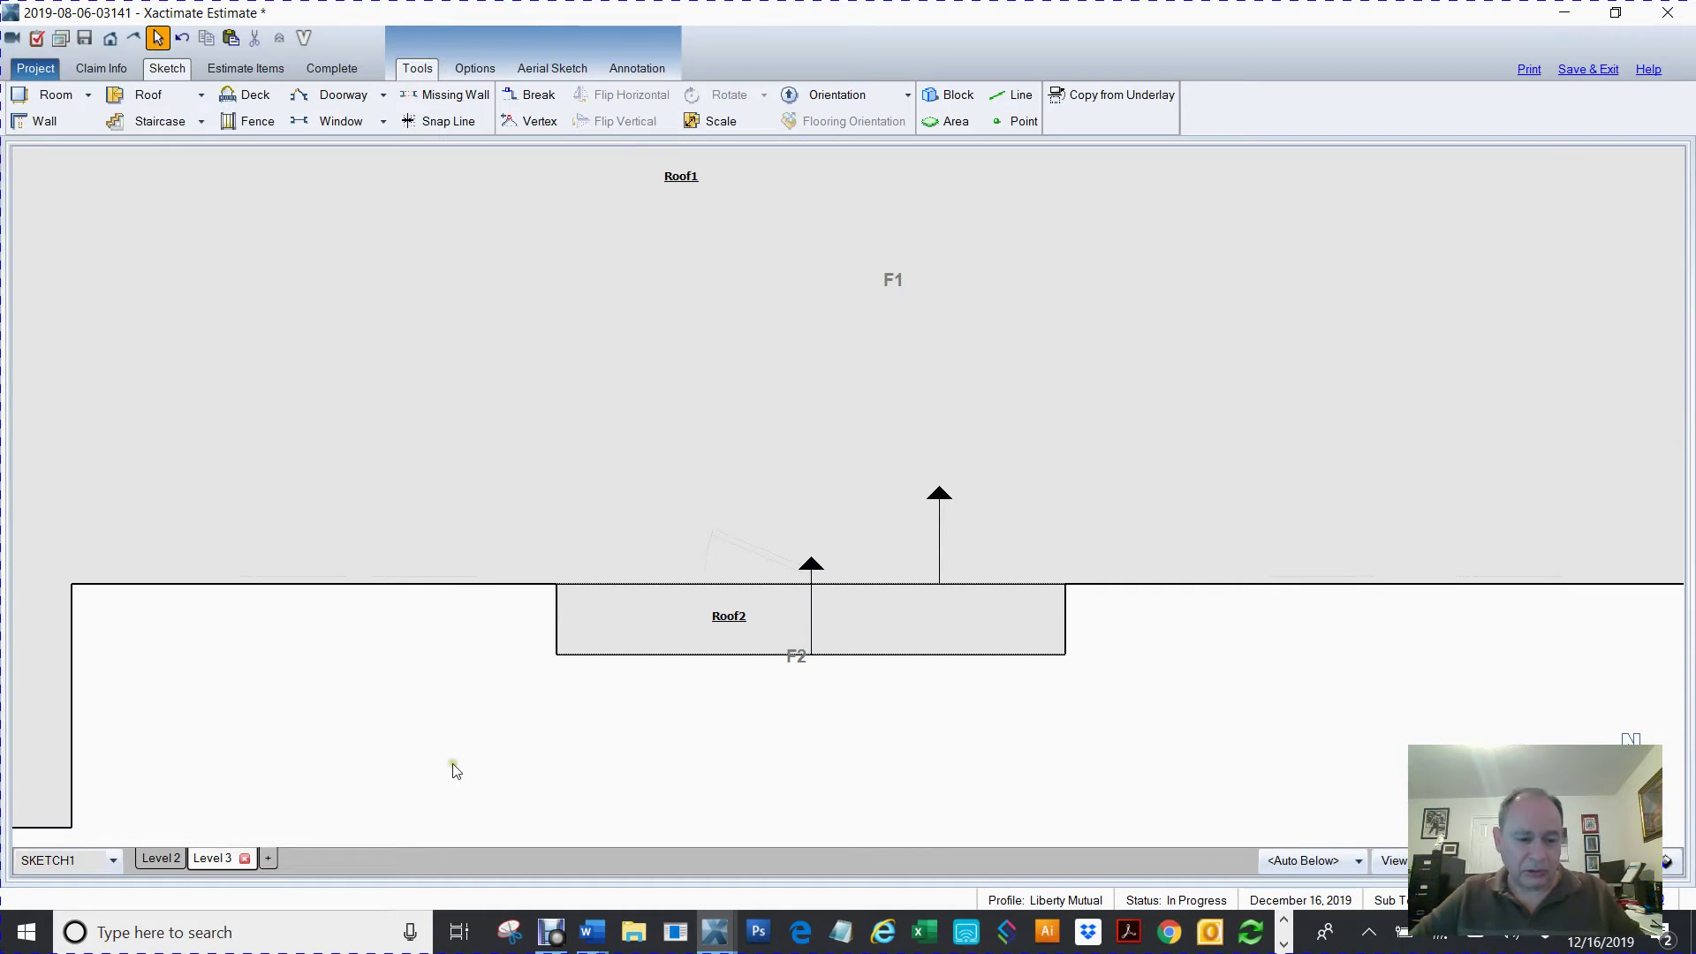
key("F3")
left_click(281, 858)
scroll(686, 613, "down", 4)
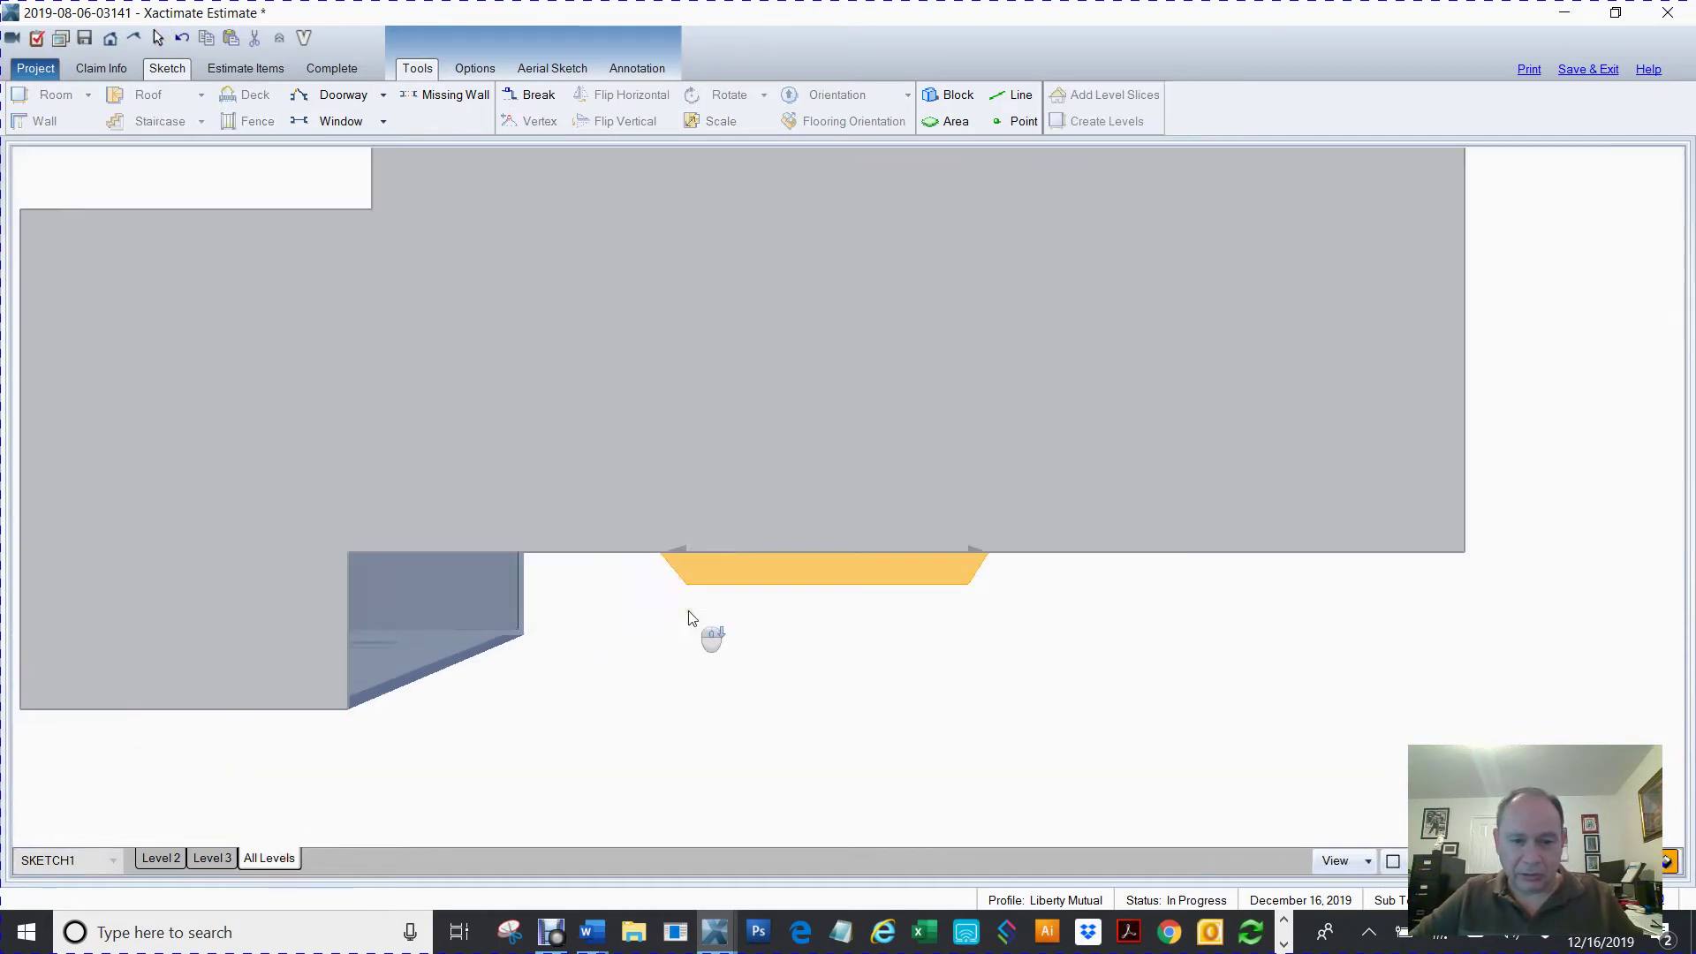
left_click_drag(1077, 633, 715, 356)
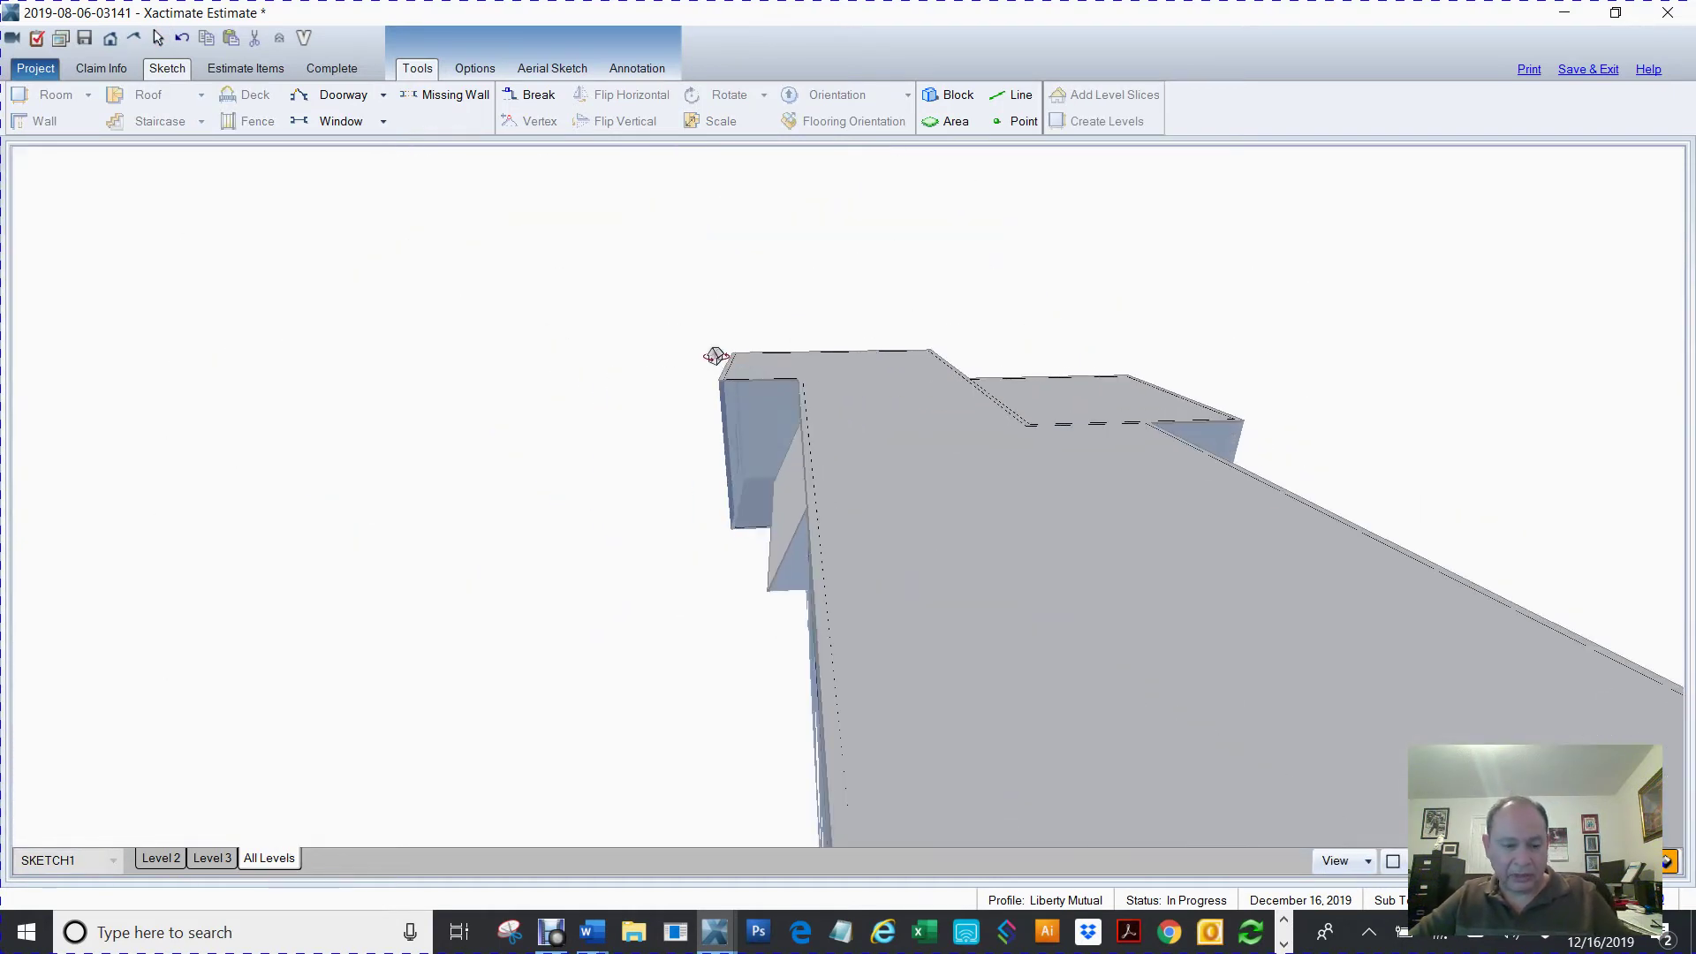
key("F3")
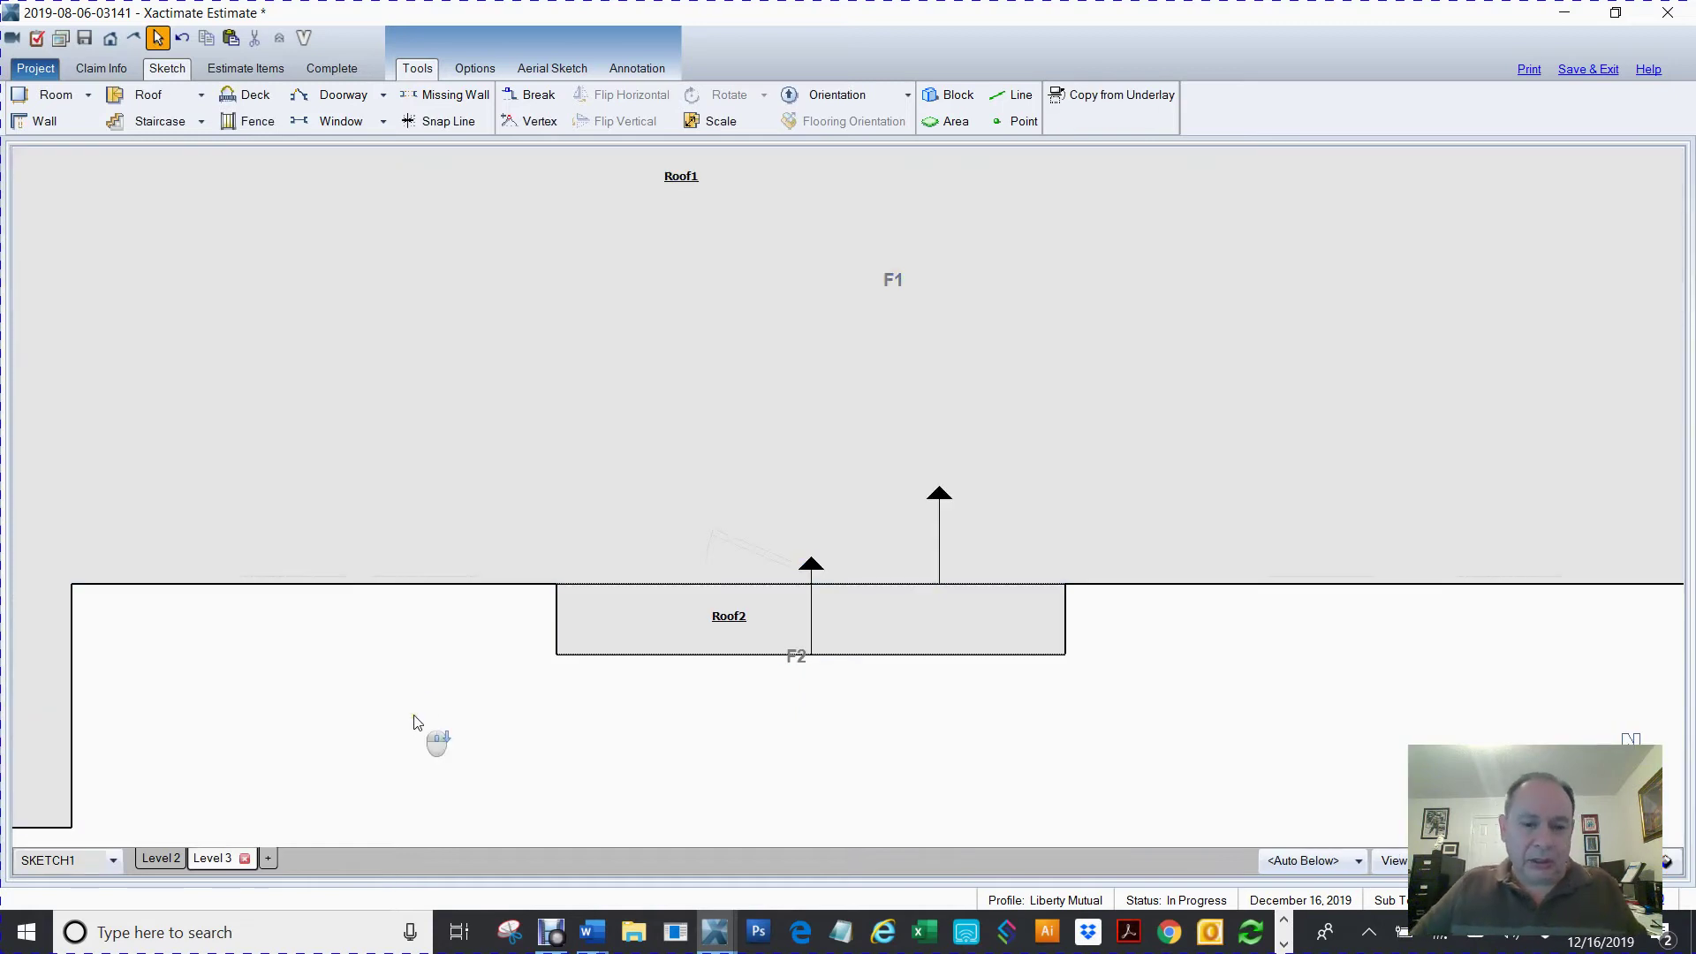
- Copy Roof2 and stretch both ends of the original along the main roof's front edge to a length of 40' 11"
scroll(415, 723, "down", 4)
scroll(570, 703, "up", 2)
left_click(570, 676)
left_click(540, 664)
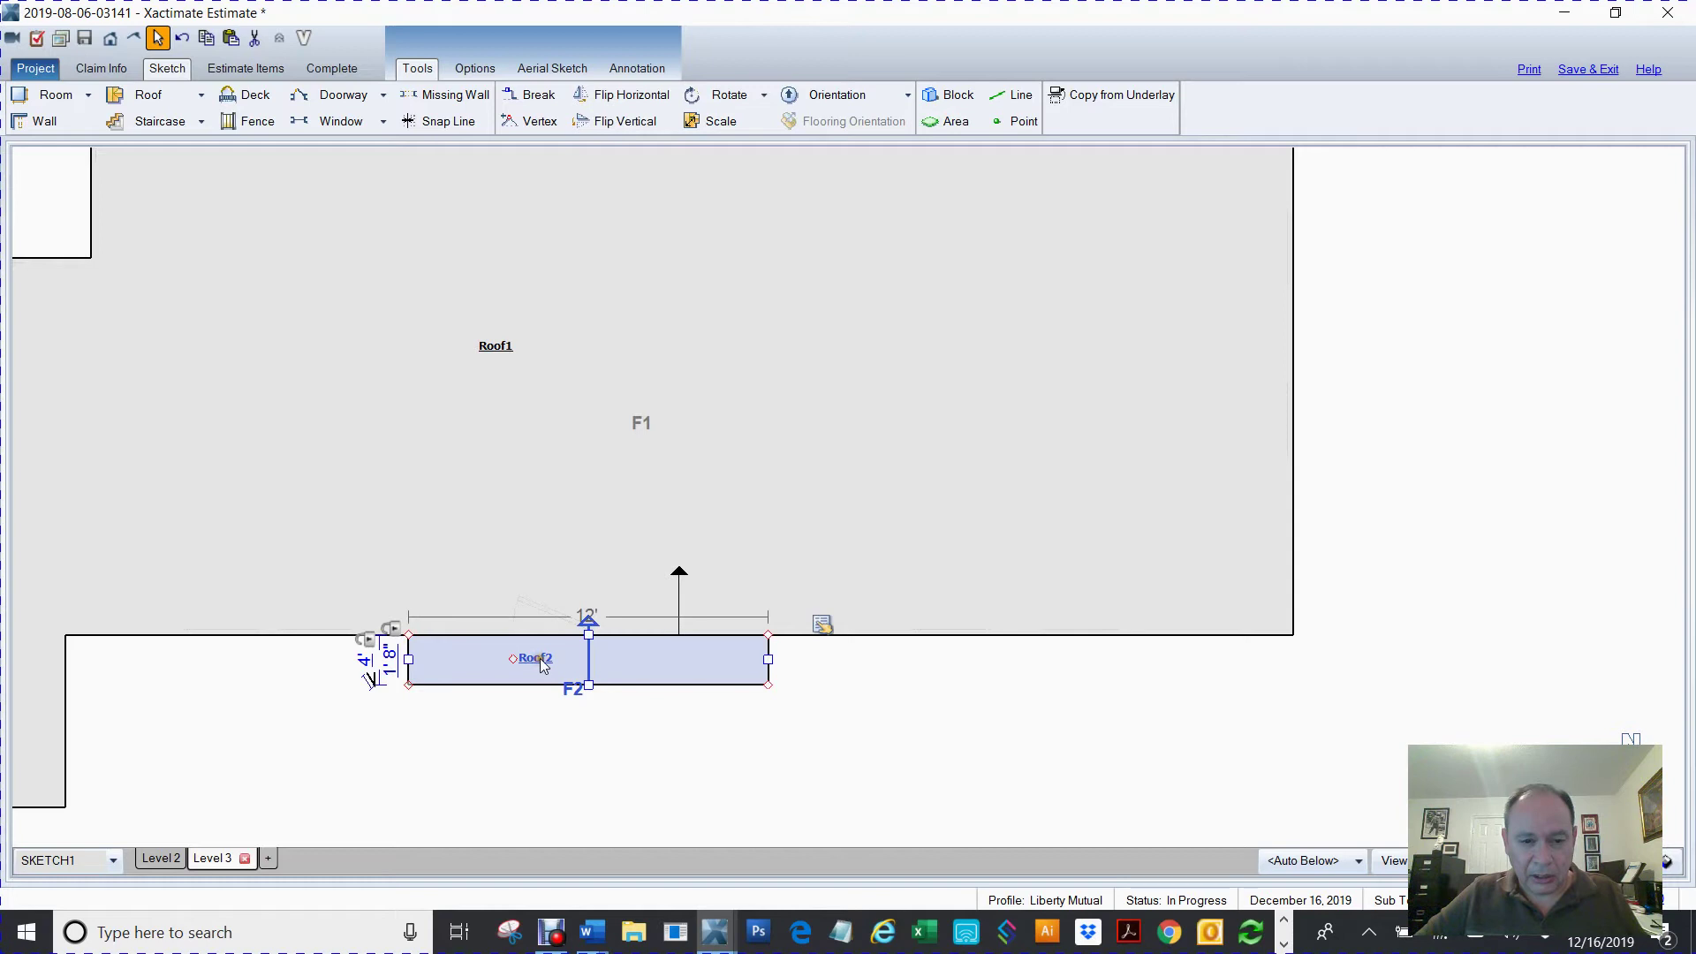
left_click(725, 771)
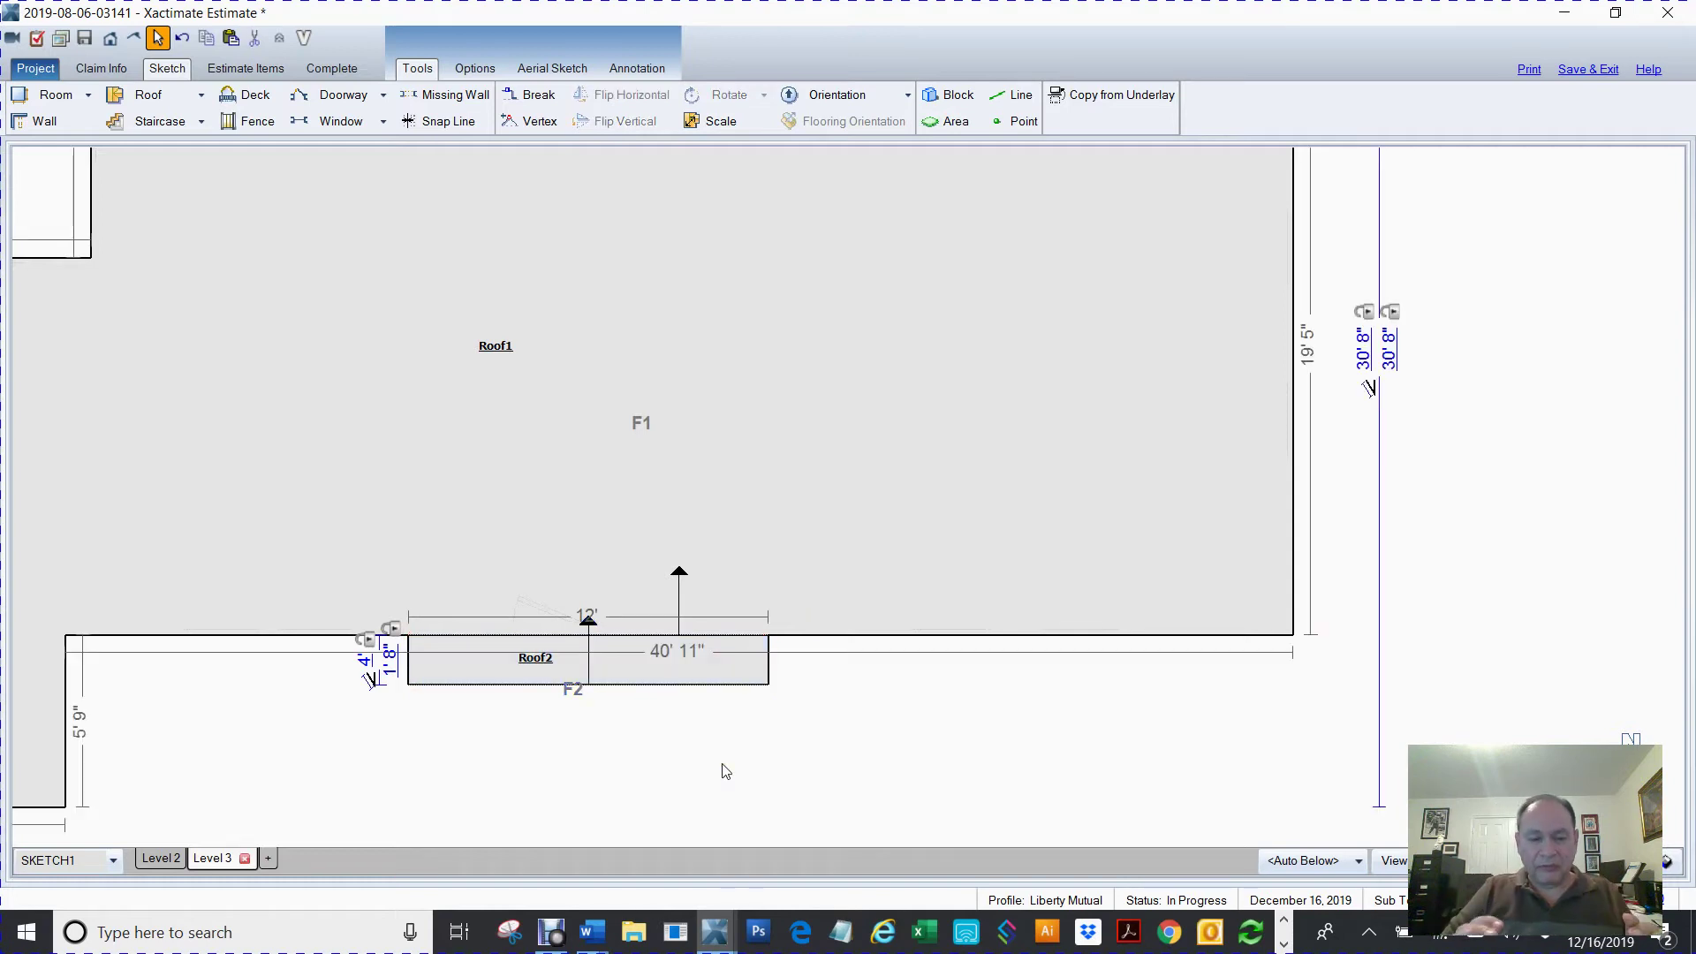
left_click(525, 664)
left_click_drag(408, 658, 65, 659)
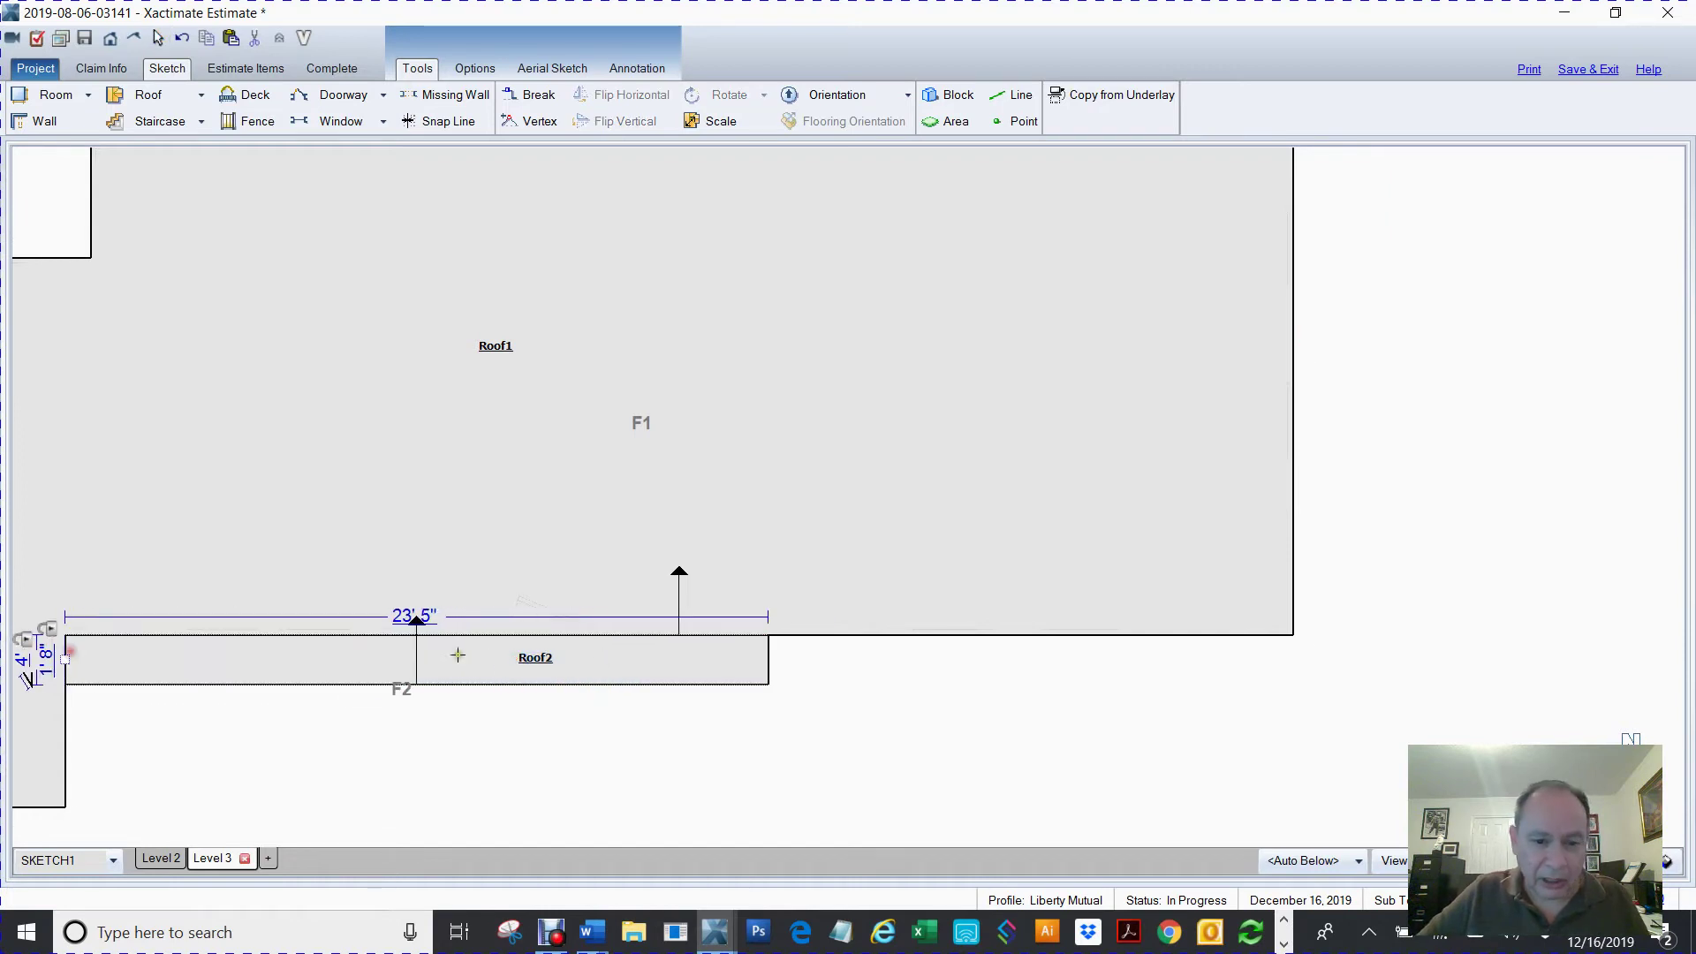
left_click(604, 659)
left_click_drag(767, 662, 1294, 658)
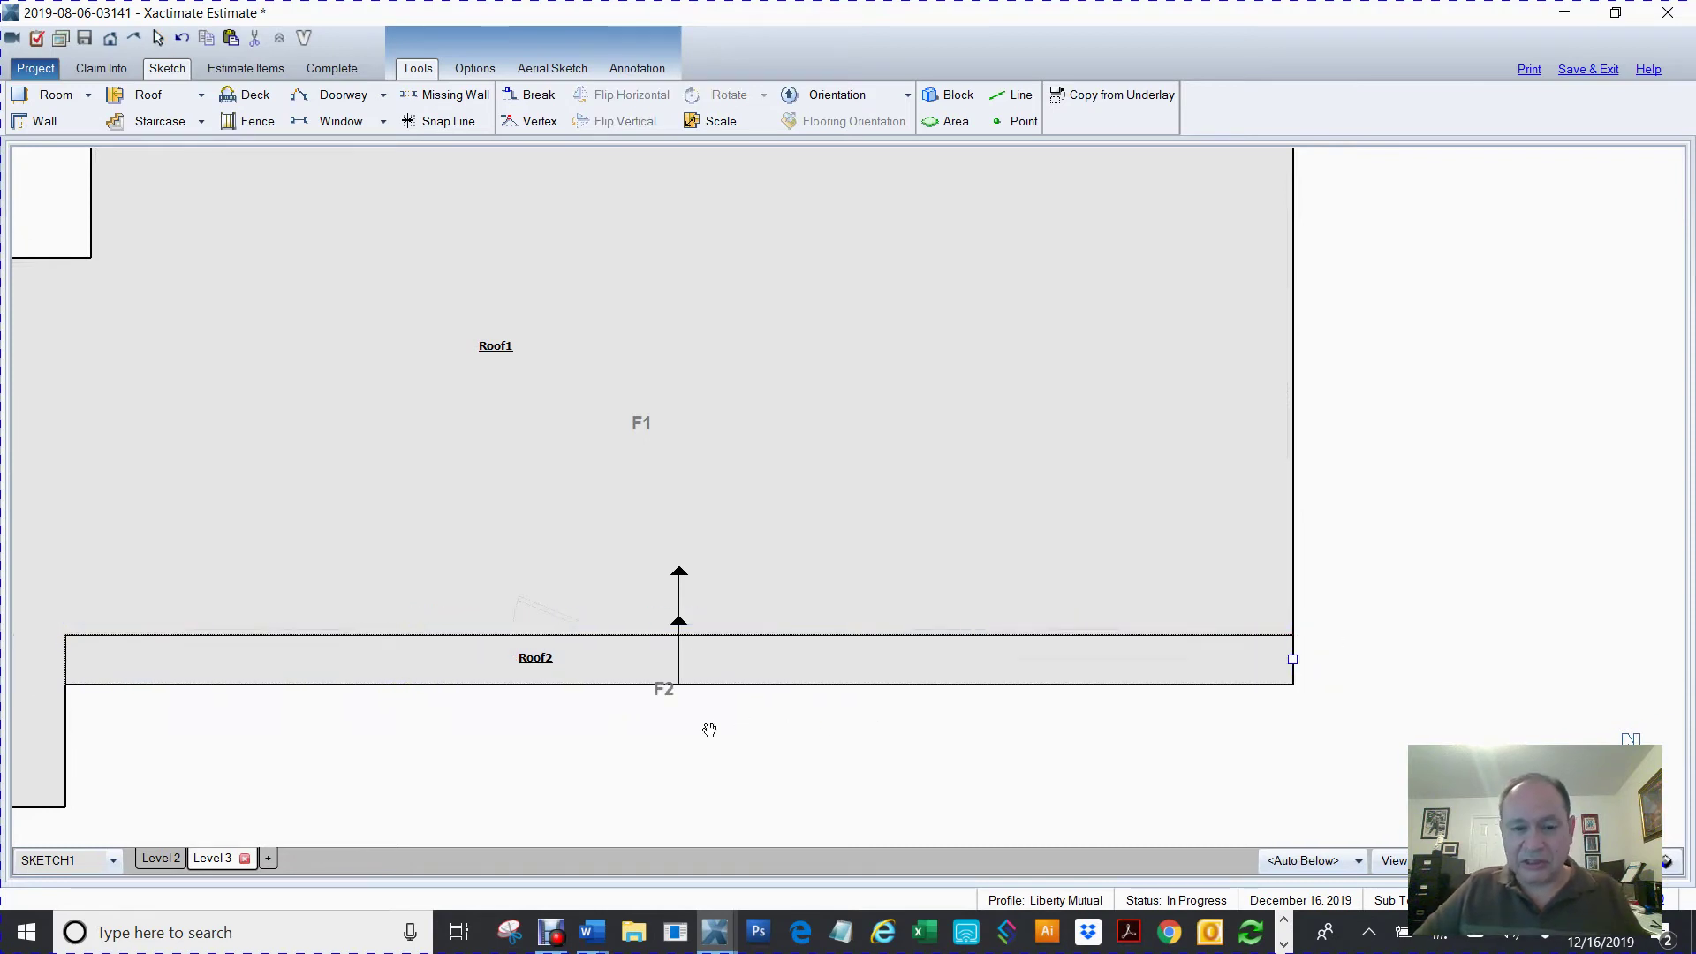
- Paste a copy of the 12' shed roof against the front edge of the main roof's left wing
middle_click_drag(710, 730, 1307, 522)
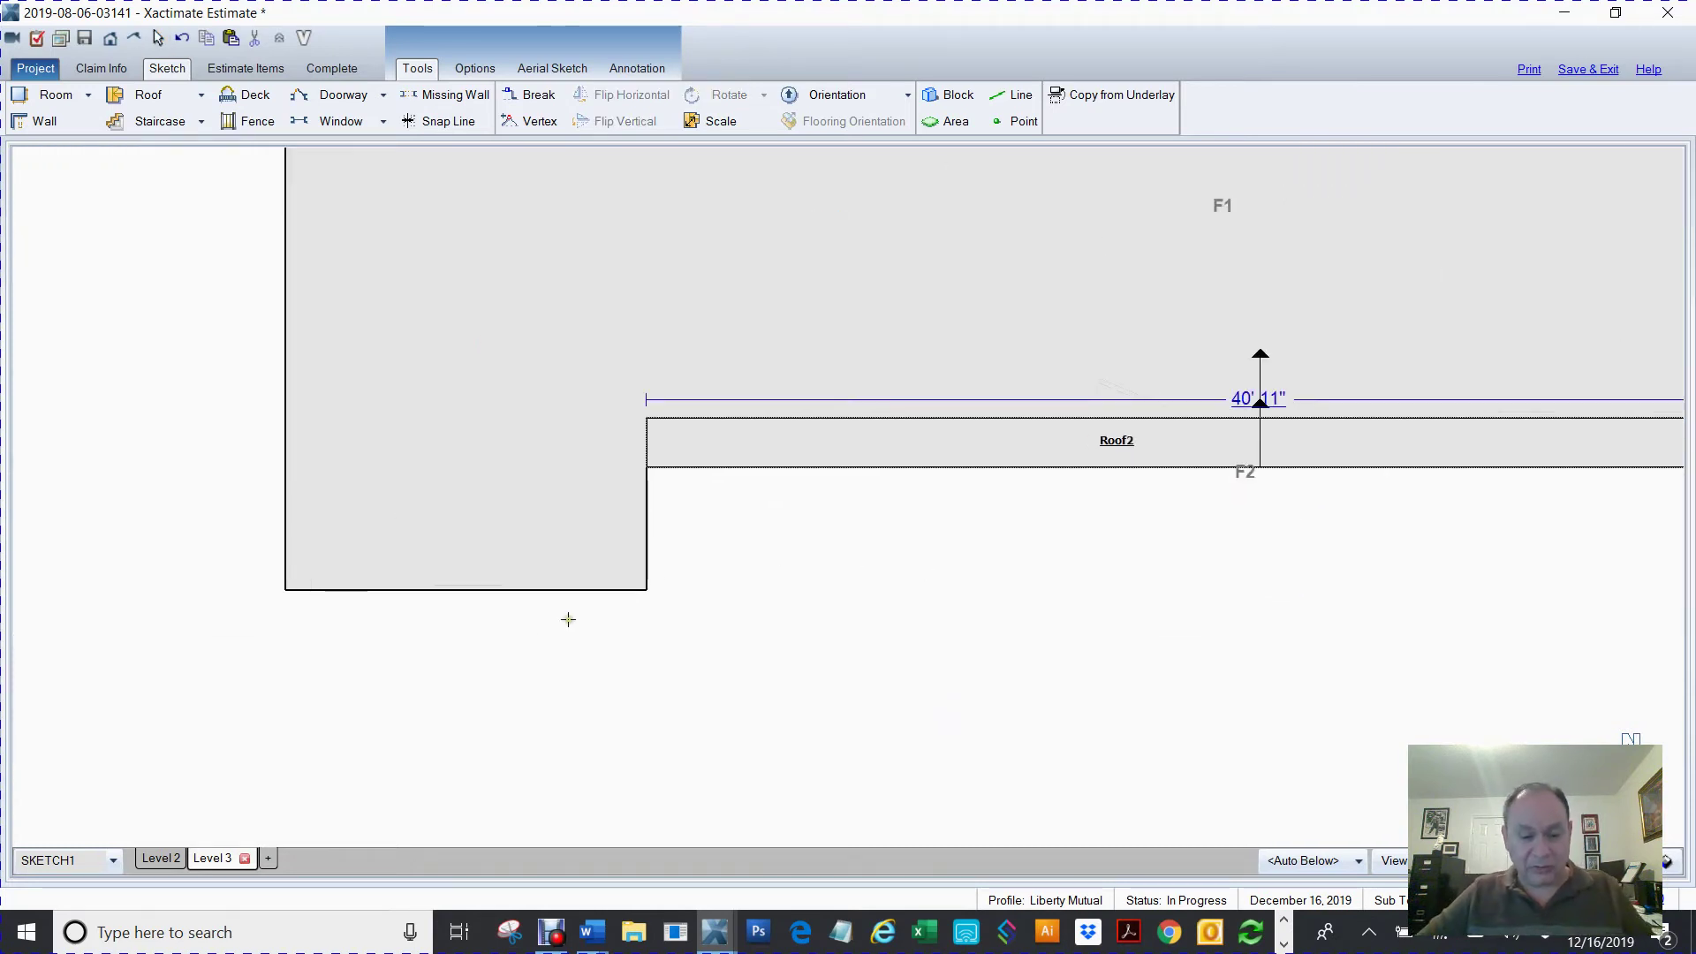
key("ctrl+v")
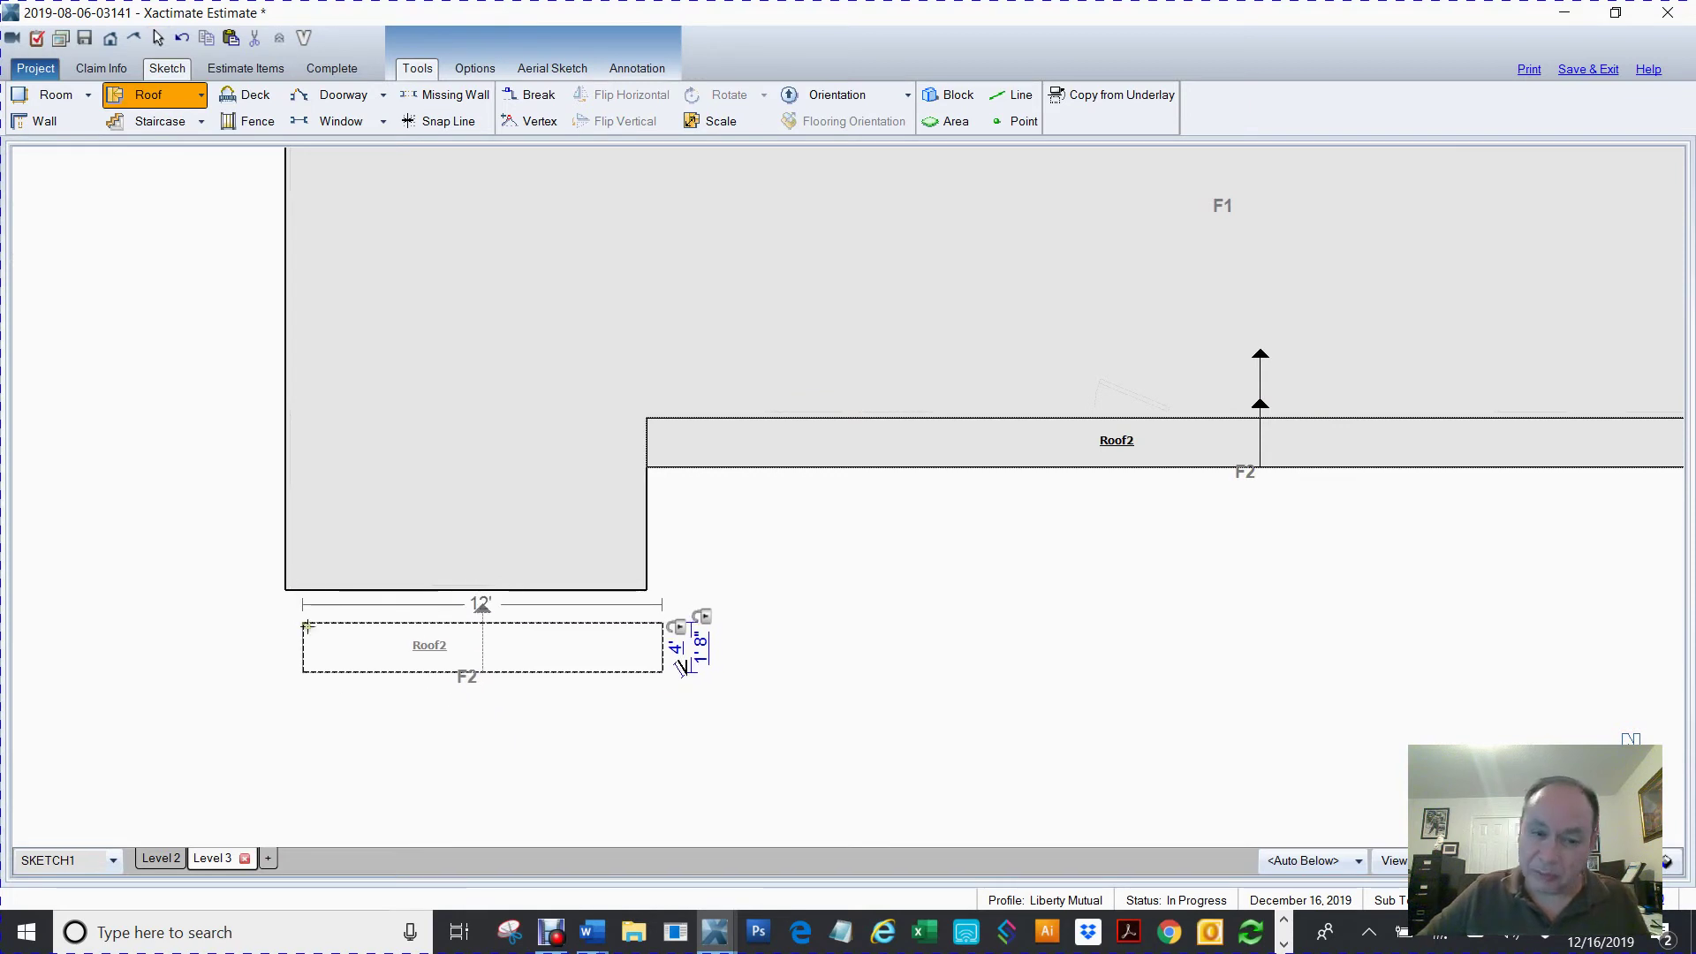
left_click(285, 579)
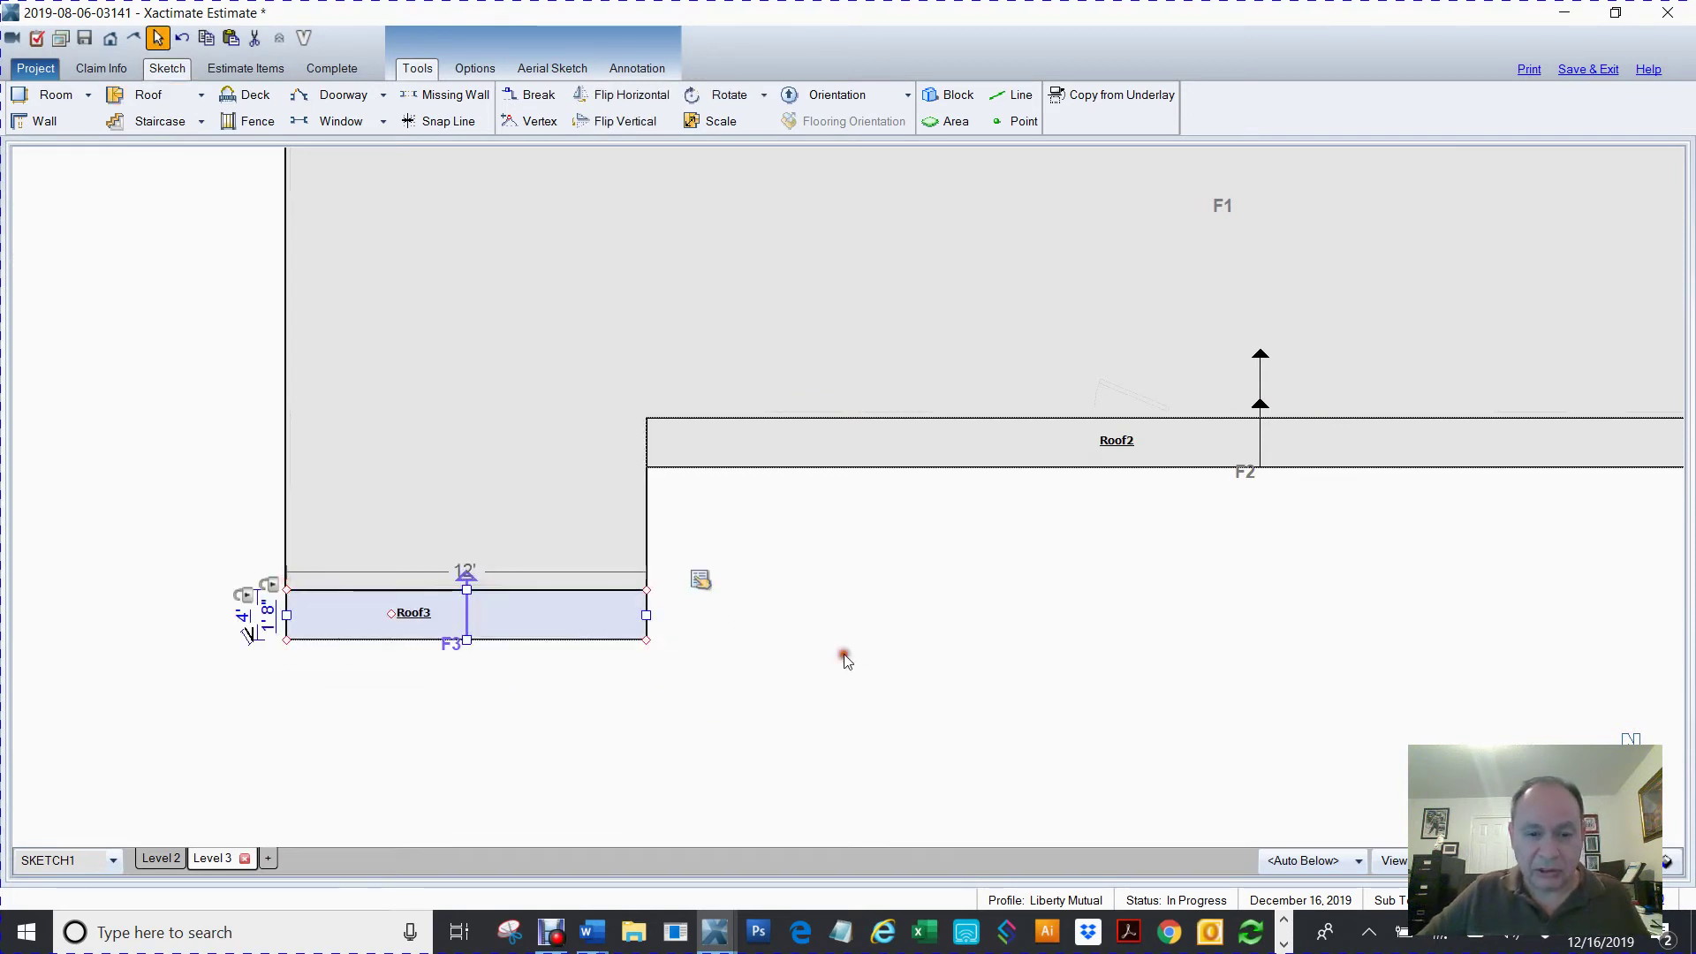
- Paste another copy, rotate it to slope up toward the left wing's inner side, and shorten it to 4' 1" below Roof2
key("r")
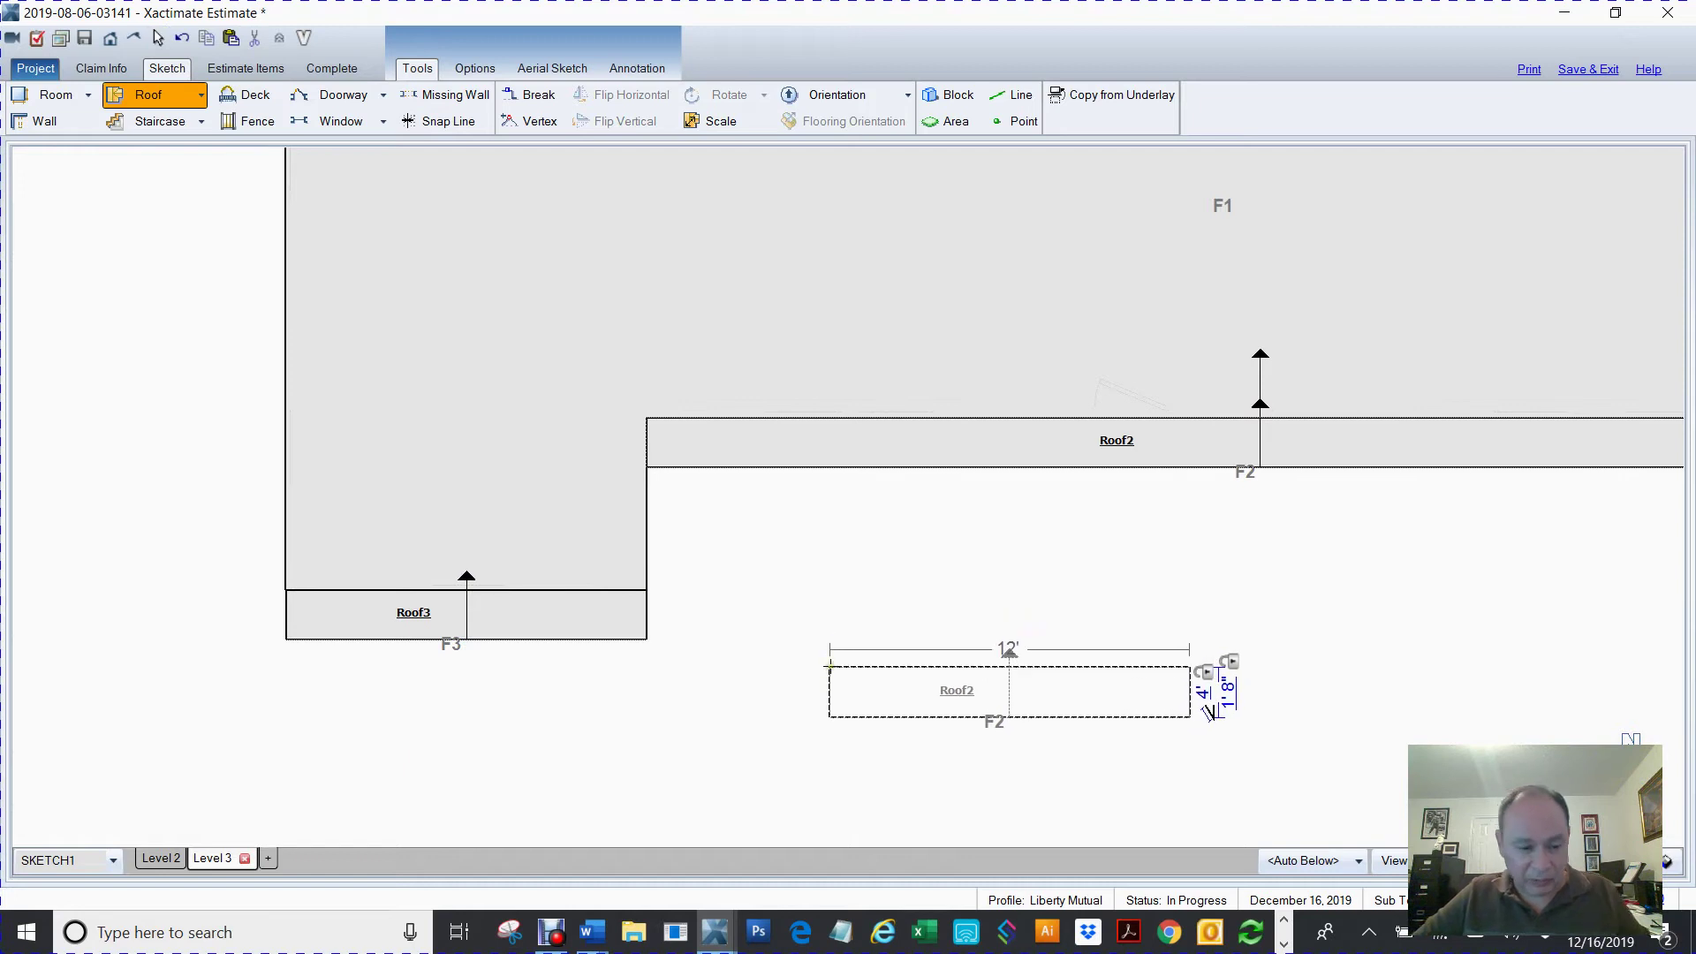
key("Left")
key("Left")
key("Left")
key("Left")
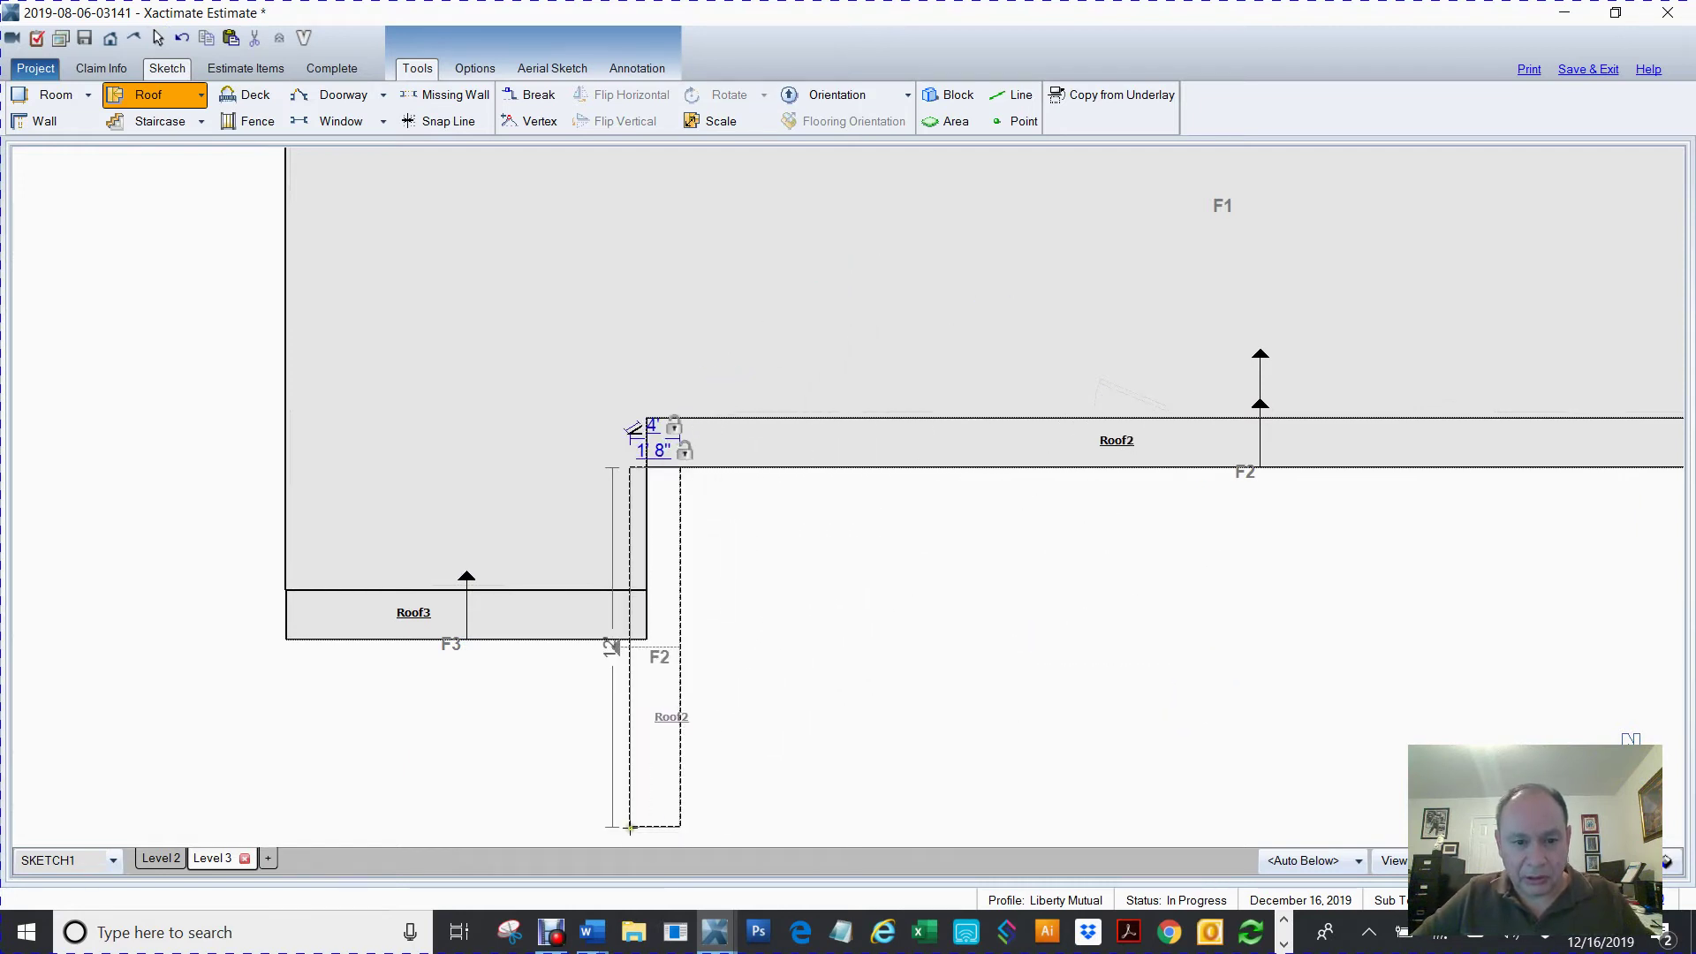
left_click(672, 804)
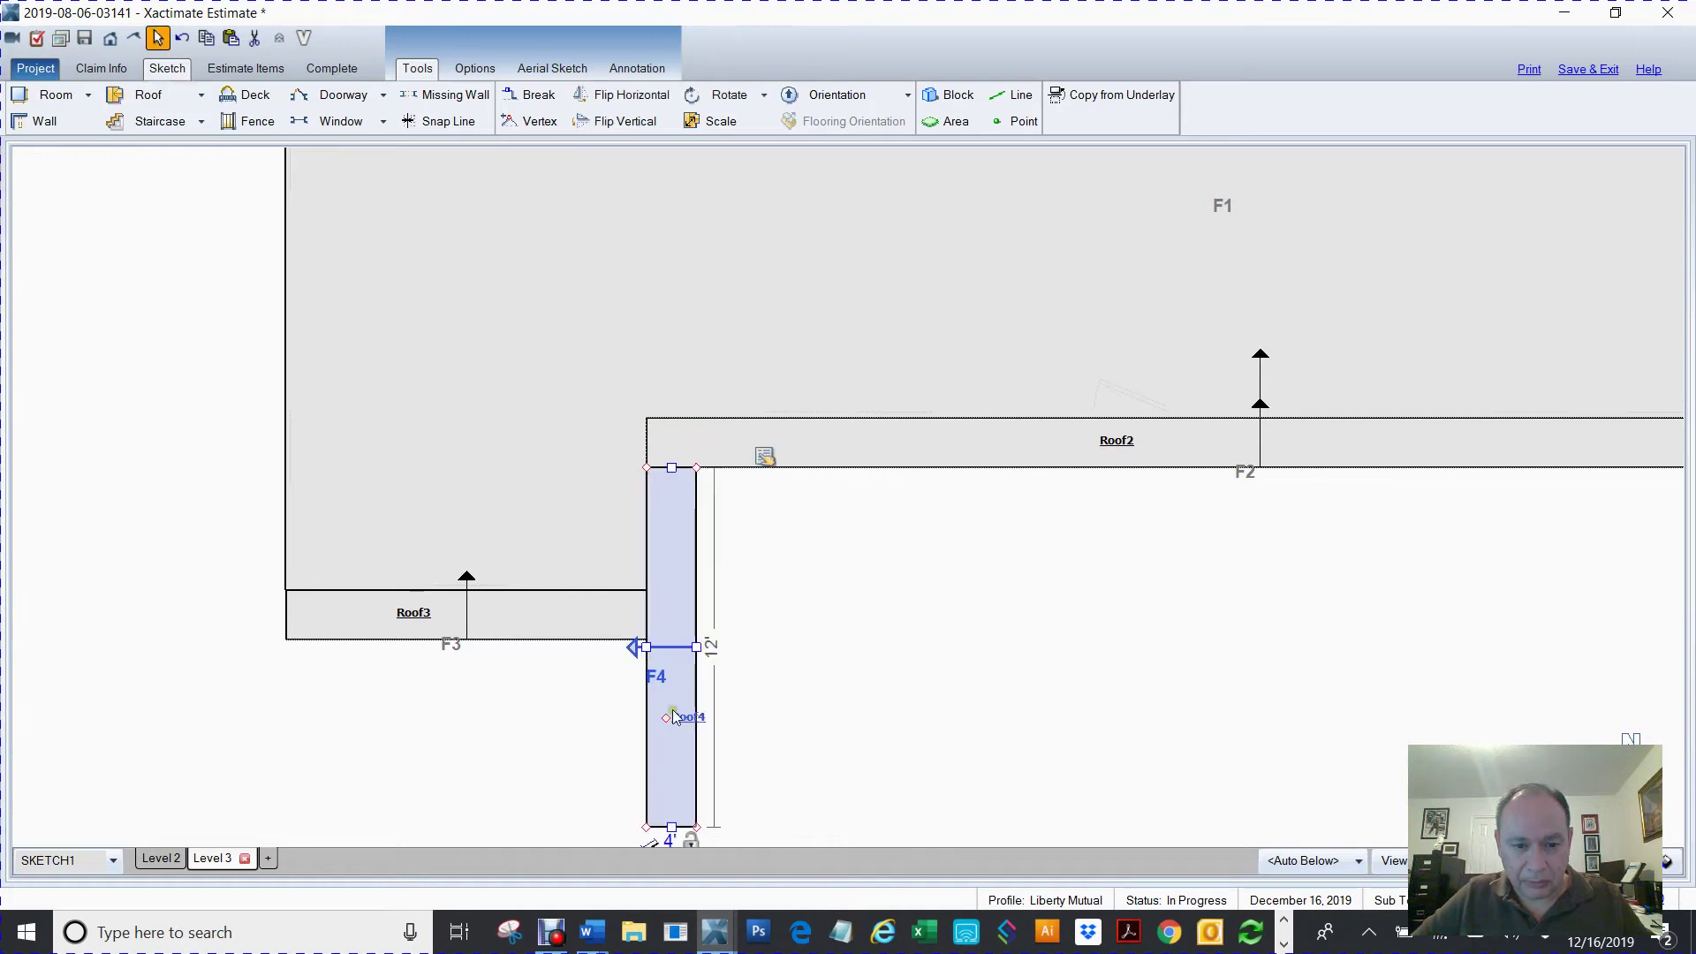
left_click_drag(669, 672, 657, 590)
- Paste a rotated copy of the shed roof along the left wing's outer edge and stretch it to 18' 4"
scroll(762, 654, "down", 3)
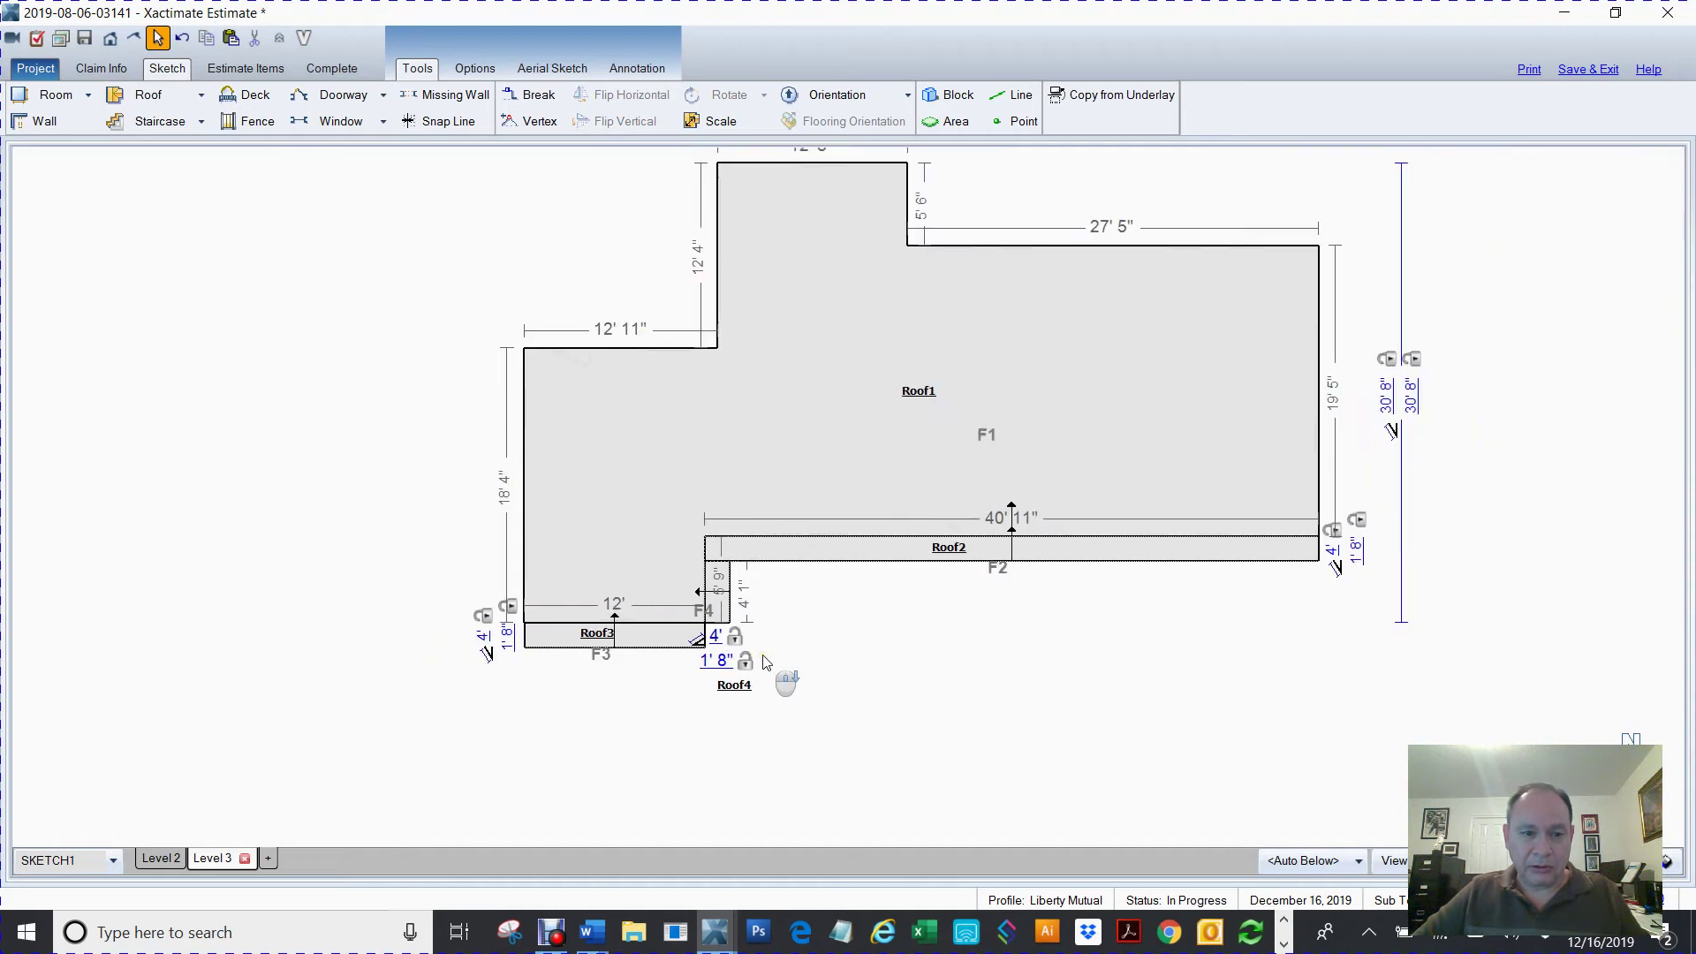
middle_click_drag(371, 581, 568, 590)
key("ctrl+v")
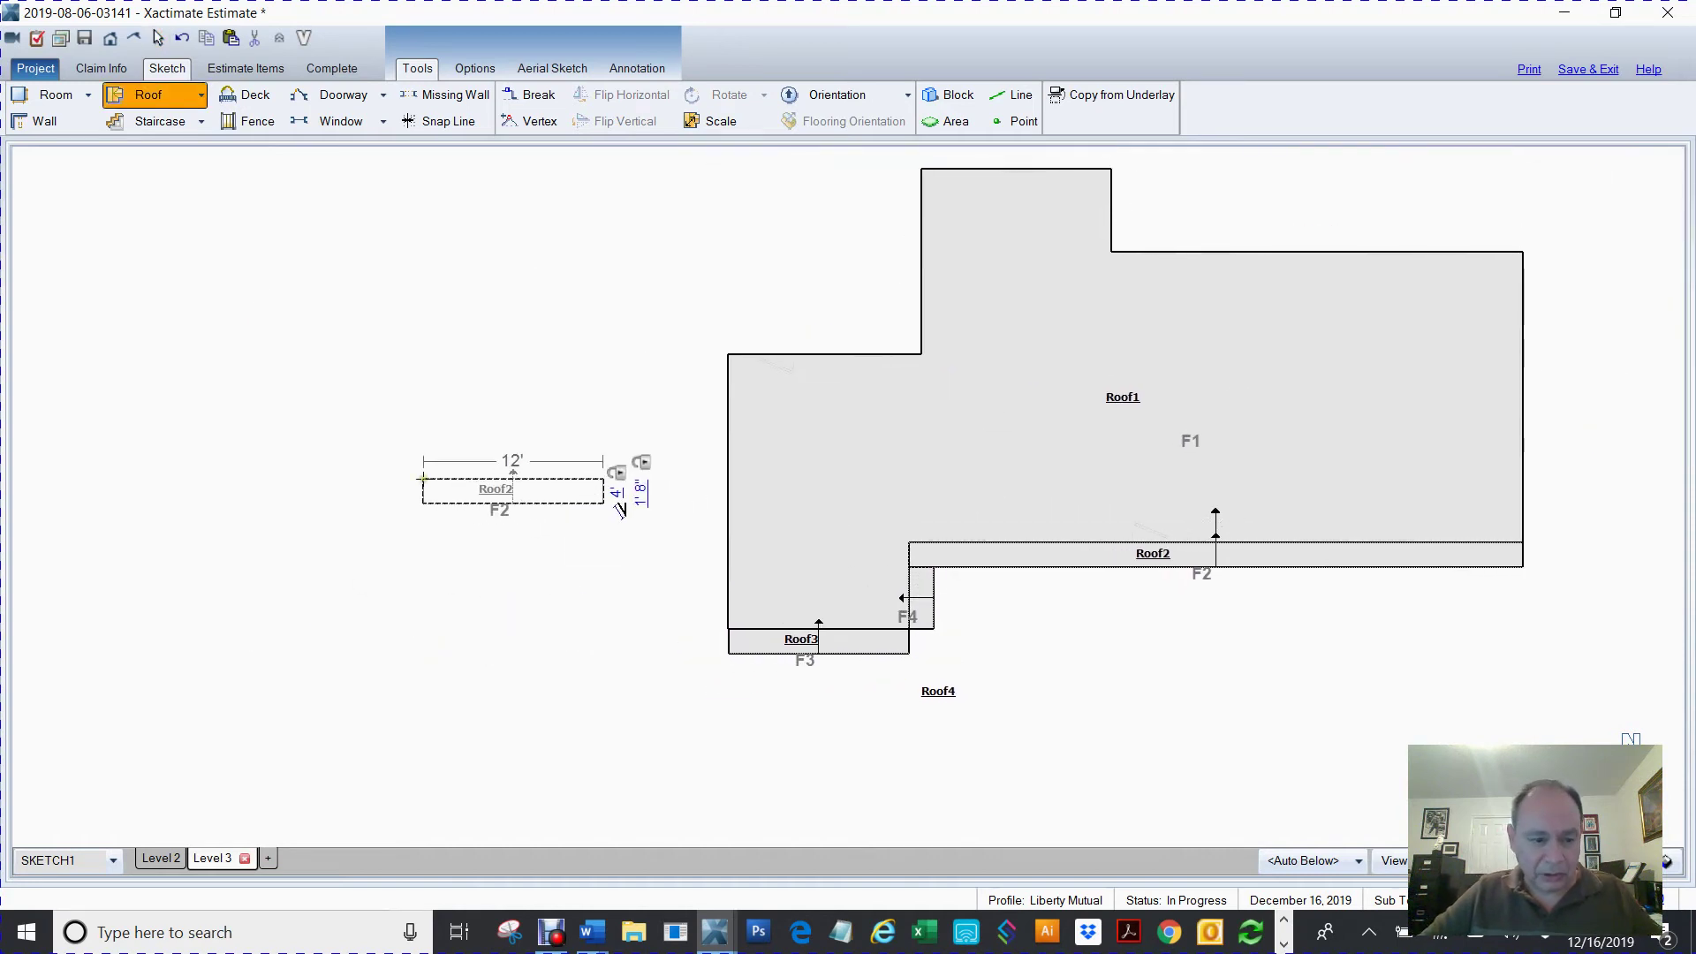
key("r")
key("r")
left_click_drag(597, 434, 732, 359)
left_click_drag(731, 425, 731, 425)
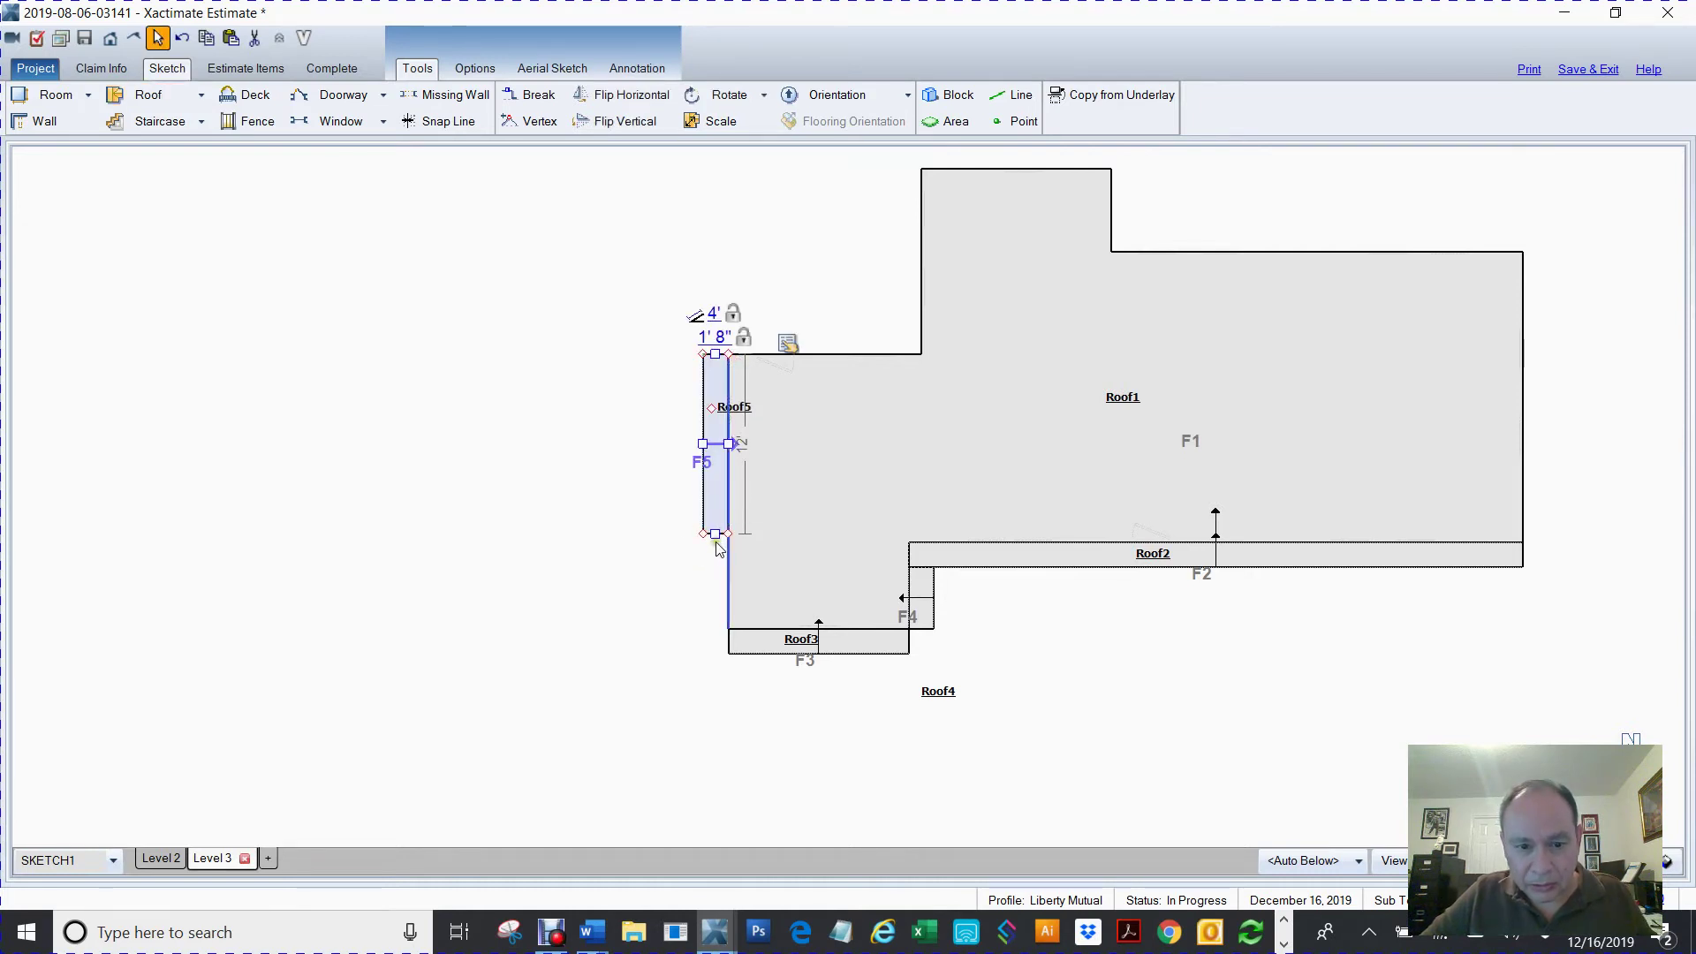
left_click_drag(718, 535, 733, 629)
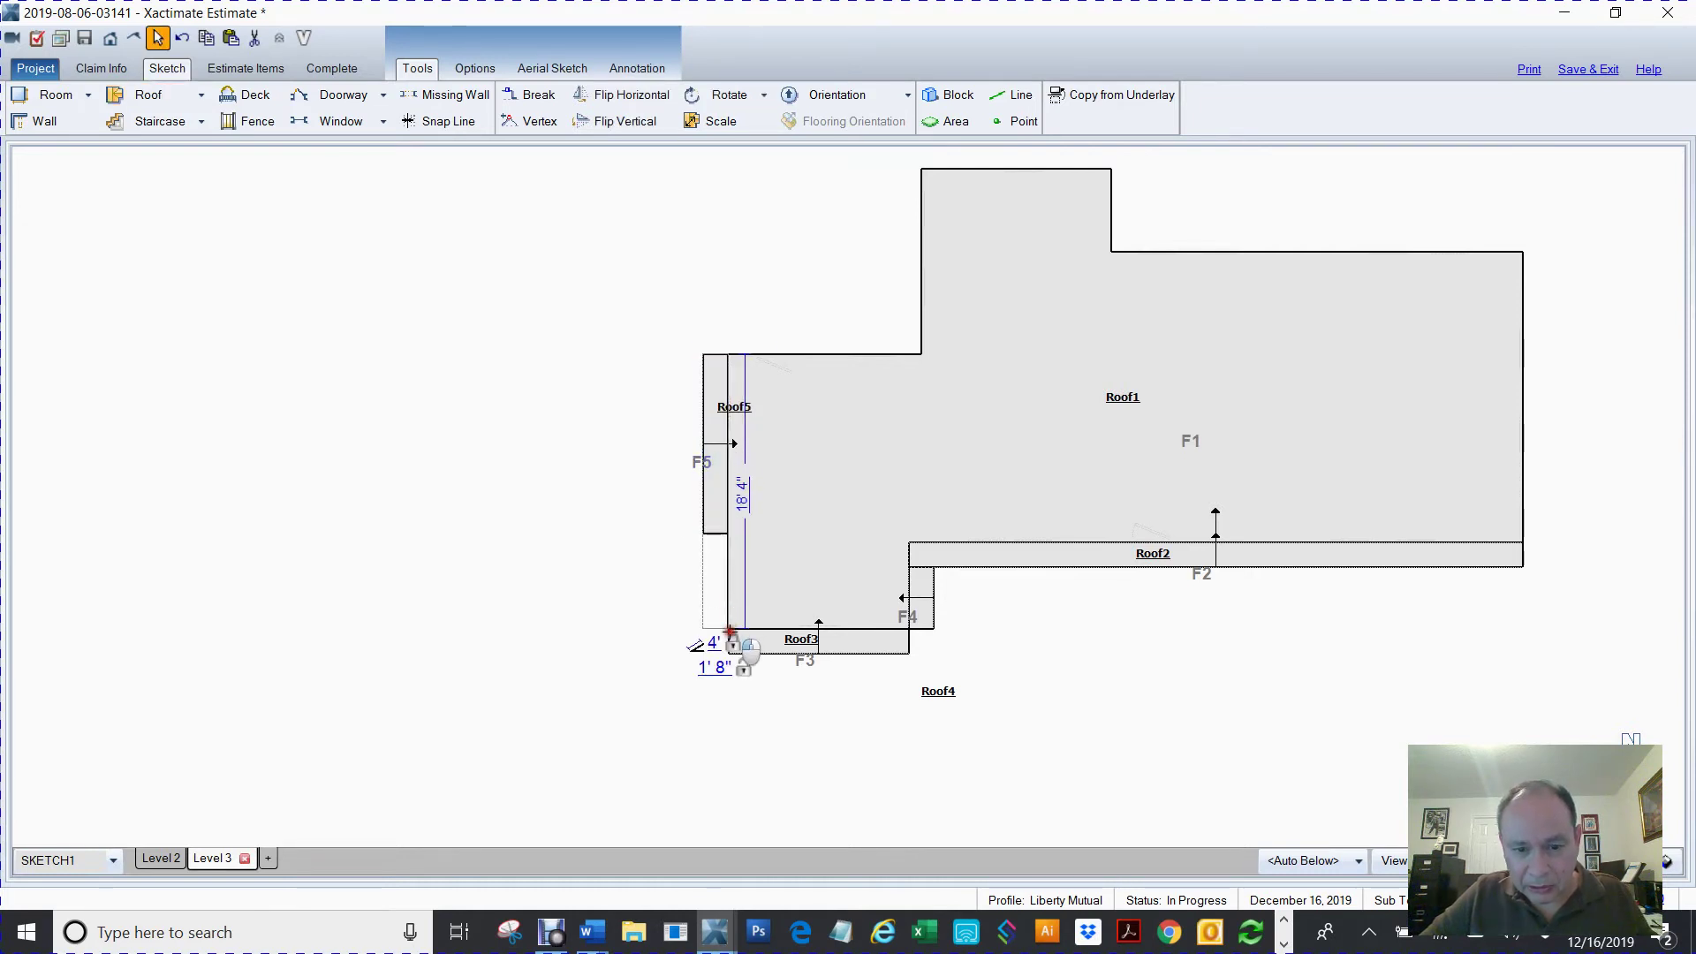
left_click(504, 544)
- Paste a copy of the shed roof rotated 180 degrees and snap it against the left wing's rear edge
key("ctrl+v")
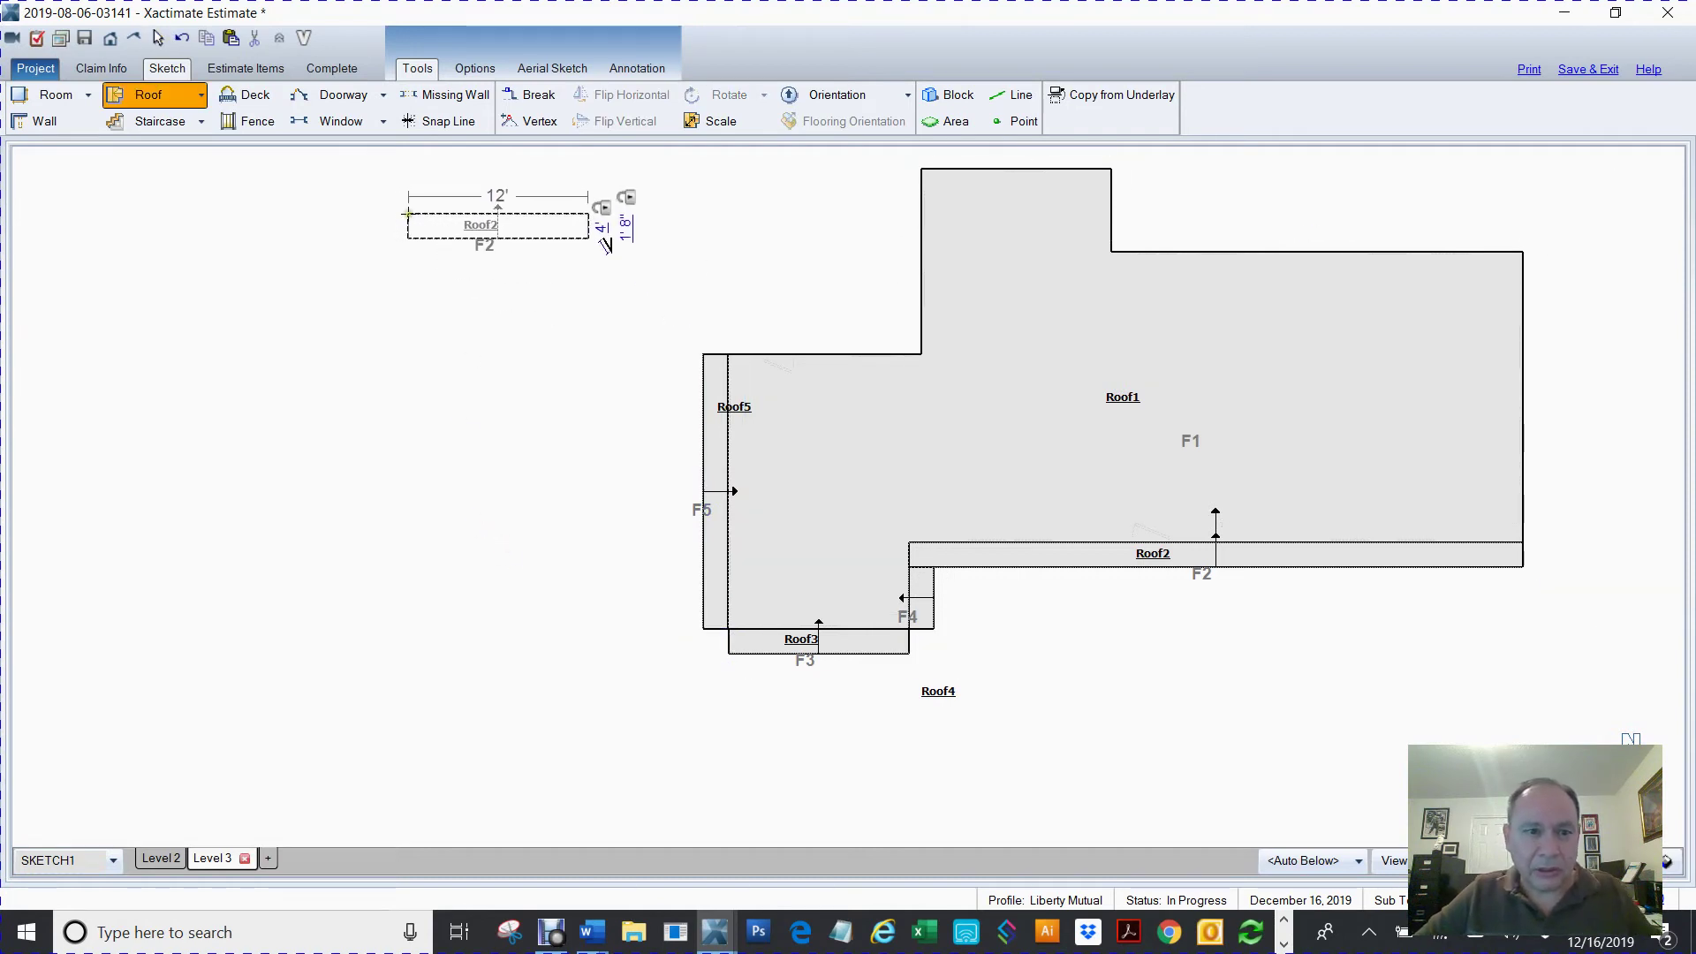
scroll(530, 214, "down", 3)
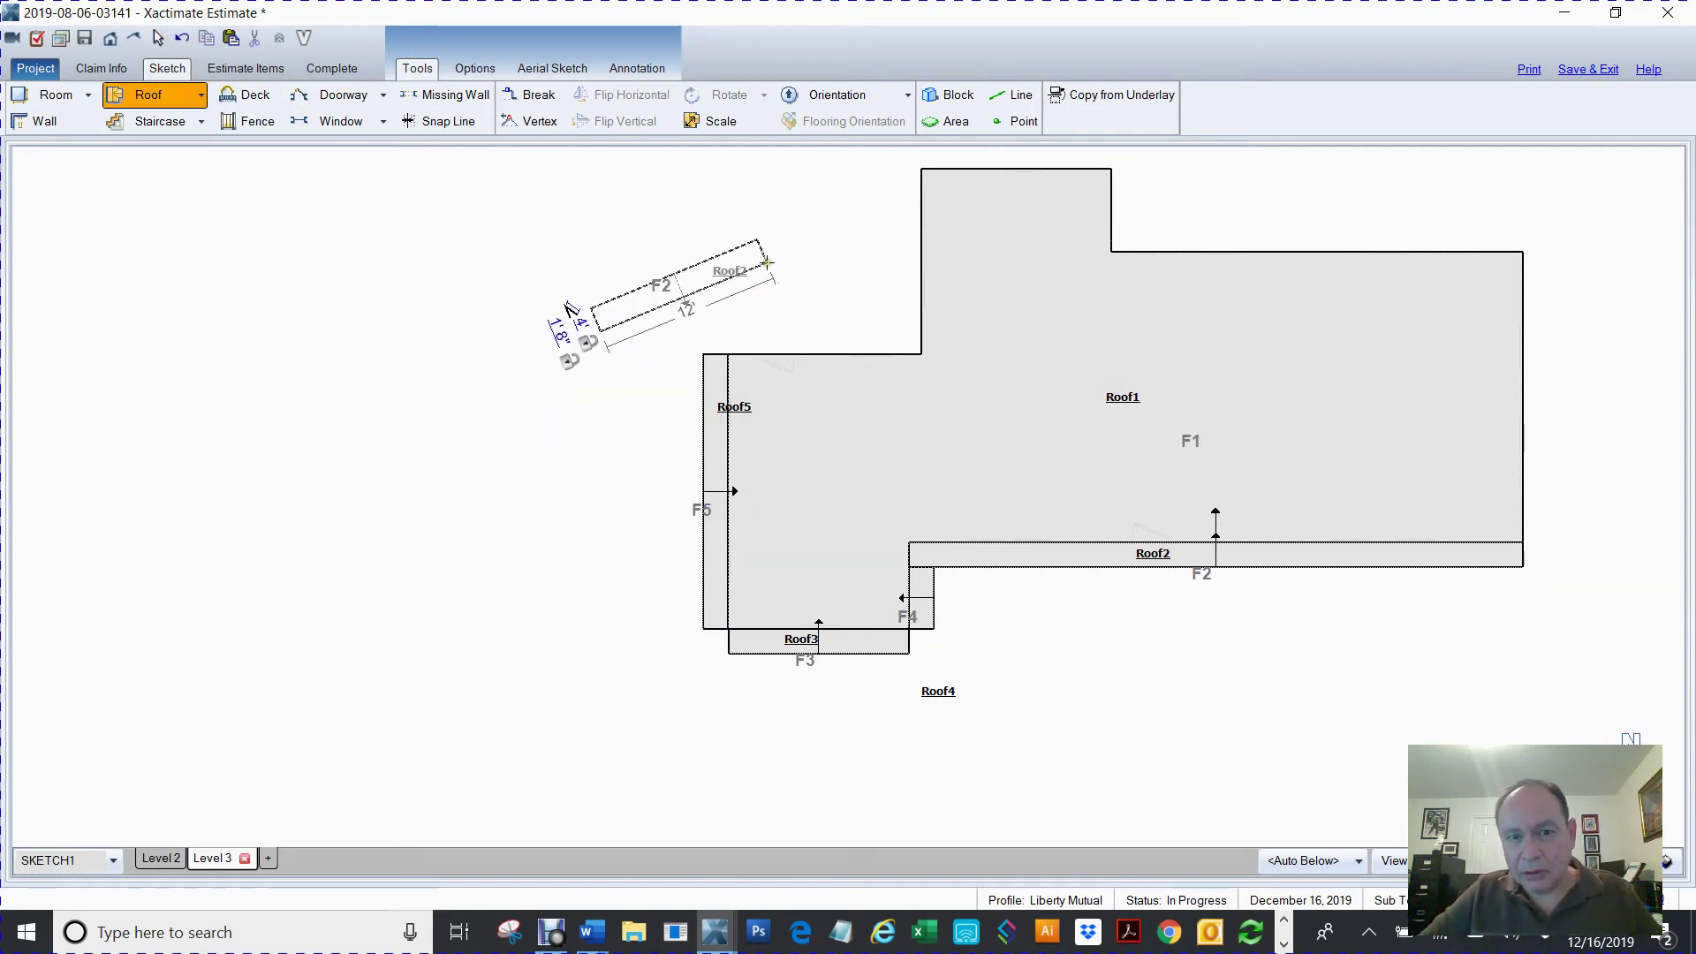
left_click(921, 348)
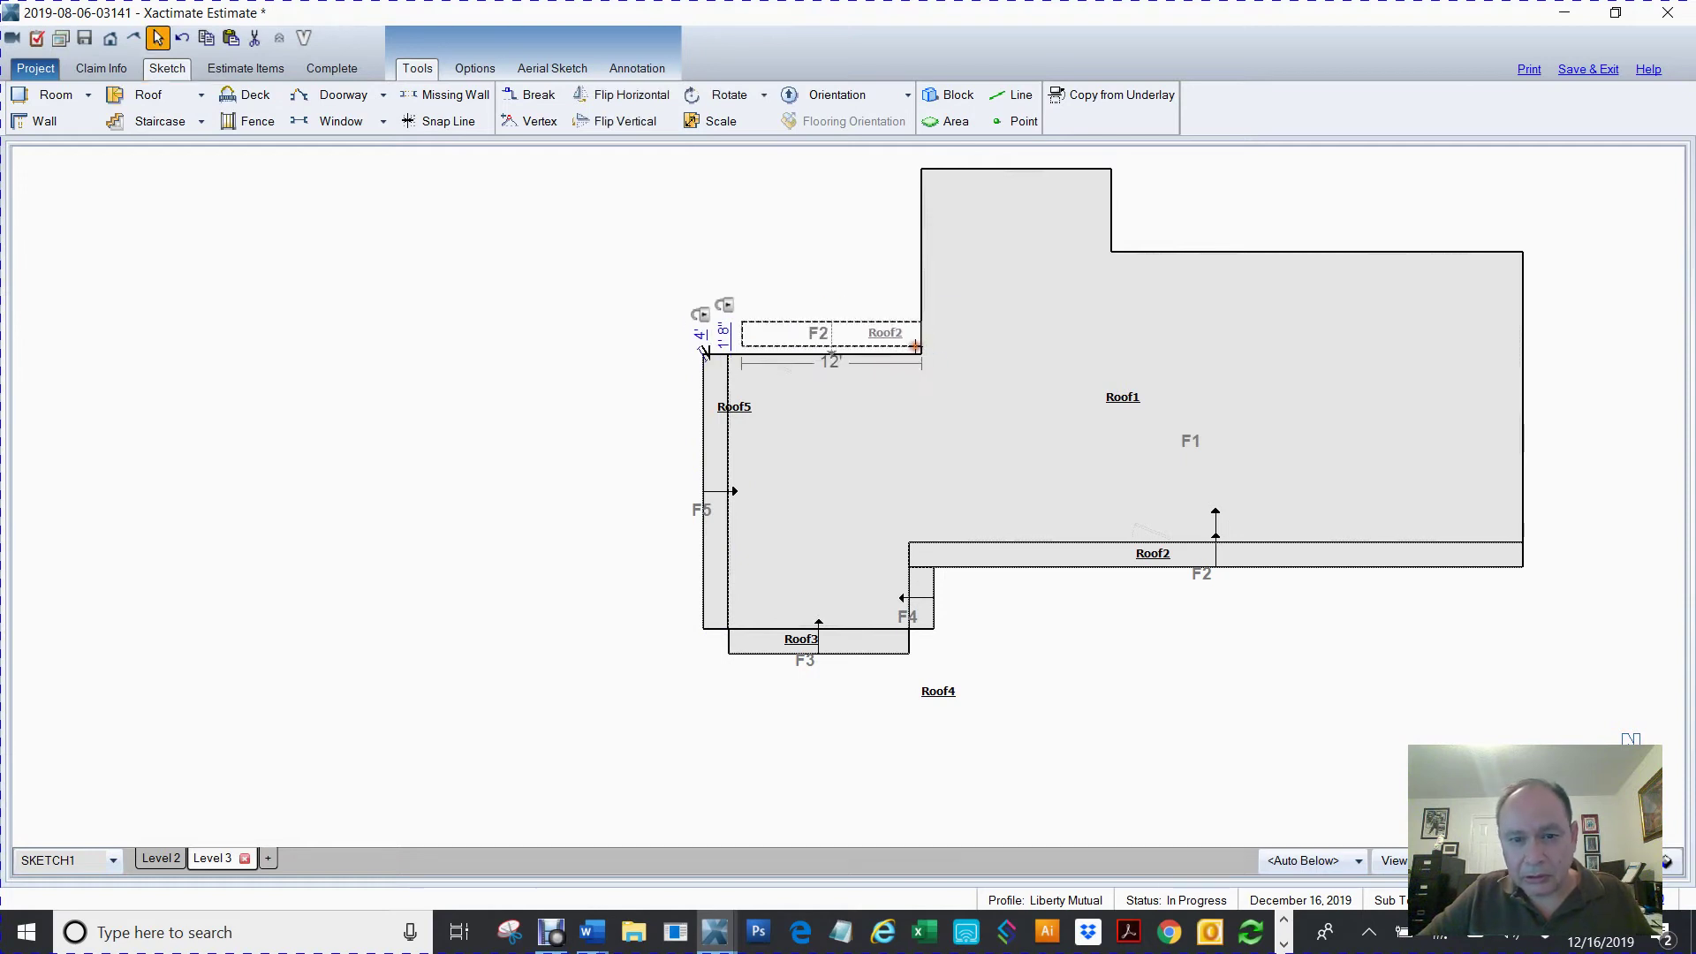
left_click_drag(860, 332, 806, 345)
left_click(801, 338)
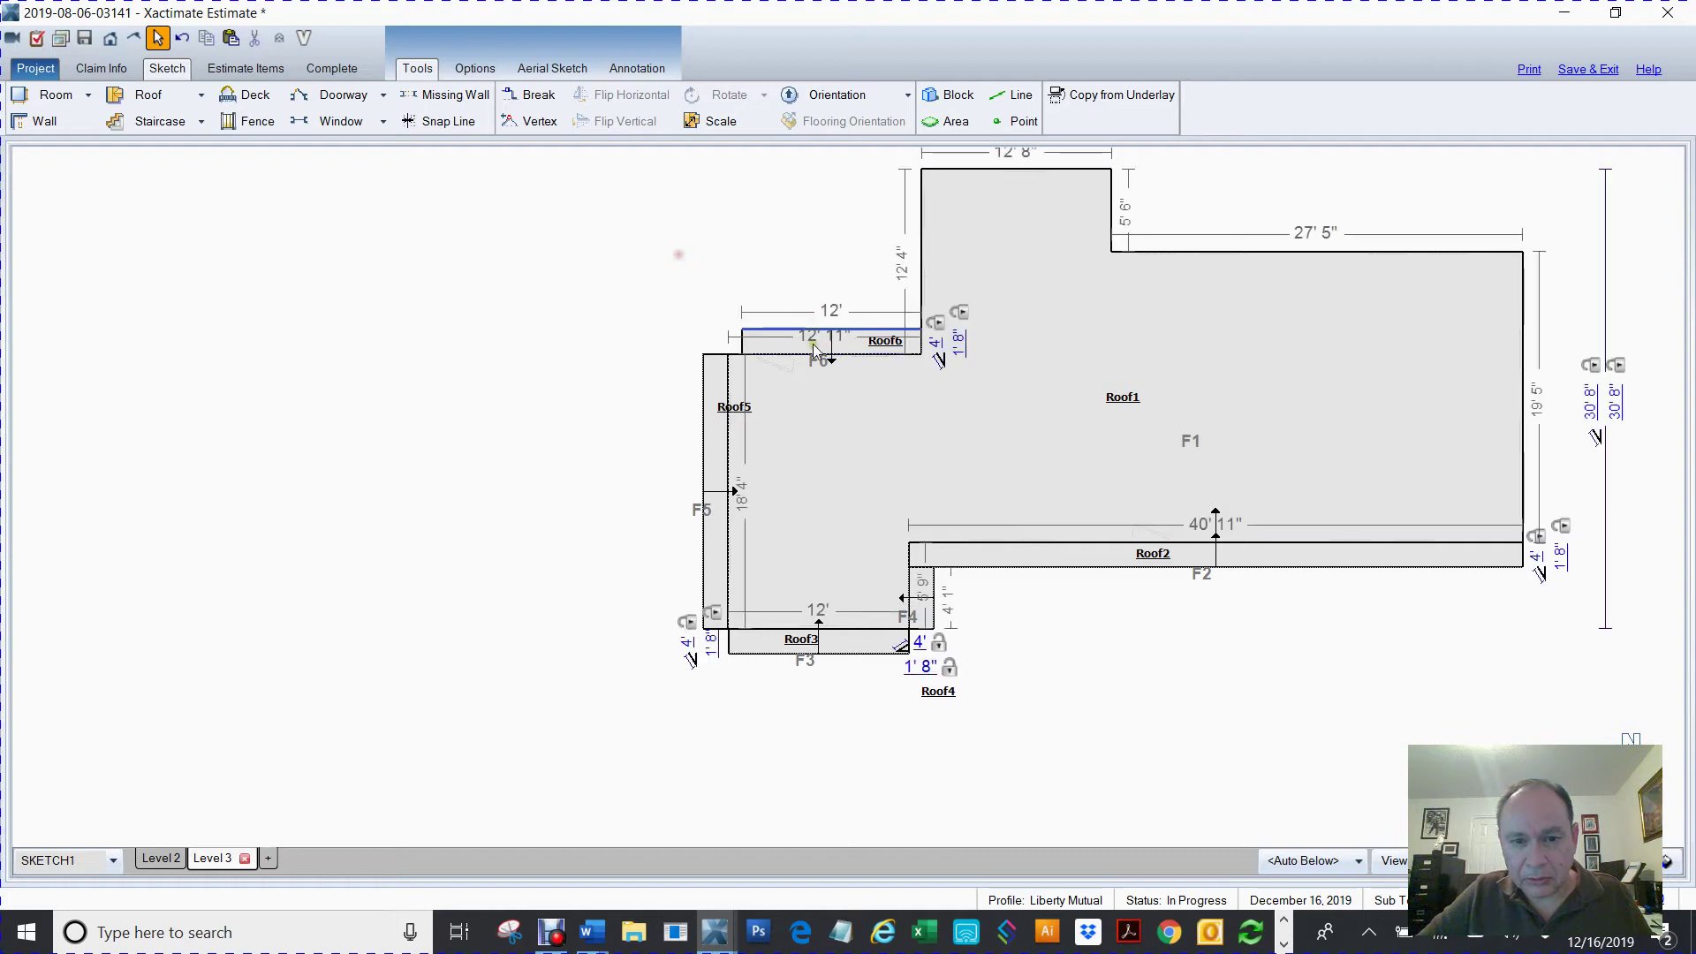
- Stretch the rear shed roof's left end to the left wing's corner for a length of 12' 11"
left_click(845, 344)
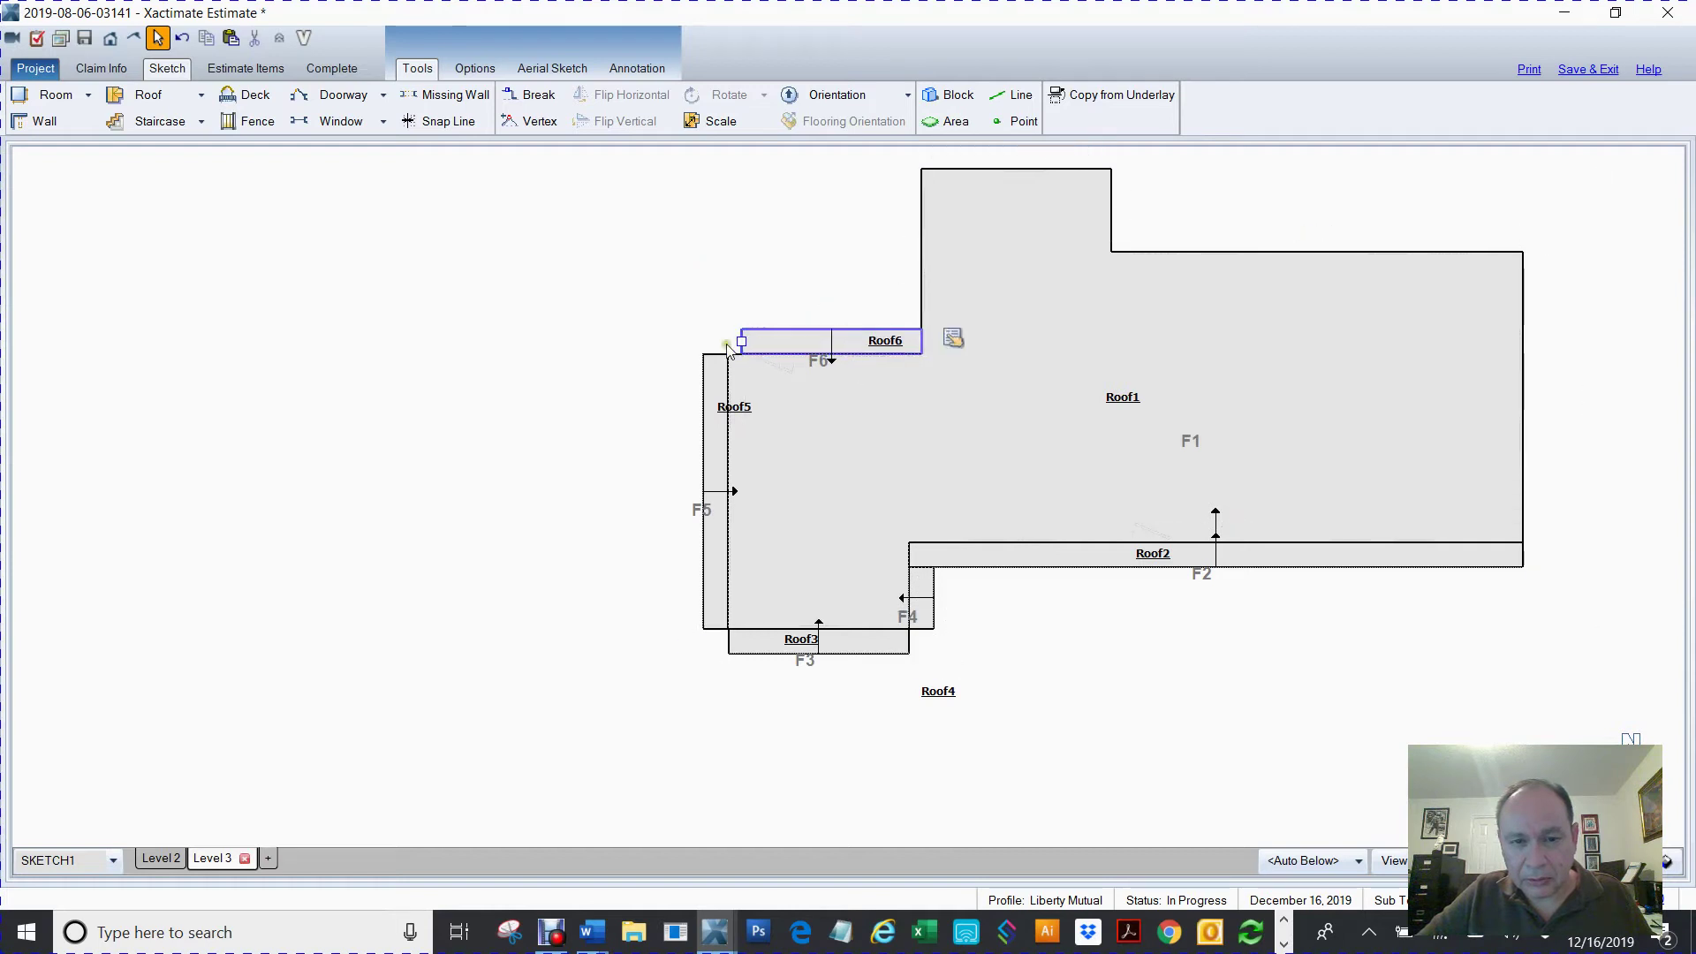
scroll(795, 304, "up", 5)
left_click(886, 428)
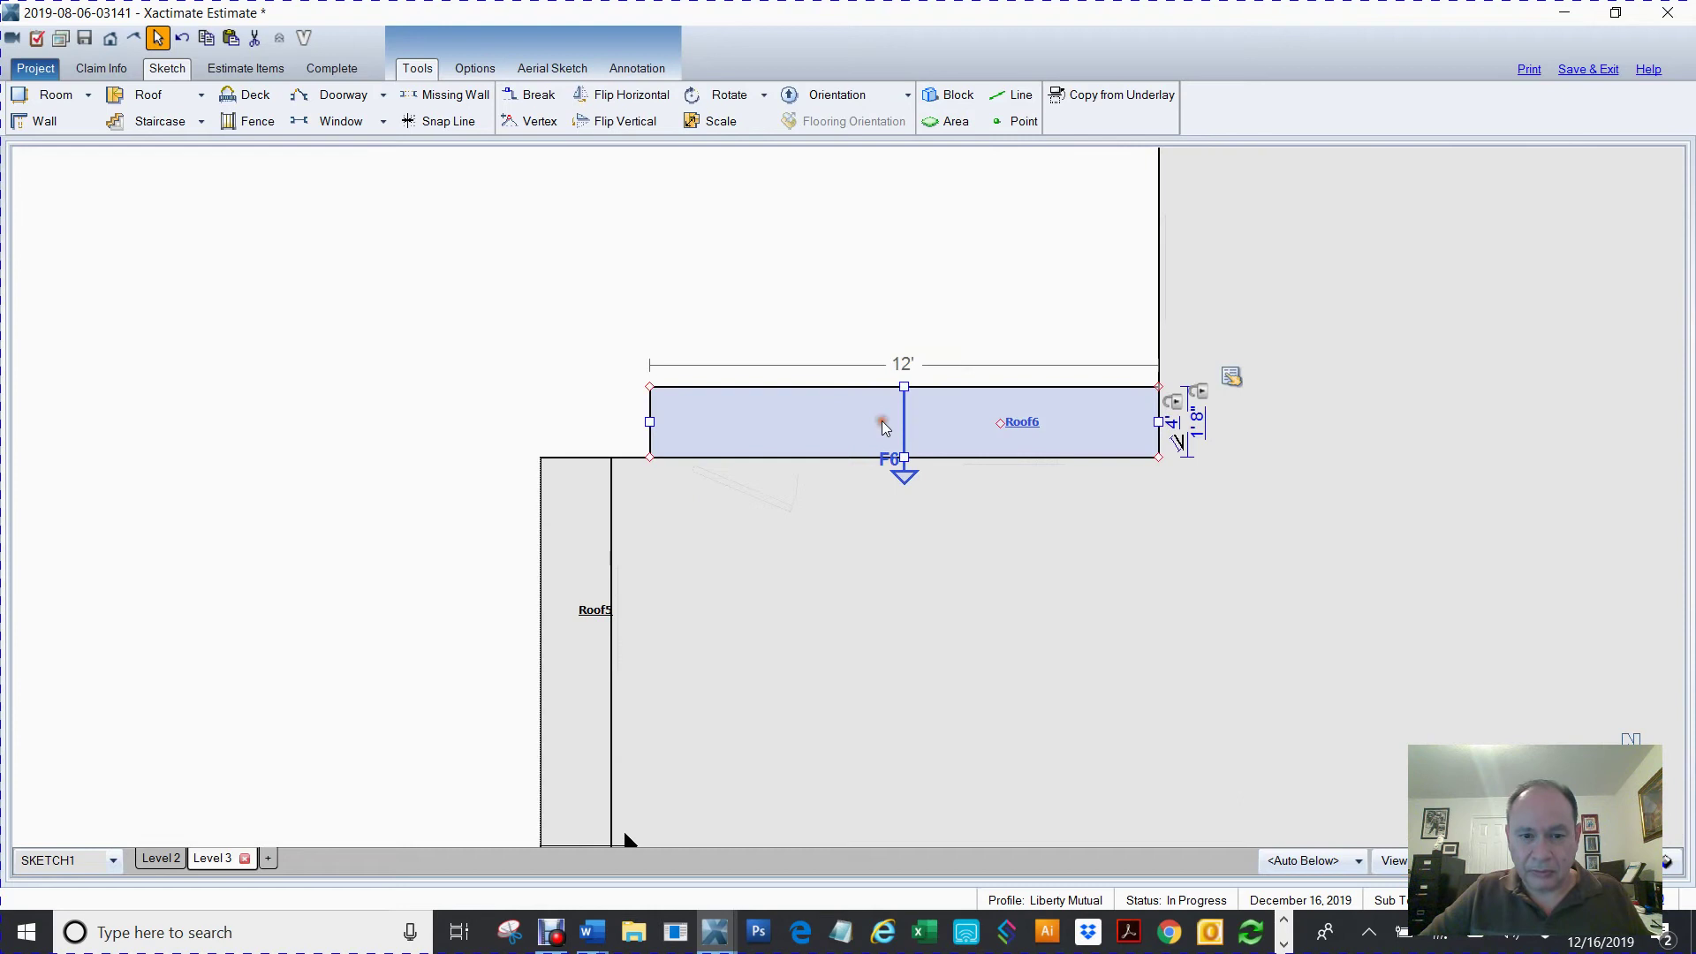
left_click_drag(649, 422, 609, 428)
left_click(416, 394)
scroll(282, 360, "down", 4)
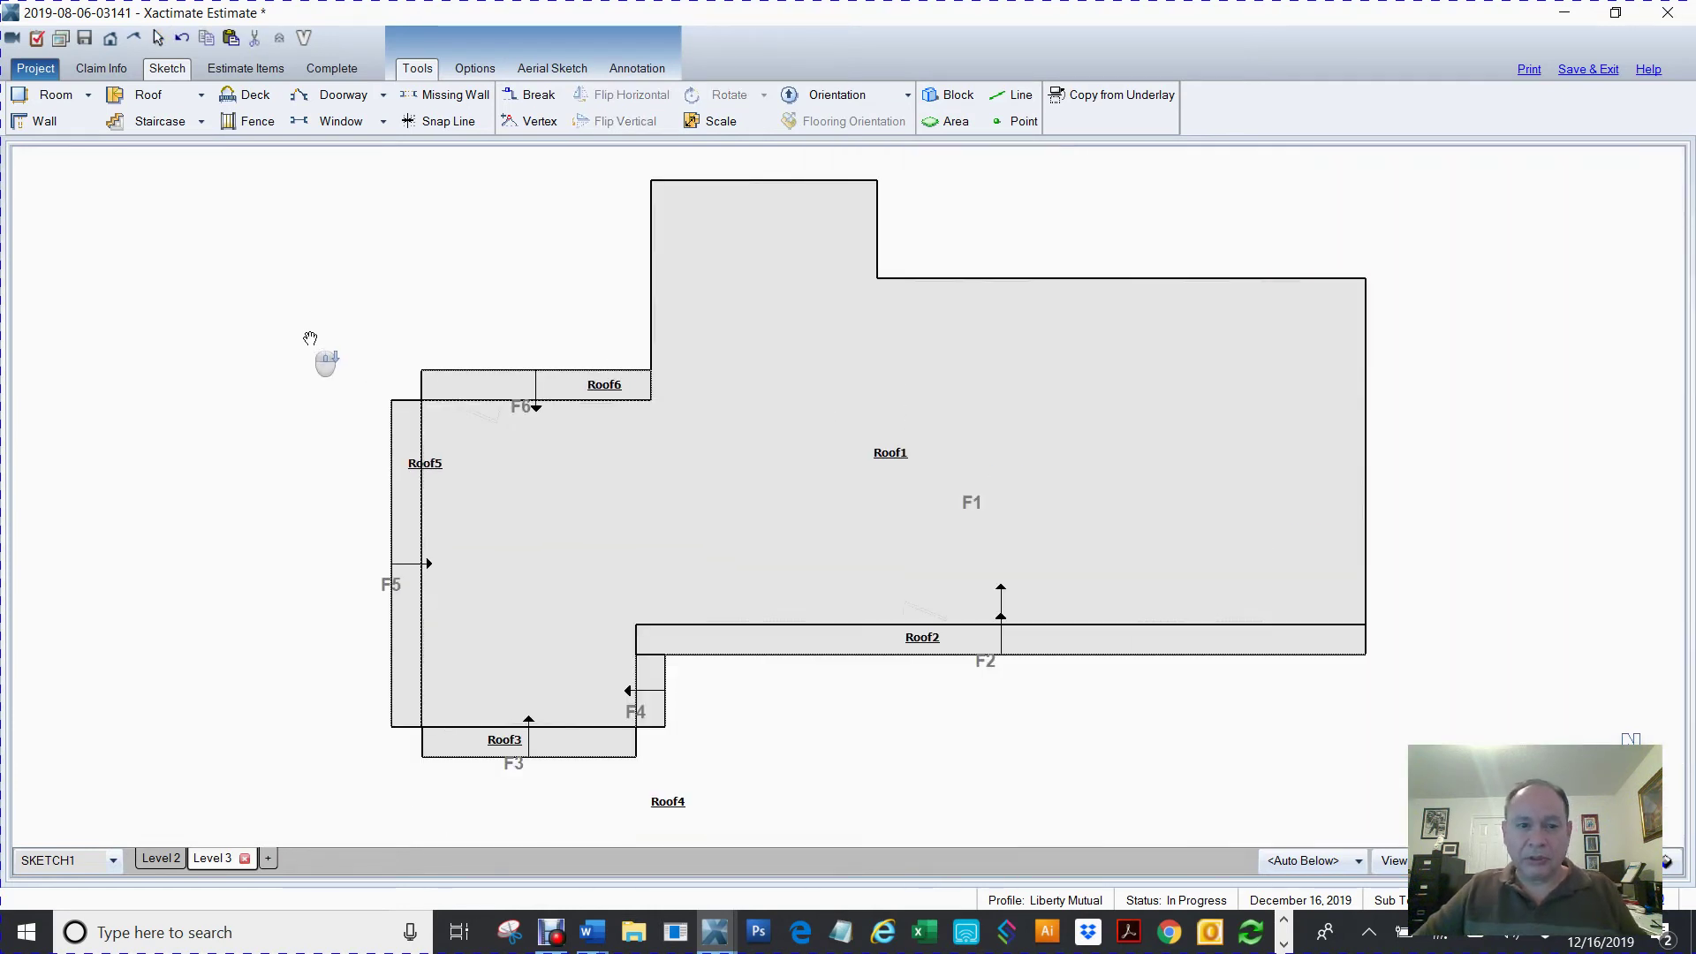
left_click(344, 270)
mouse_move(344, 270)
left_mouse_down()
mouse_move(469, 402)
mouse_move(456, 388)
left_mouse_up()
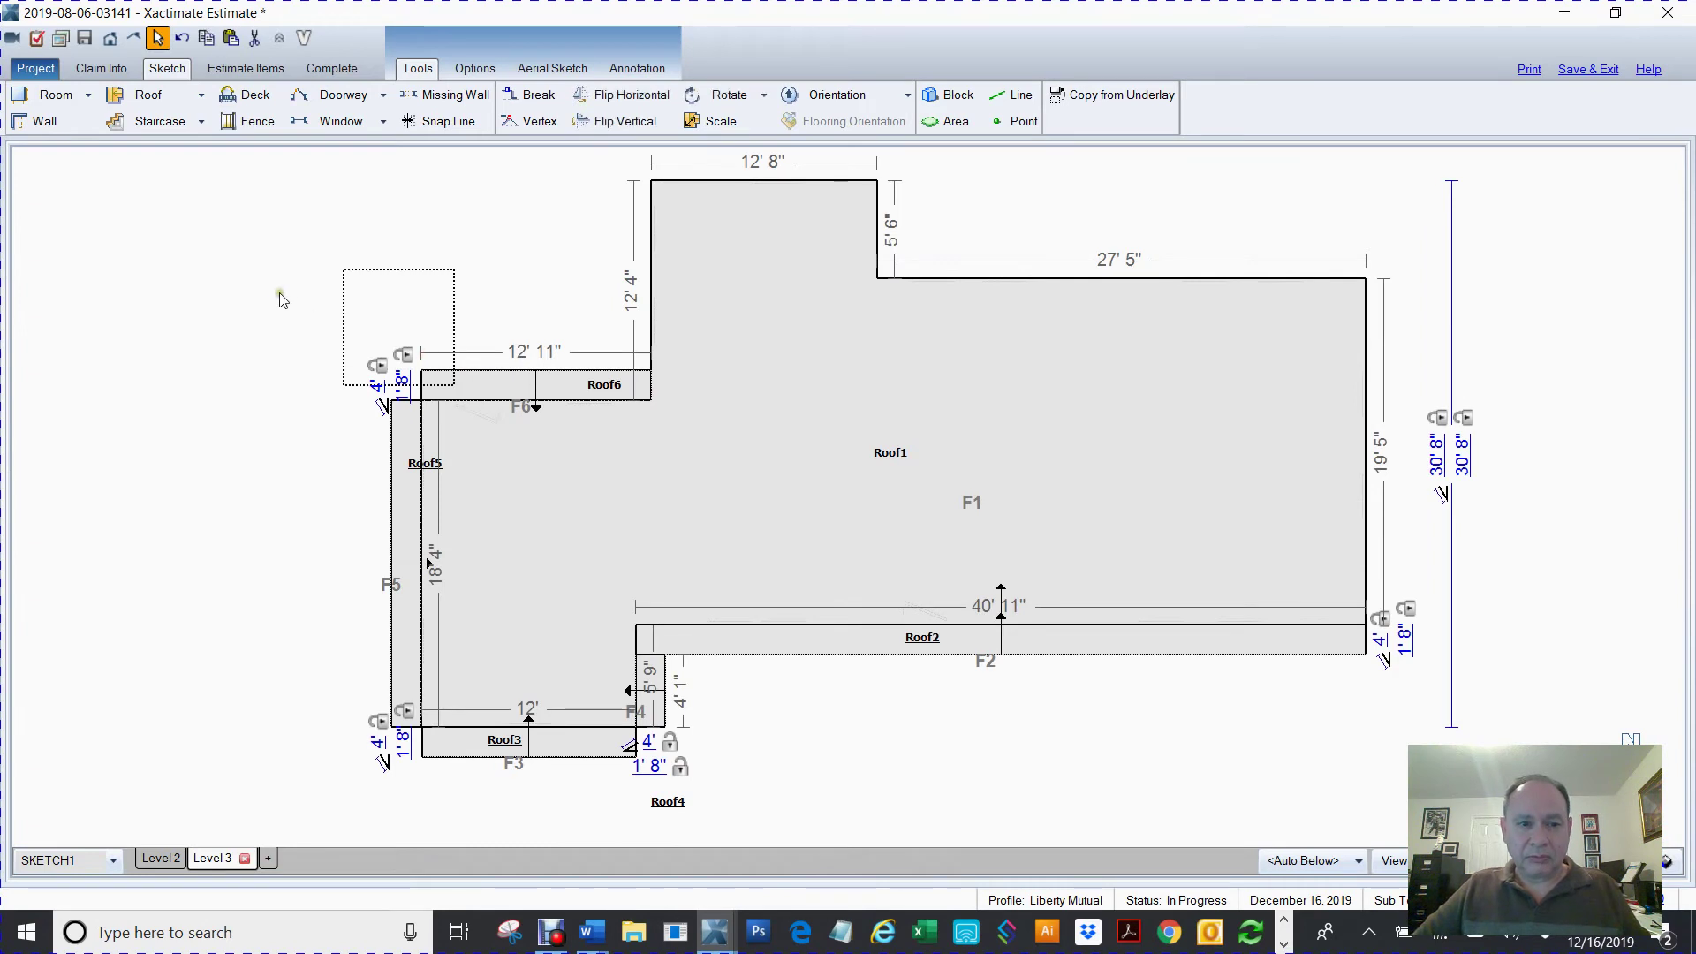
- Paste a rotated copy of the shed roof along the rear projection's left edge above Roof6 and shorten it to 10' 8"
middle_click_drag(272, 296, 421, 452)
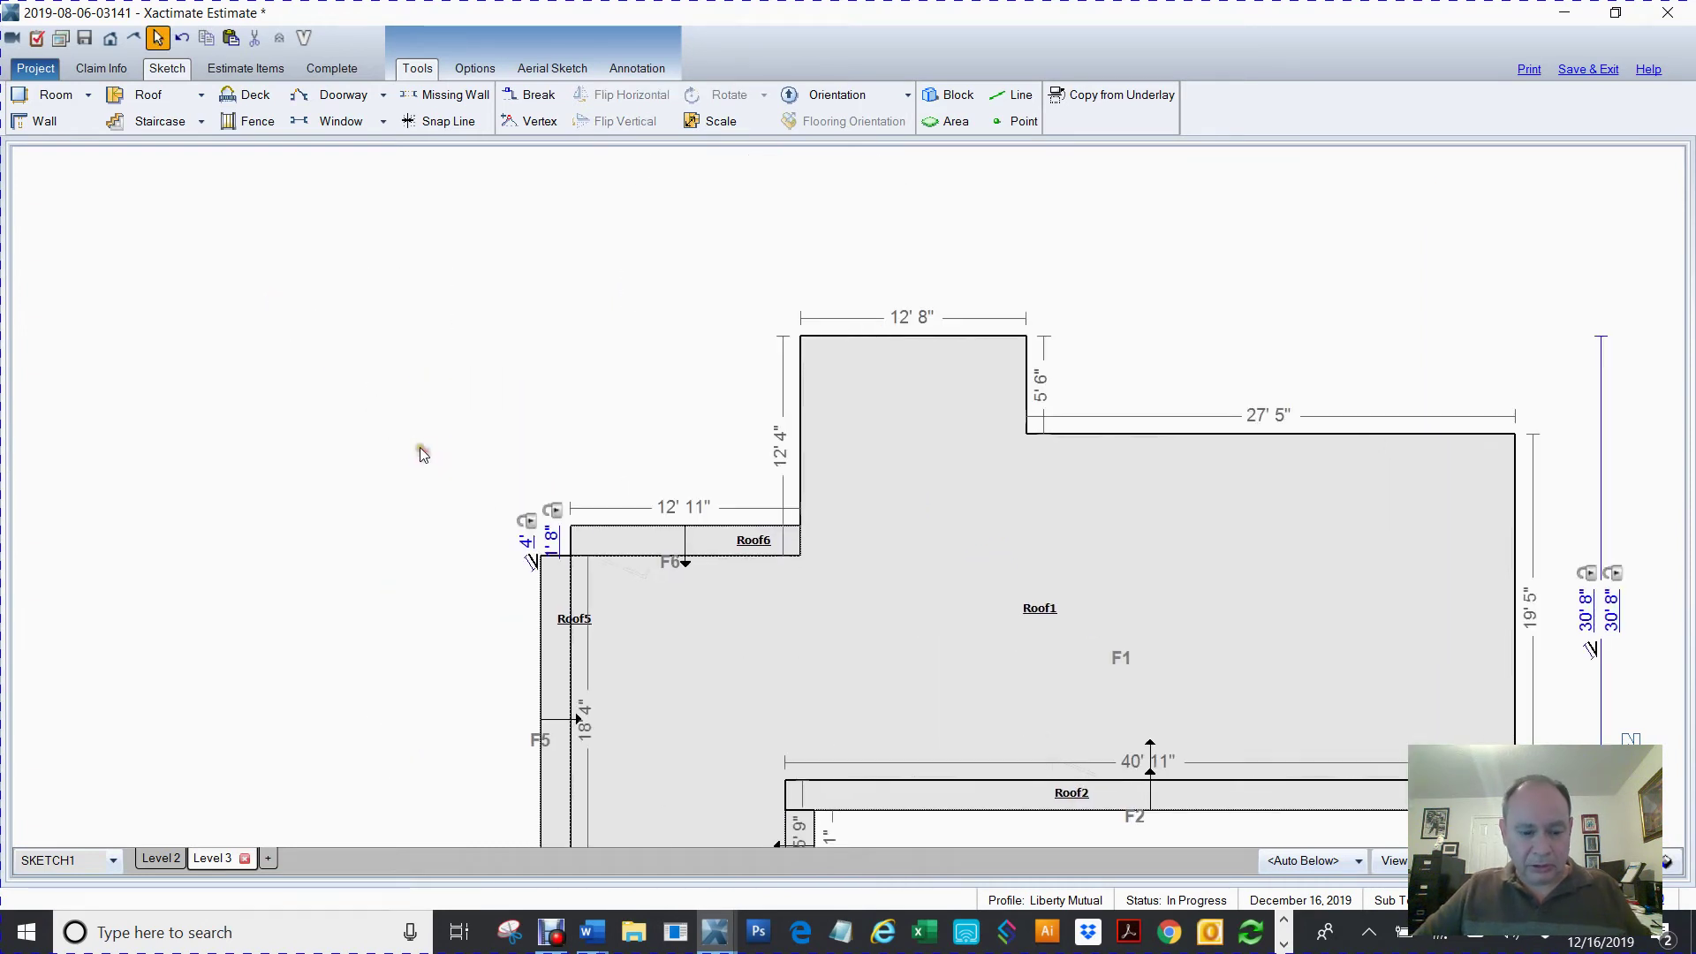
key("ctrl+v")
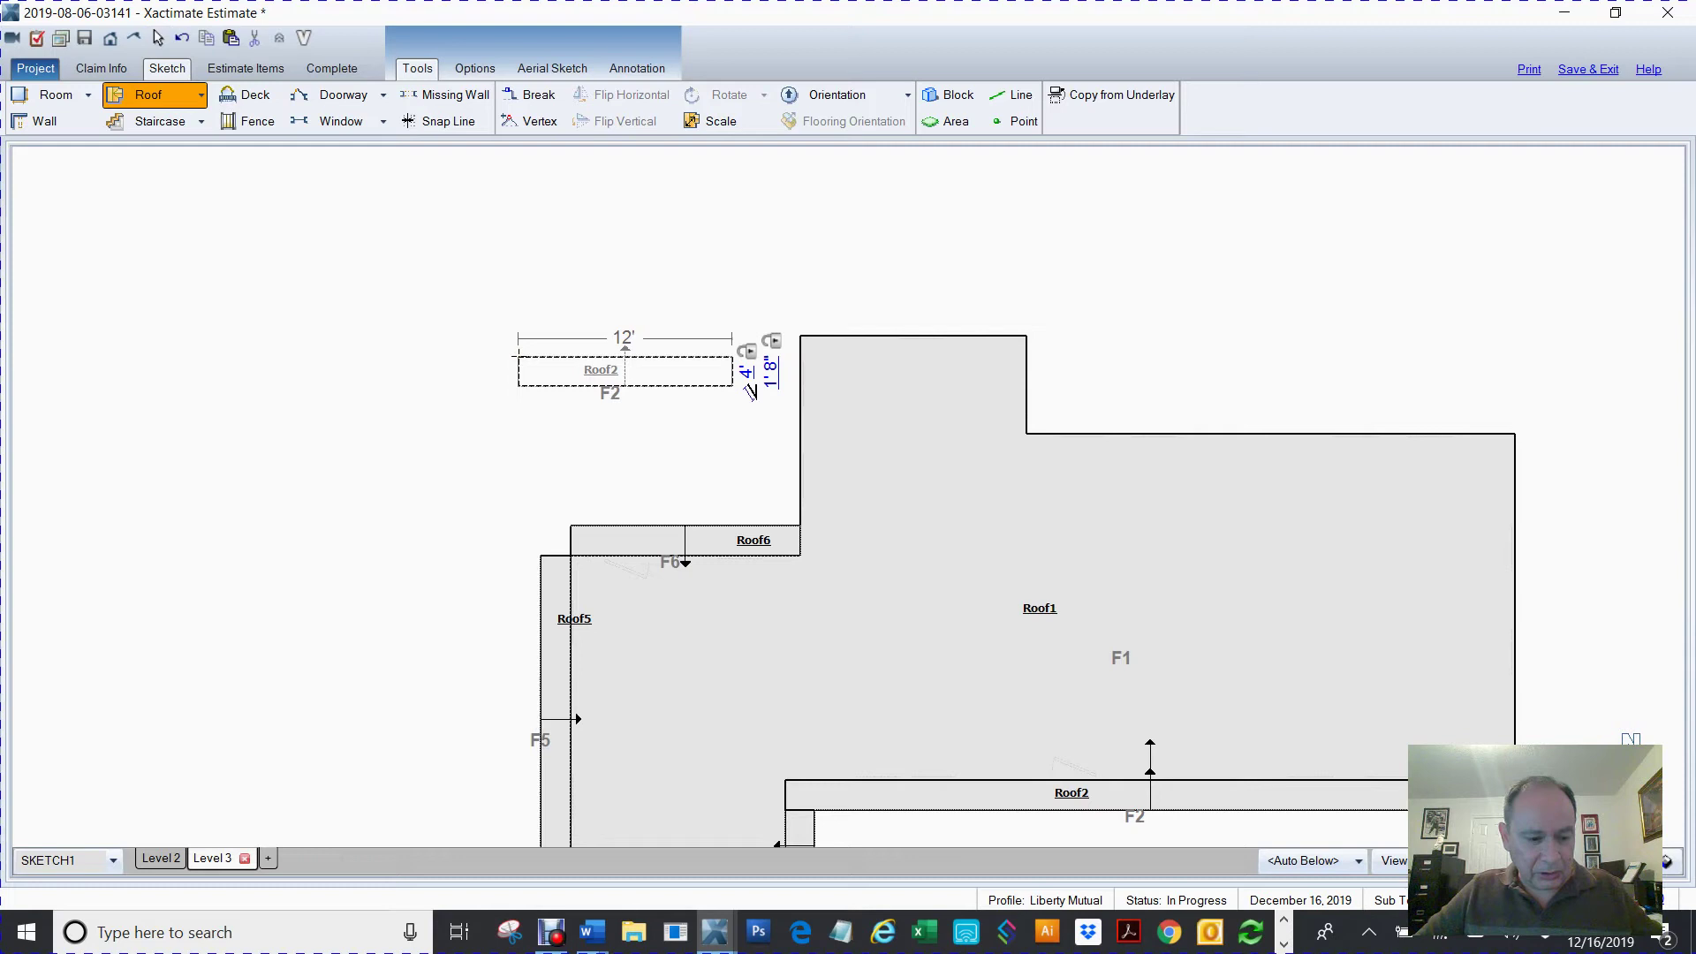
key("r")
key("r")
key("r")
key("r")
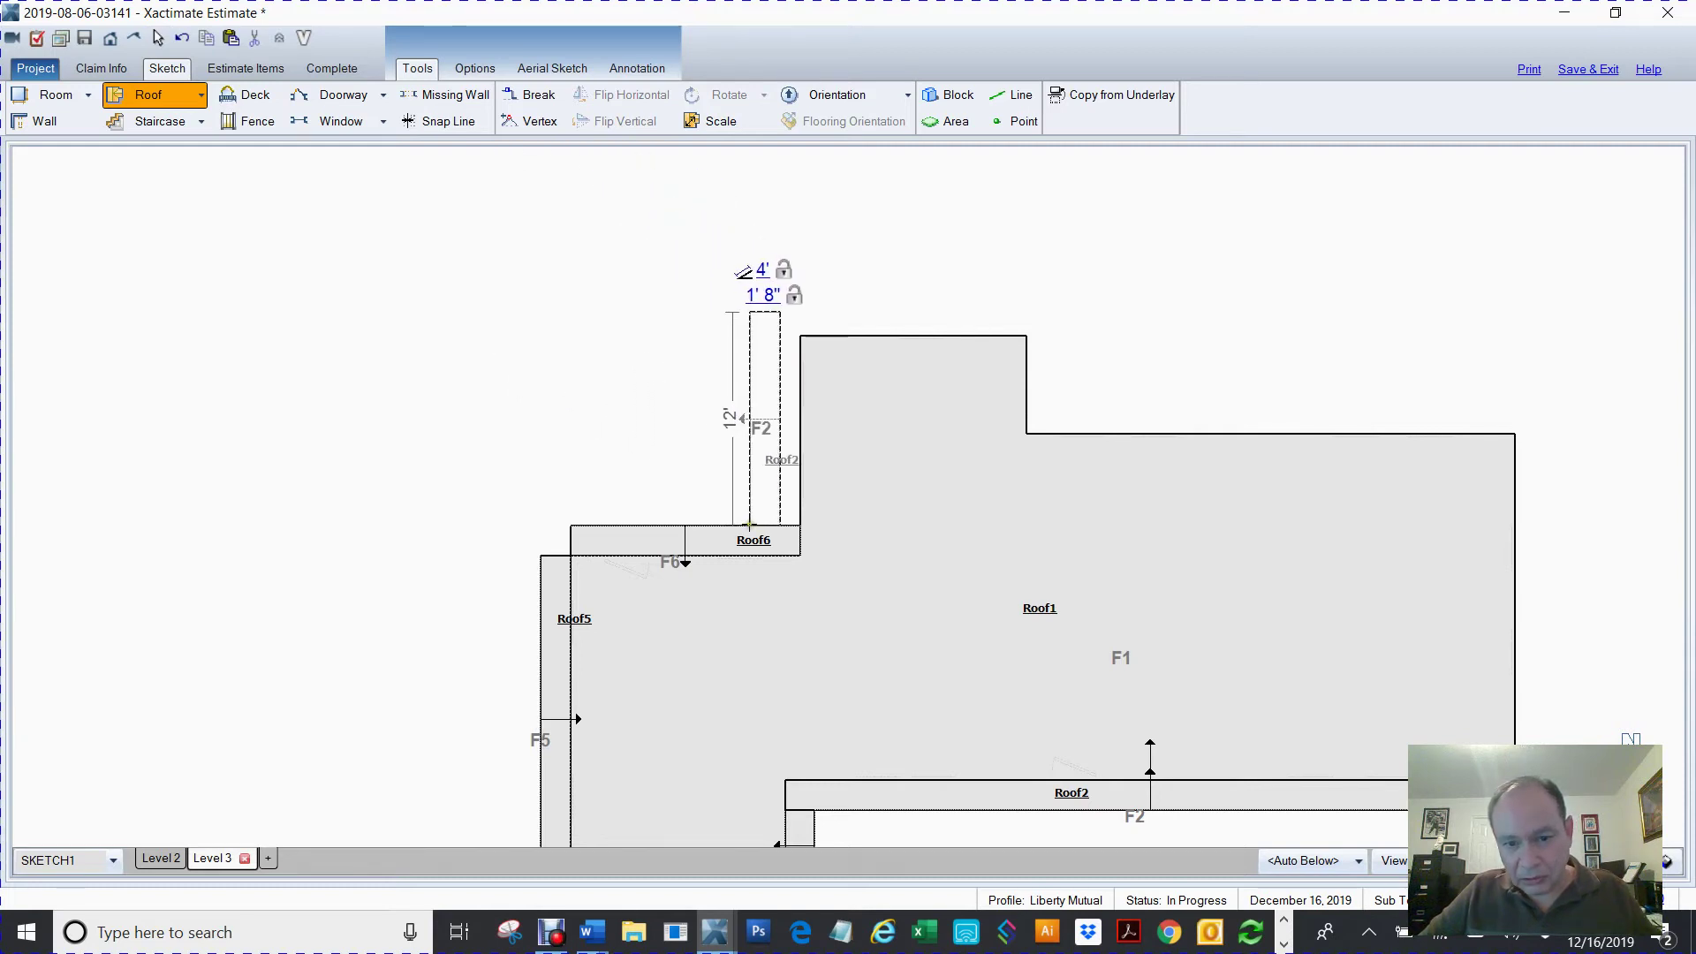
left_click(762, 530)
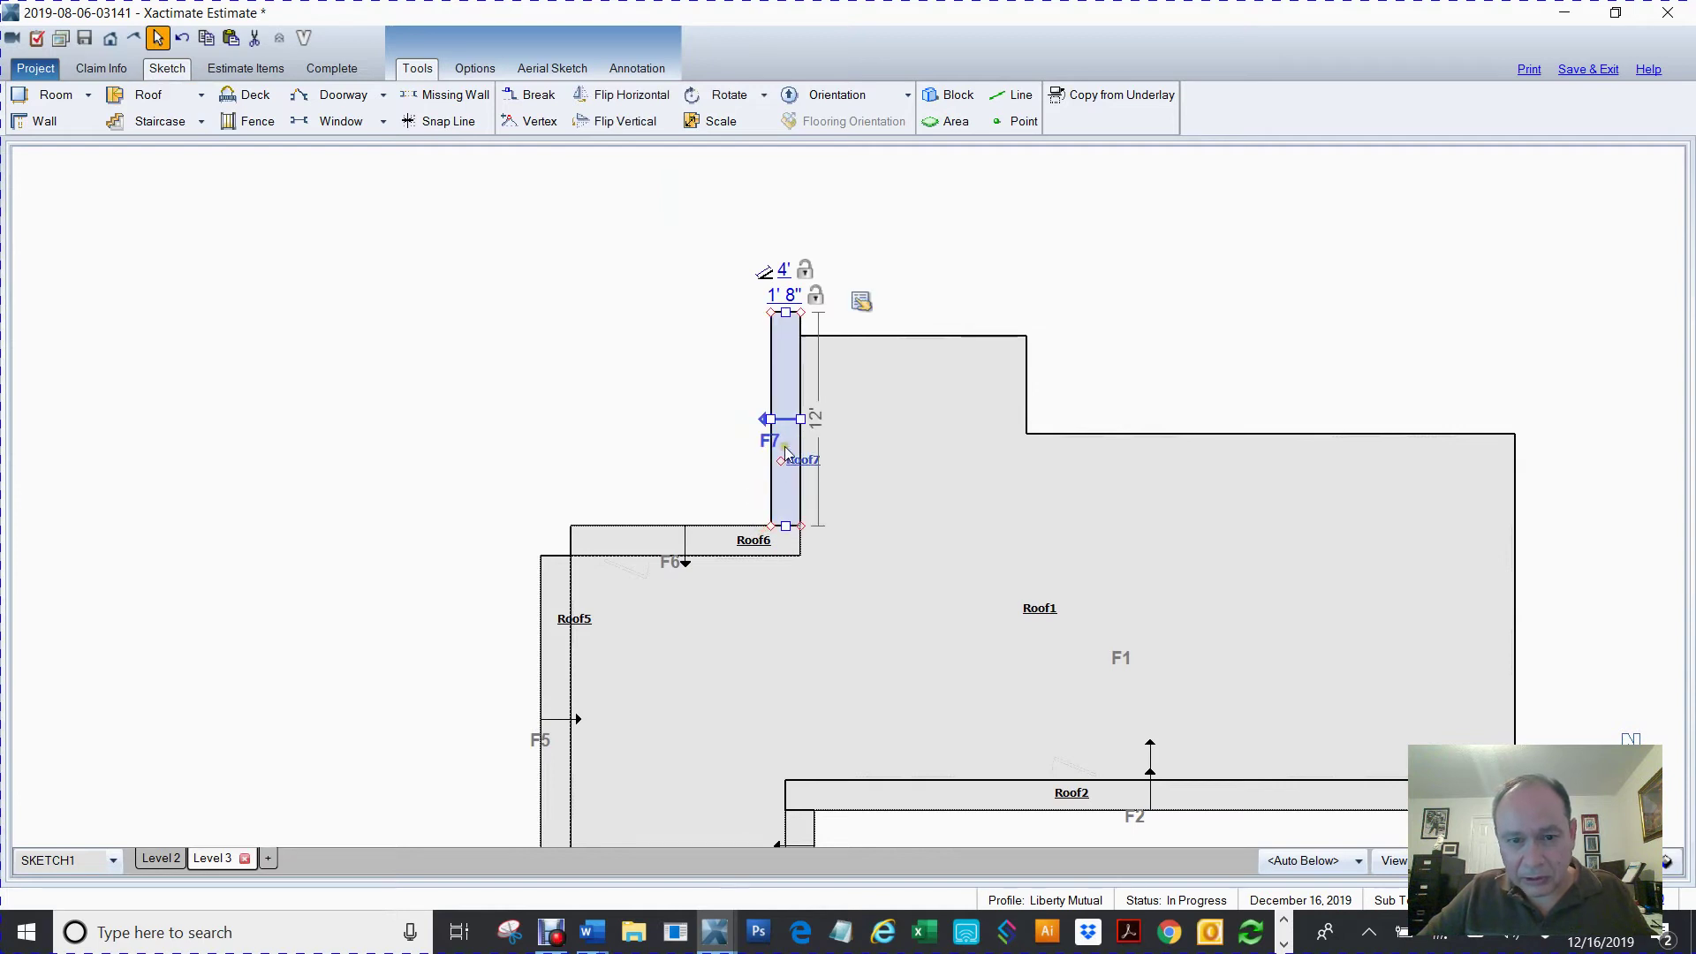
left_click_drag(786, 313, 795, 341)
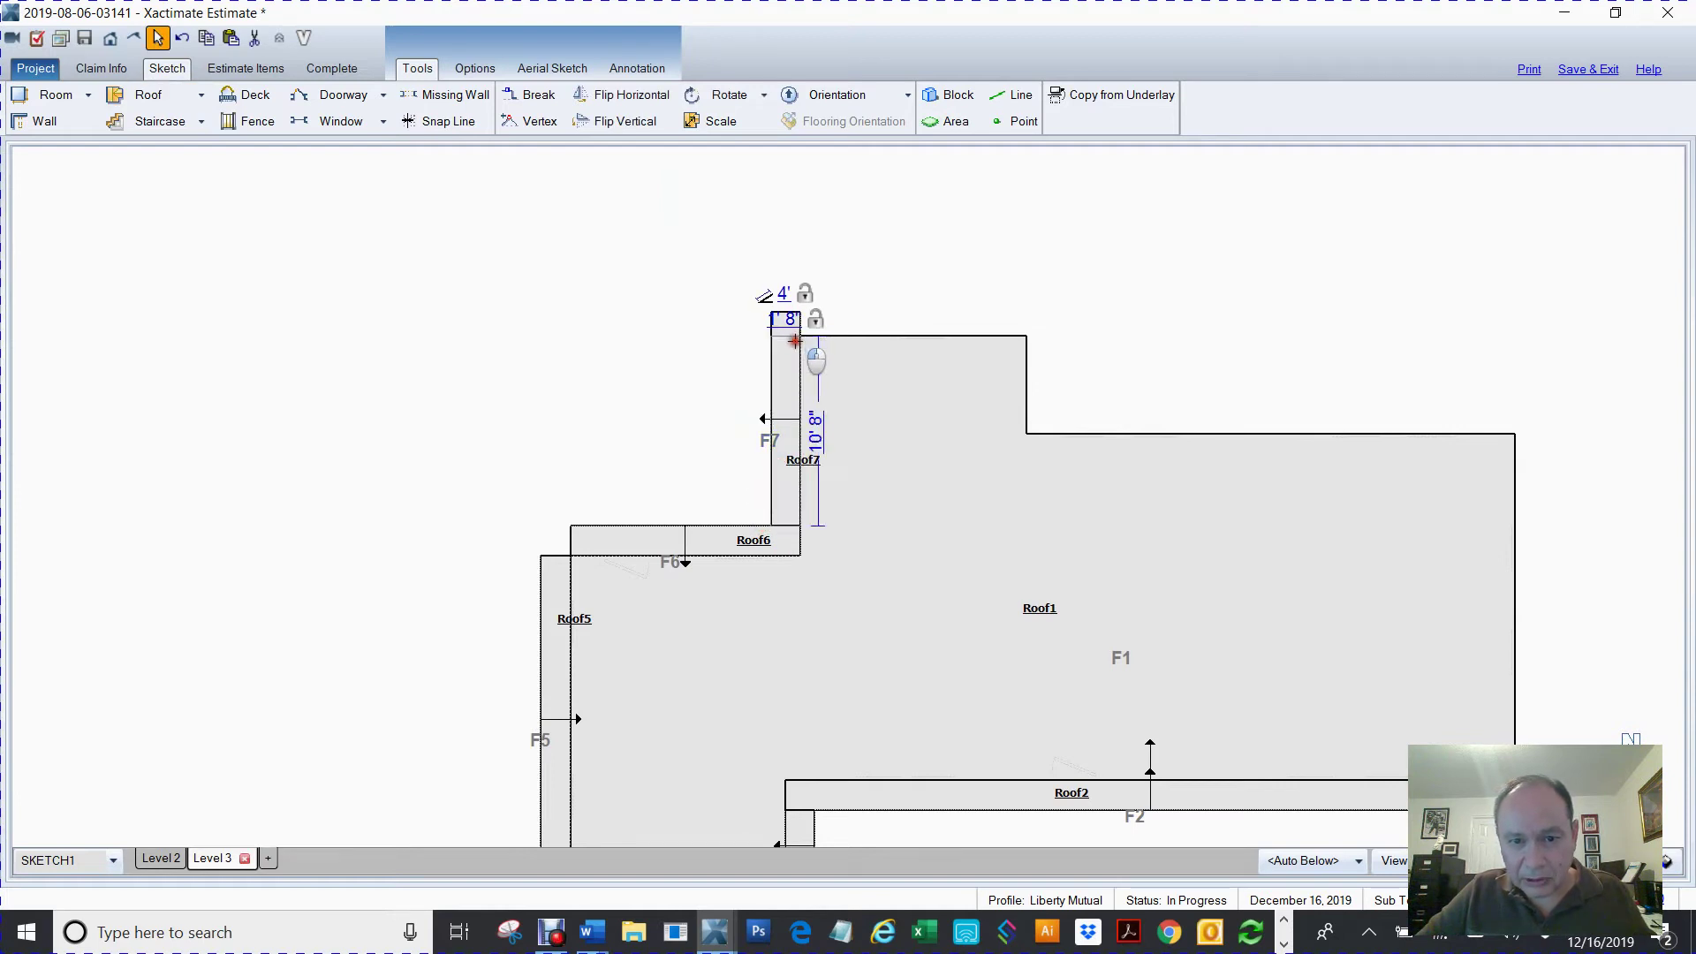
left_click(1188, 320)
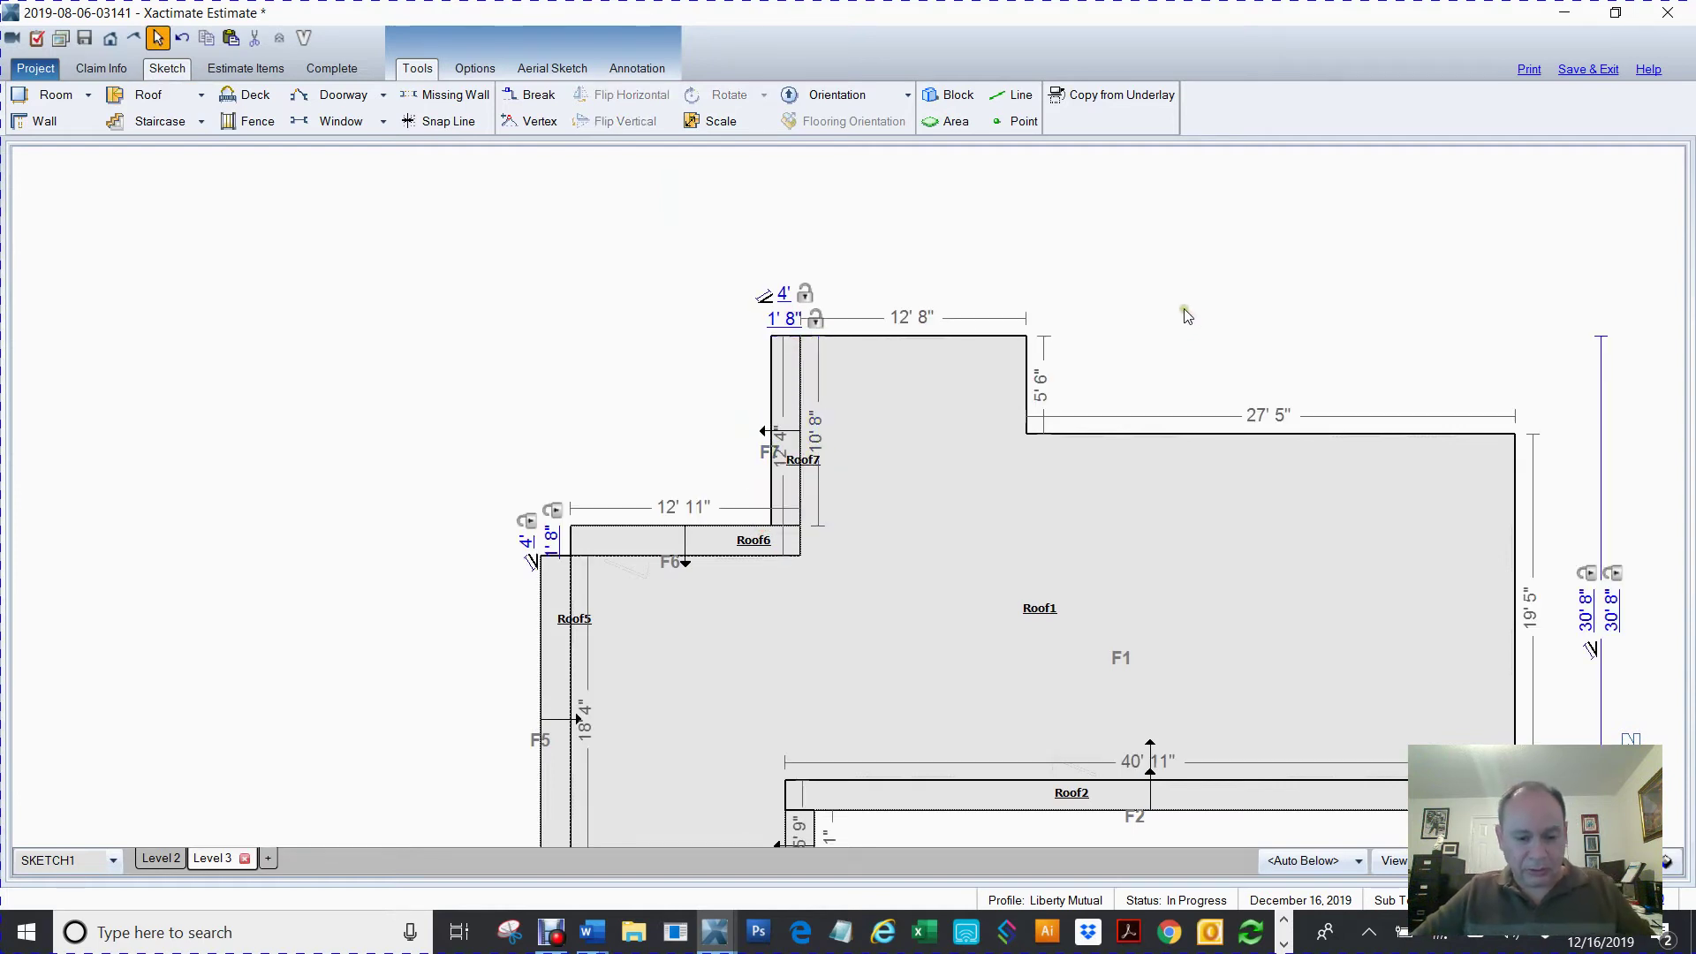
- Paste a copy of the shed roof rotated 180 degrees onto the projection's rear edge and stretch it to 12' 8"
key("ctrl+v")
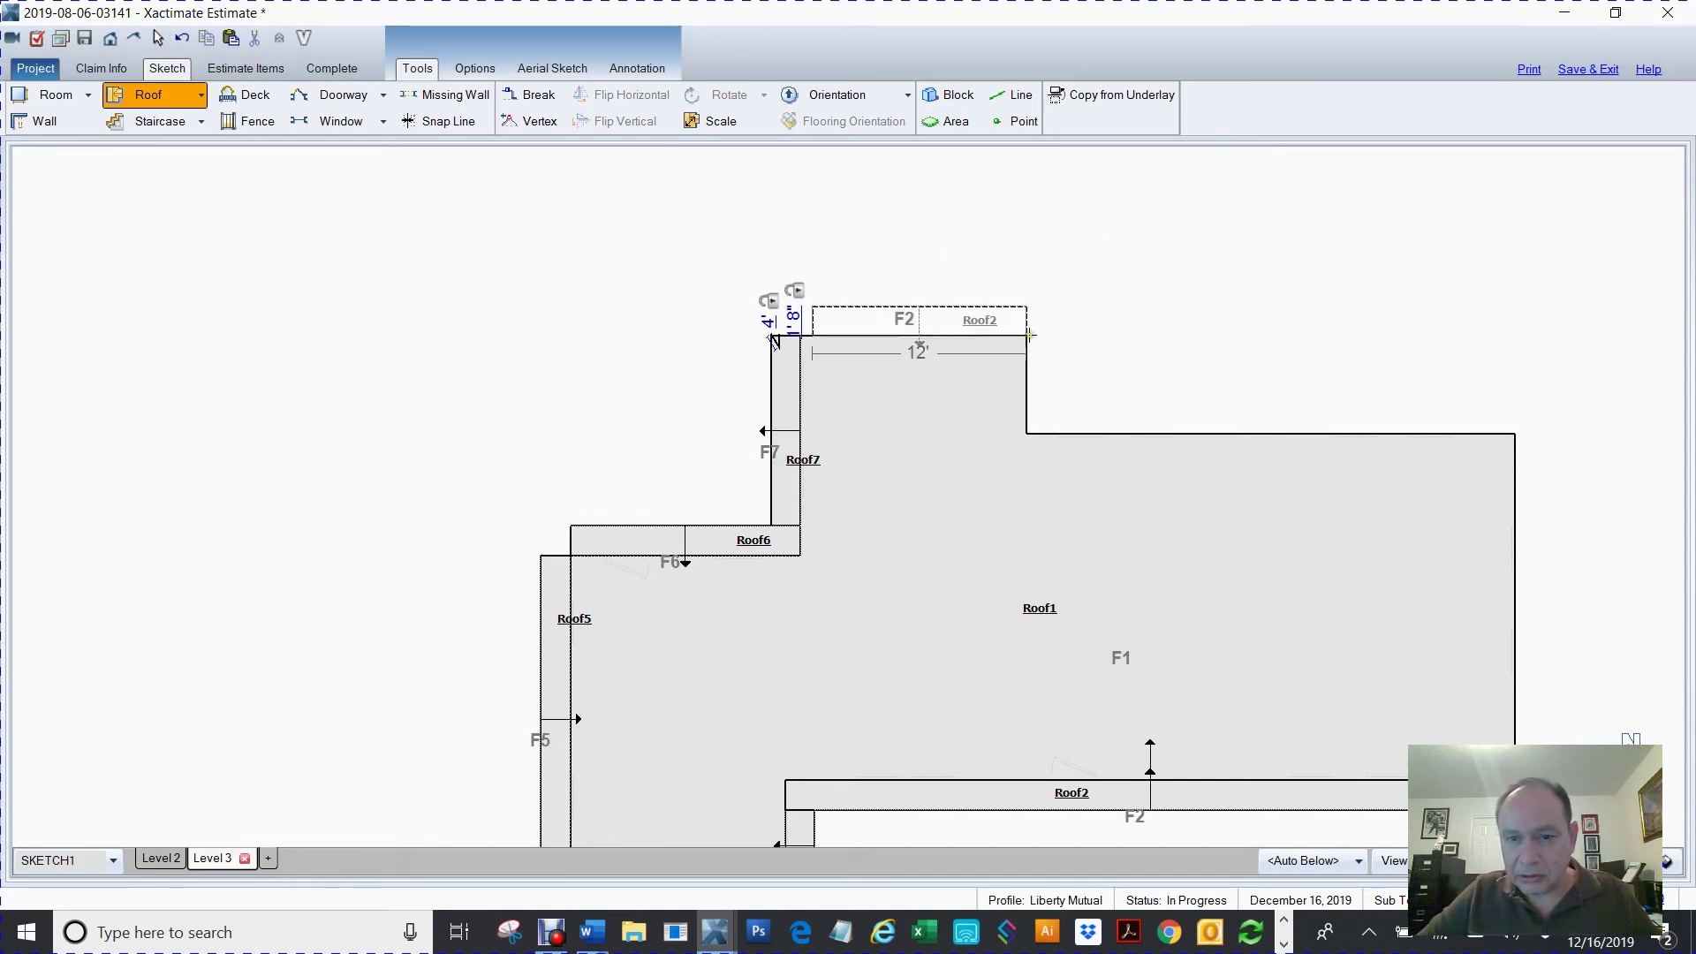
left_click(861, 318)
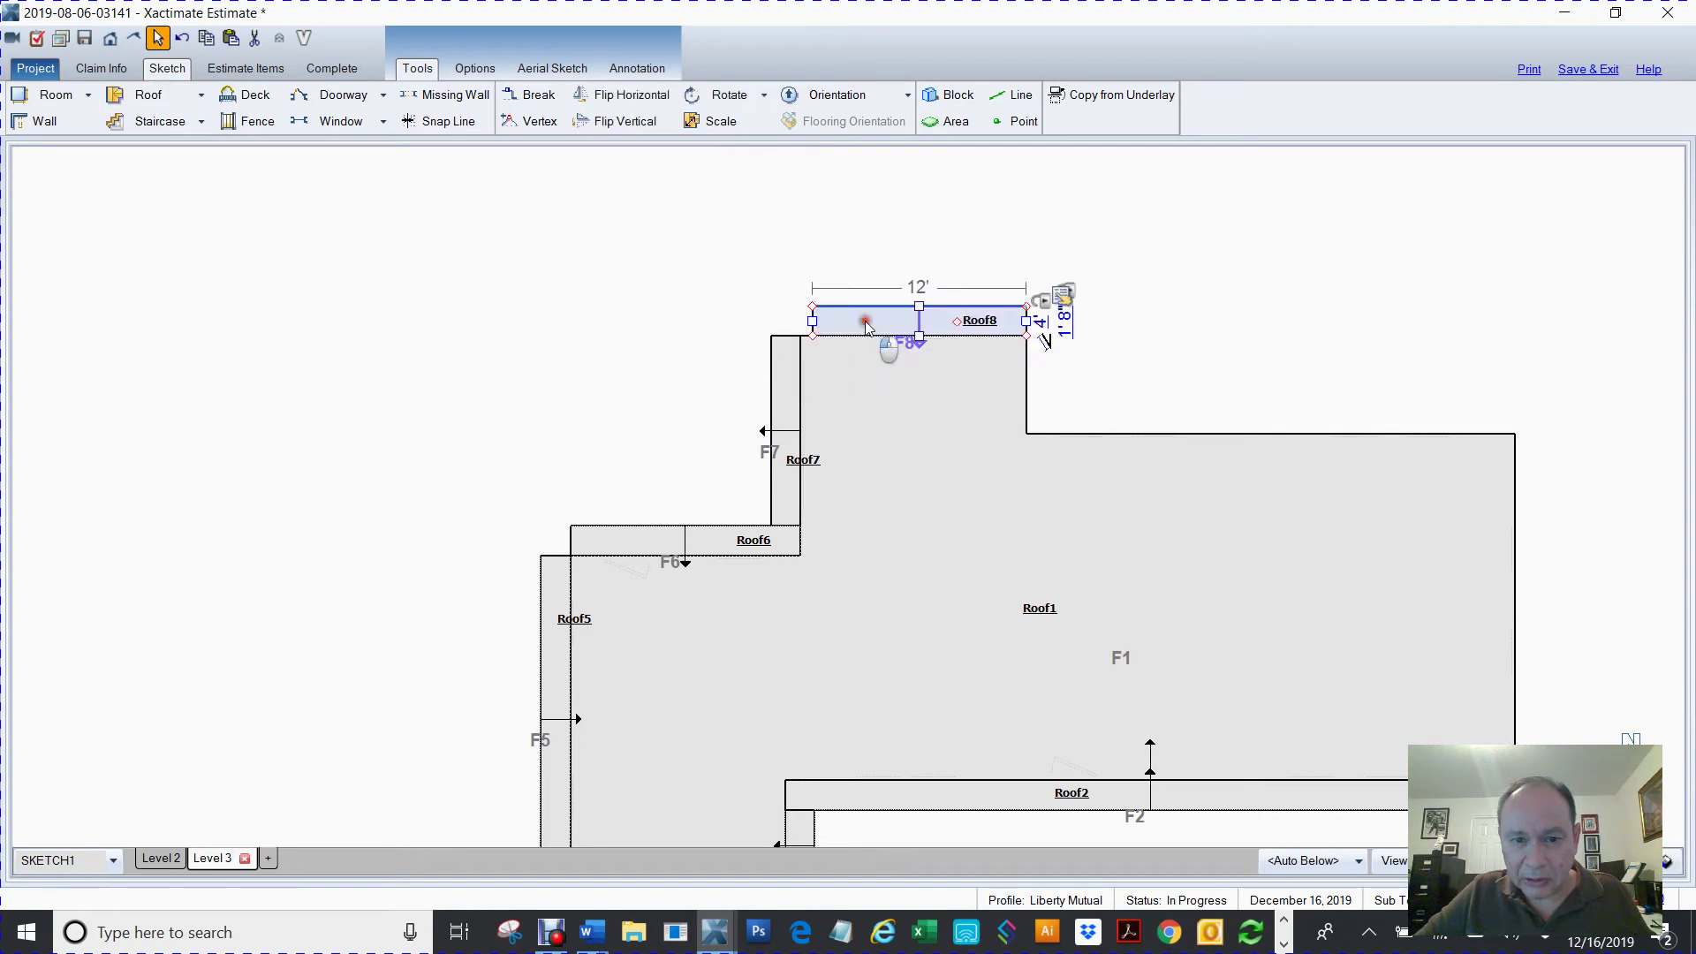
left_click(815, 322)
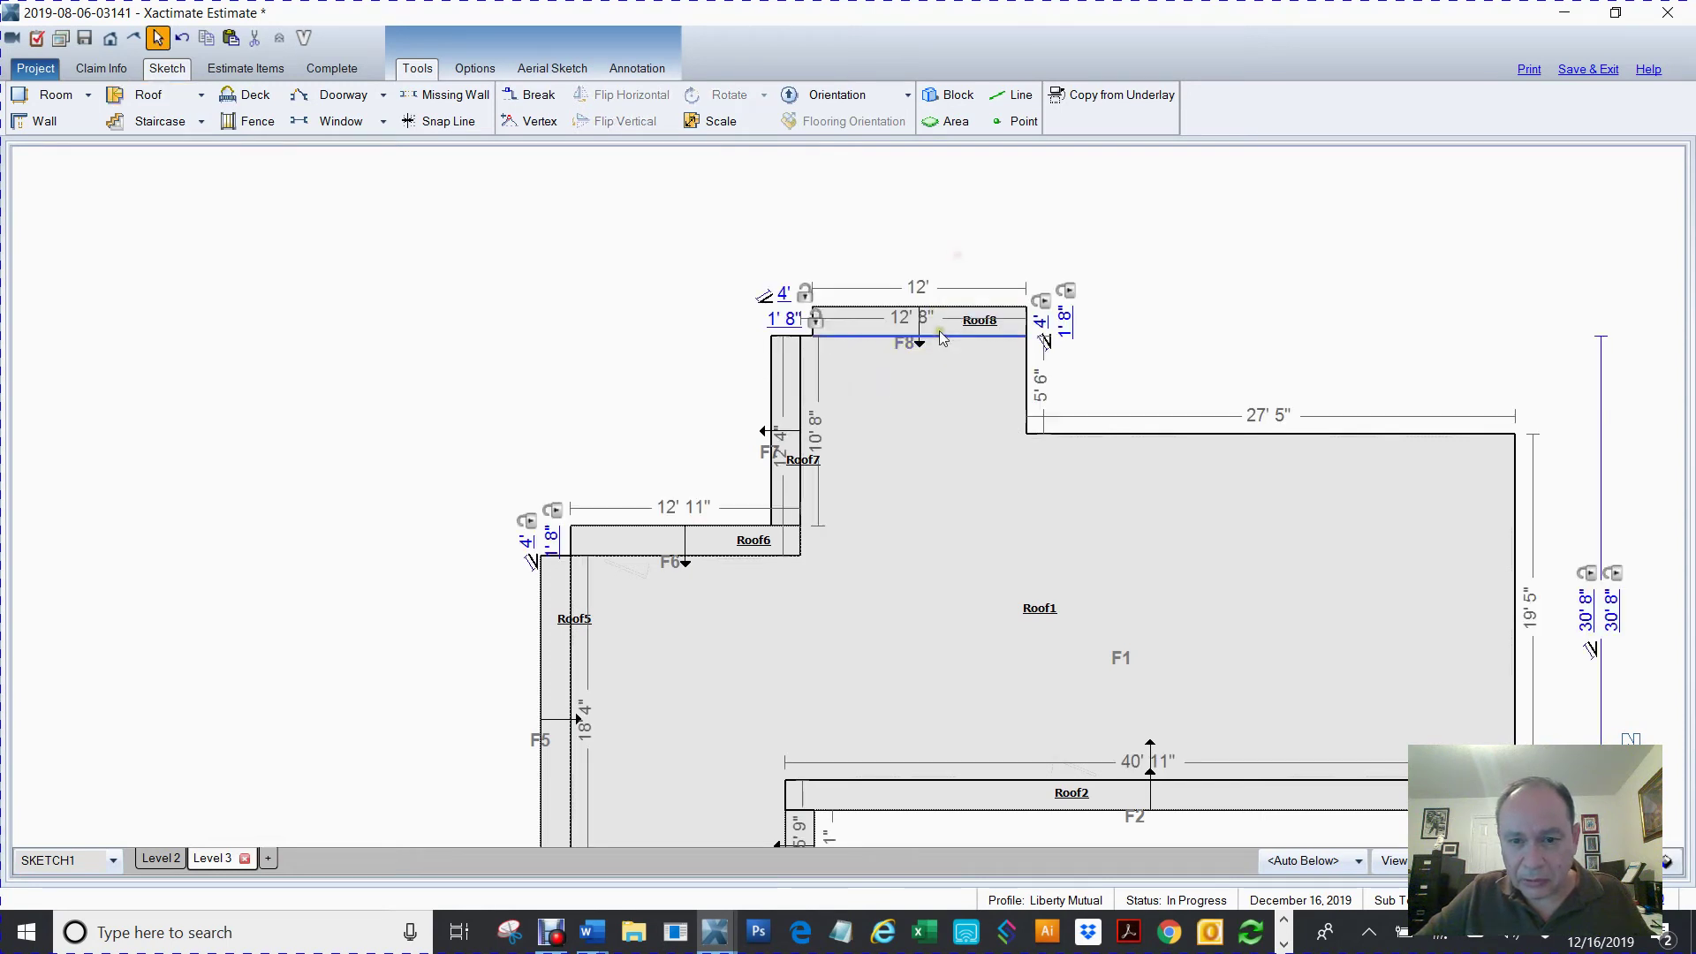
left_click_drag(819, 327, 806, 320)
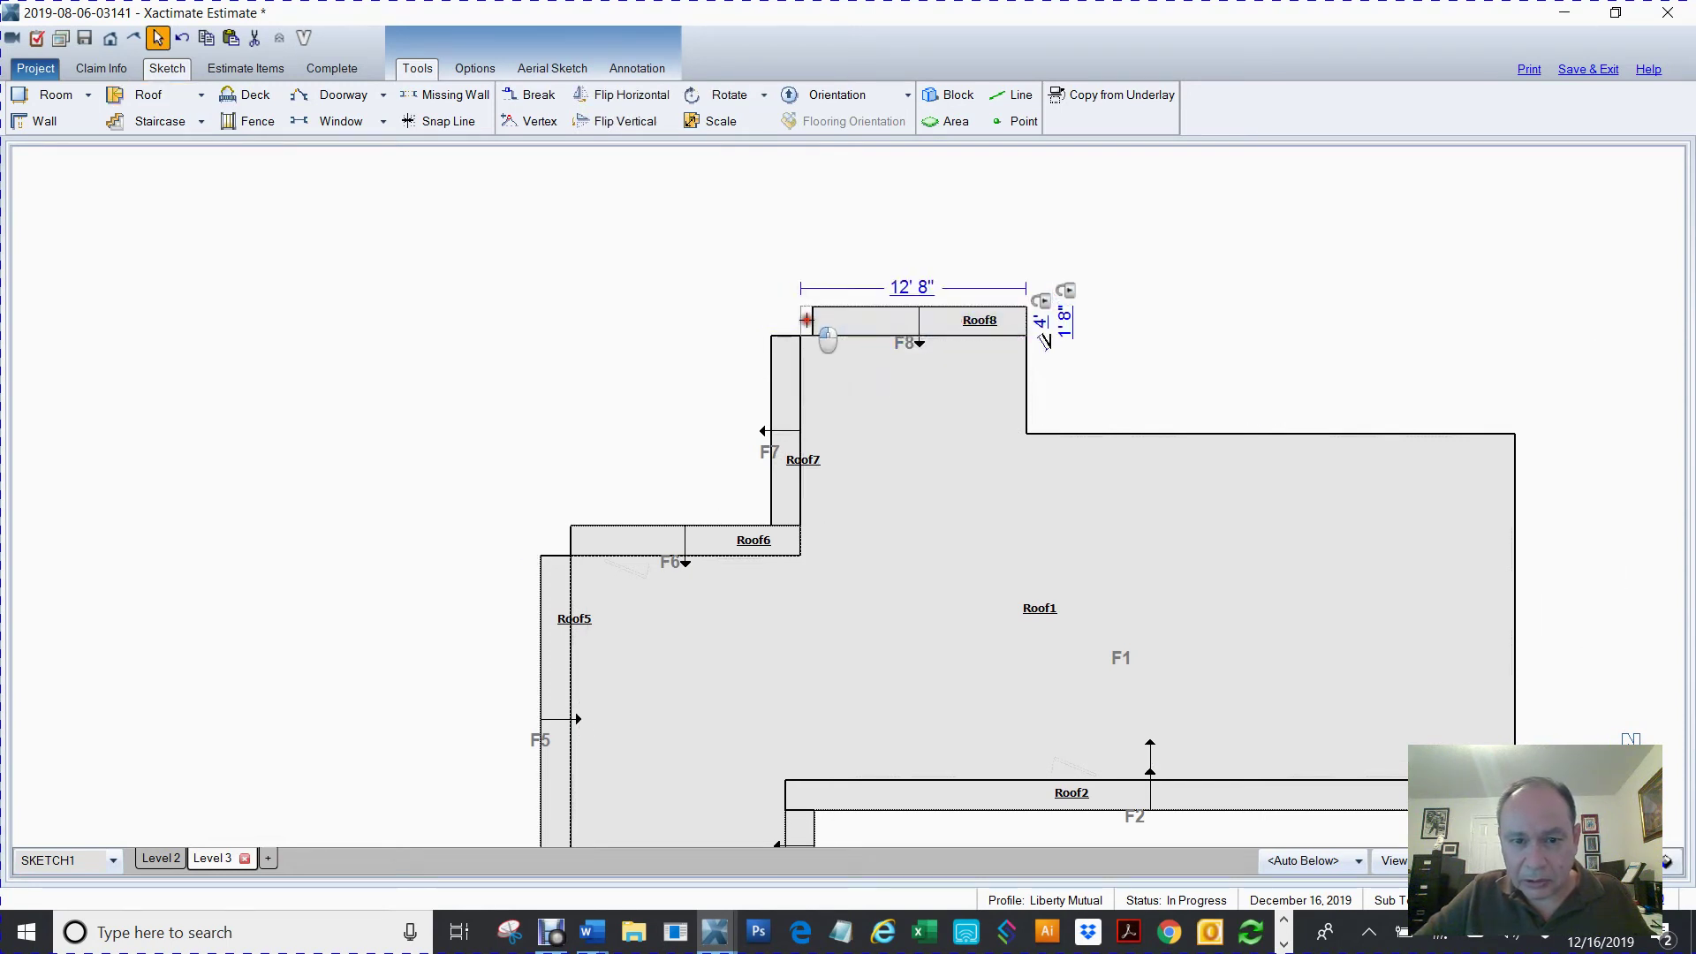
left_click(1231, 272)
- Paste another copy rotated 180 degrees and snap it against the main section's 27' 5" rear edge
mouse_move(1230, 273)
middle_mouse_down()
mouse_move(1093, 295)
mouse_move(984, 257)
middle_mouse_up()
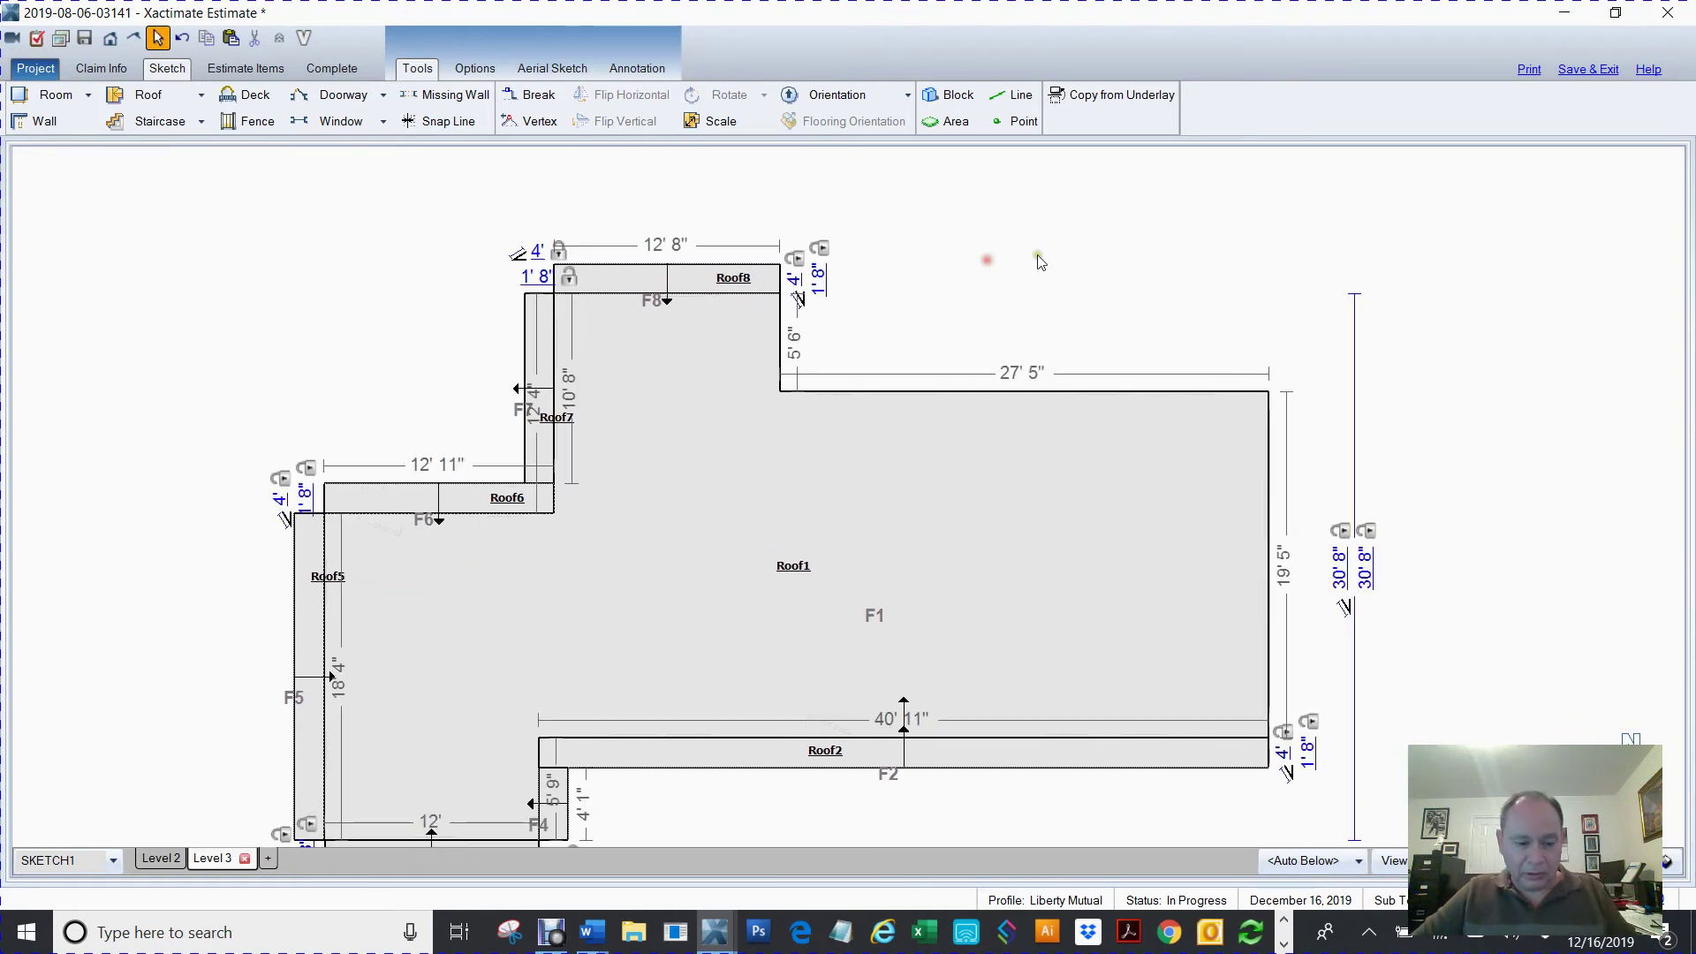
key("r")
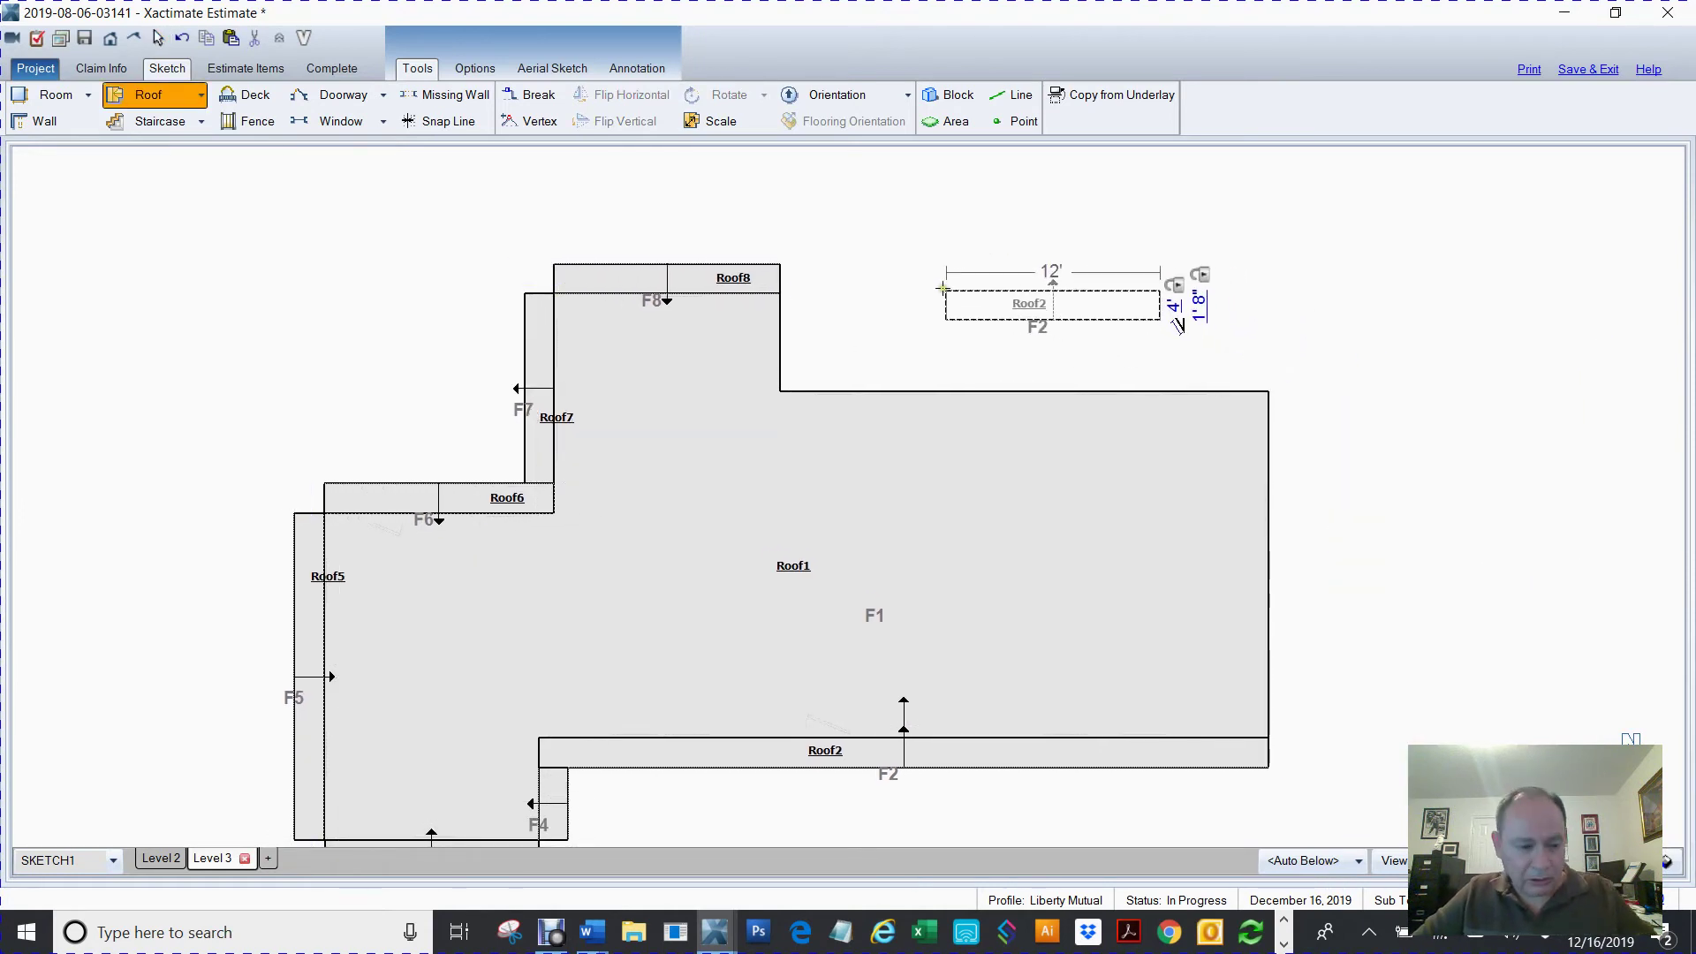
scroll(943, 289, "down", 2)
left_click(989, 237)
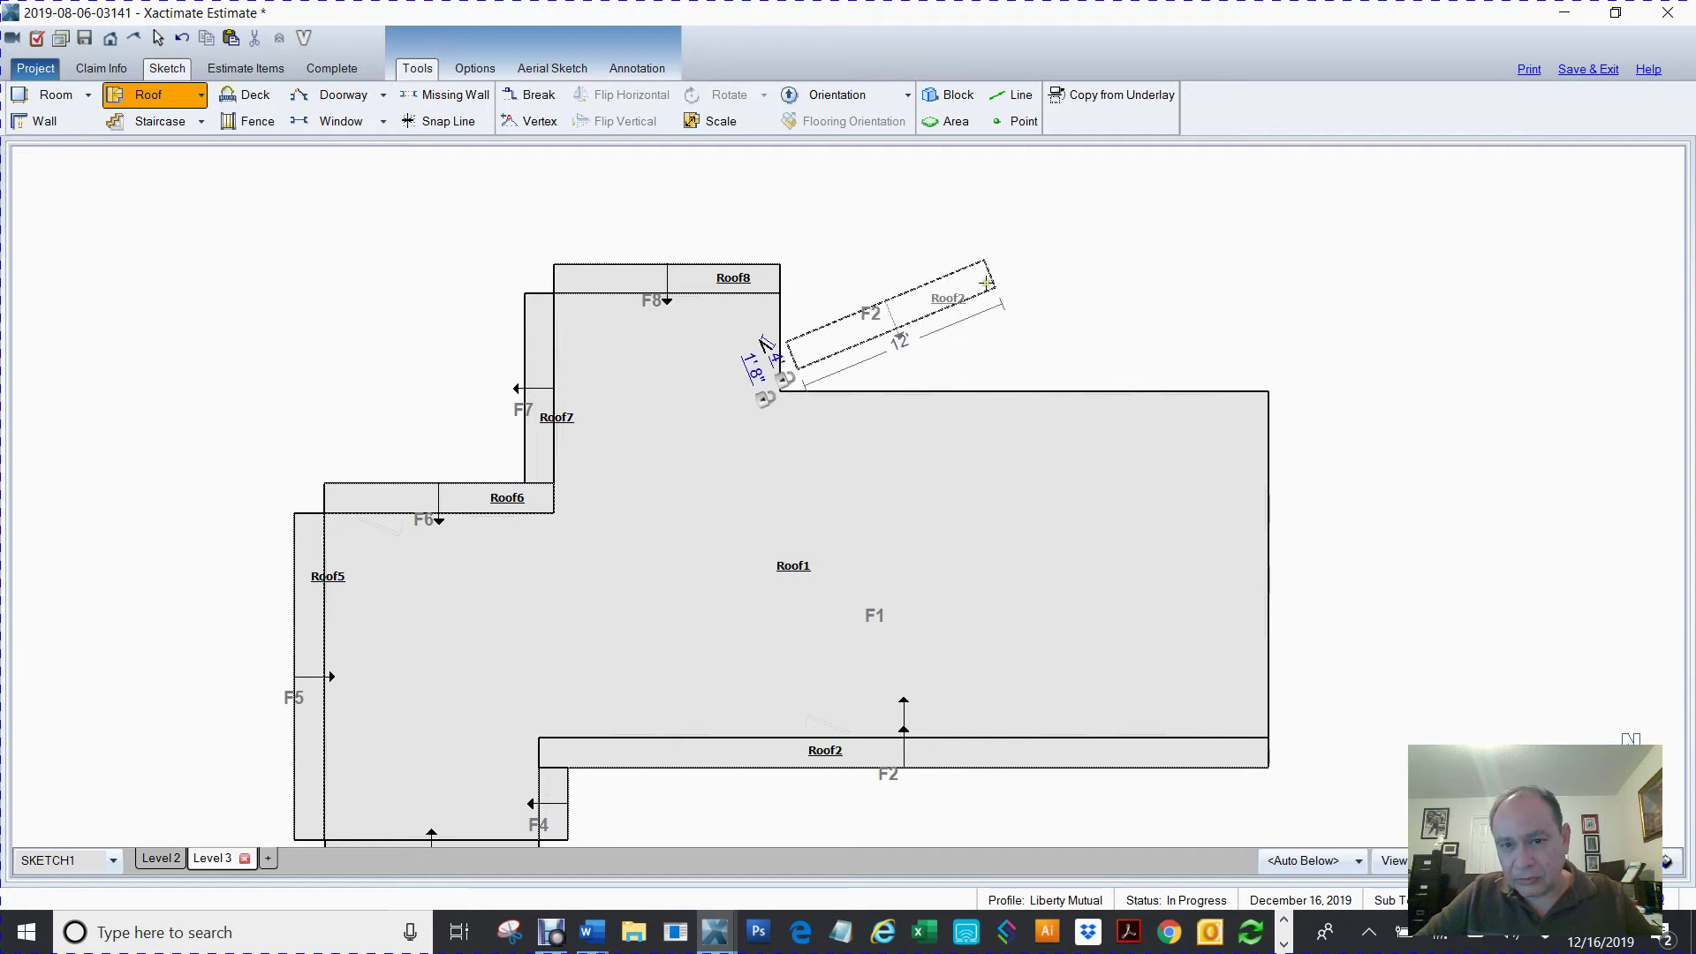
left_click(1108, 385)
- Paste a rotated copy of the shed roof along the projection's right edge and shorten it to the projection's rear corner
key("ctrl+v")
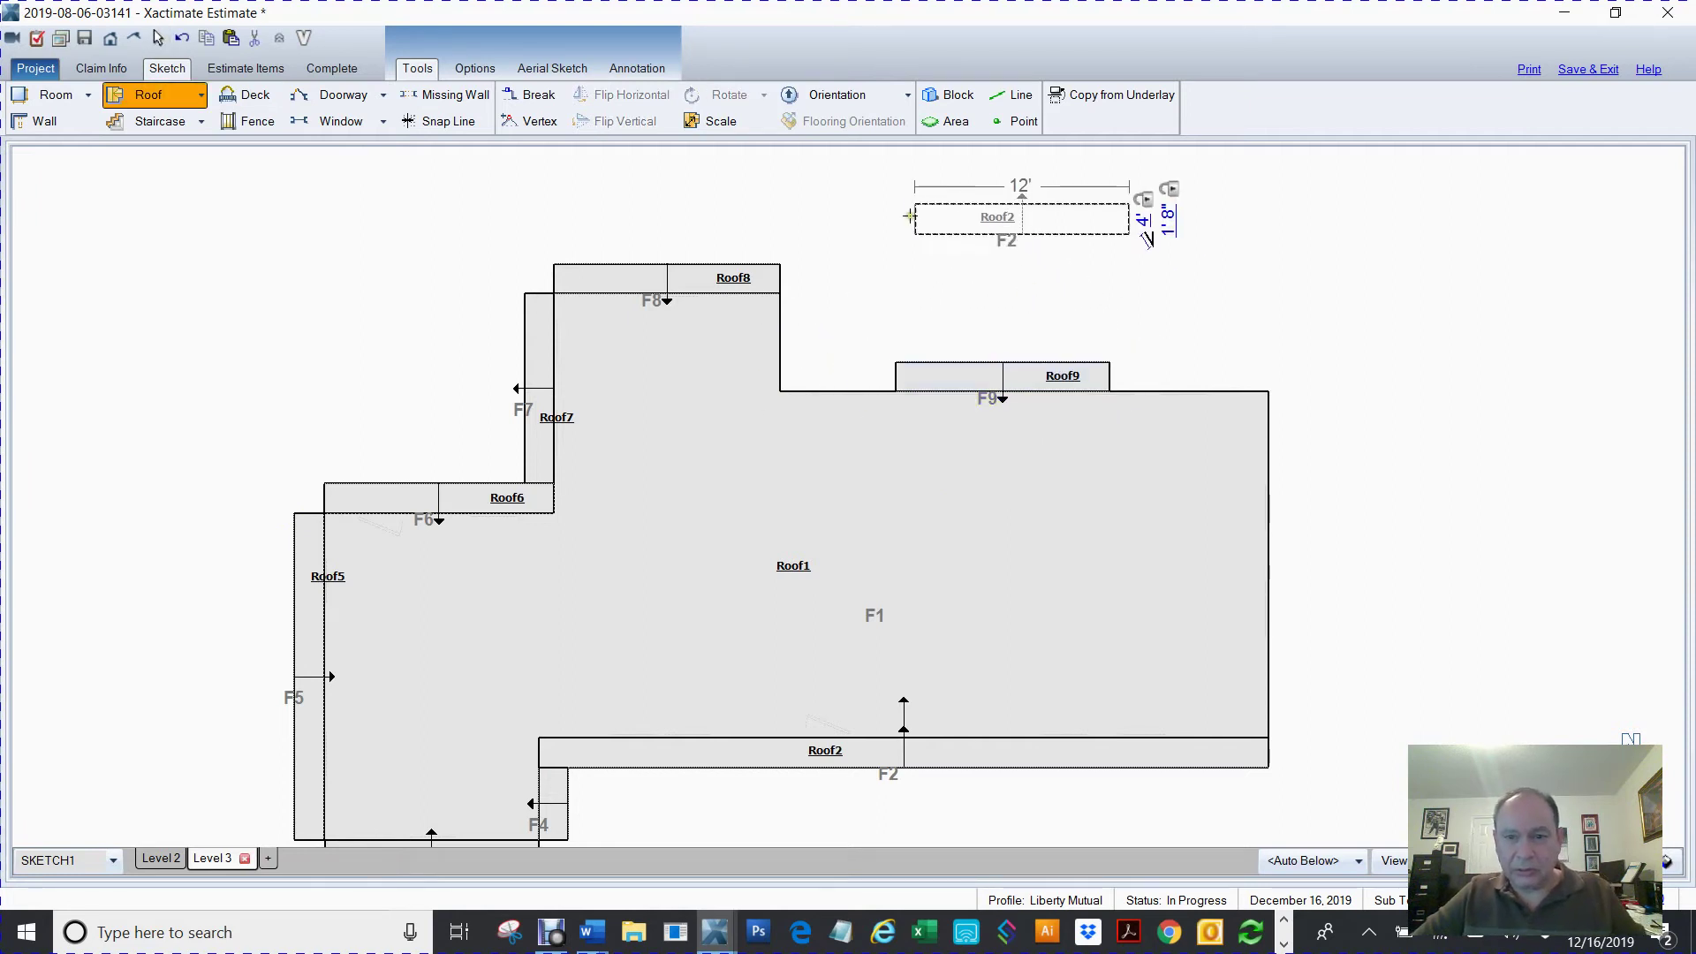
left_click(911, 223)
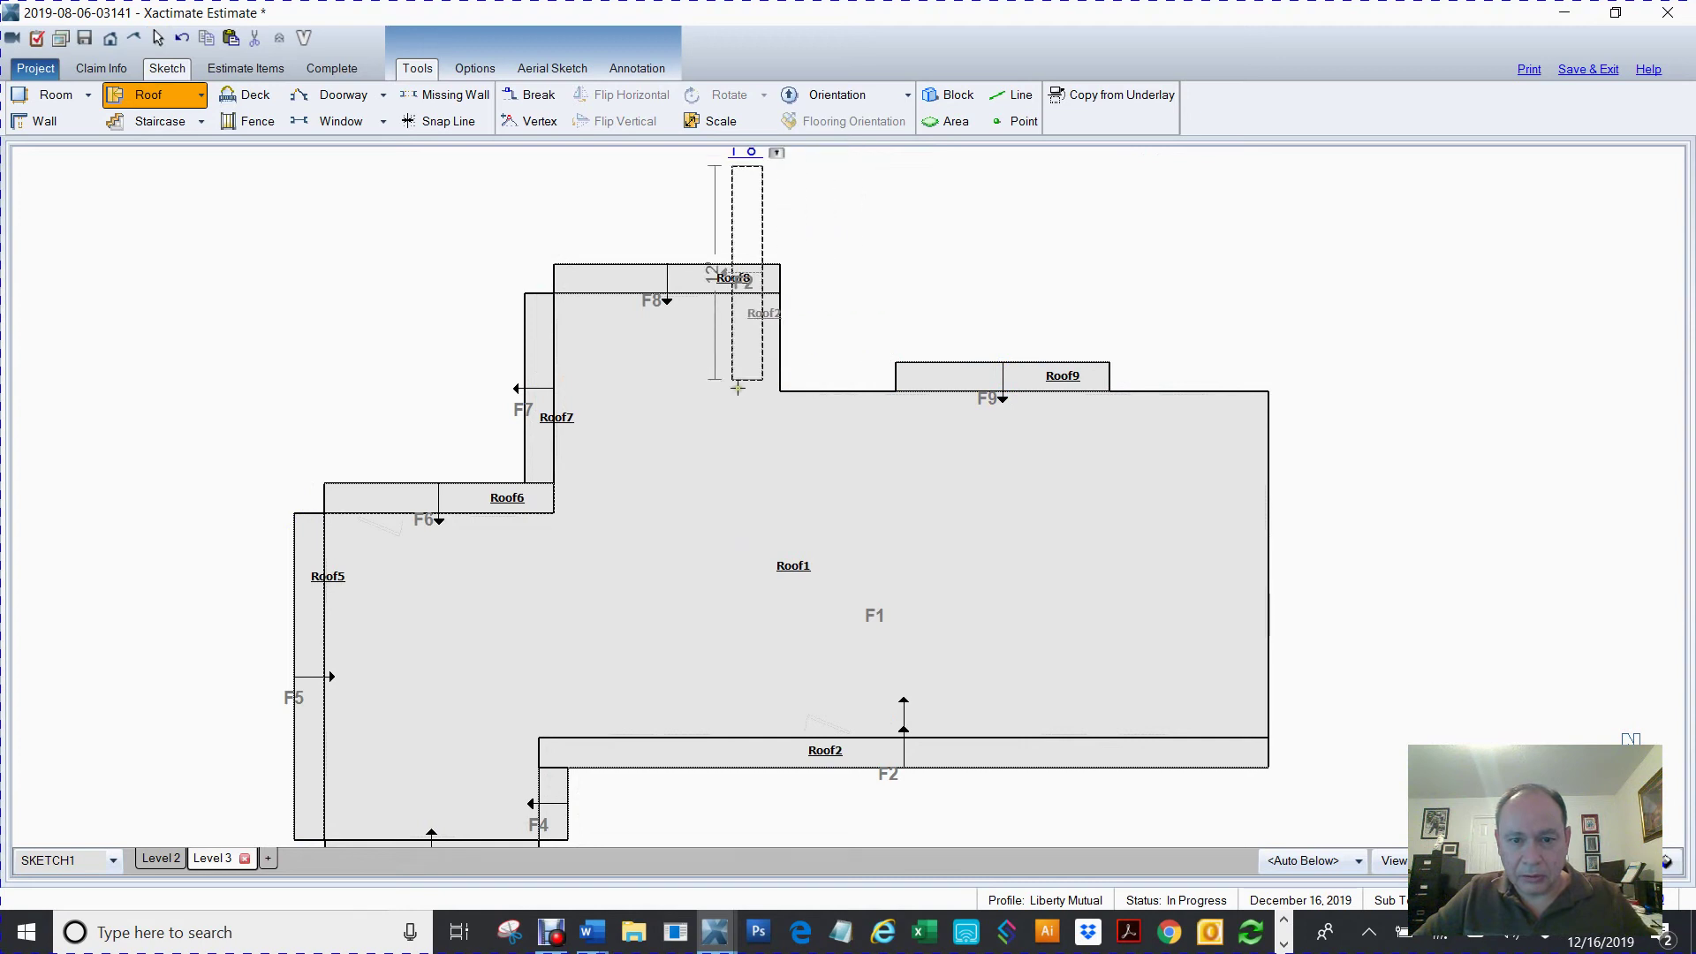
left_click(803, 402)
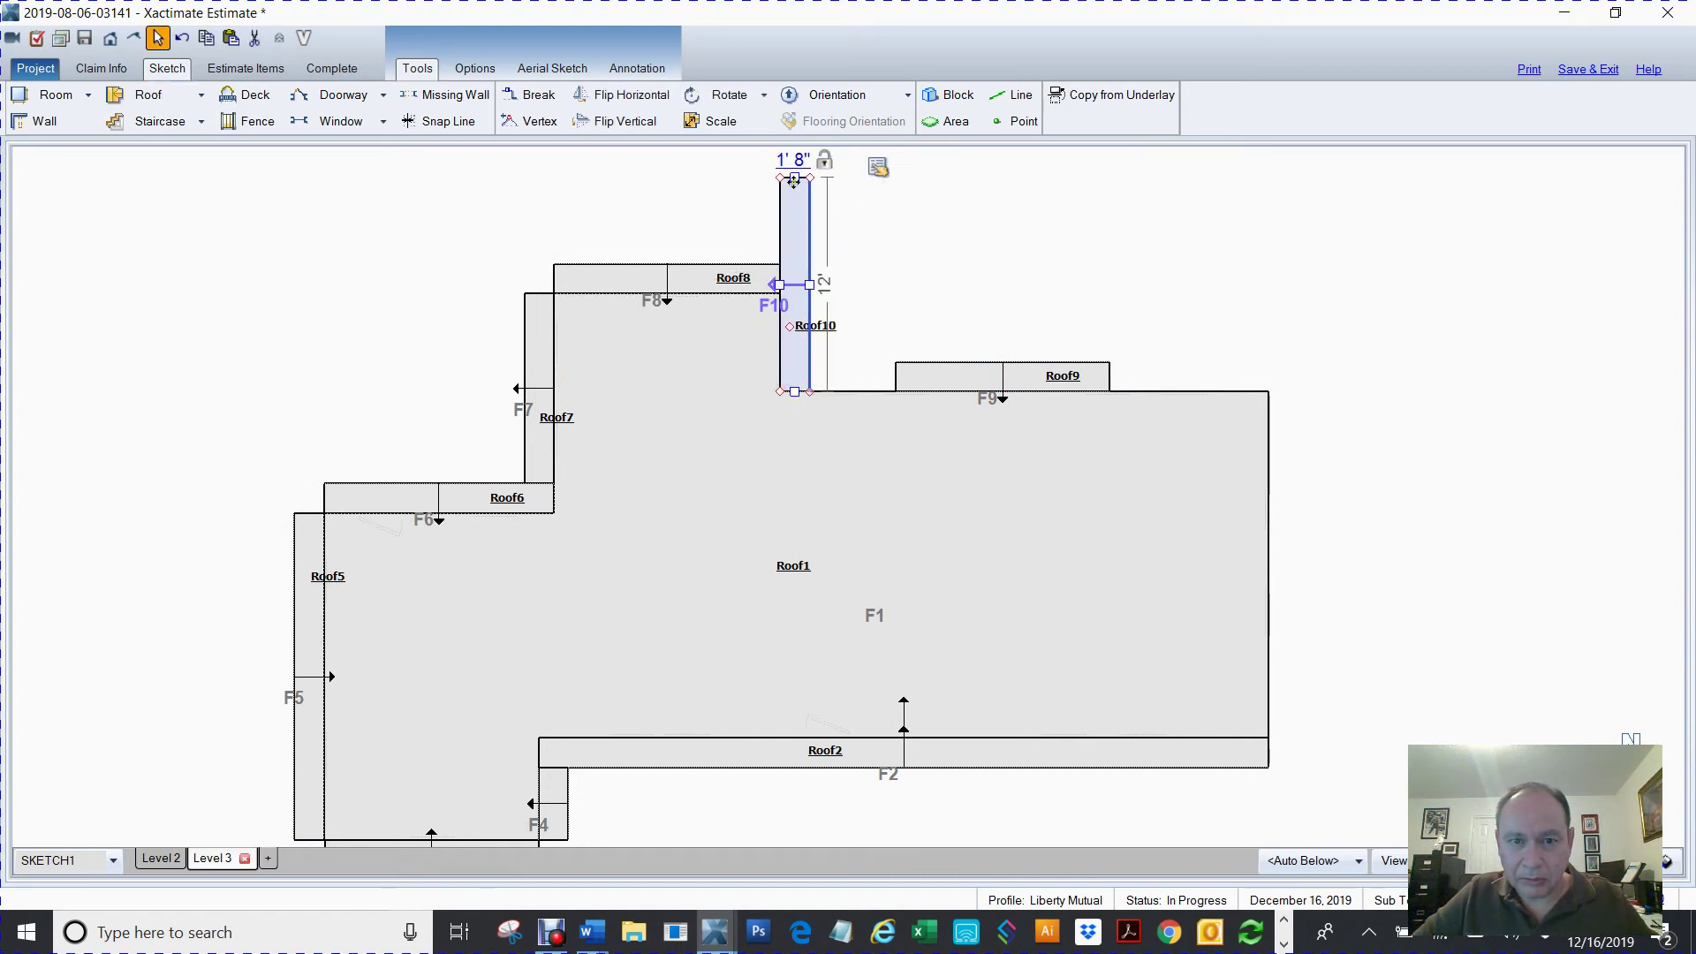
left_click_drag(794, 179, 795, 300)
- Stretch Roof9 along the main rear edge from the projection's side roof to the right corner, to a length of 25' 10"
left_click(1040, 377)
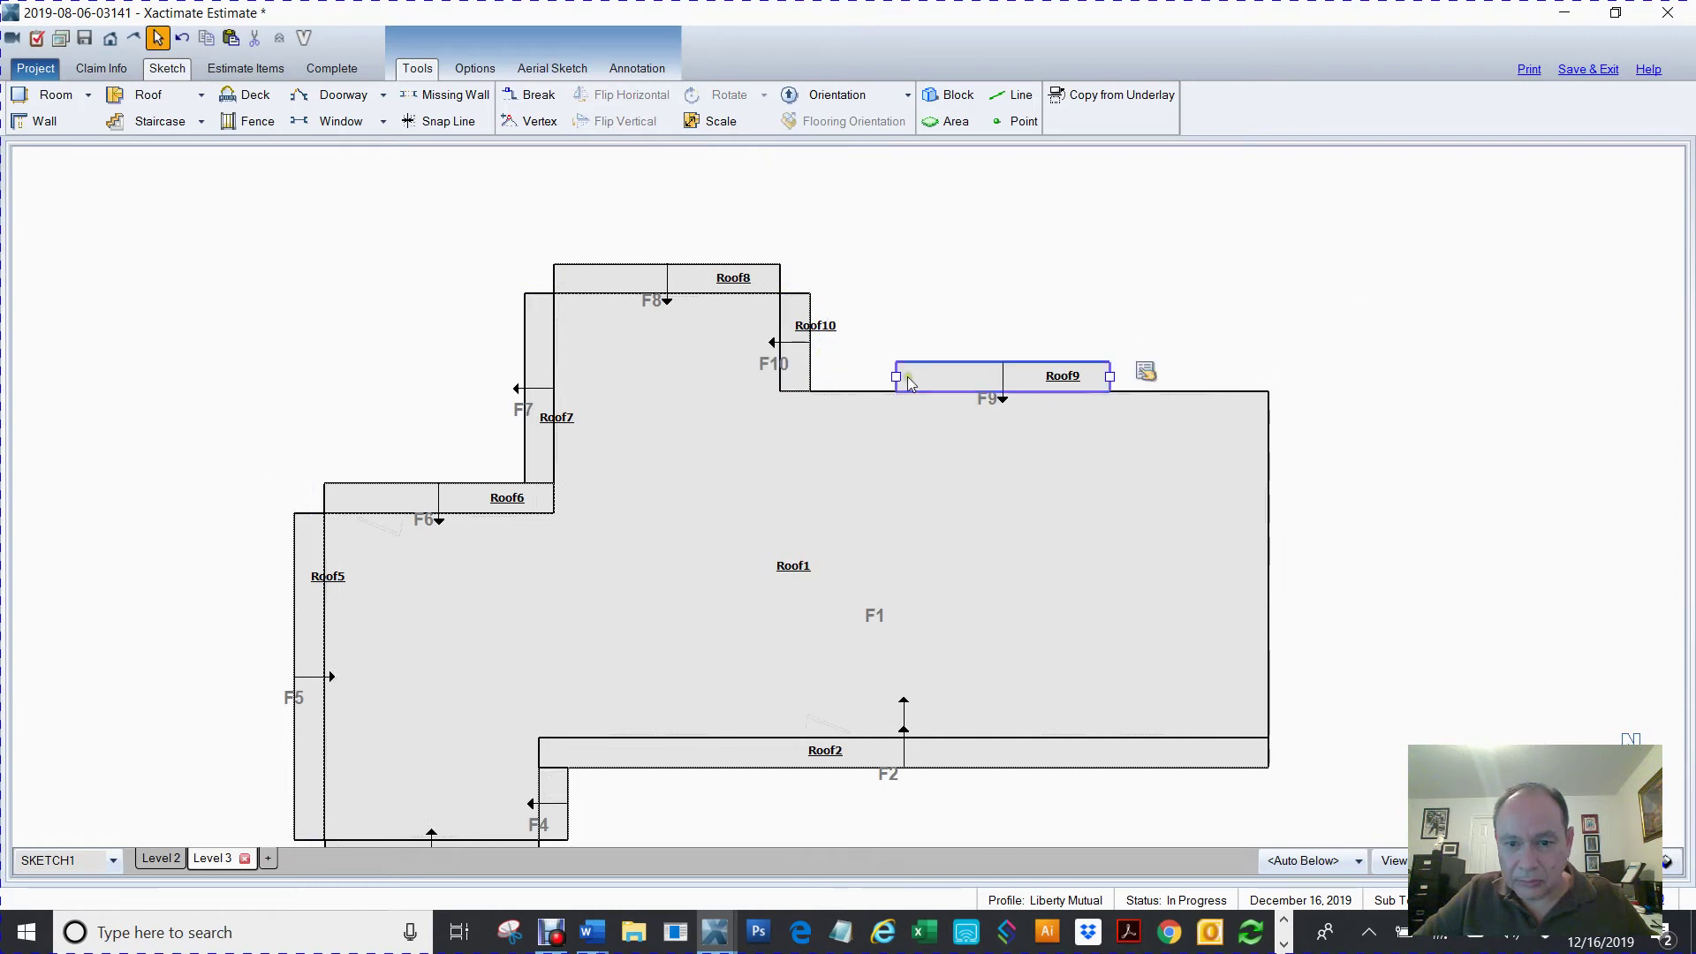
left_click(842, 389)
left_click(1023, 392)
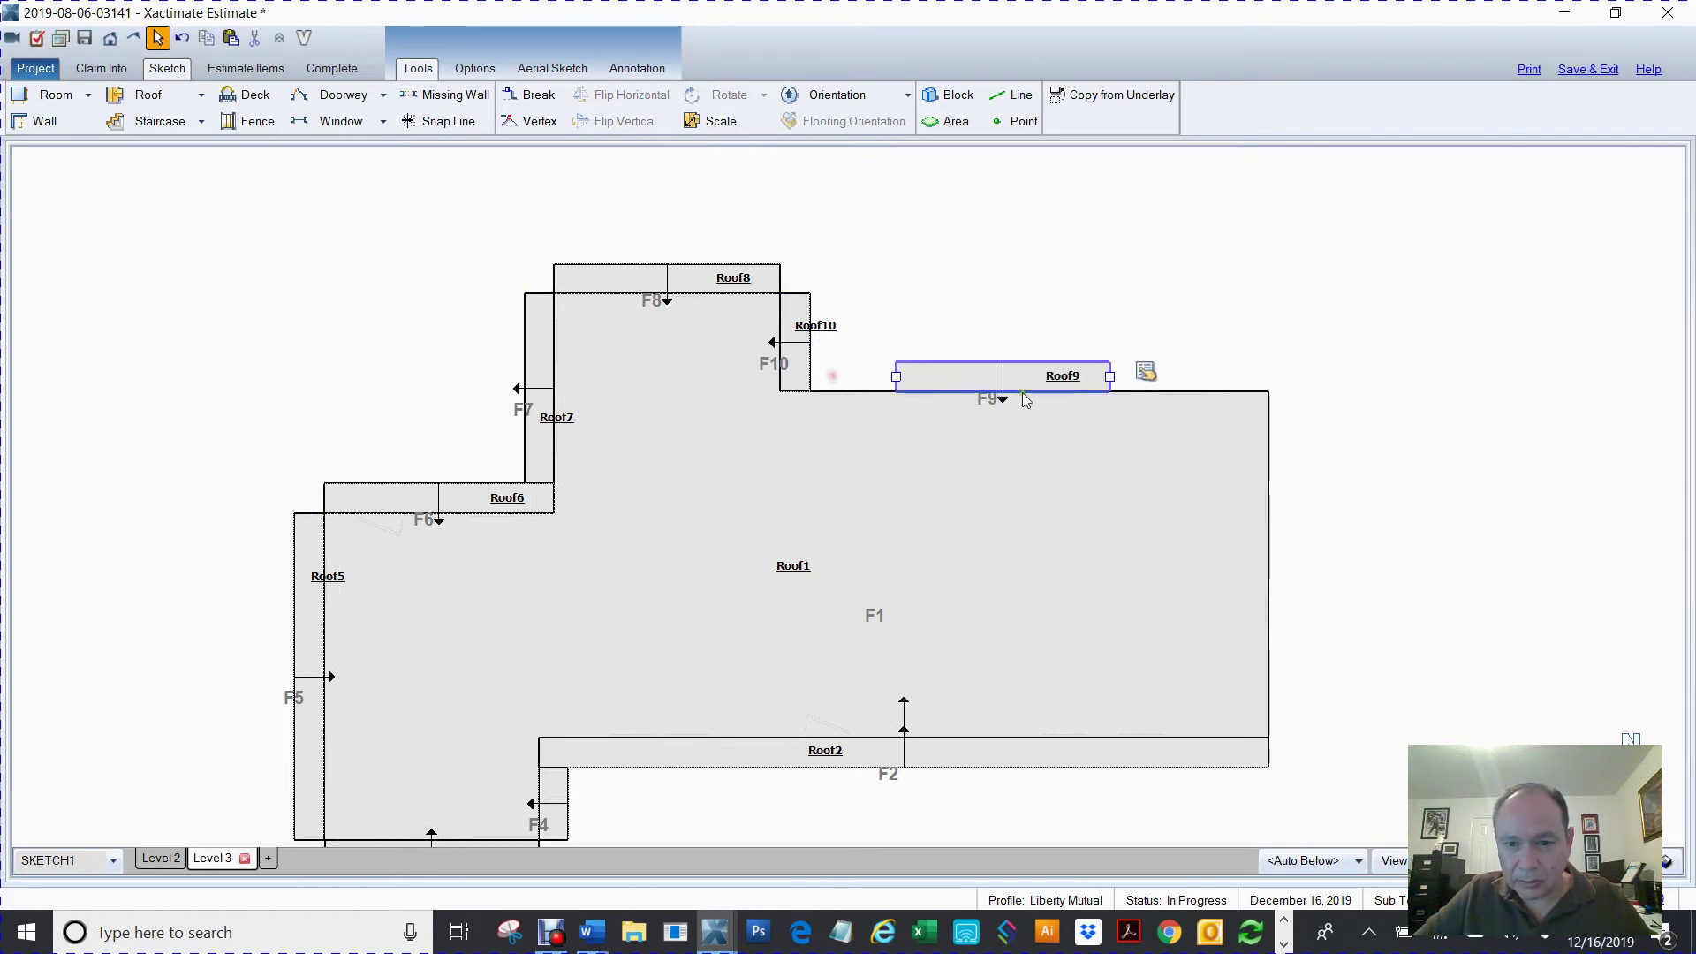
scroll(1021, 373, "up", 5)
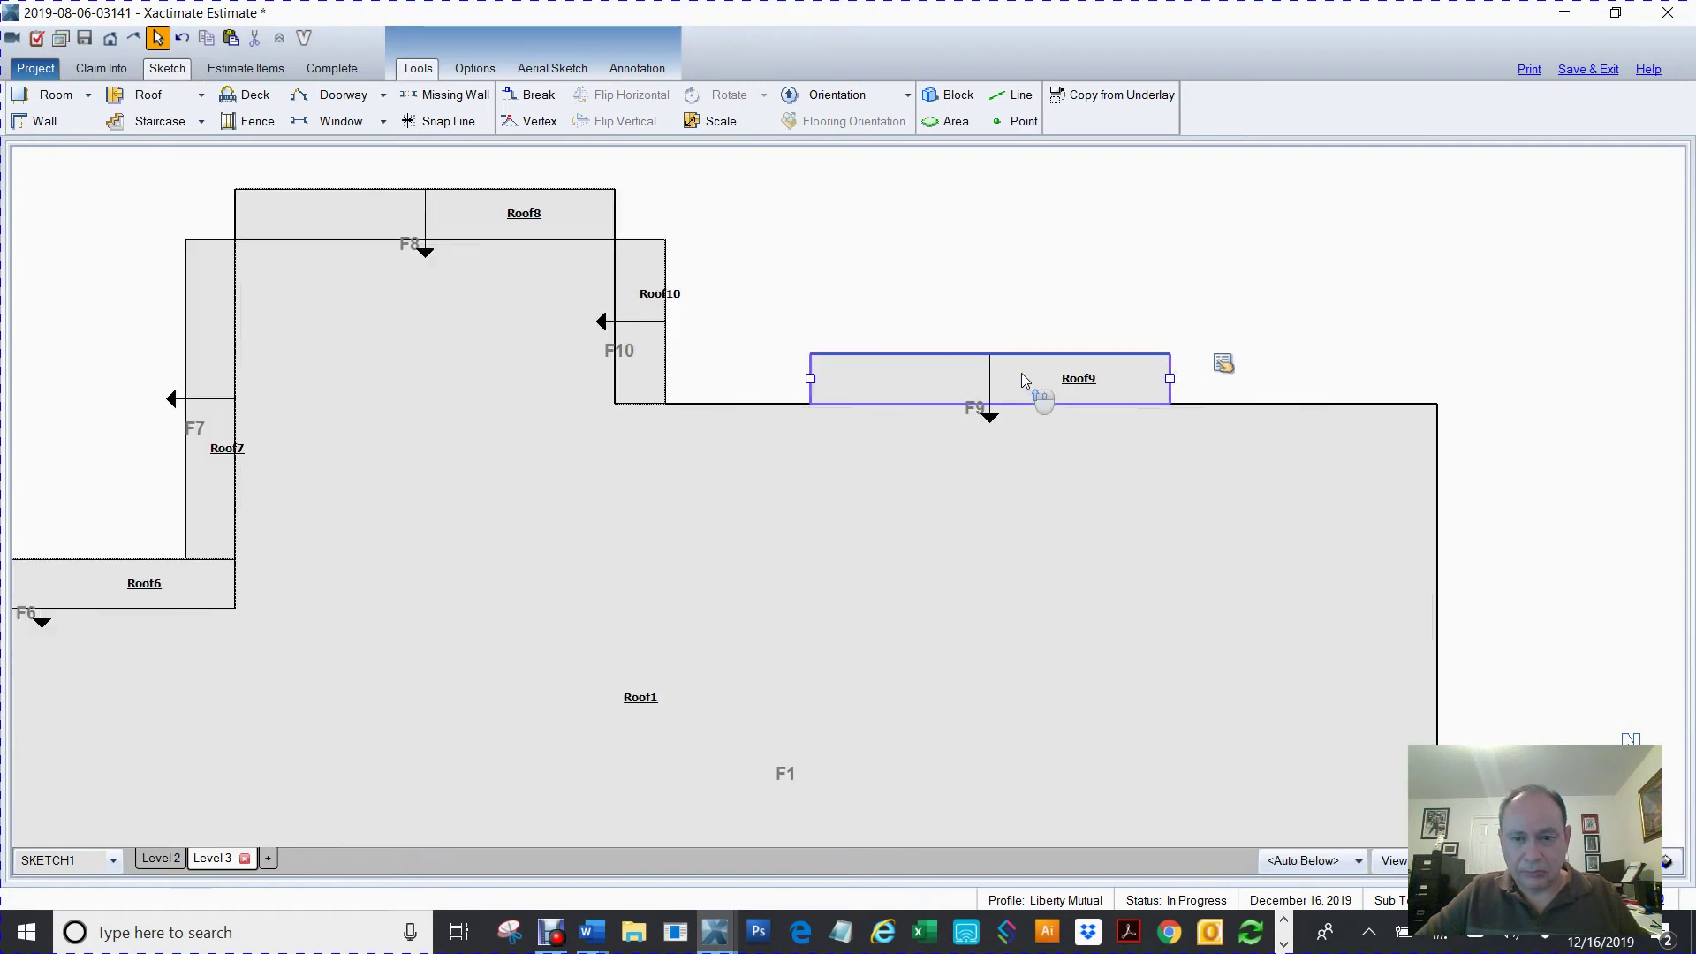
left_click(1073, 383)
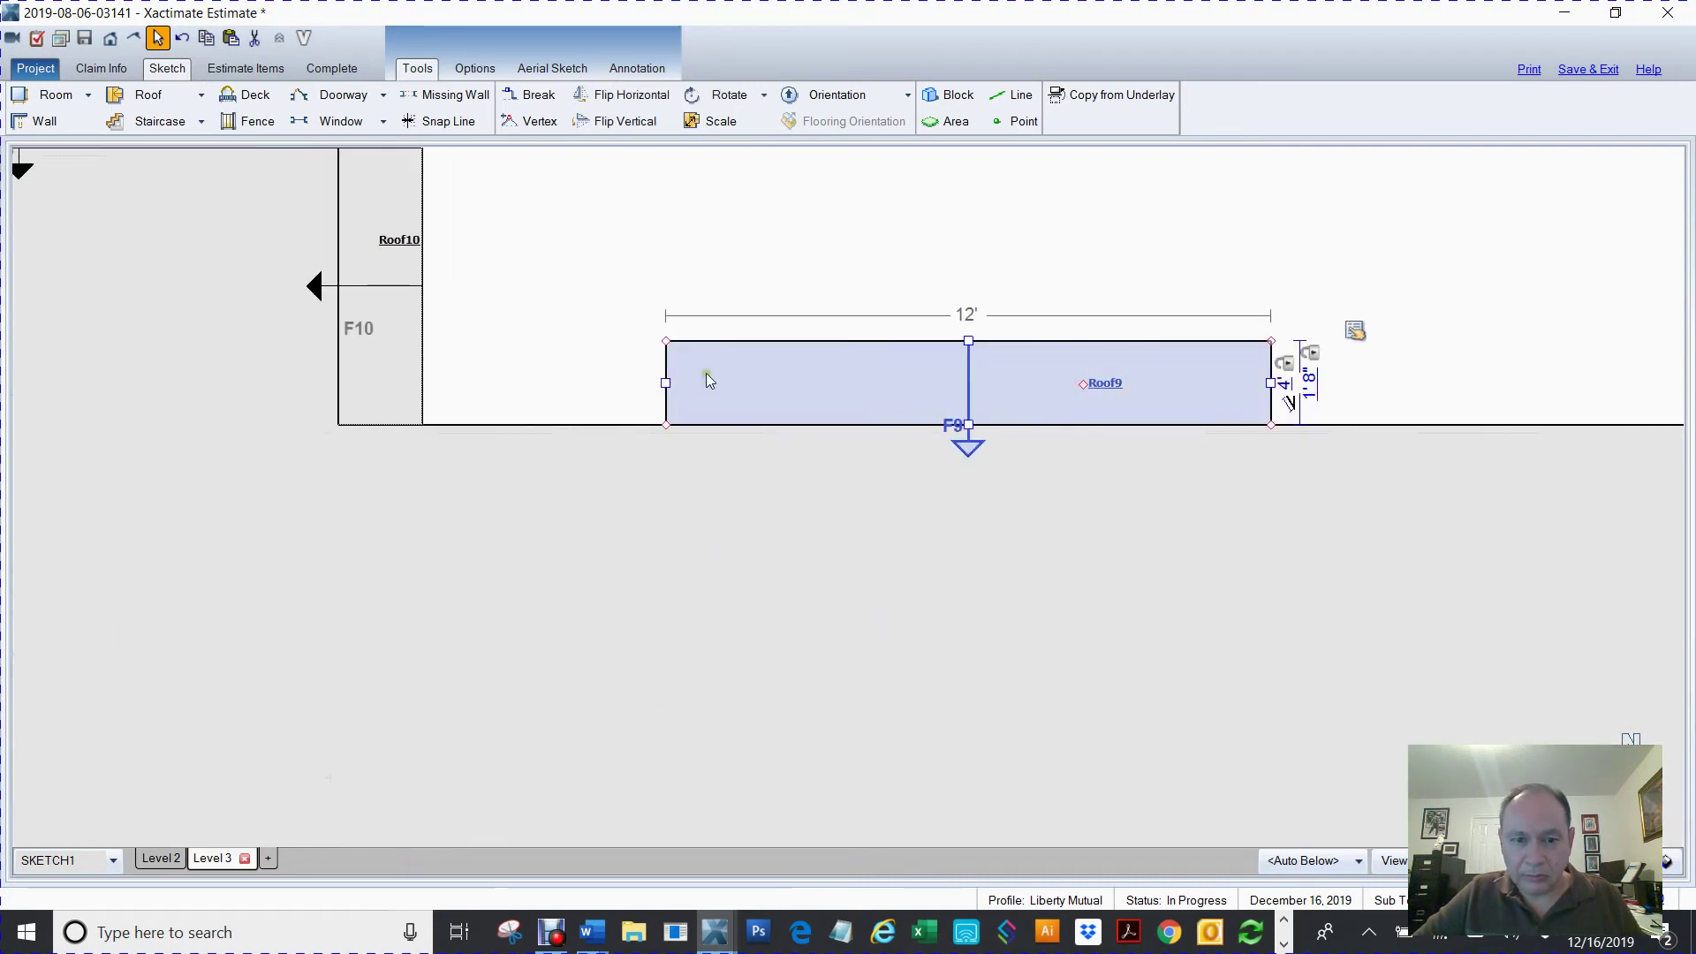
left_click_drag(666, 382, 419, 380)
middle_click_drag(1369, 307, 459, 275)
left_click(302, 349)
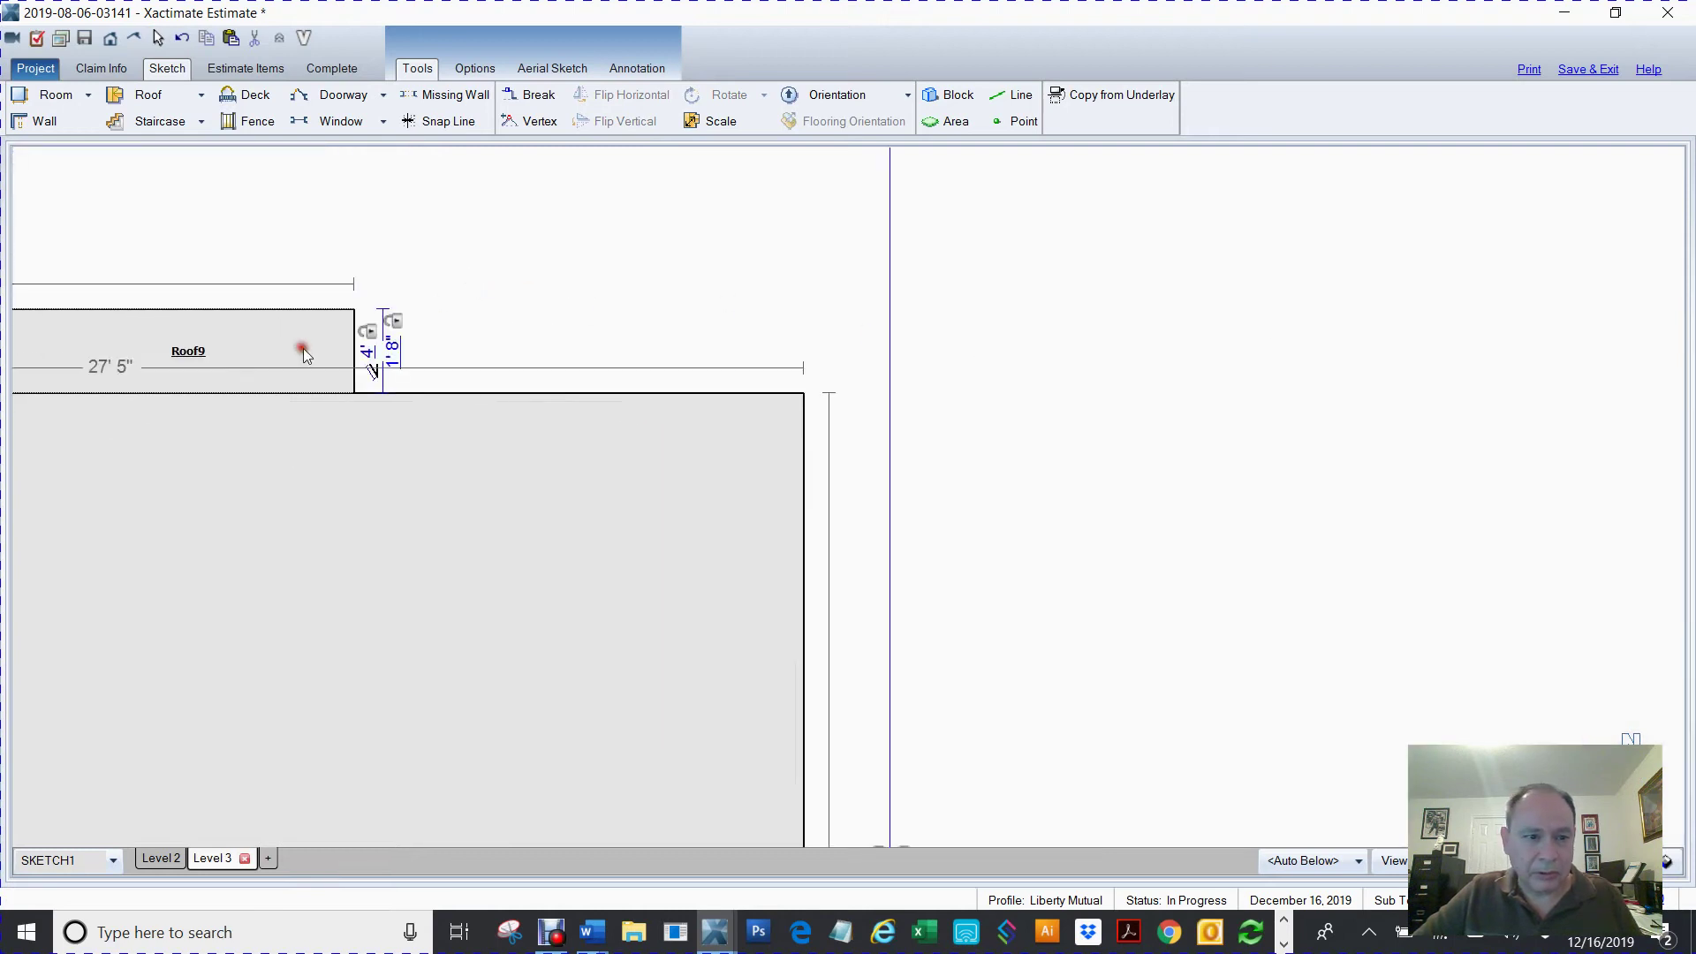
left_click_drag(354, 356, 806, 342)
- Paste a rotated copy of the shed roof along the main section's right edge and stretch it to 19' 5"
scroll(1018, 376, "down", 3)
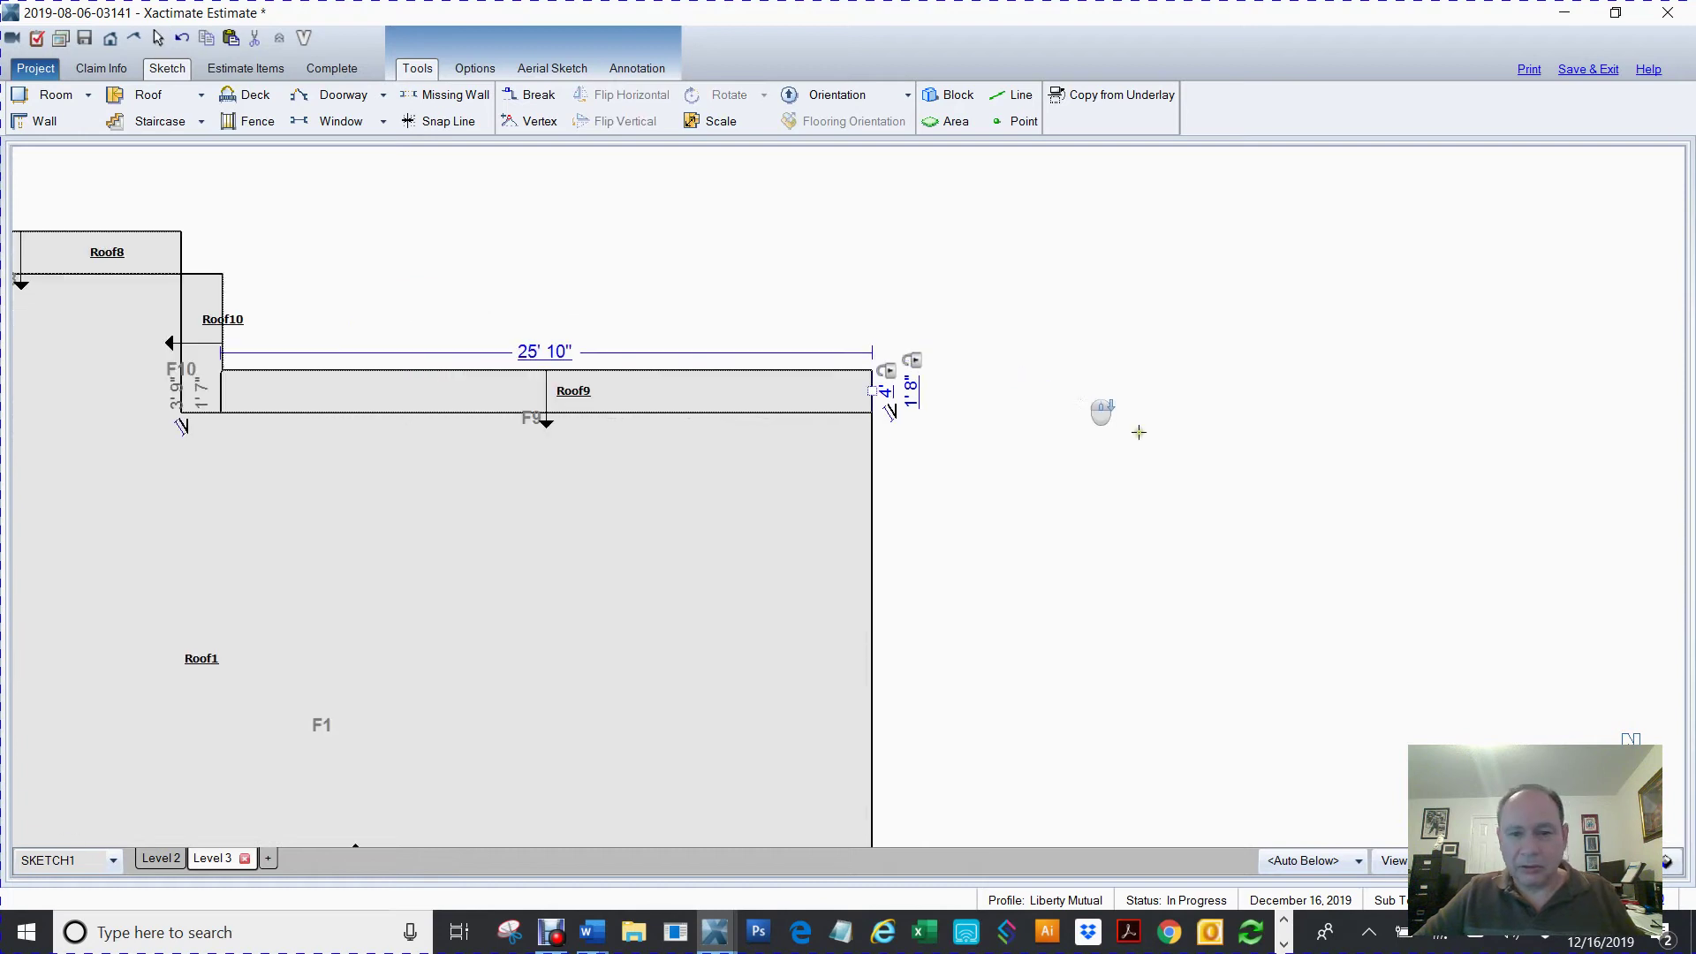
mouse_move(1099, 413)
middle_mouse_down()
mouse_move(1145, 538)
mouse_move(1156, 341)
mouse_move(1143, 367)
middle_mouse_up()
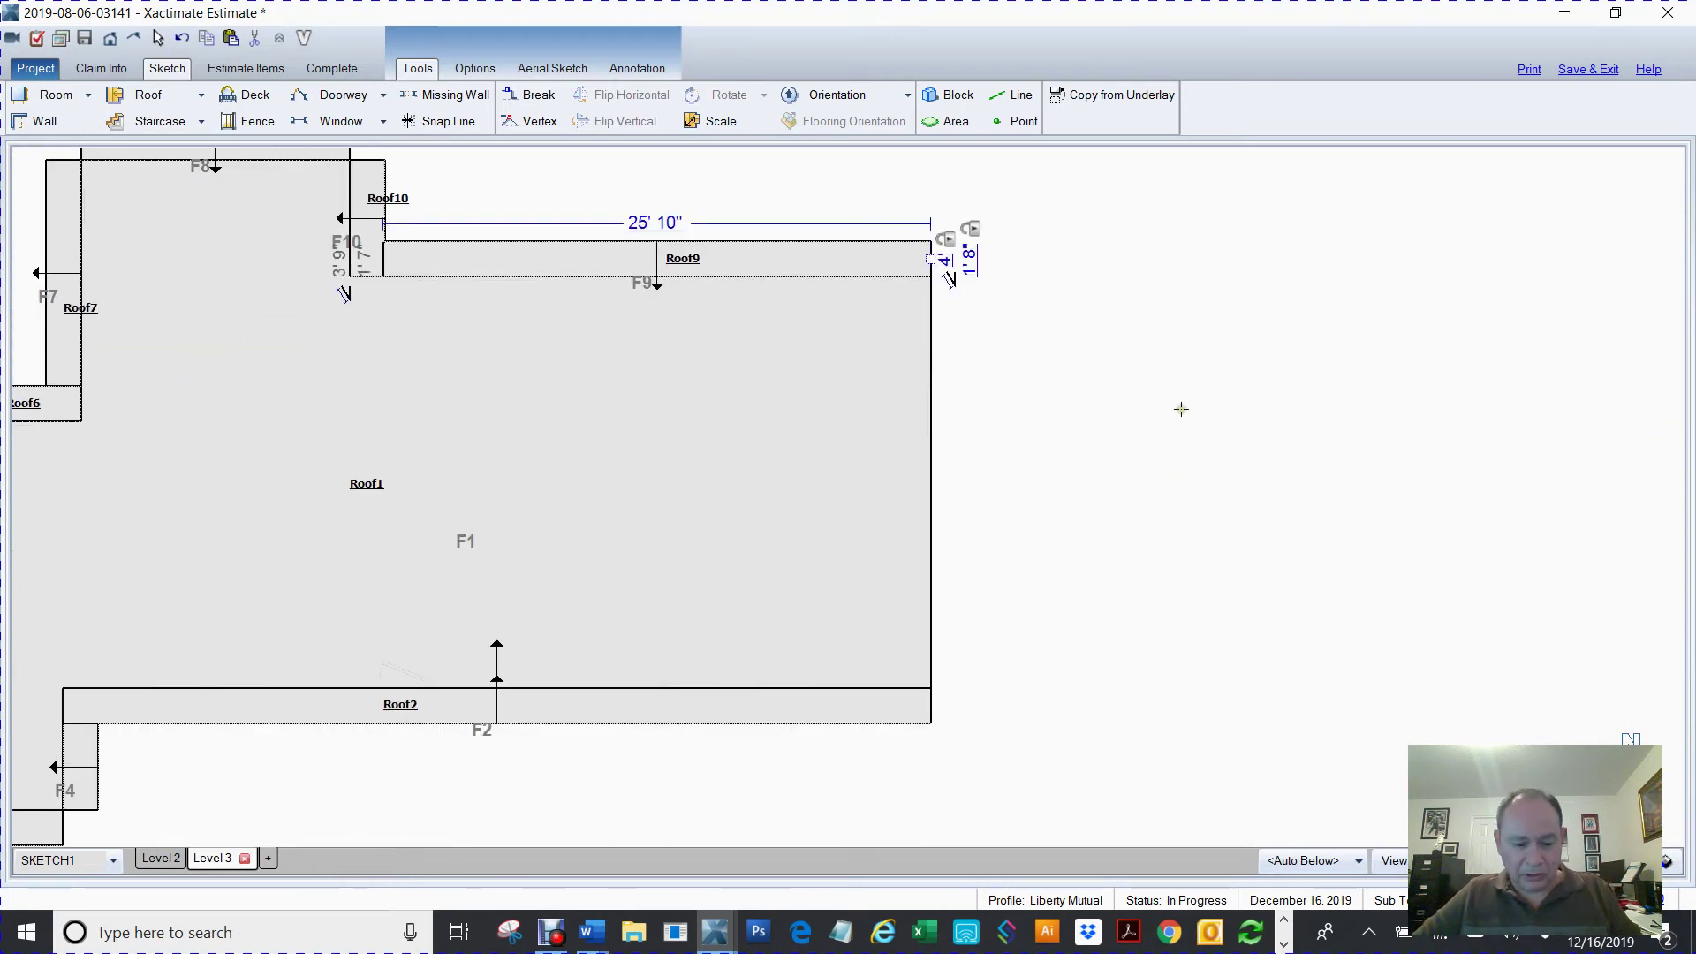
key("f")
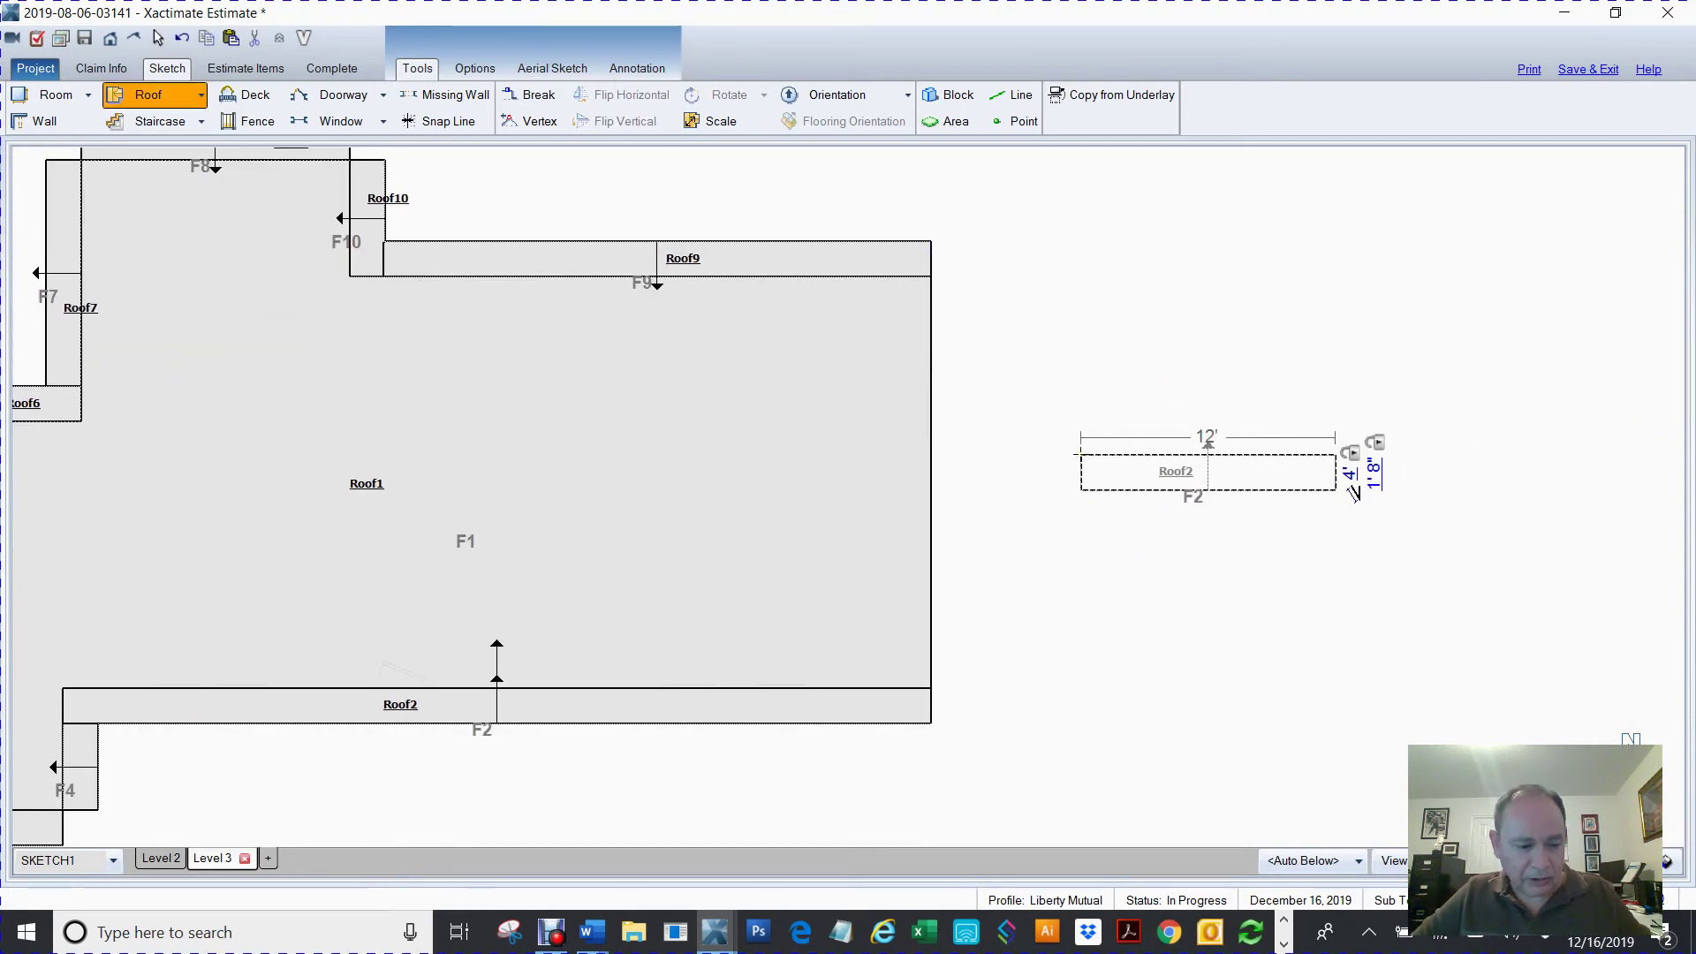
key("Left")
key("Left")
key("Left")
key("Left")
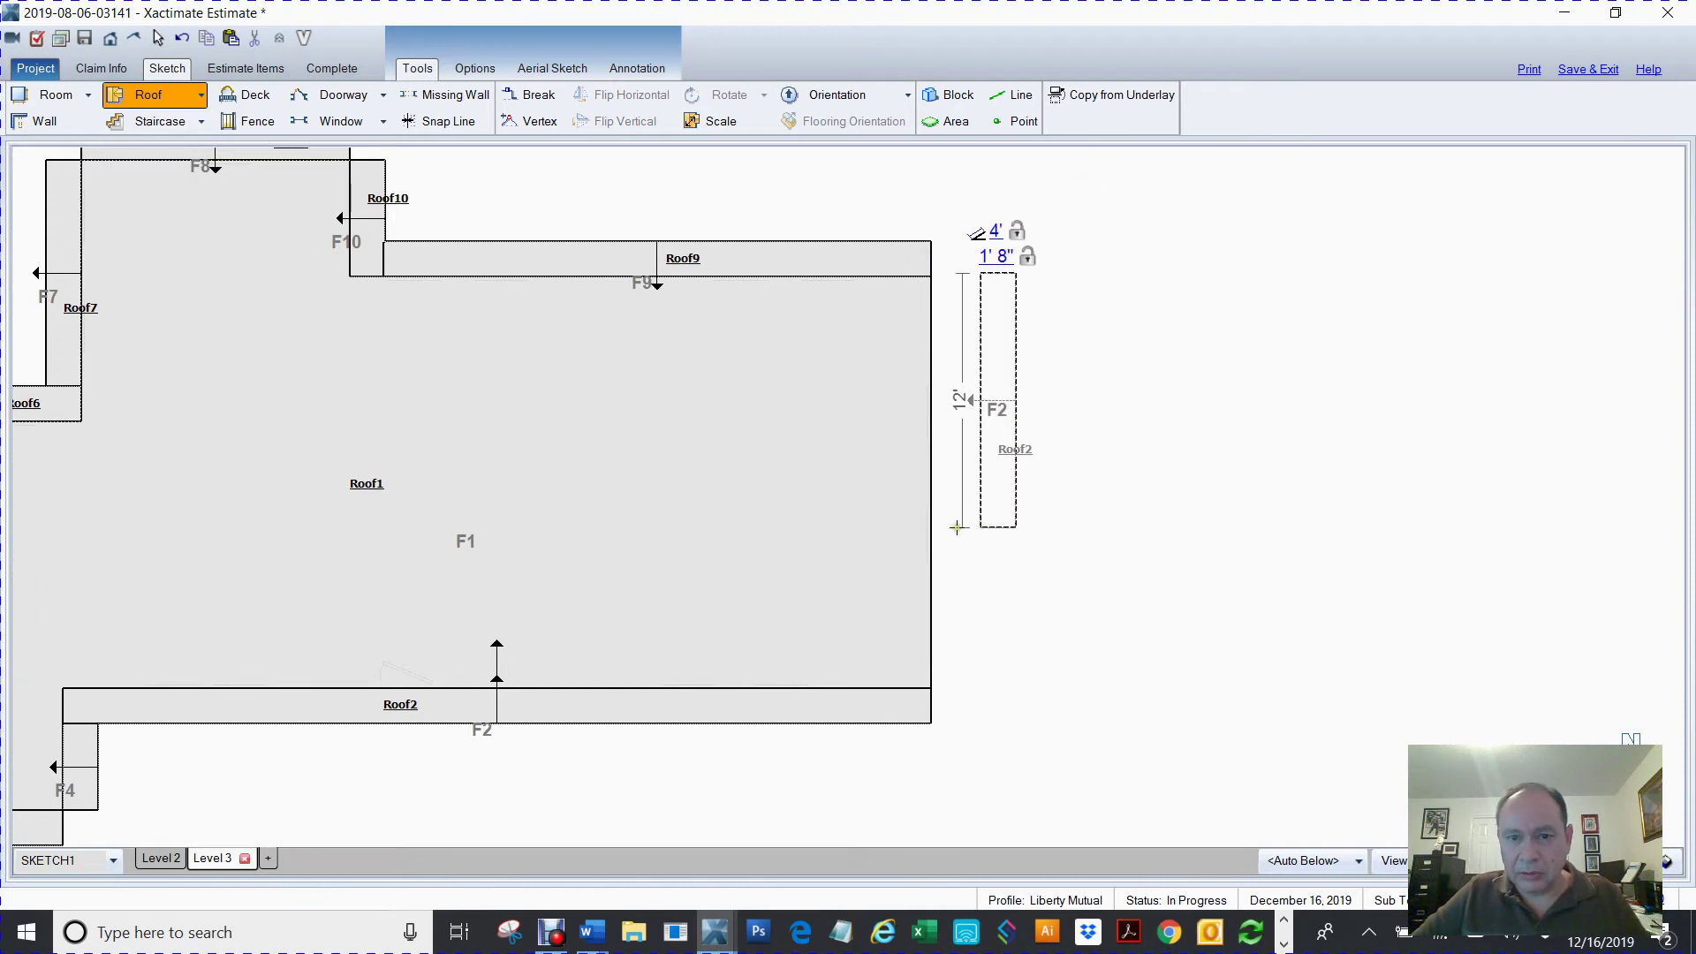
left_click(934, 537)
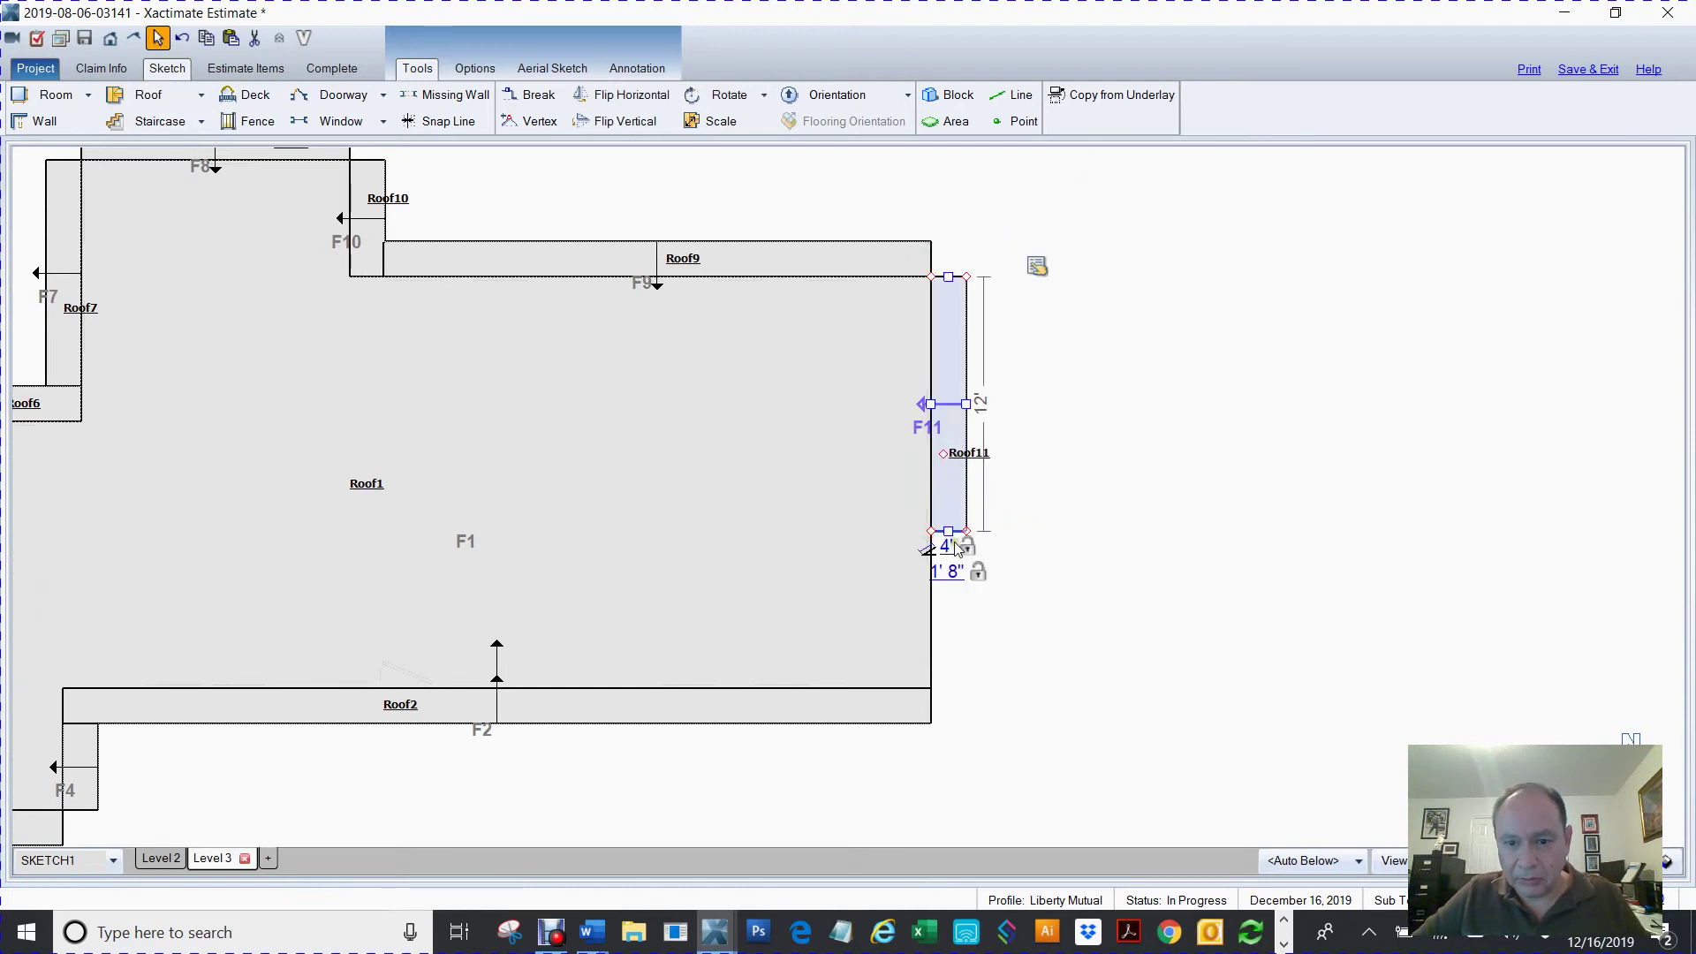
left_click_drag(945, 674, 947, 686)
left_click(1217, 655)
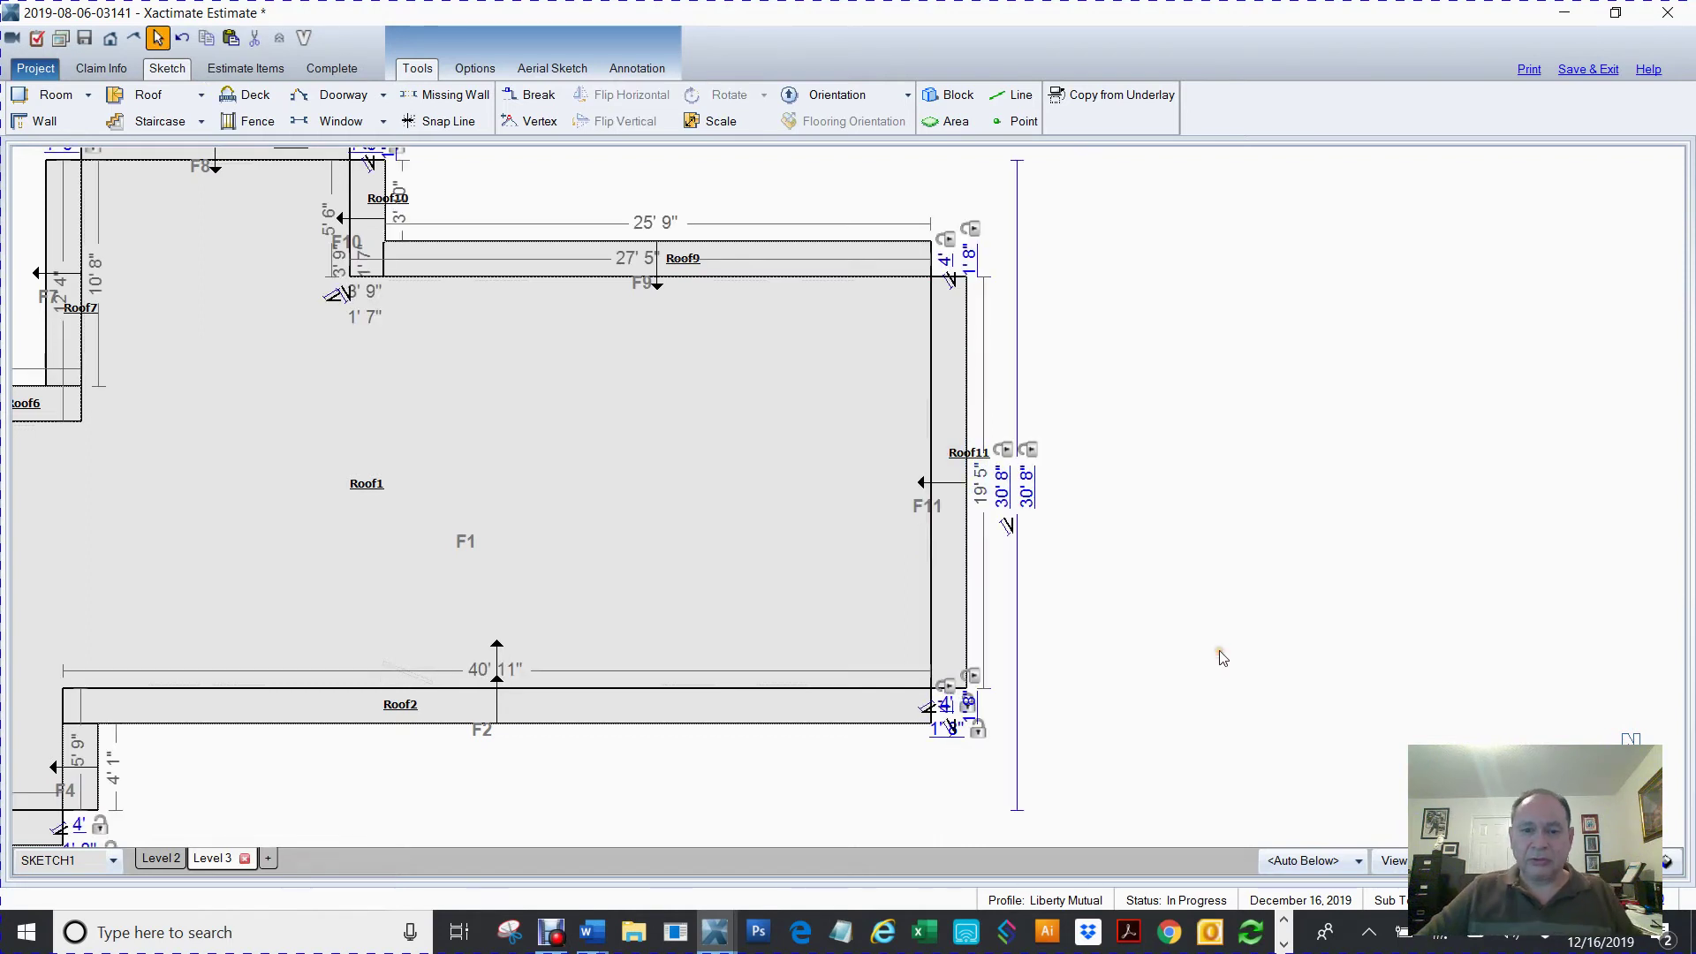
- Miter the front right corner by moving the outer corners of Roof11 and Roof2 to meet along a 2' 4" diagonal
scroll(1311, 568, "up", 5)
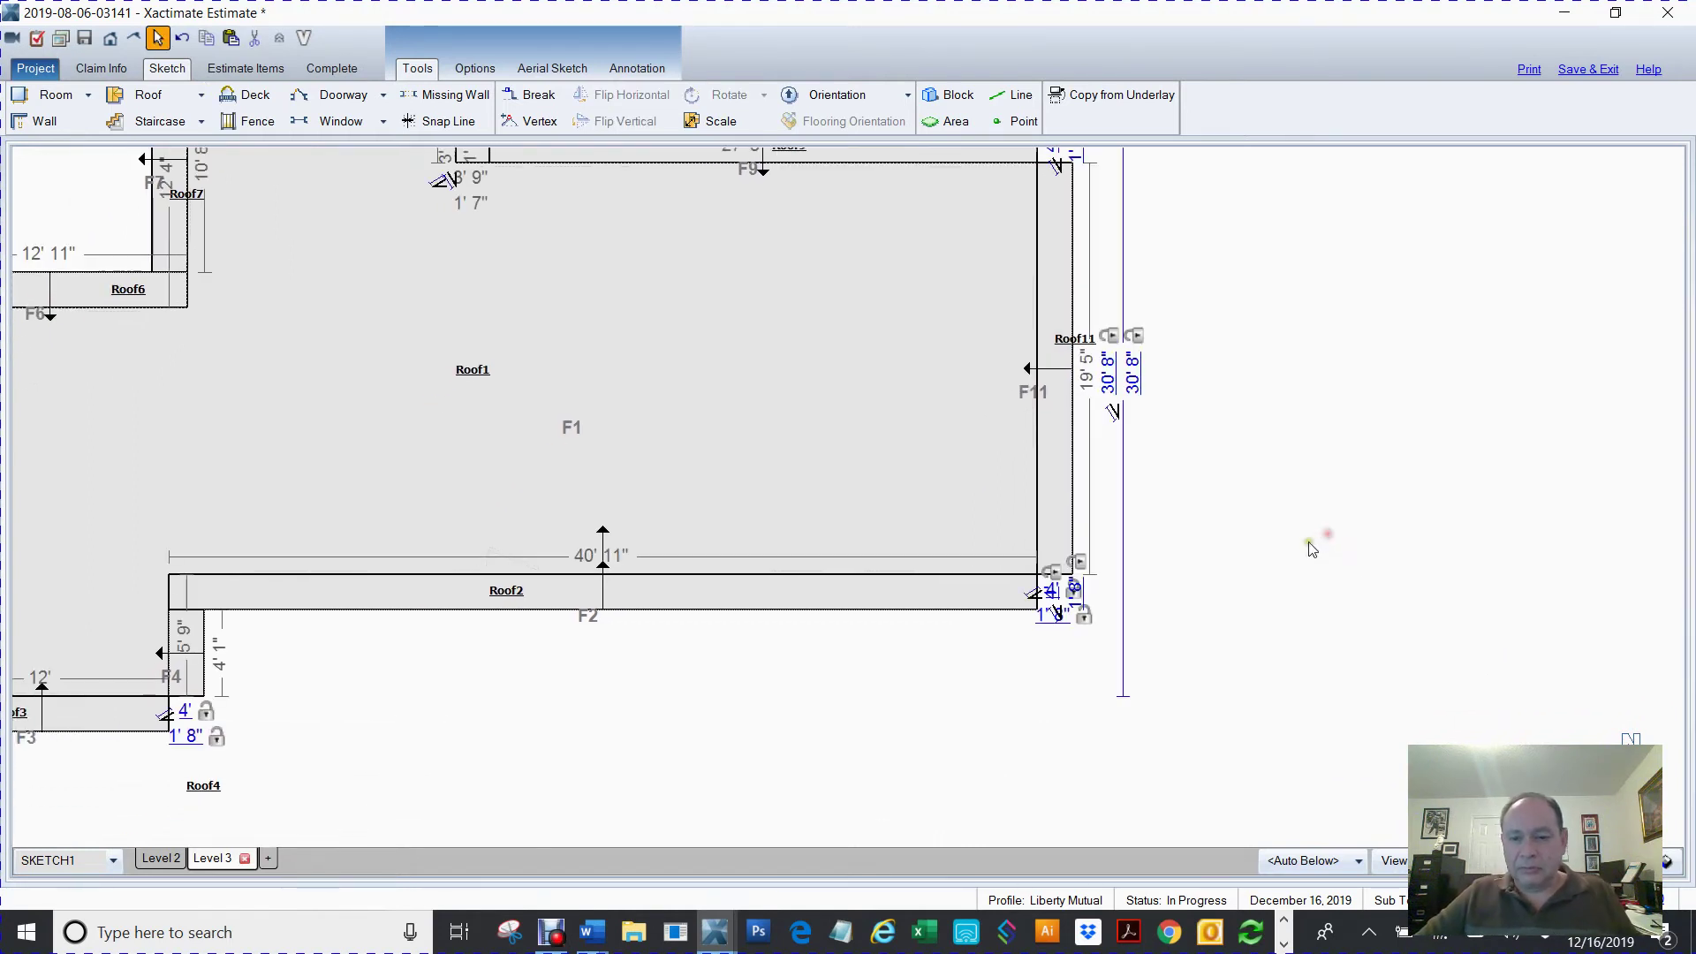
scroll(848, 566, "up", 1)
middle_click_drag(844, 572, 1169, 495)
left_click(1015, 463)
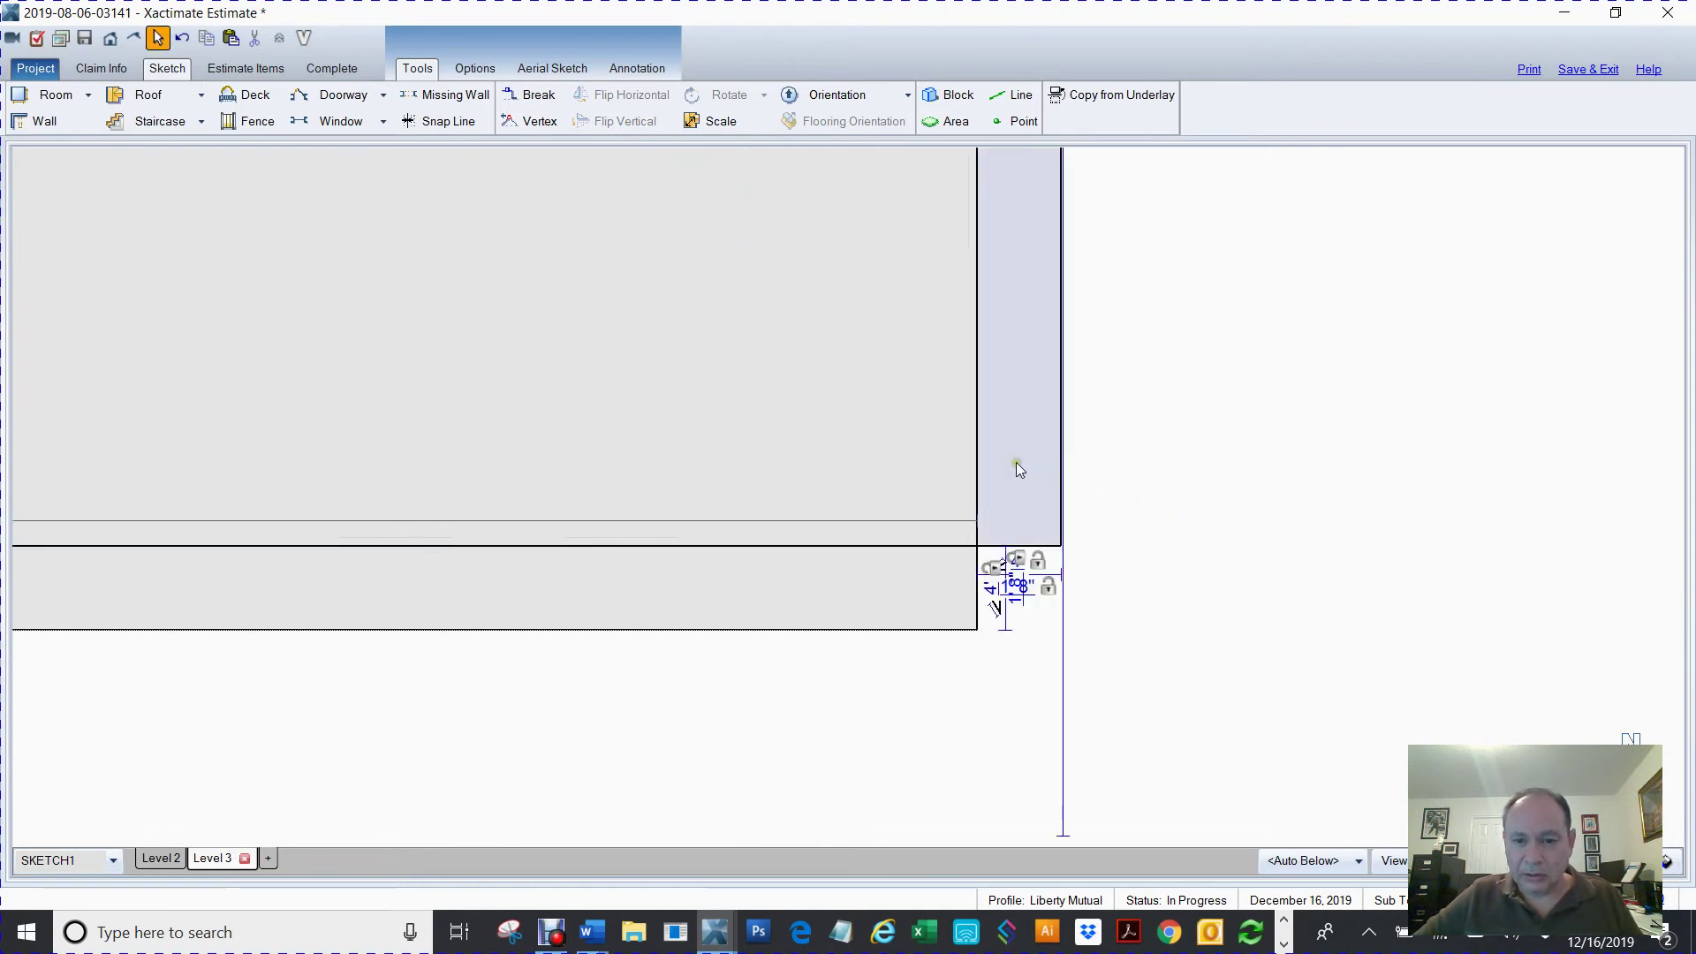
left_click_drag(977, 546, 1057, 626)
left_click(908, 598)
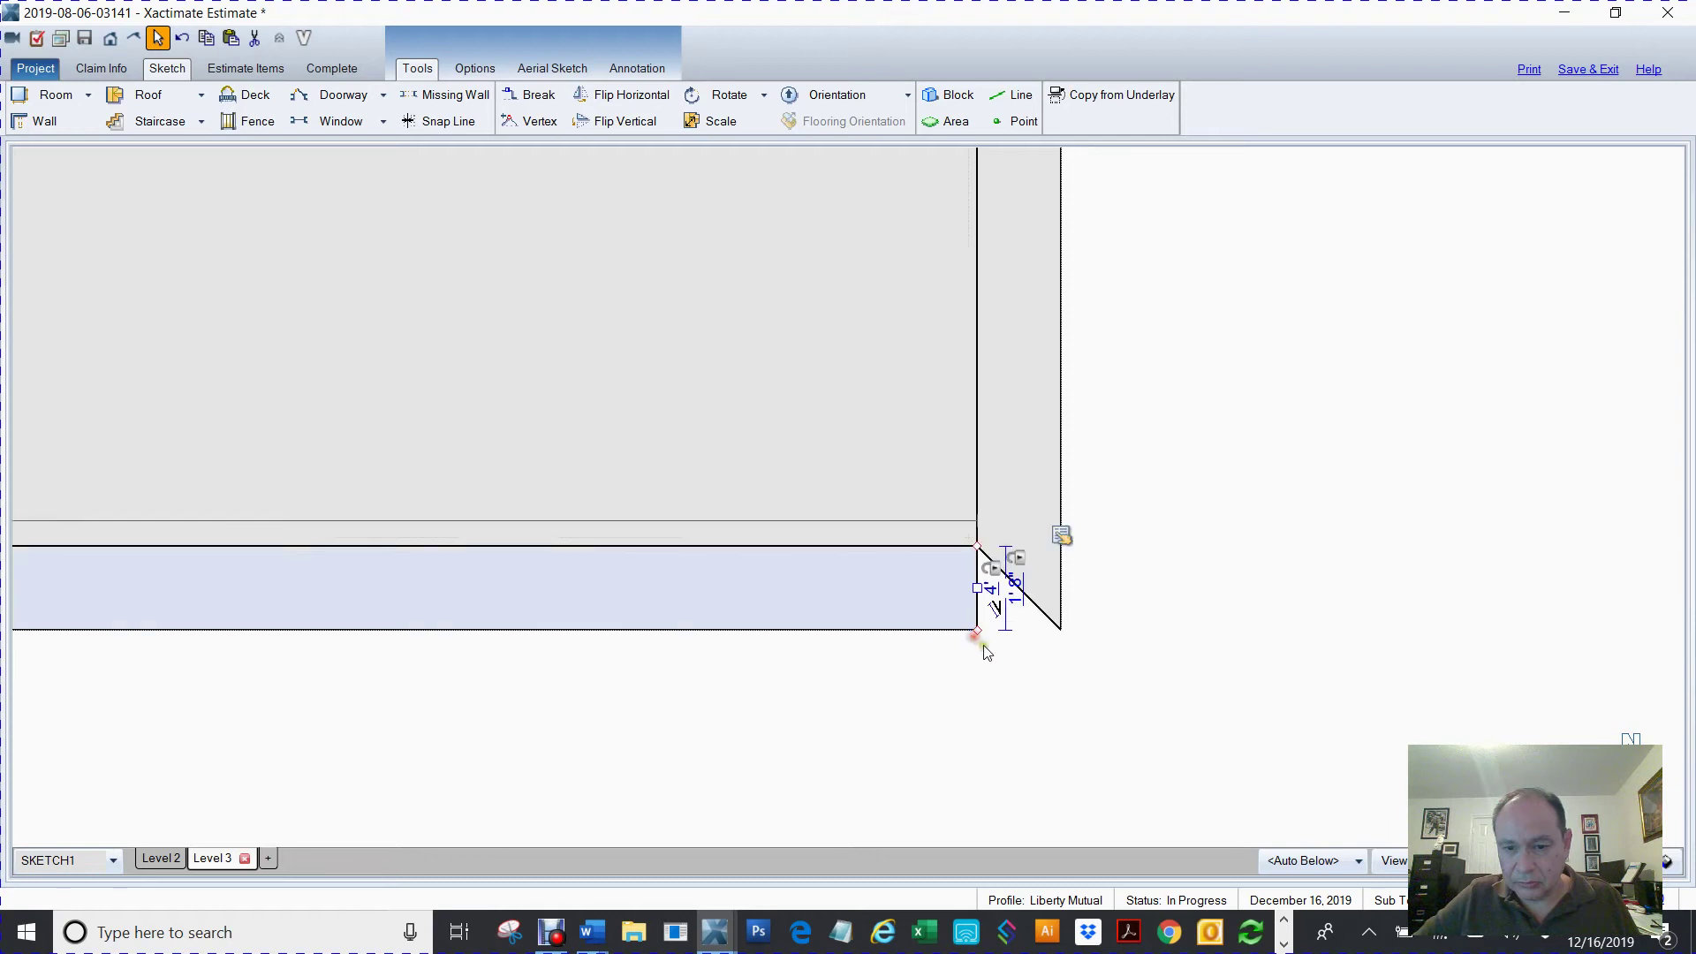
left_click_drag(978, 630, 1073, 642)
left_click(1343, 519)
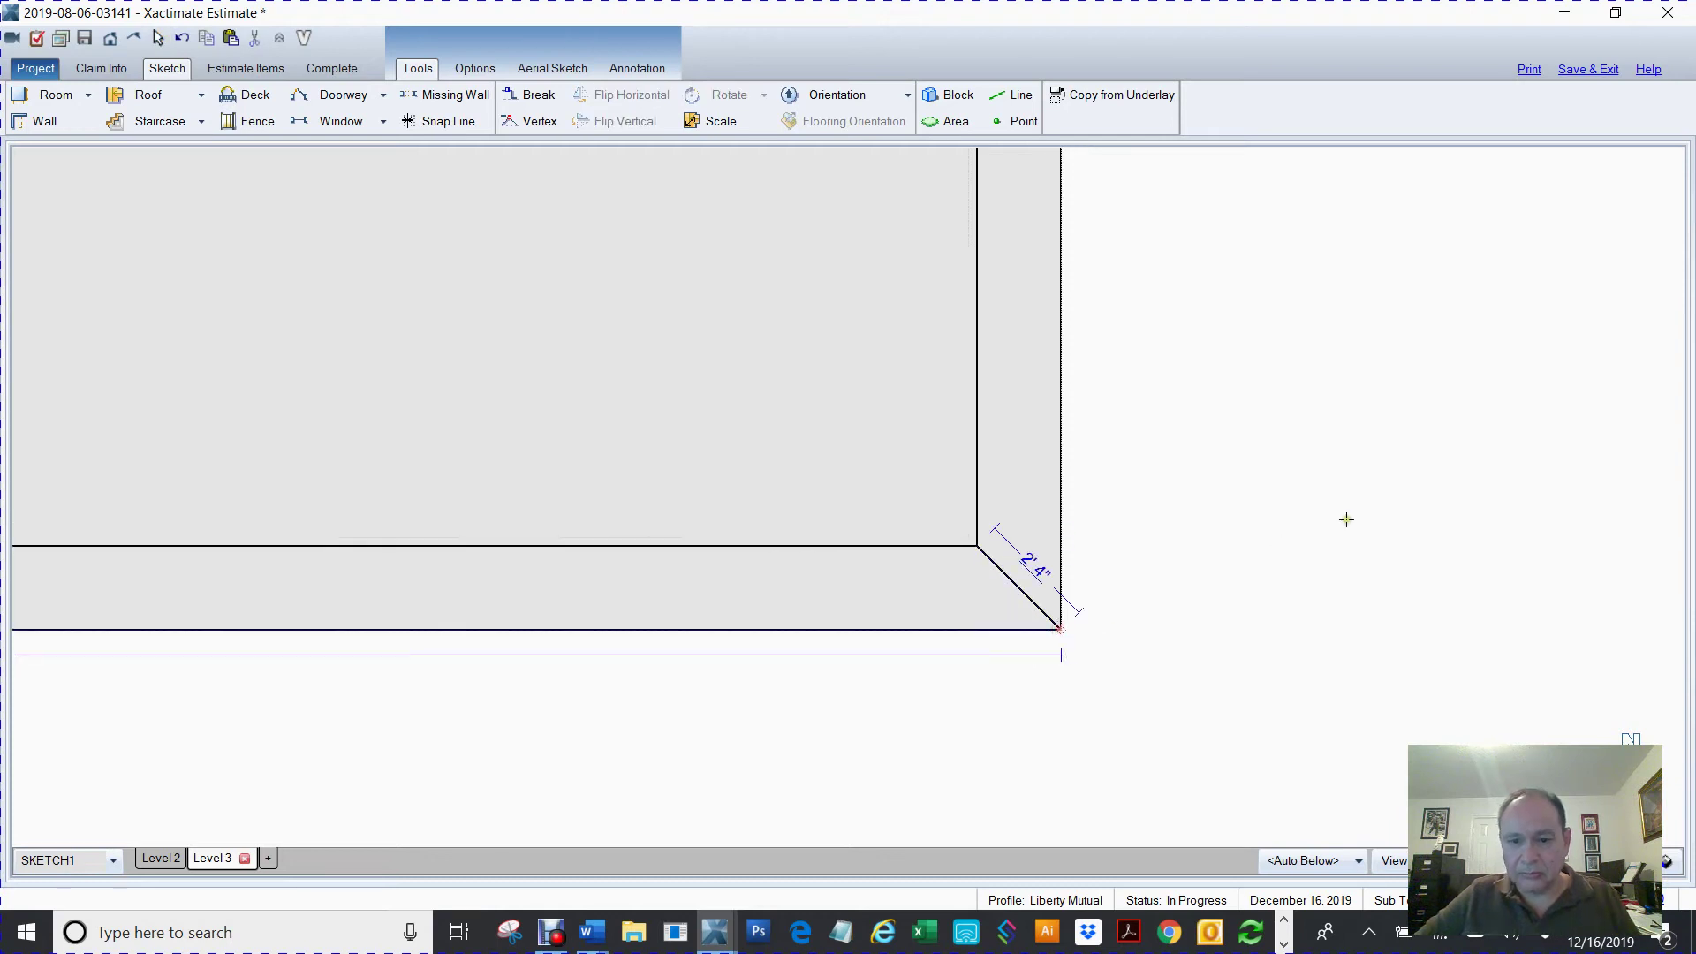
- Miter the inside corner between Roof2 and Roof4 with a diagonal from the flat roof's corner to their outer intersection
middle_click_drag(428, 603, 1560, 485)
left_click(1560, 485)
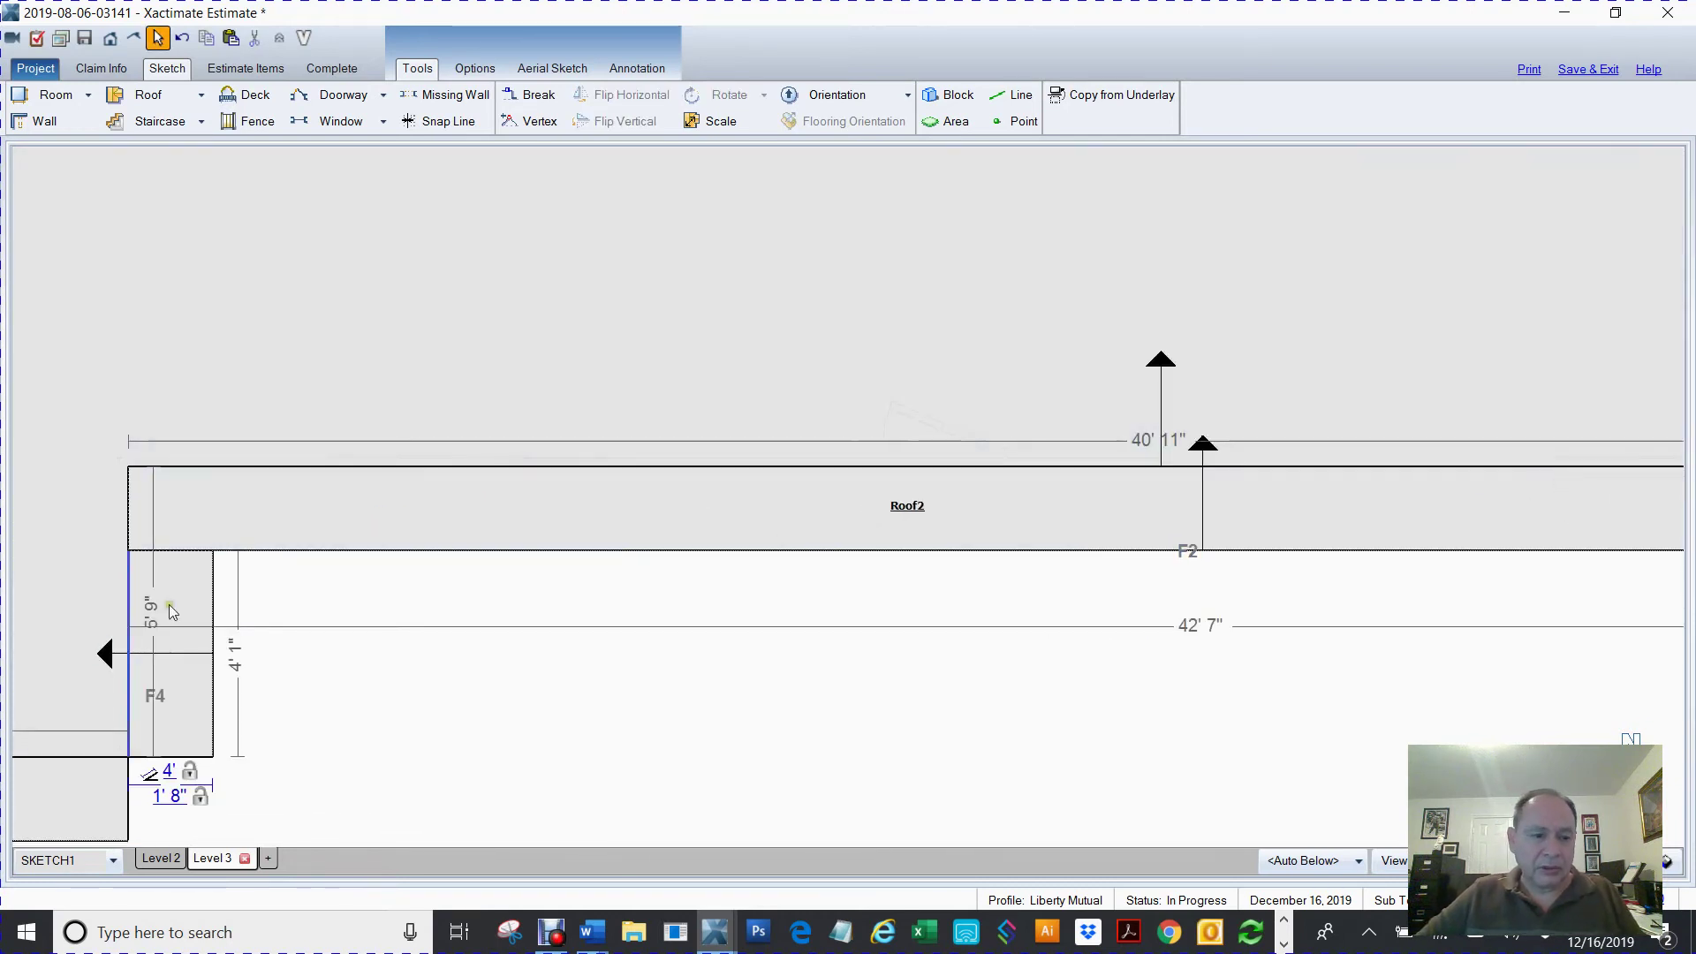
left_click(171, 501)
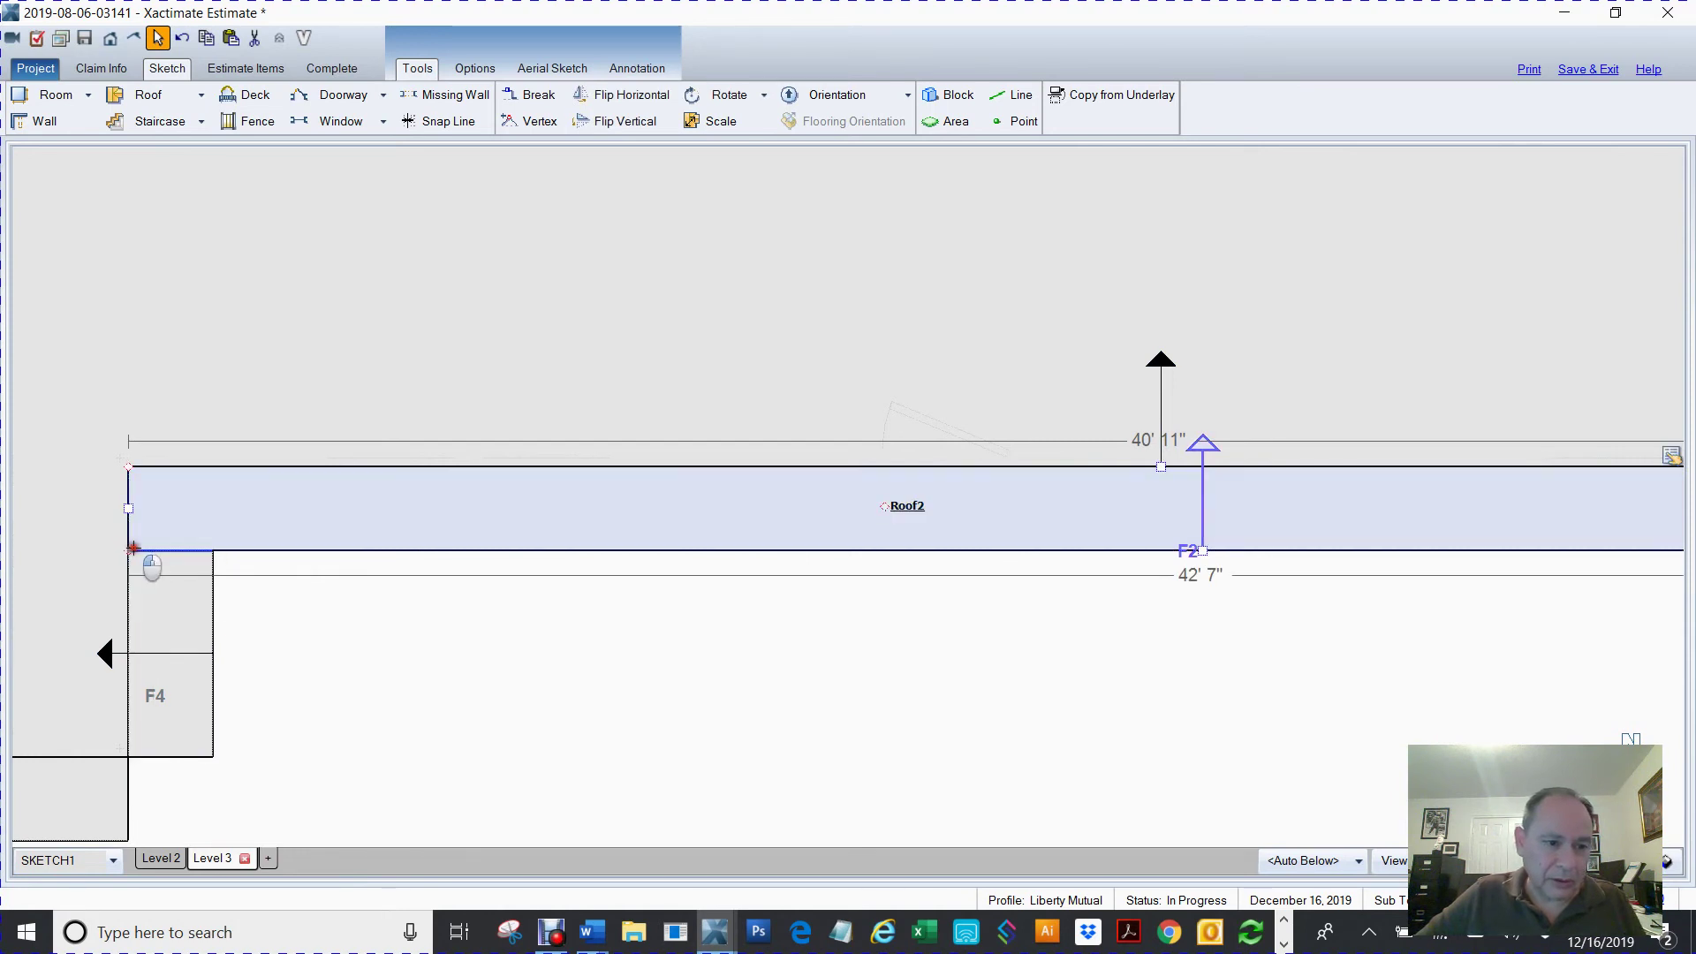
mouse_move(133, 549)
left_mouse_down()
mouse_move(200, 533)
mouse_move(133, 492)
mouse_move(128, 465)
left_mouse_up()
left_click(139, 575)
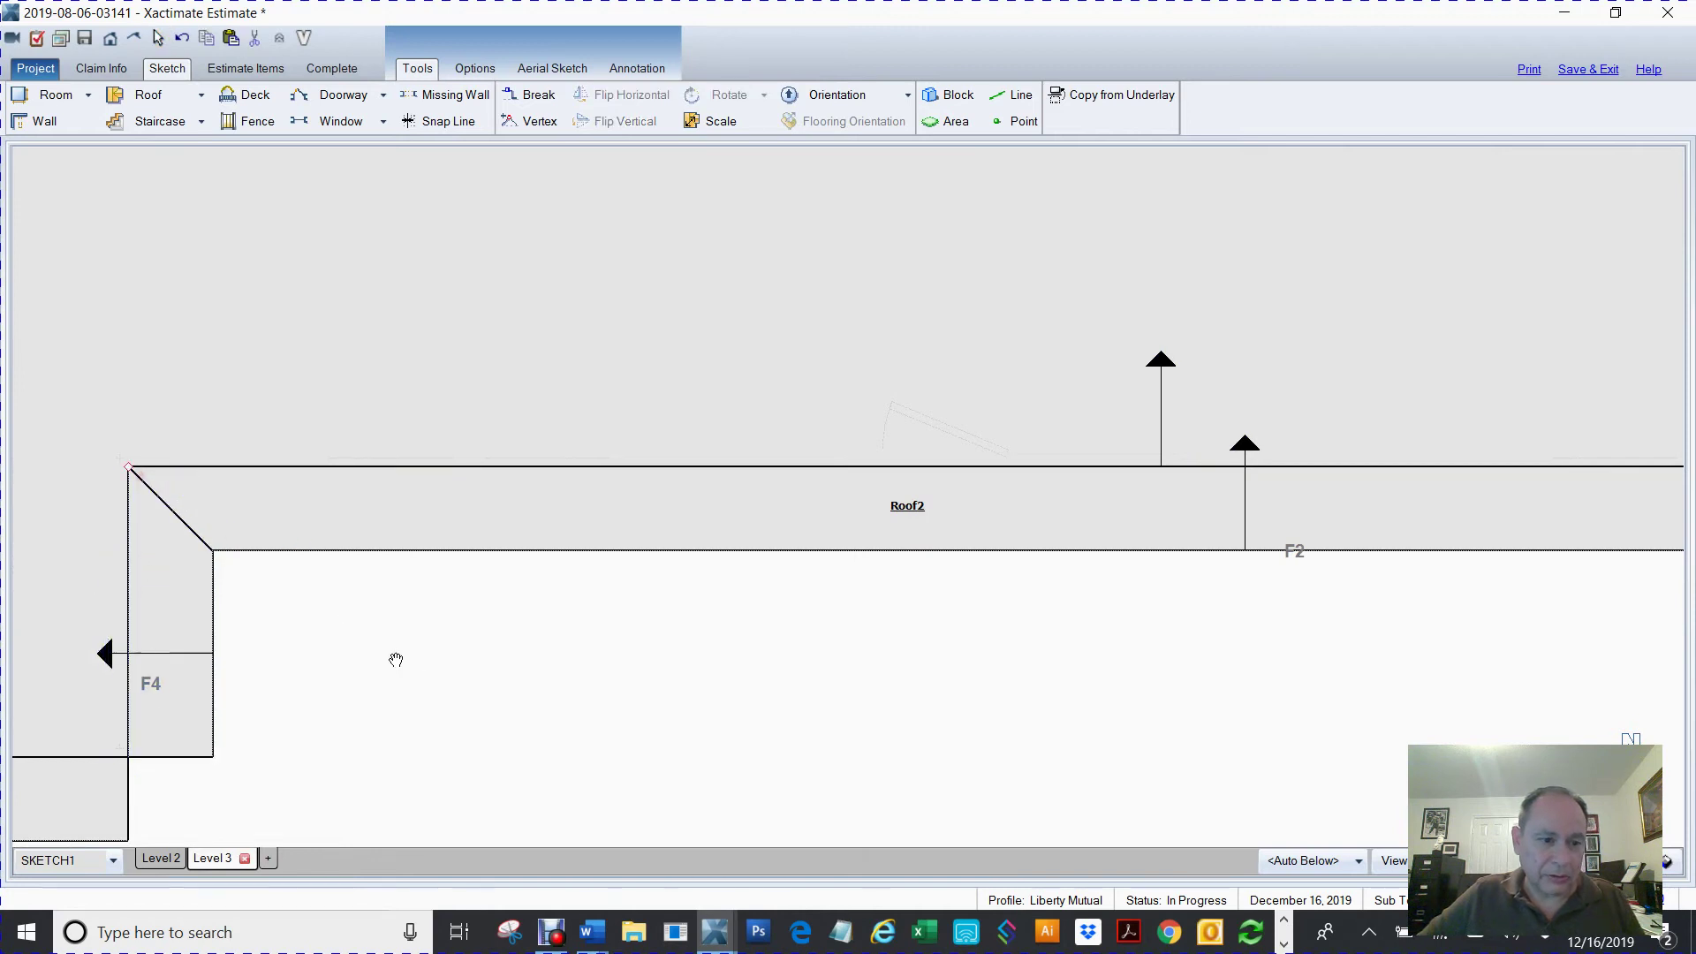
- Miter the outside corner between Roof4 and Roof3 by moving their outer corners to meet along a 2' 4" diagonal
mouse_move(393, 659)
middle_mouse_down()
mouse_move(591, 546)
mouse_move(923, 455)
middle_mouse_up()
left_click(738, 530)
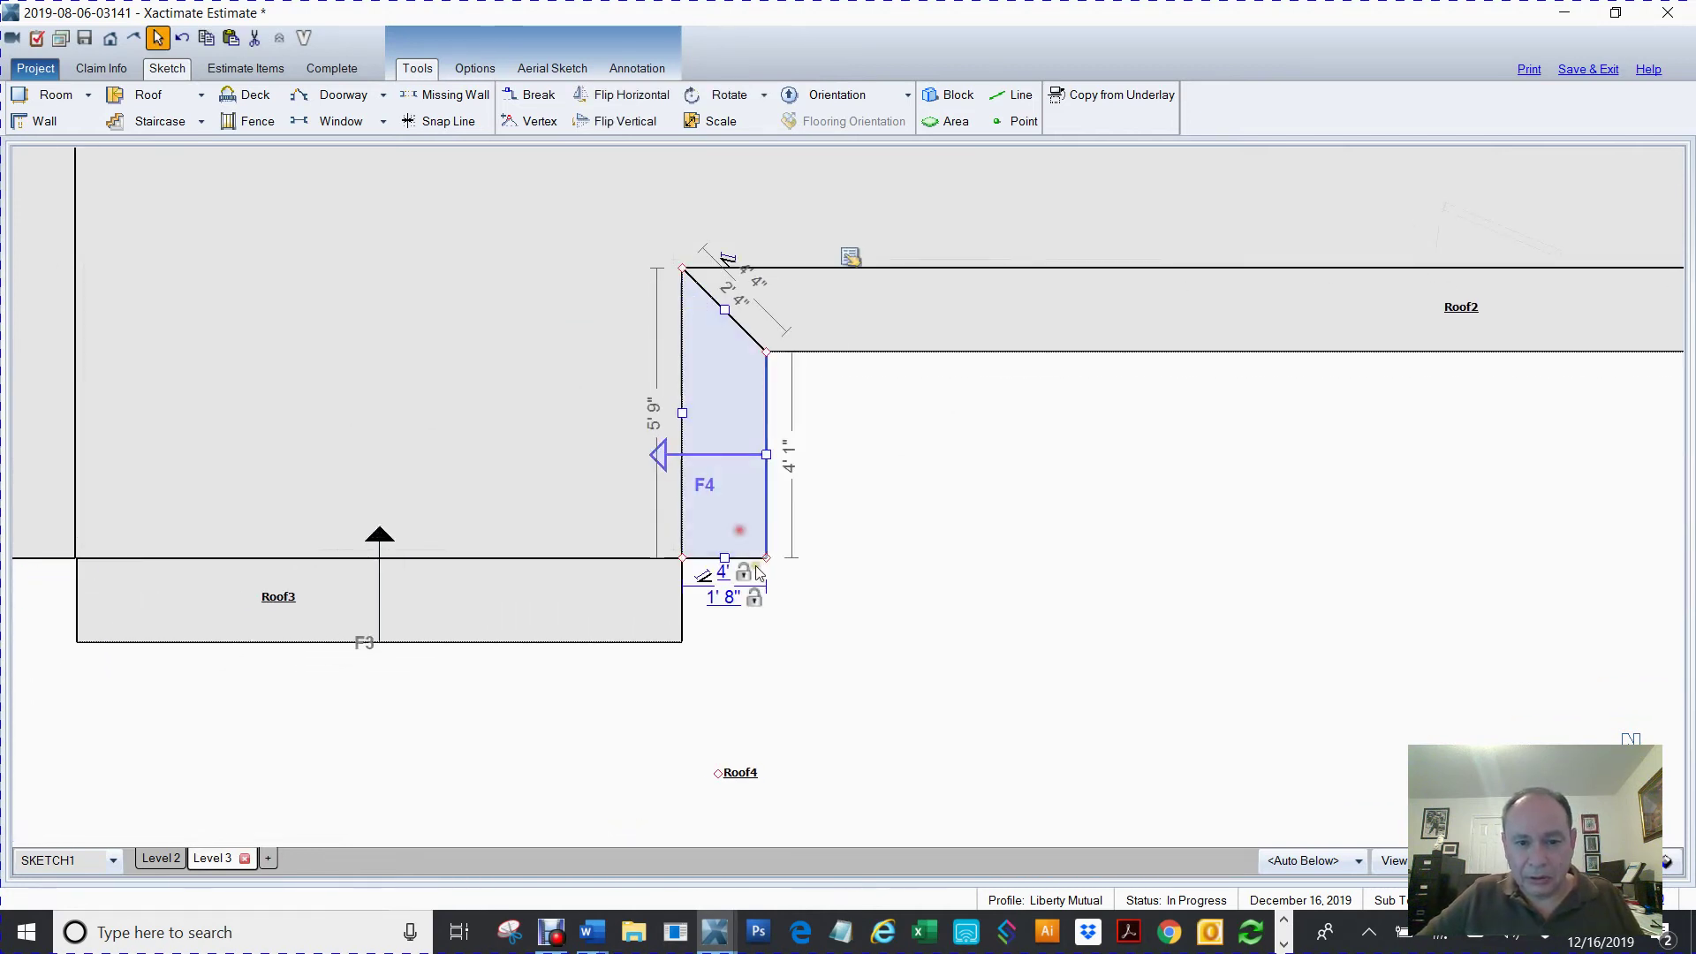
left_click_drag(770, 557, 768, 642)
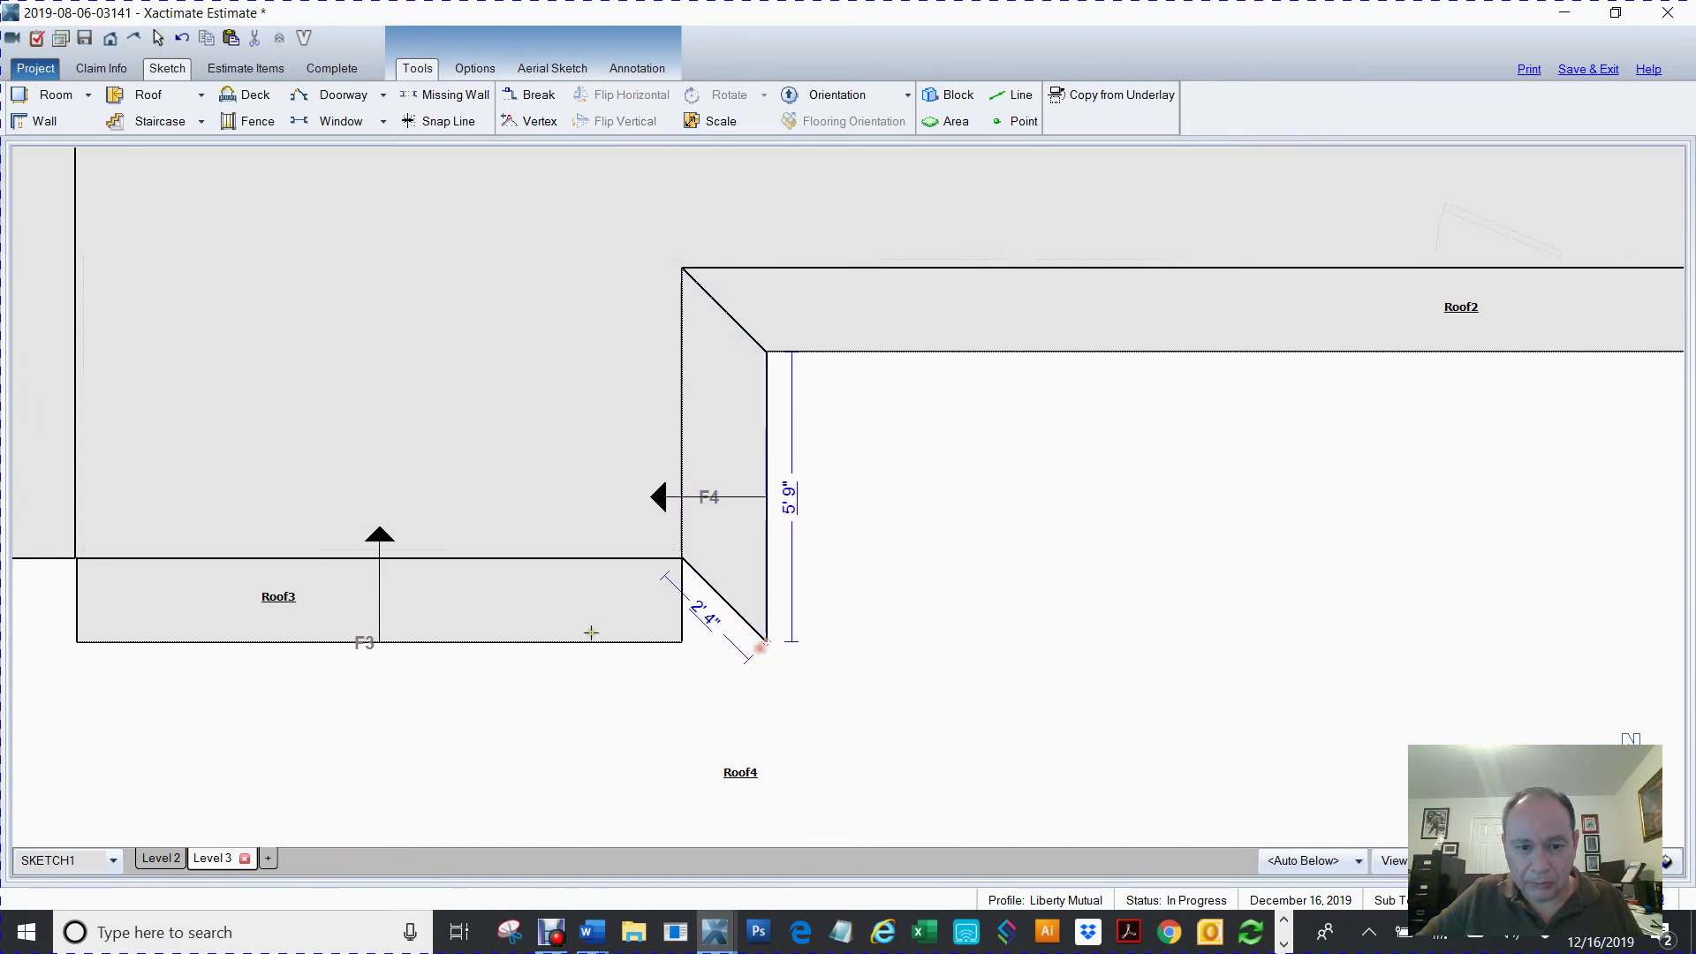
left_click(638, 613)
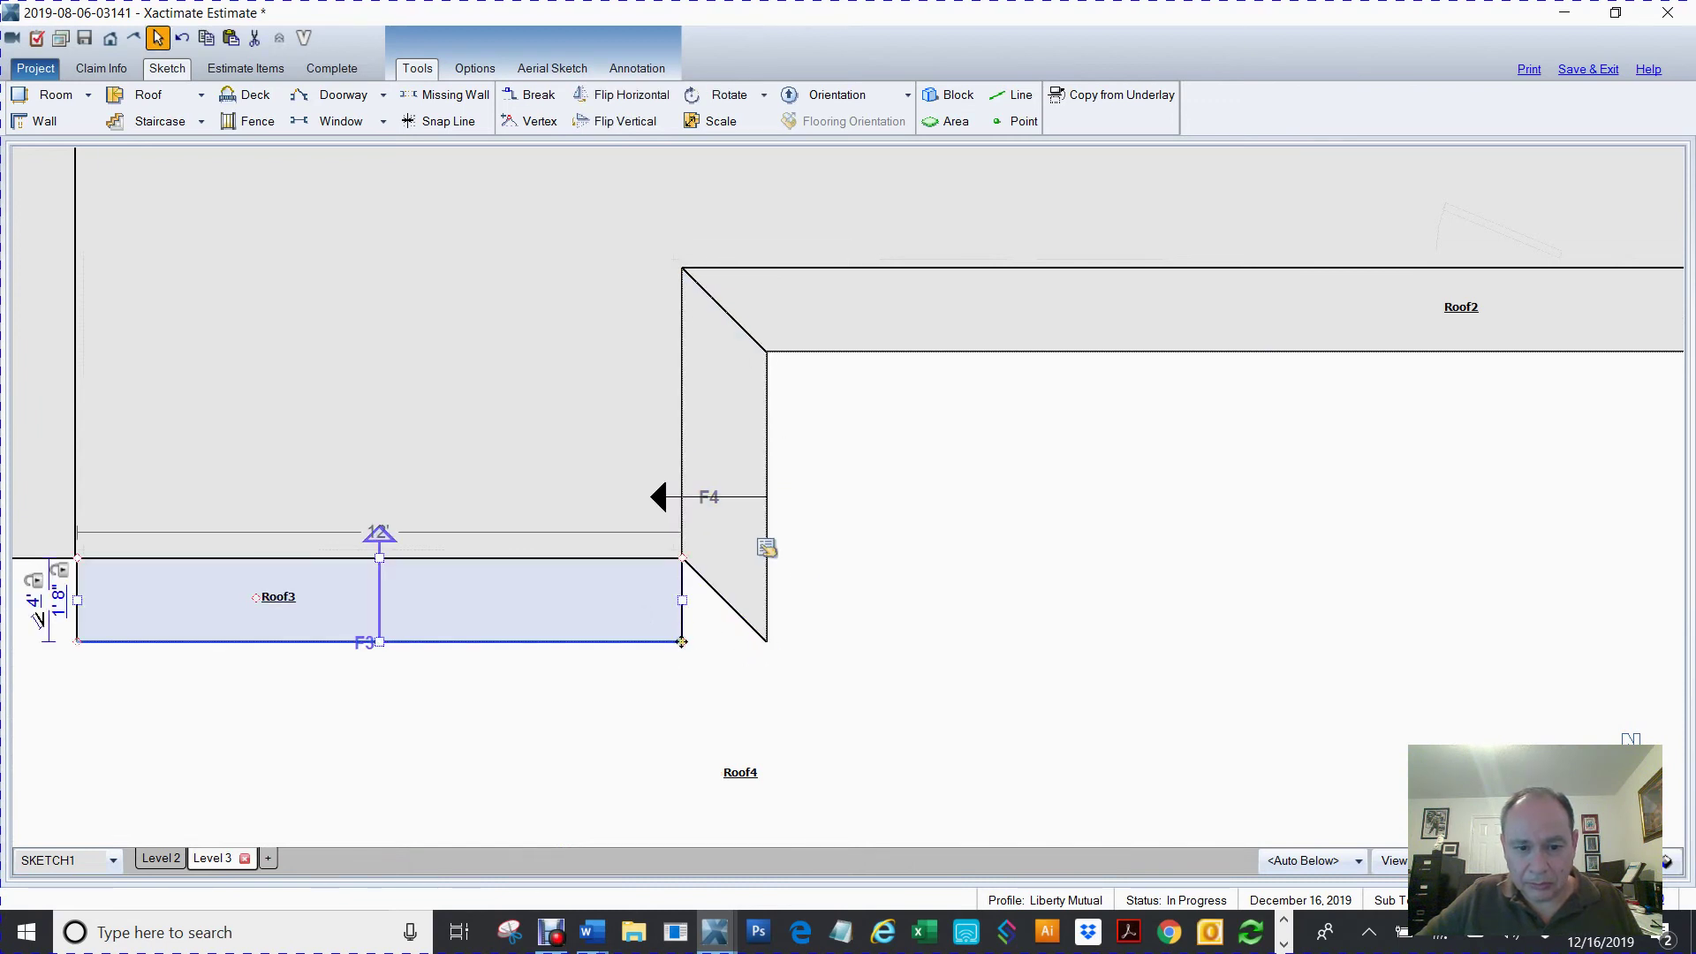
left_click_drag(682, 642, 764, 647)
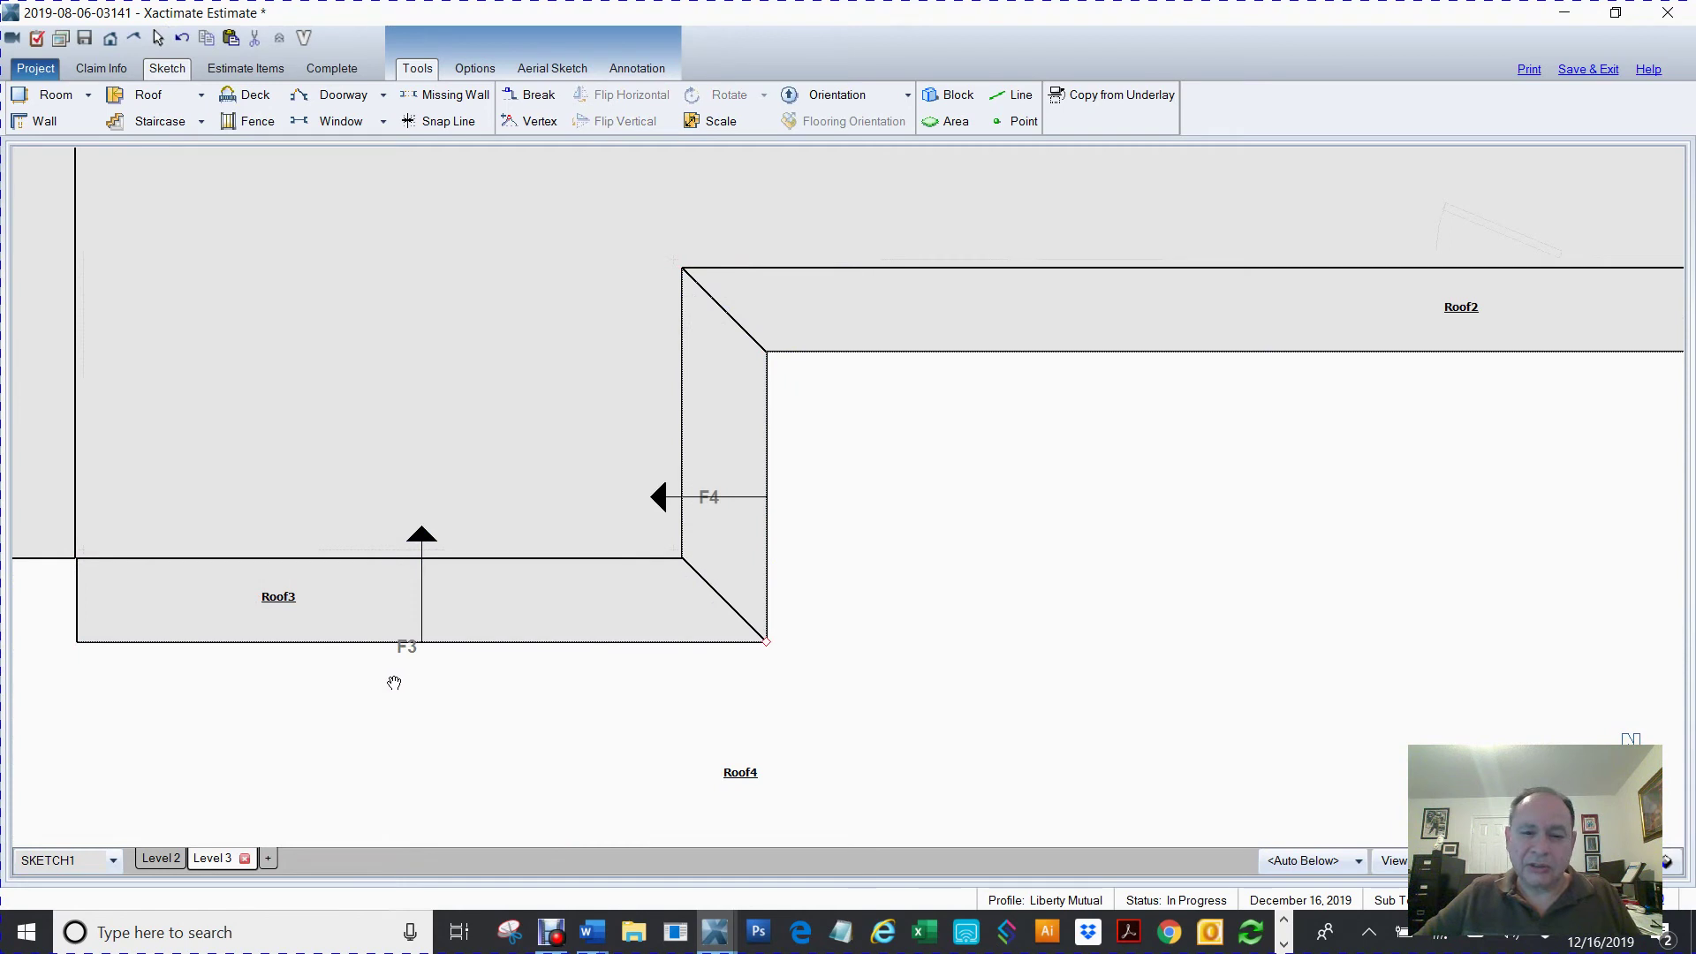
- Miter the front left corner by extending the outer corners of Roof3 and Roof5 to meet along a 2' 4" diagonal
middle_click_drag(329, 701, 955, 610)
left_click(778, 524)
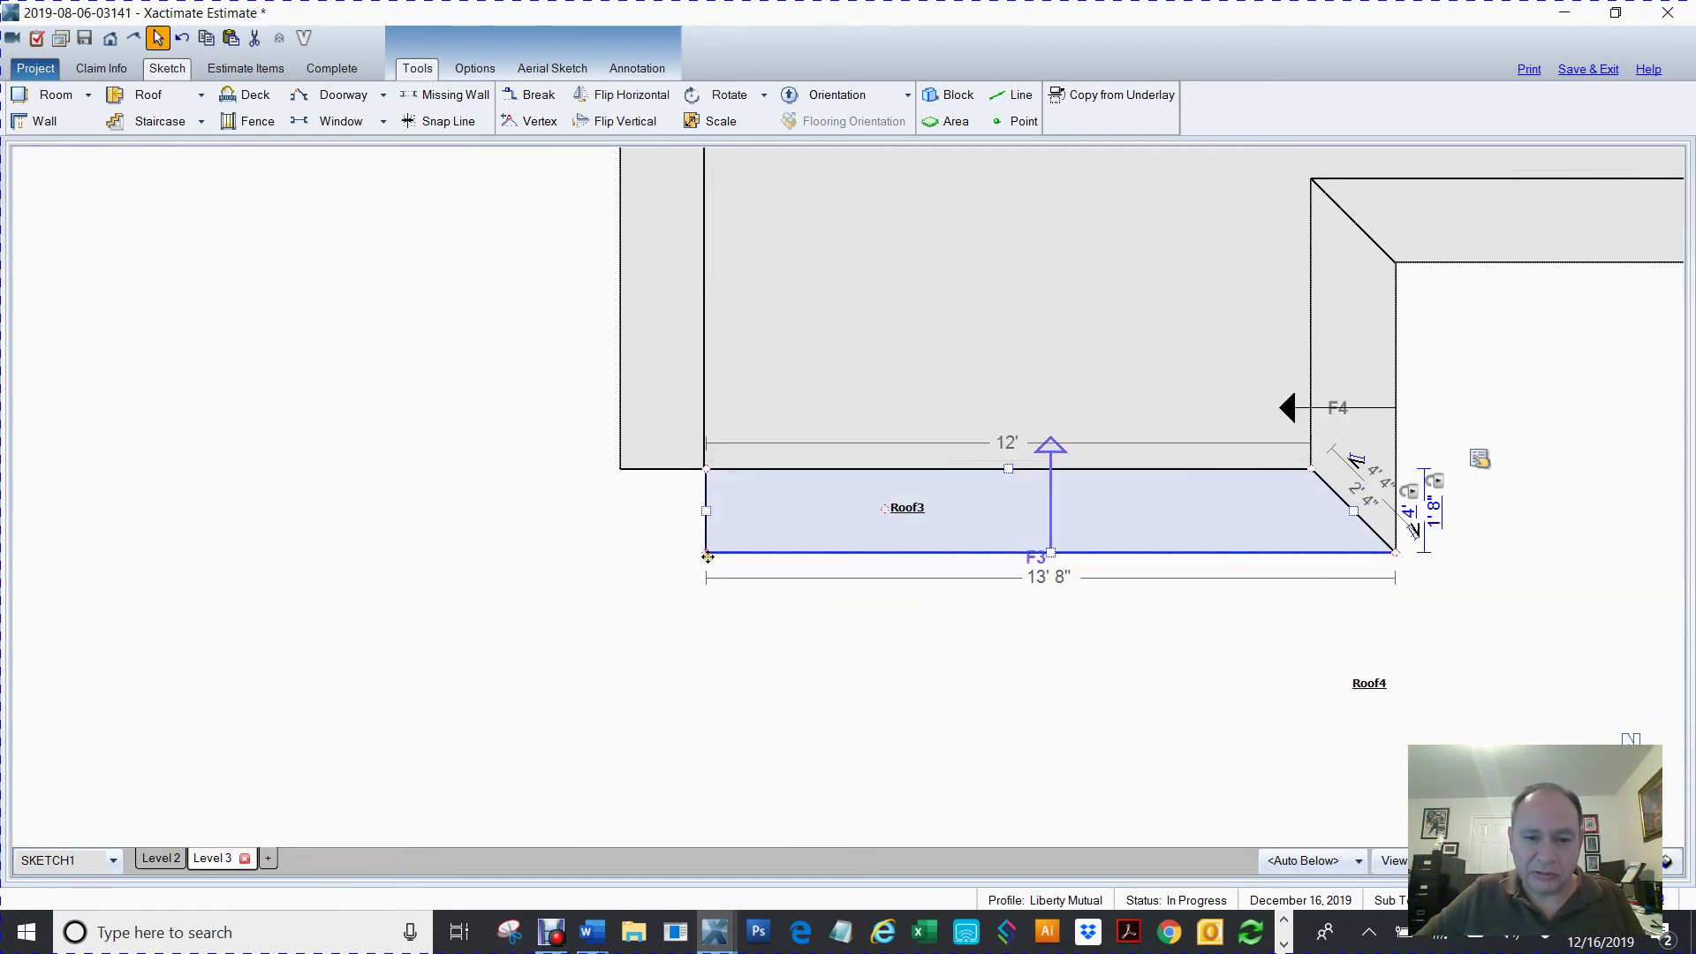
left_click_drag(705, 553, 634, 542)
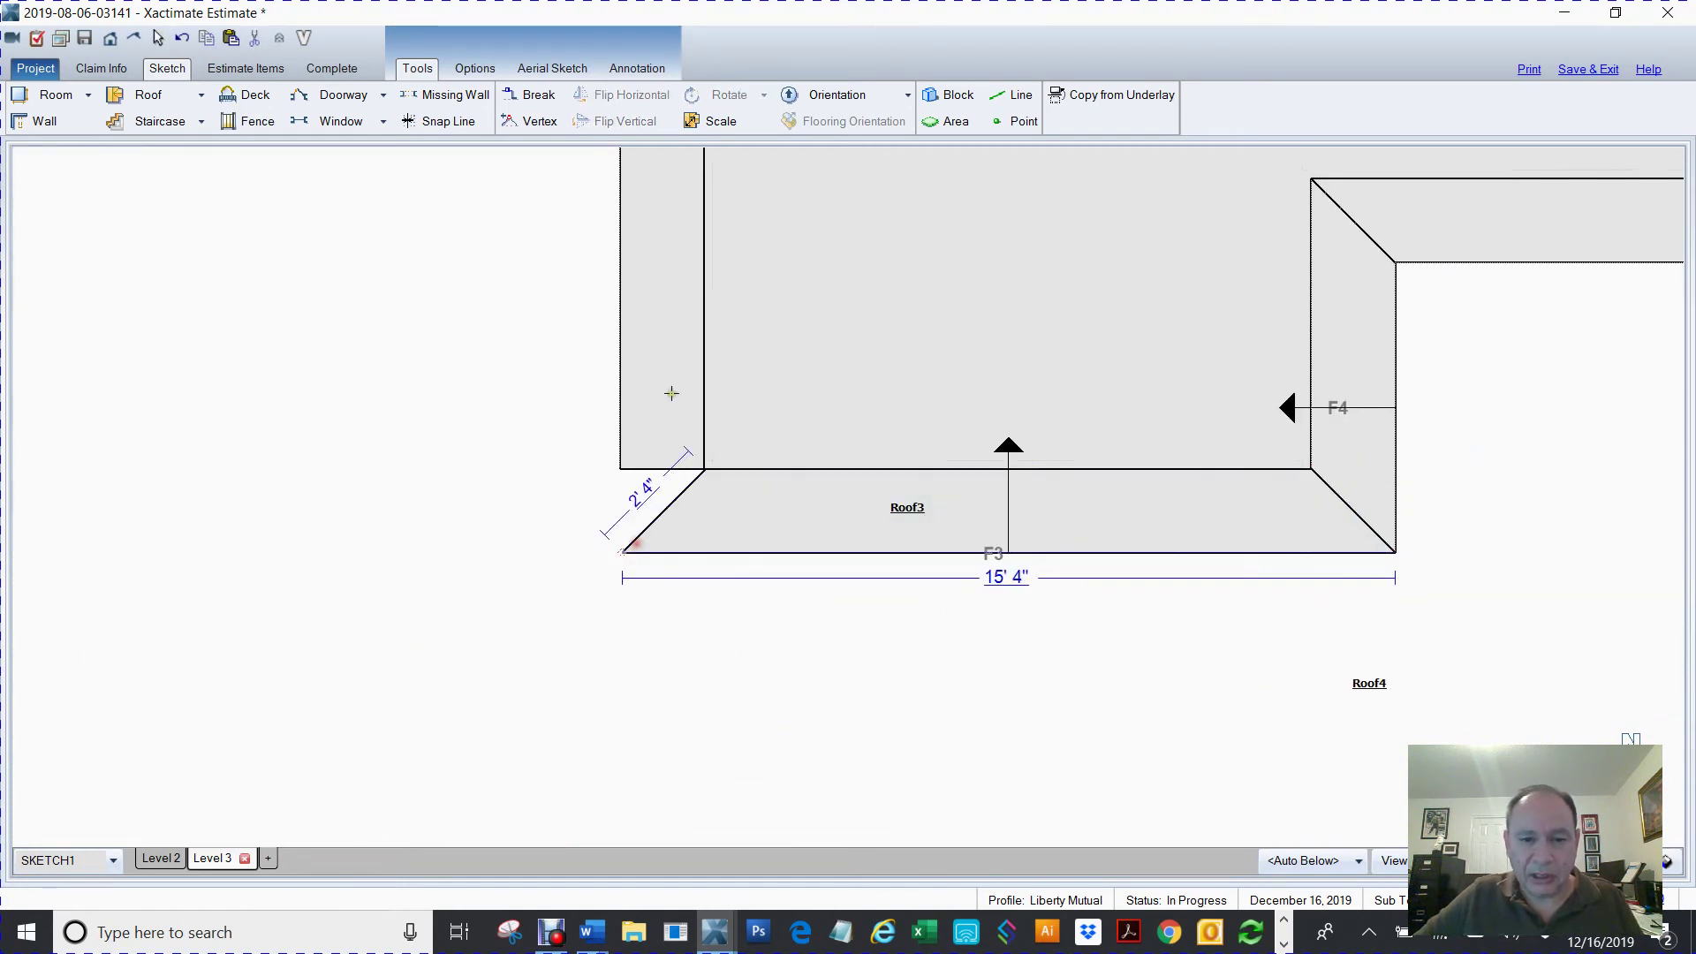
left_click(647, 374)
left_click_drag(620, 468, 621, 552)
left_click(303, 601)
- Miter the outside corner between Roof5 and Roof6 by extending both outer corners to meet along a 2' 4" diagonal
middle_click_drag(332, 479, 332, 479)
middle_click_drag(334, 389, 309, 789)
left_click_drag(313, 449, 280, 804)
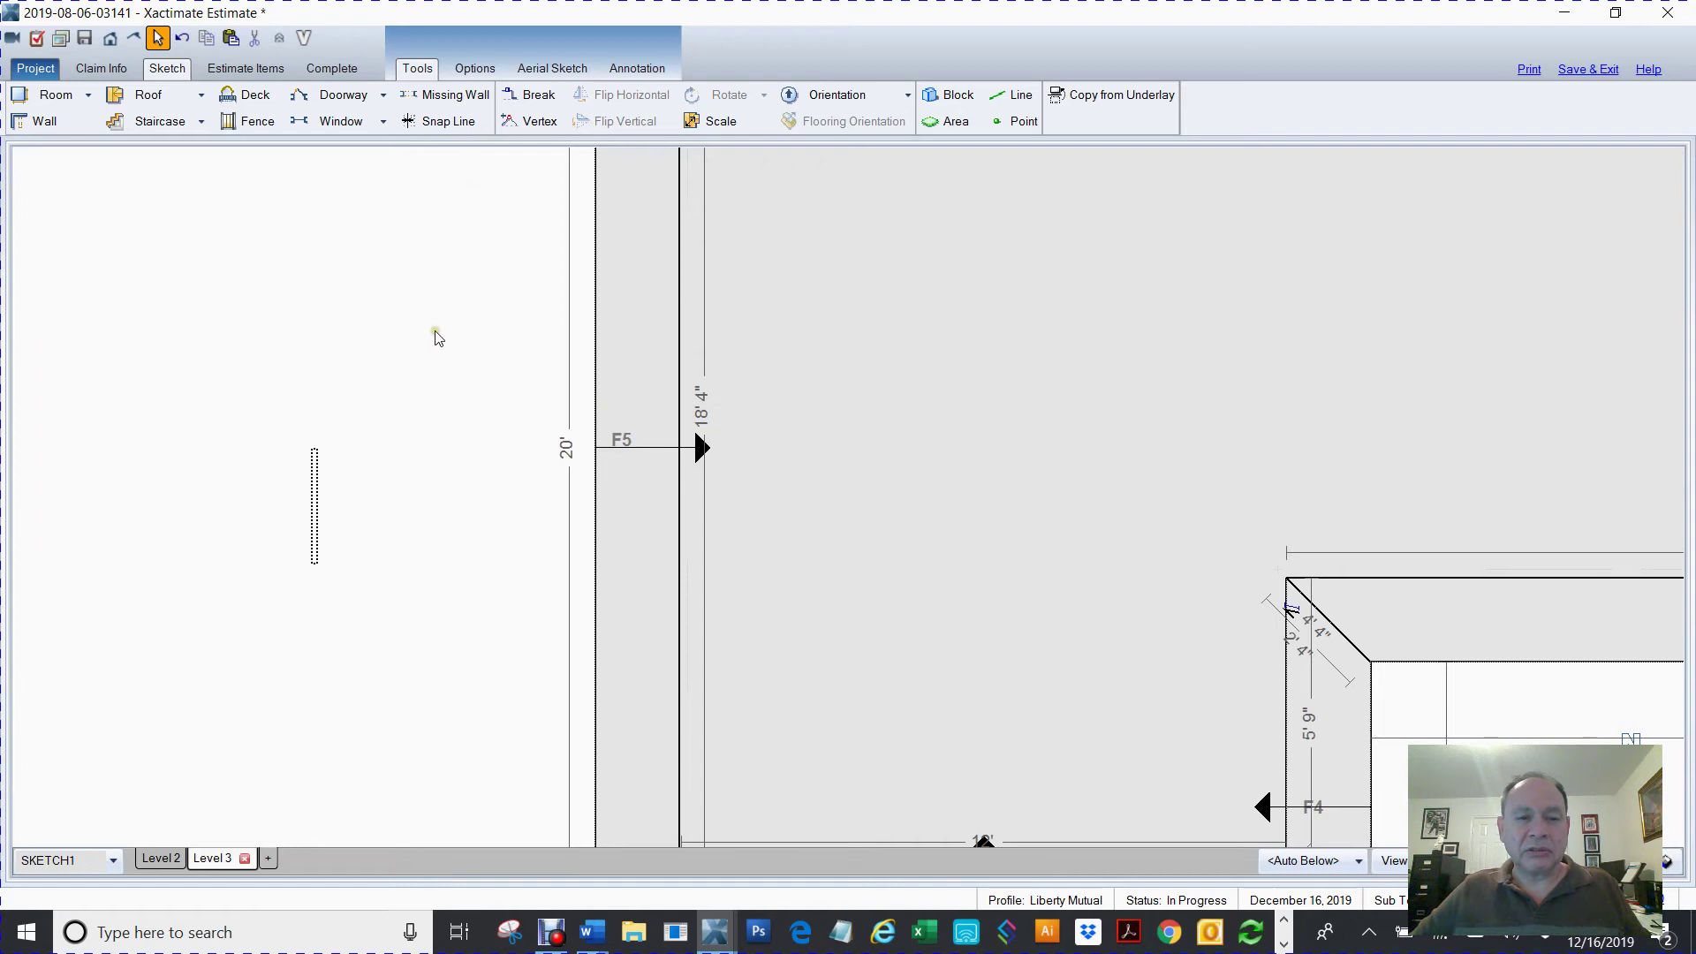
scroll(444, 315, "down", 4)
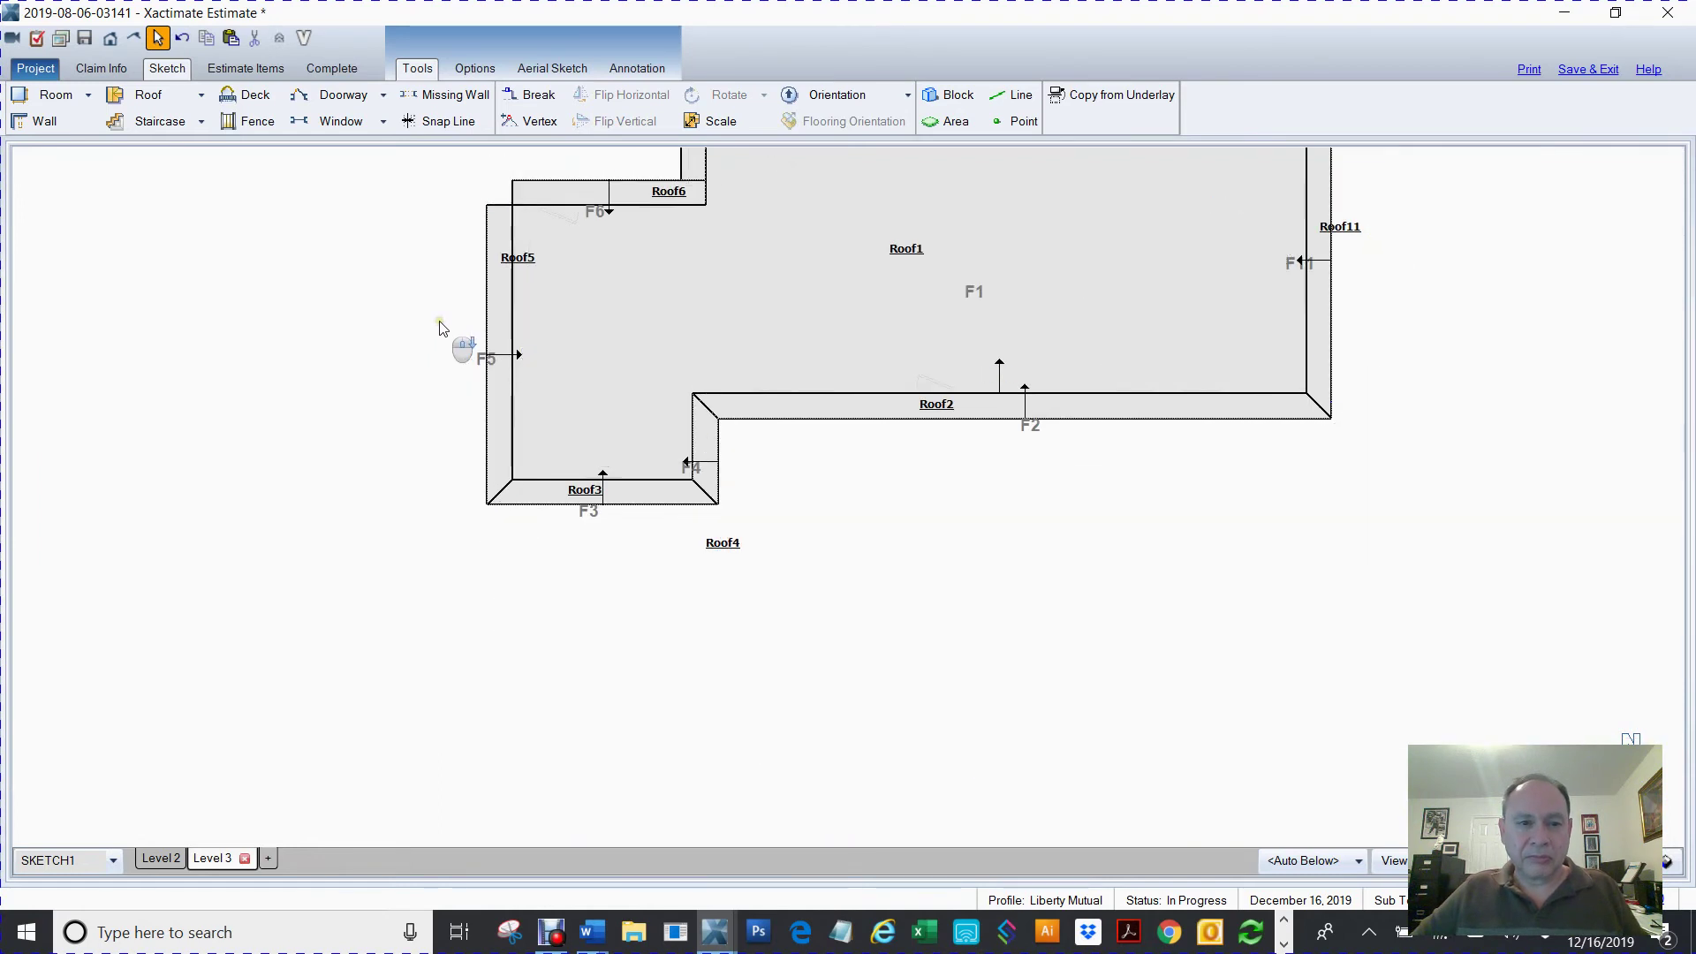
scroll(510, 223, "up", 4)
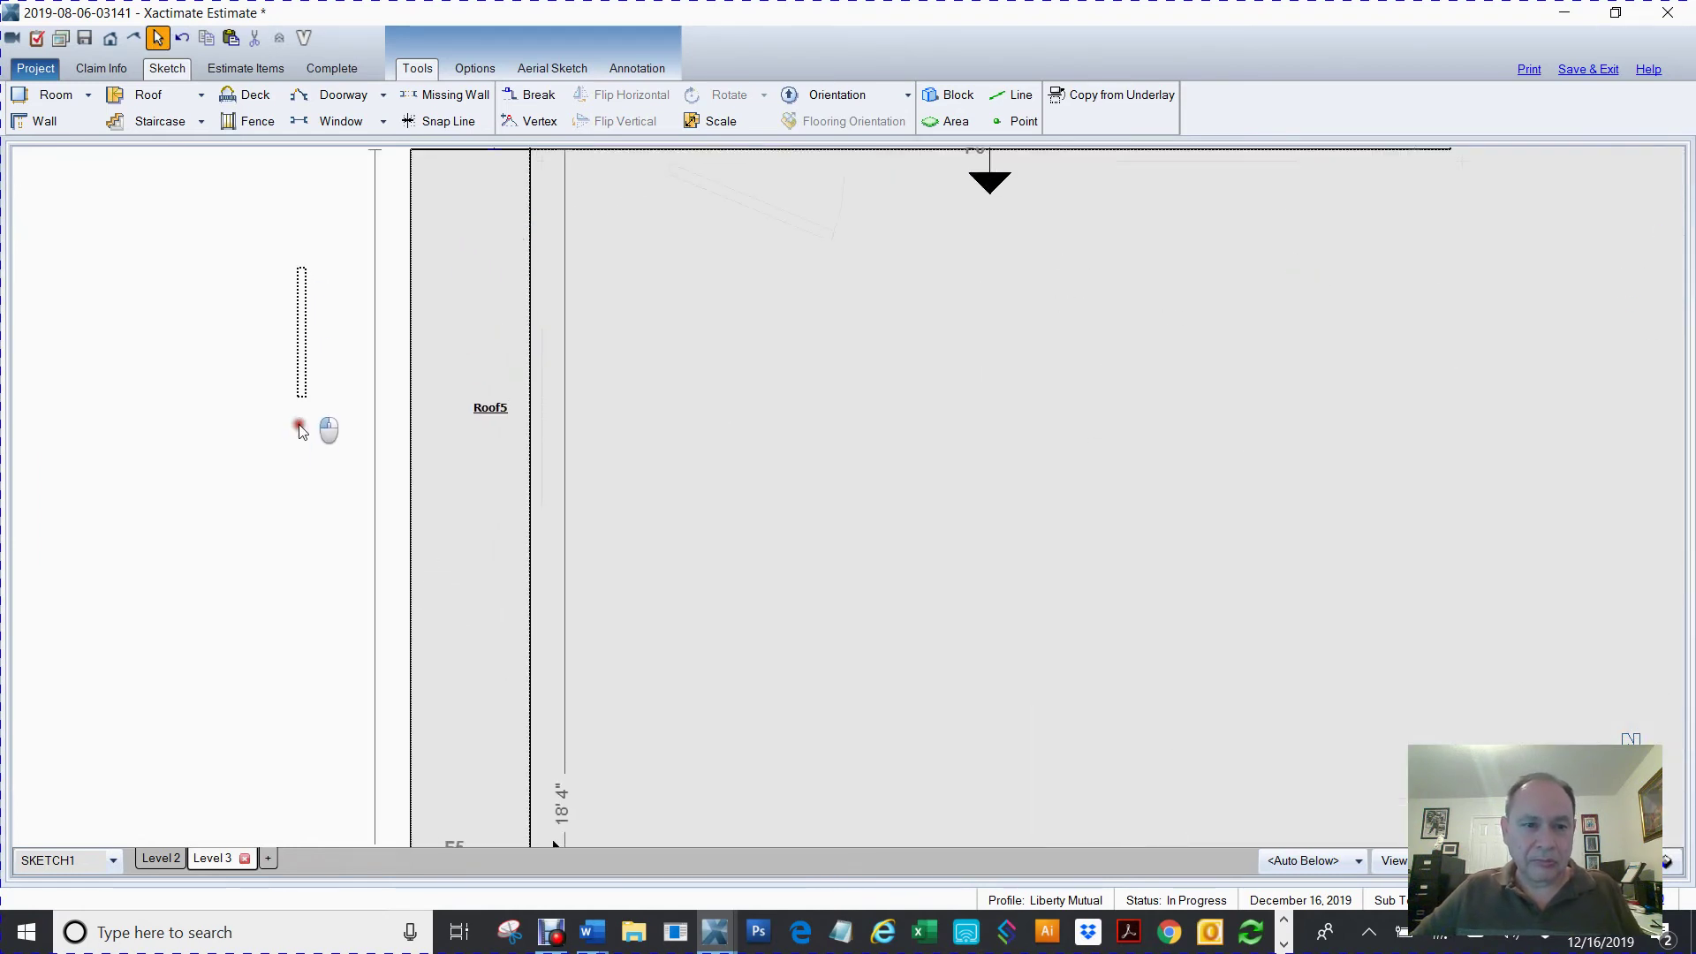
mouse_move(307, 356)
middle_mouse_down()
mouse_move(345, 402)
mouse_move(368, 572)
middle_mouse_up()
left_click(424, 548)
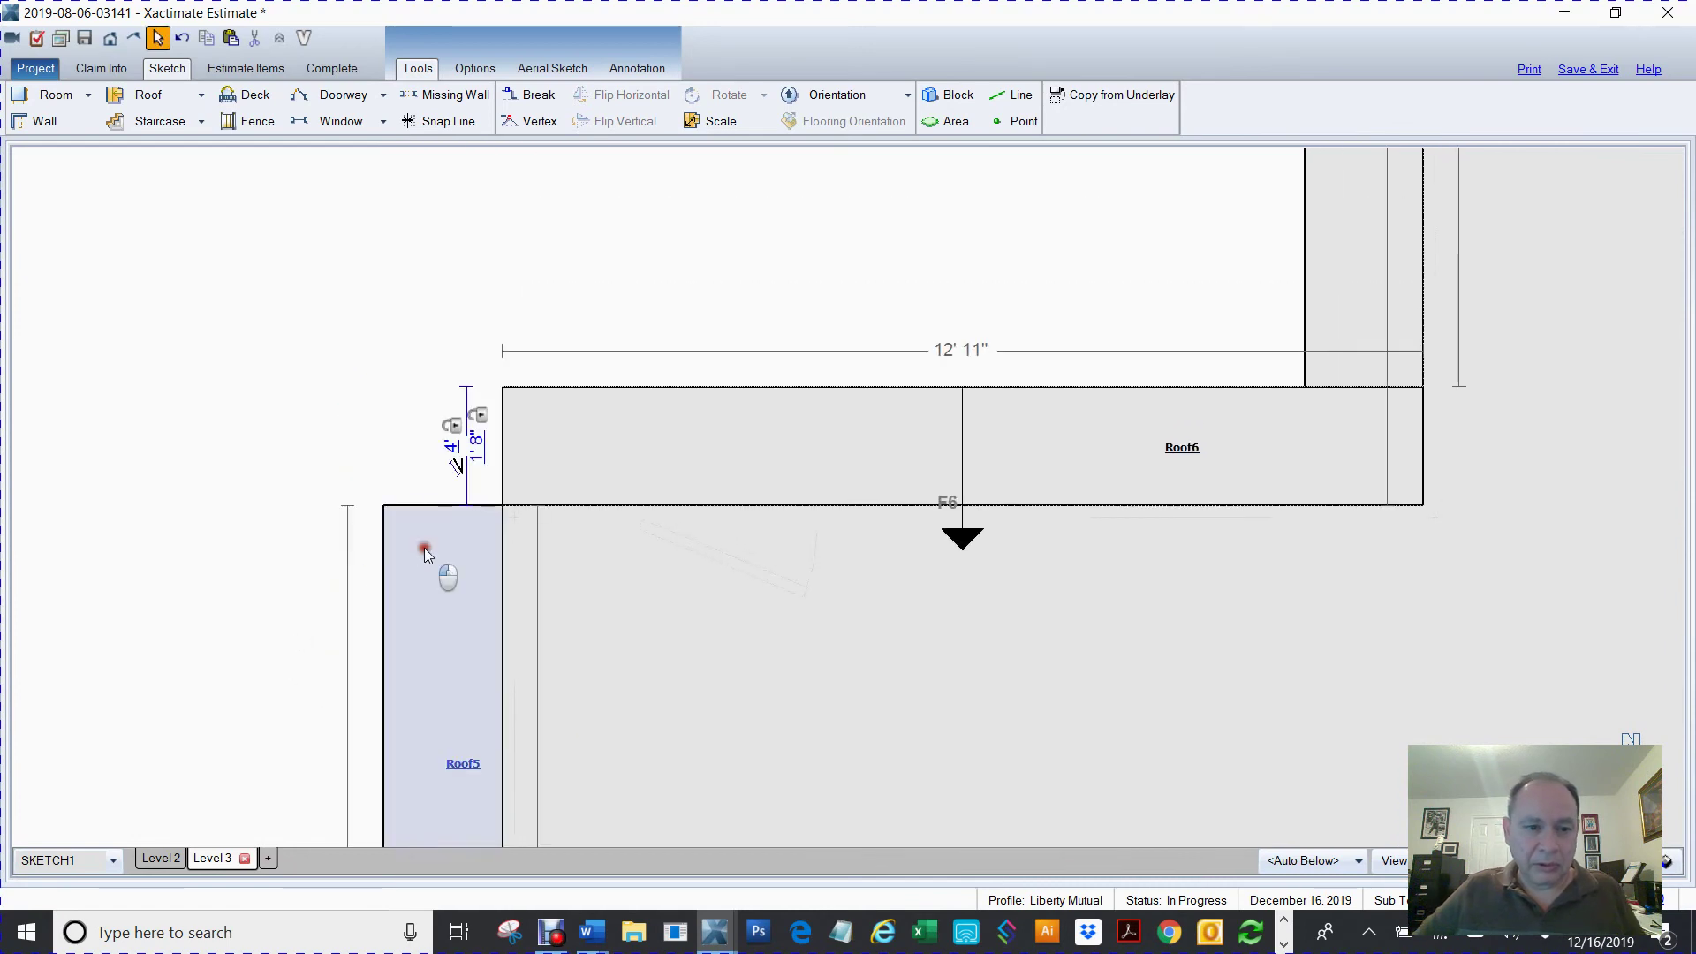
left_click_drag(383, 506, 383, 386)
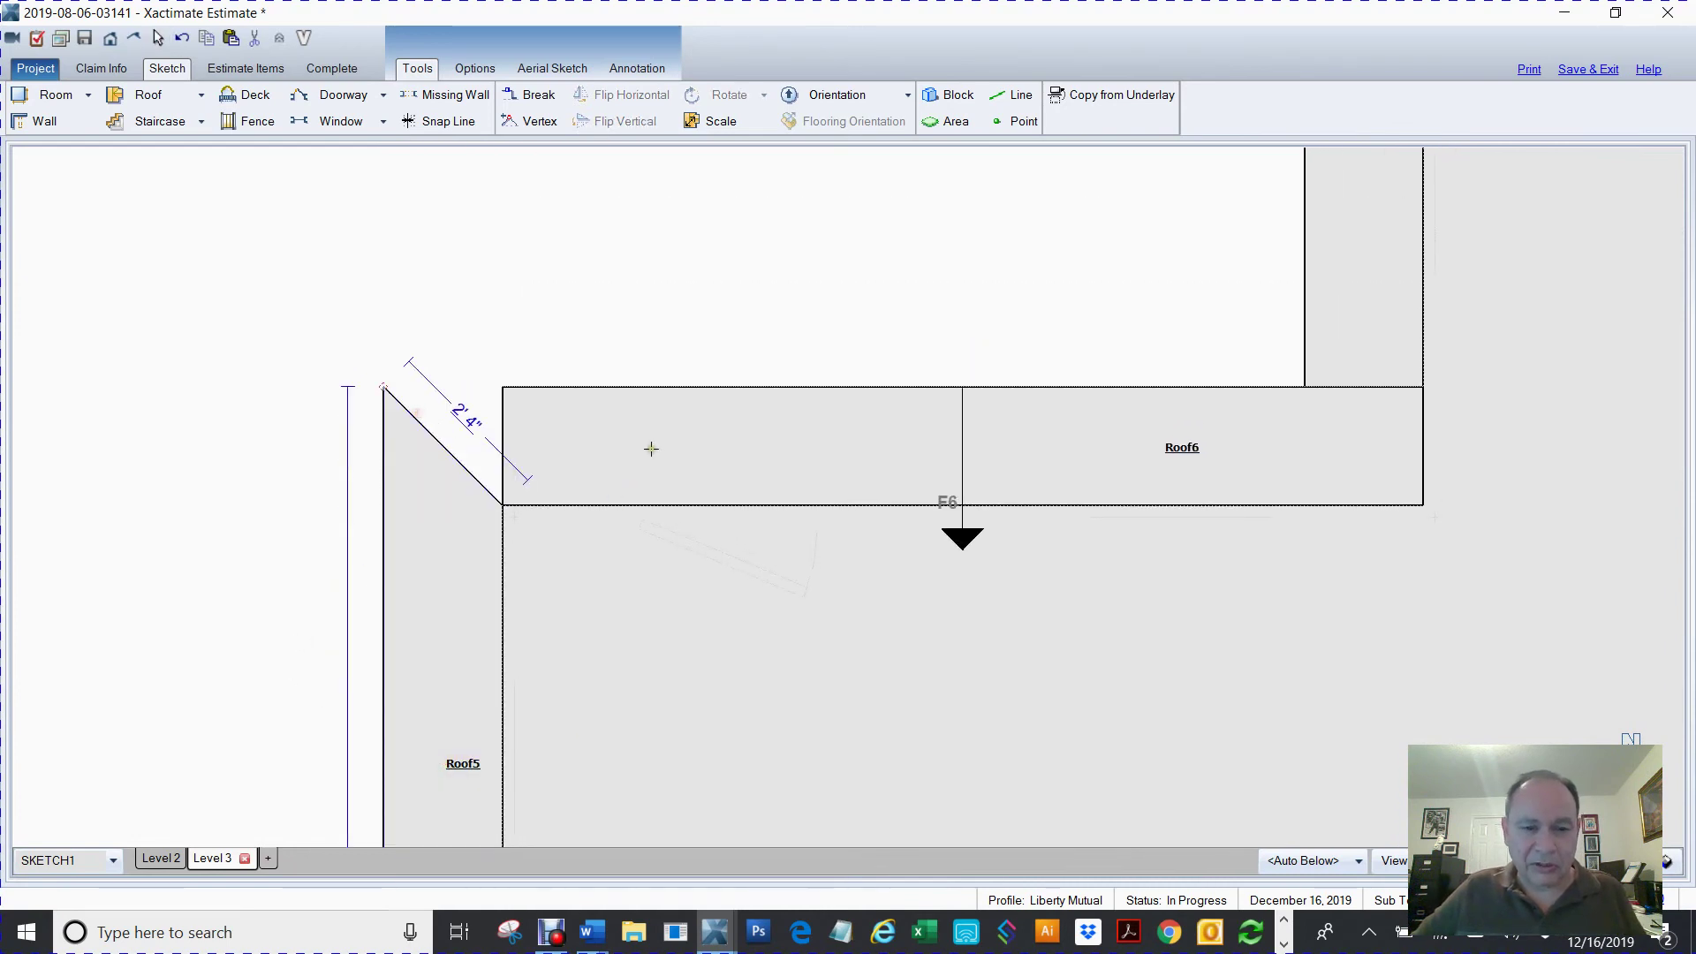
left_click(532, 394)
left_click_drag(503, 386, 397, 373)
left_click(1052, 266)
- Miter the inside corner between Roof6 and Roof7 with a 2' 4" diagonal from the flat roof's corner to their outer intersection
middle_click_drag(1286, 420, 938, 447)
left_click(938, 454)
left_click_drag(1073, 412, 1058, 554)
left_click(1034, 338)
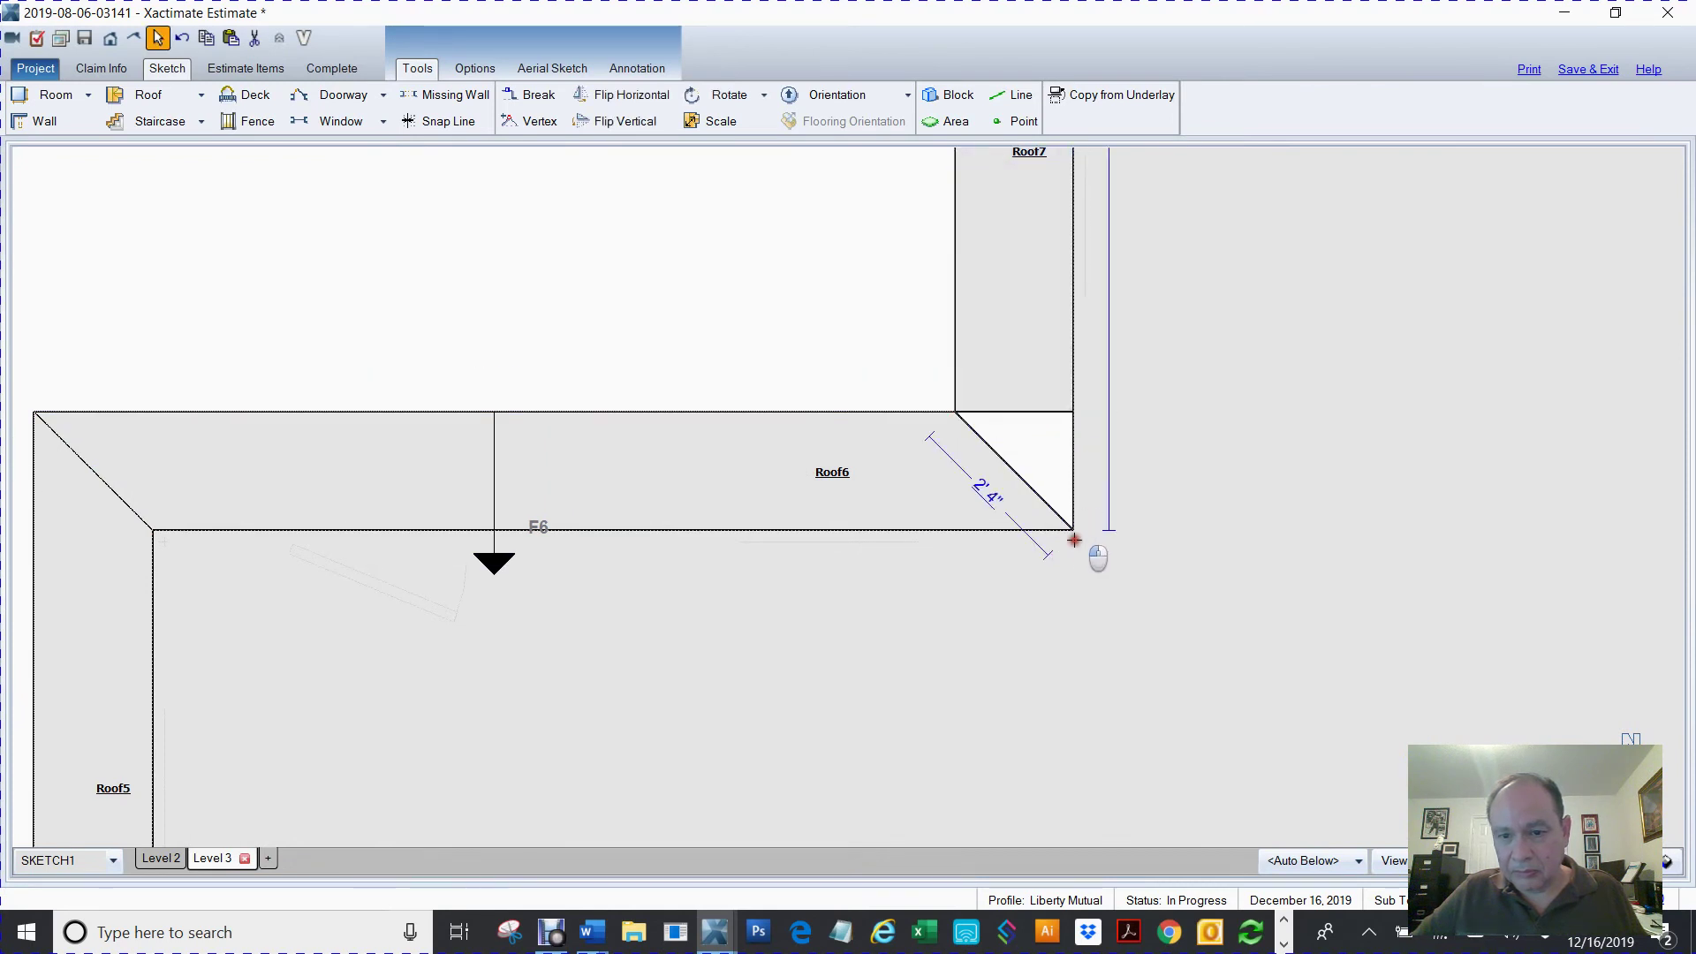
left_click(880, 354)
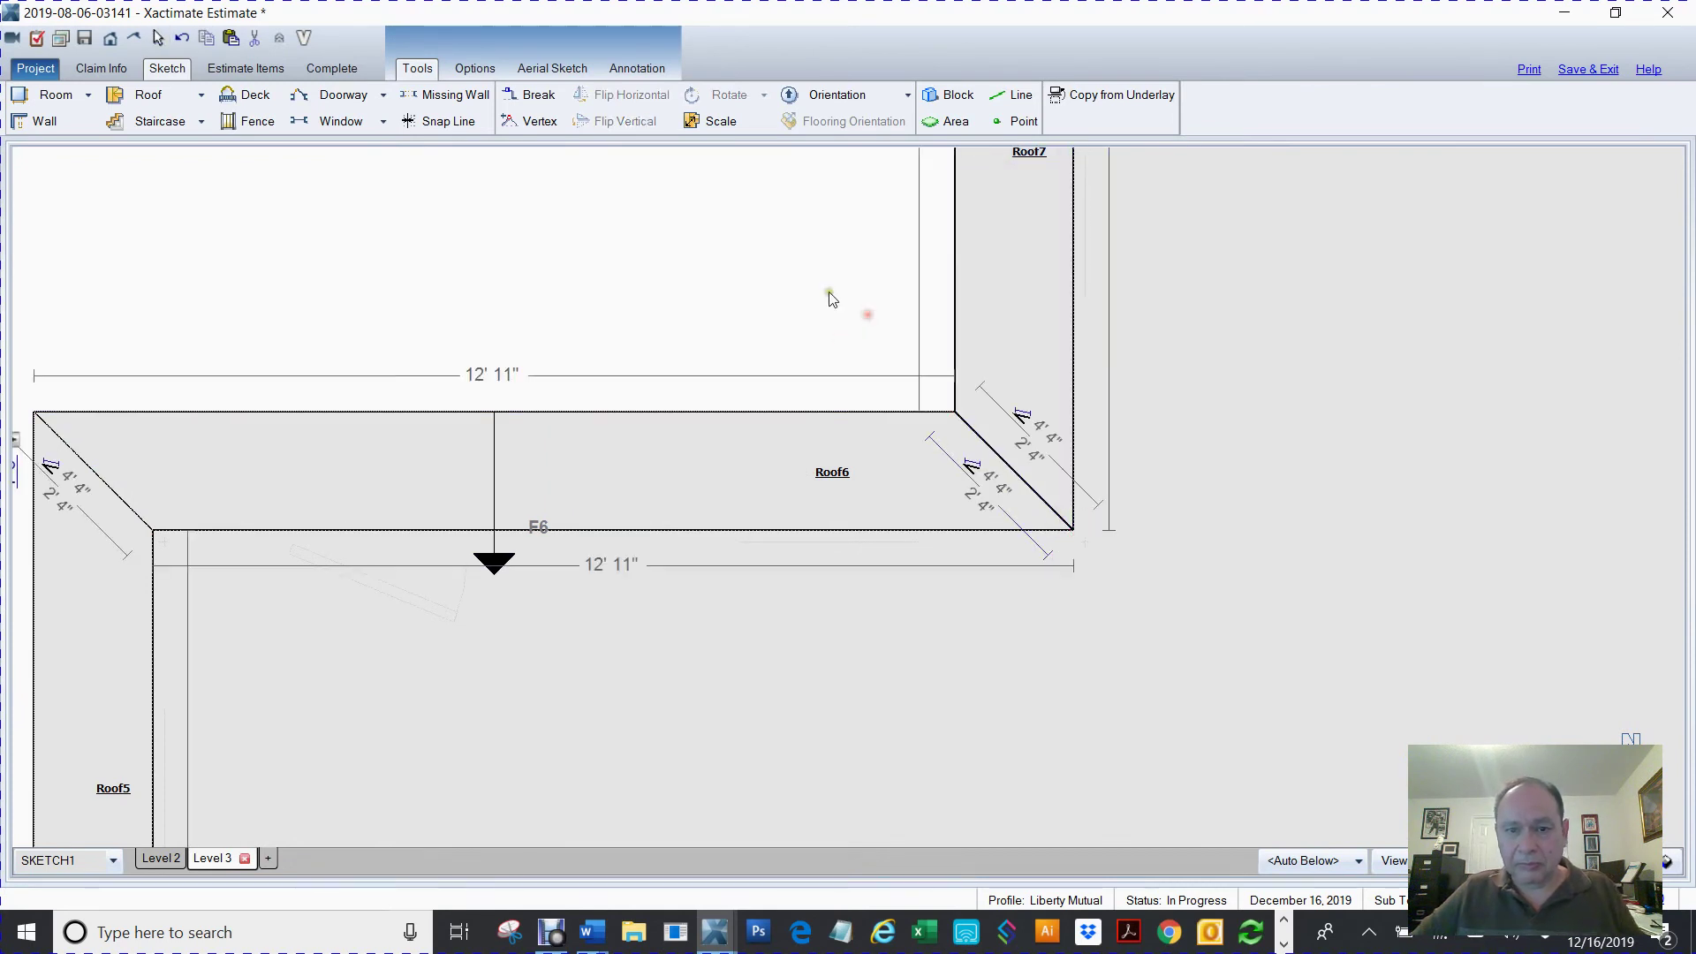
- Miter the rear projection's left corner by extending the outer corners of Roof7 and Roof8 until they meet
mouse_move(829, 295)
left_mouse_down()
mouse_move(803, 409)
mouse_move(770, 953)
left_mouse_up()
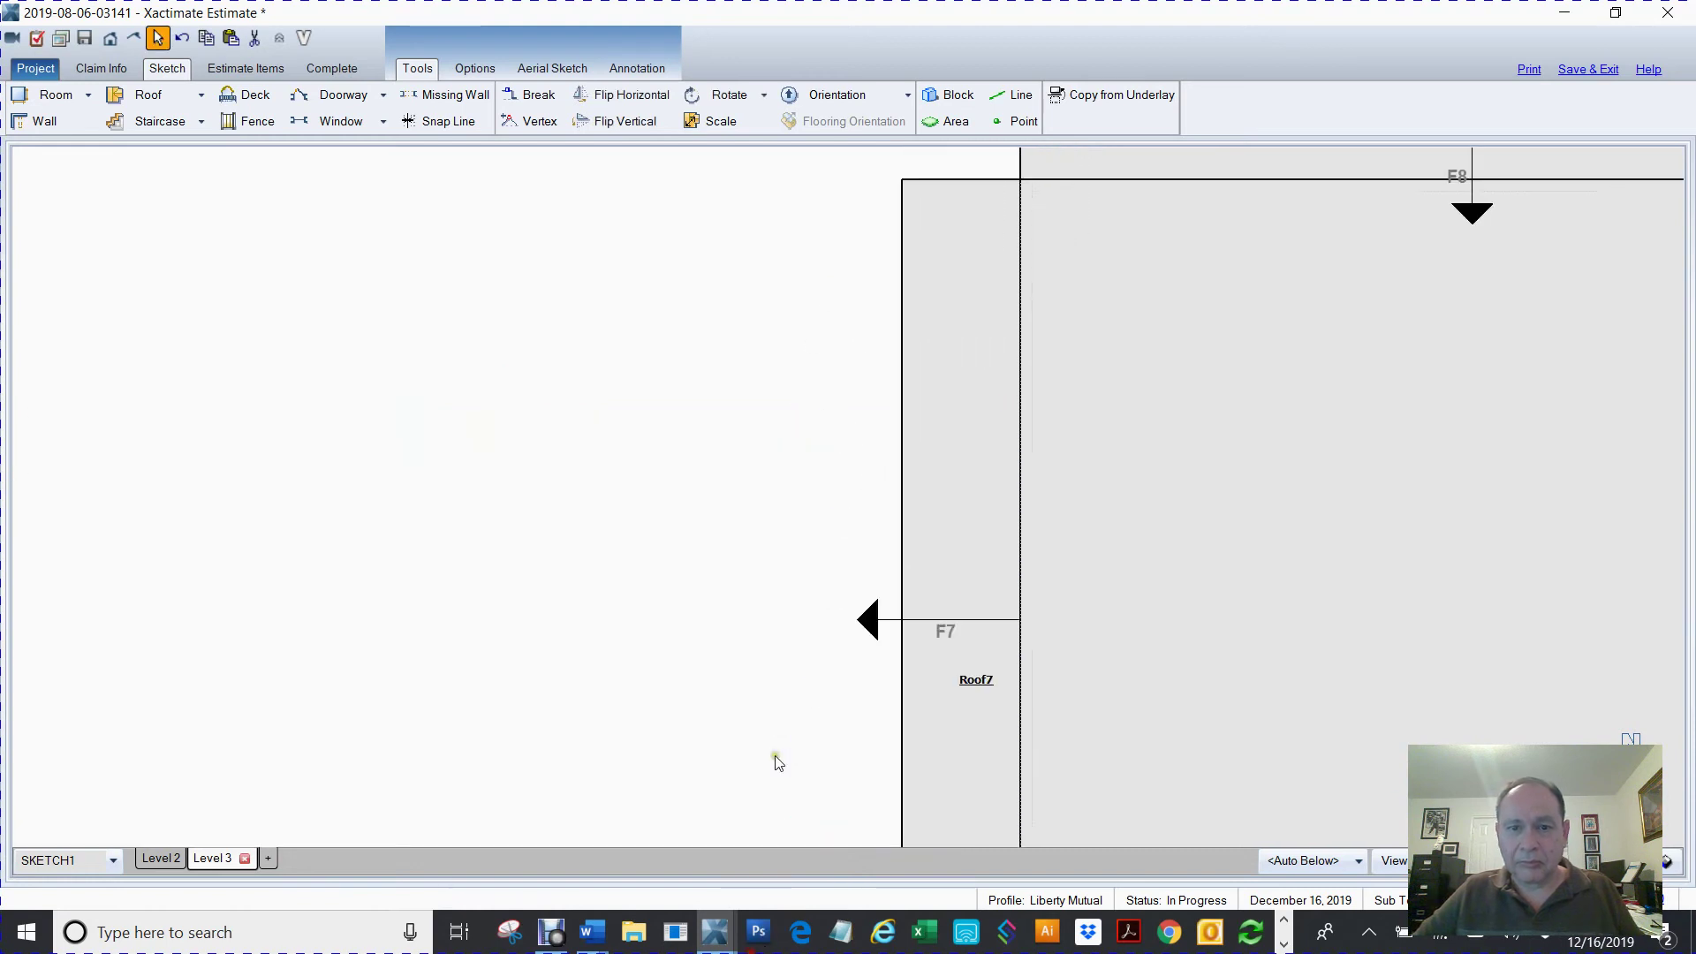
left_click_drag(789, 385, 621, 557)
left_click(792, 480)
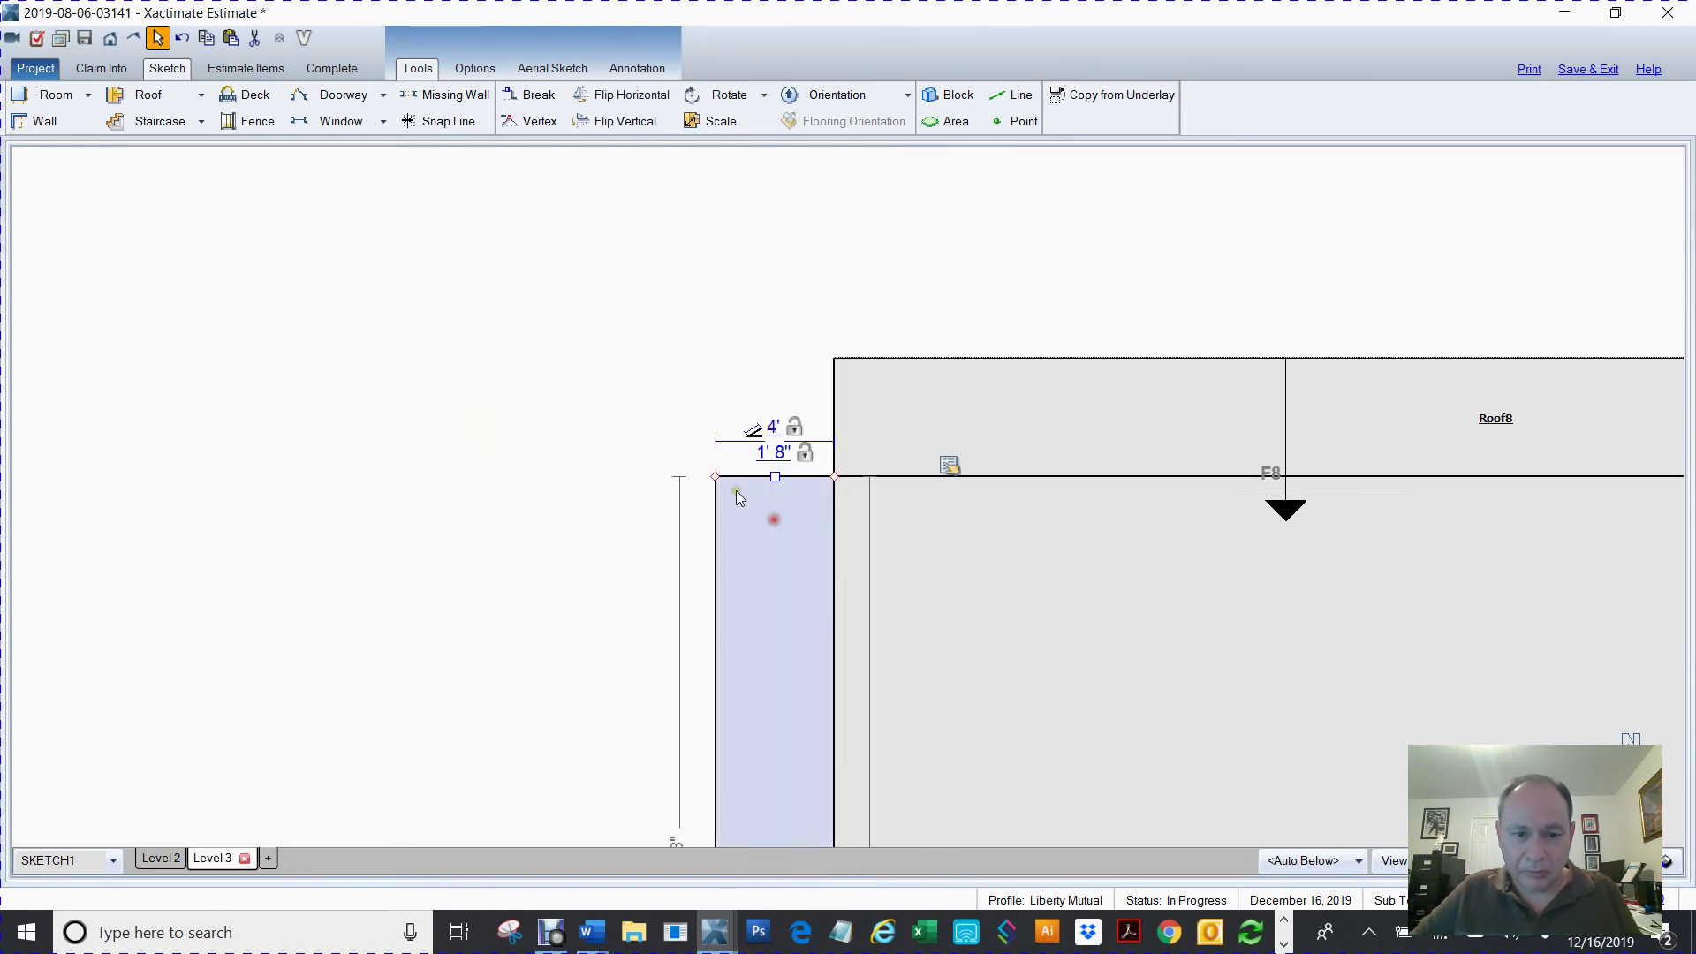
left_click_drag(717, 476, 726, 339)
left_click(939, 401)
left_click(427, 400)
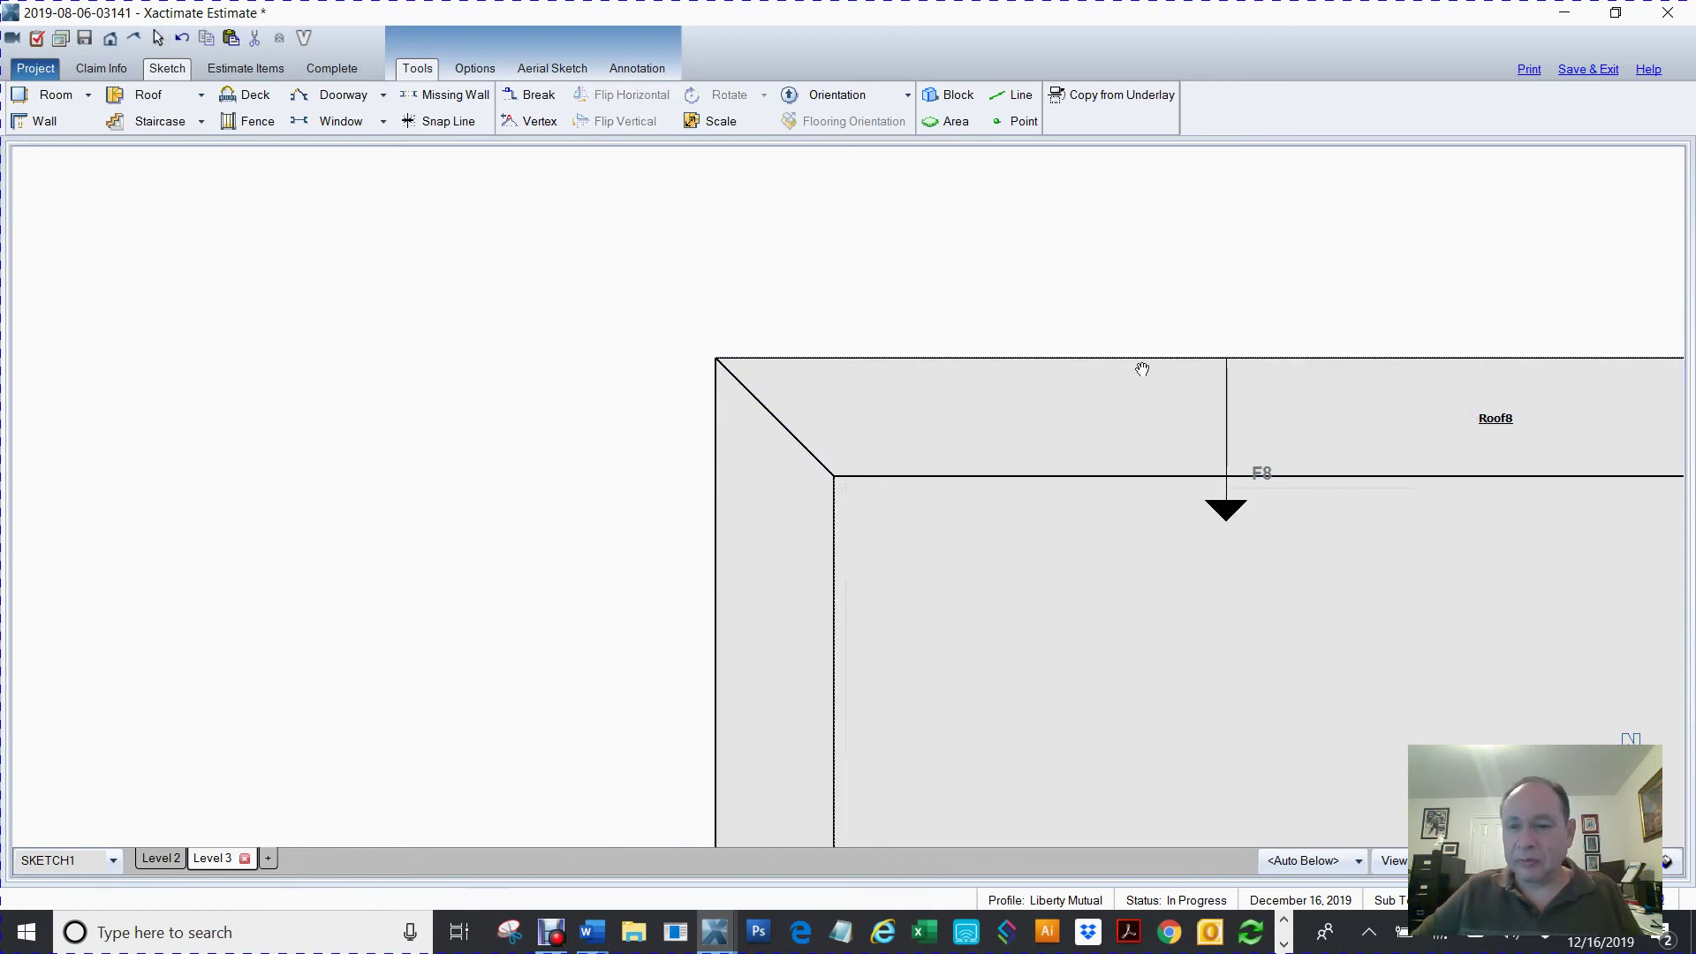
- Miter the rear projection's right corner by extending the outer corners of Roof8 and Roof10 to meet along a 2' 4" diagonal
middle_click_drag(1142, 370, 209, 341)
left_click(372, 344)
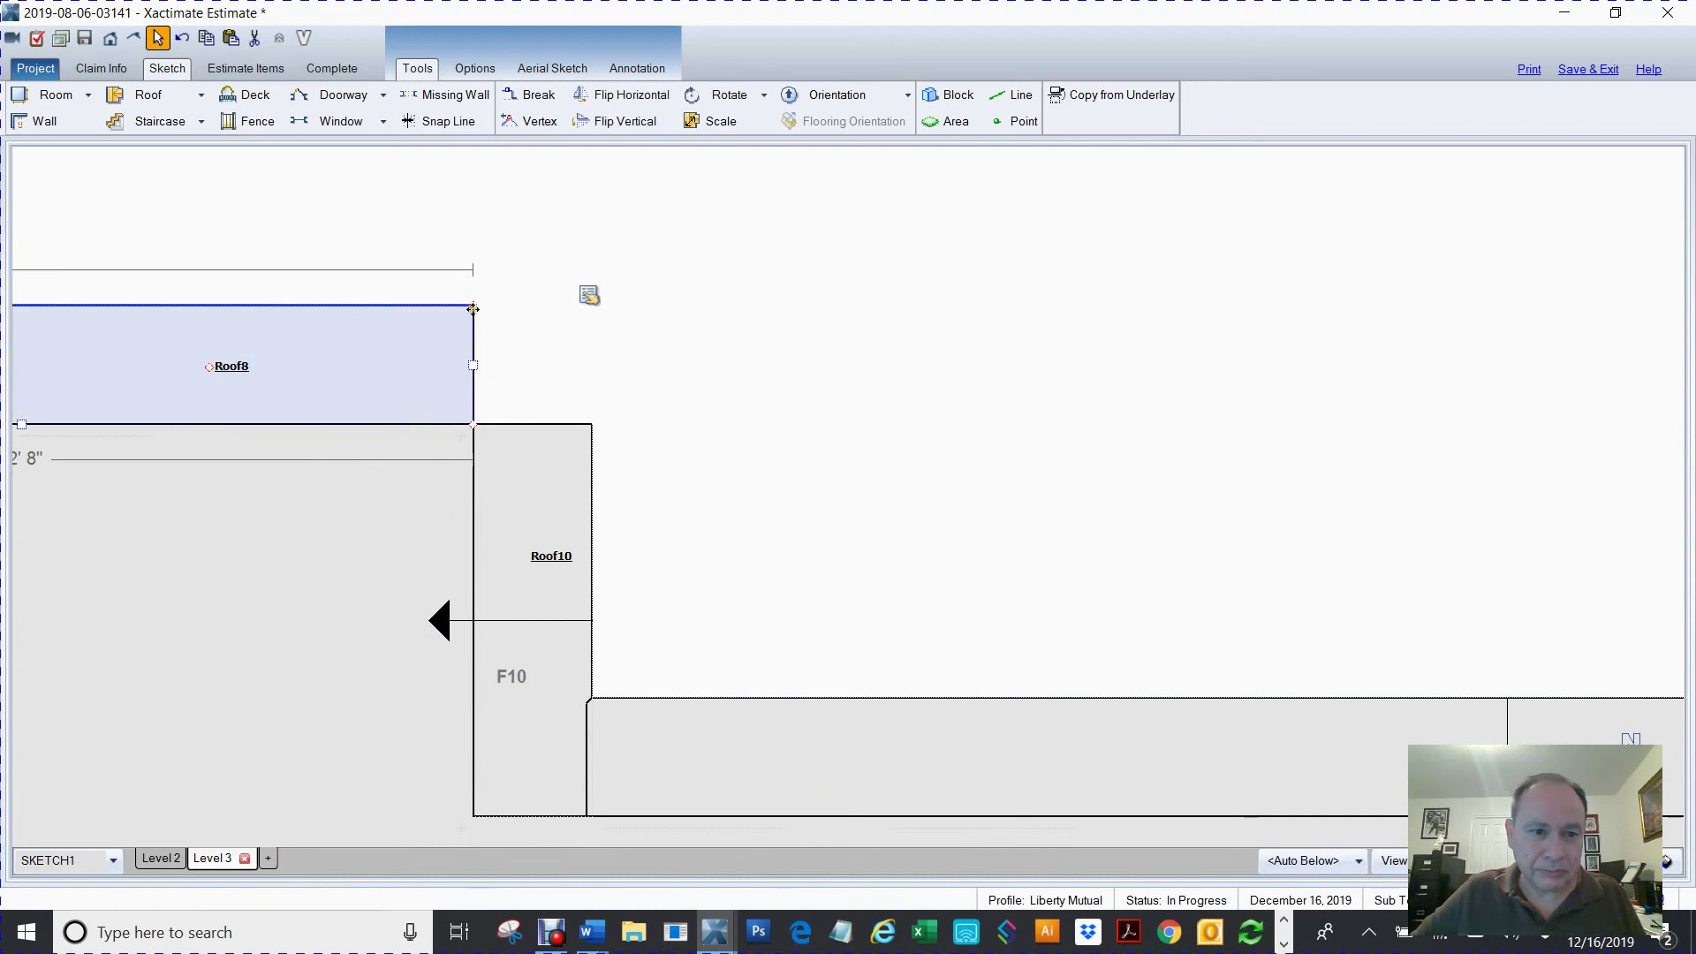
left_click_drag(473, 309, 591, 306)
left_click(555, 490)
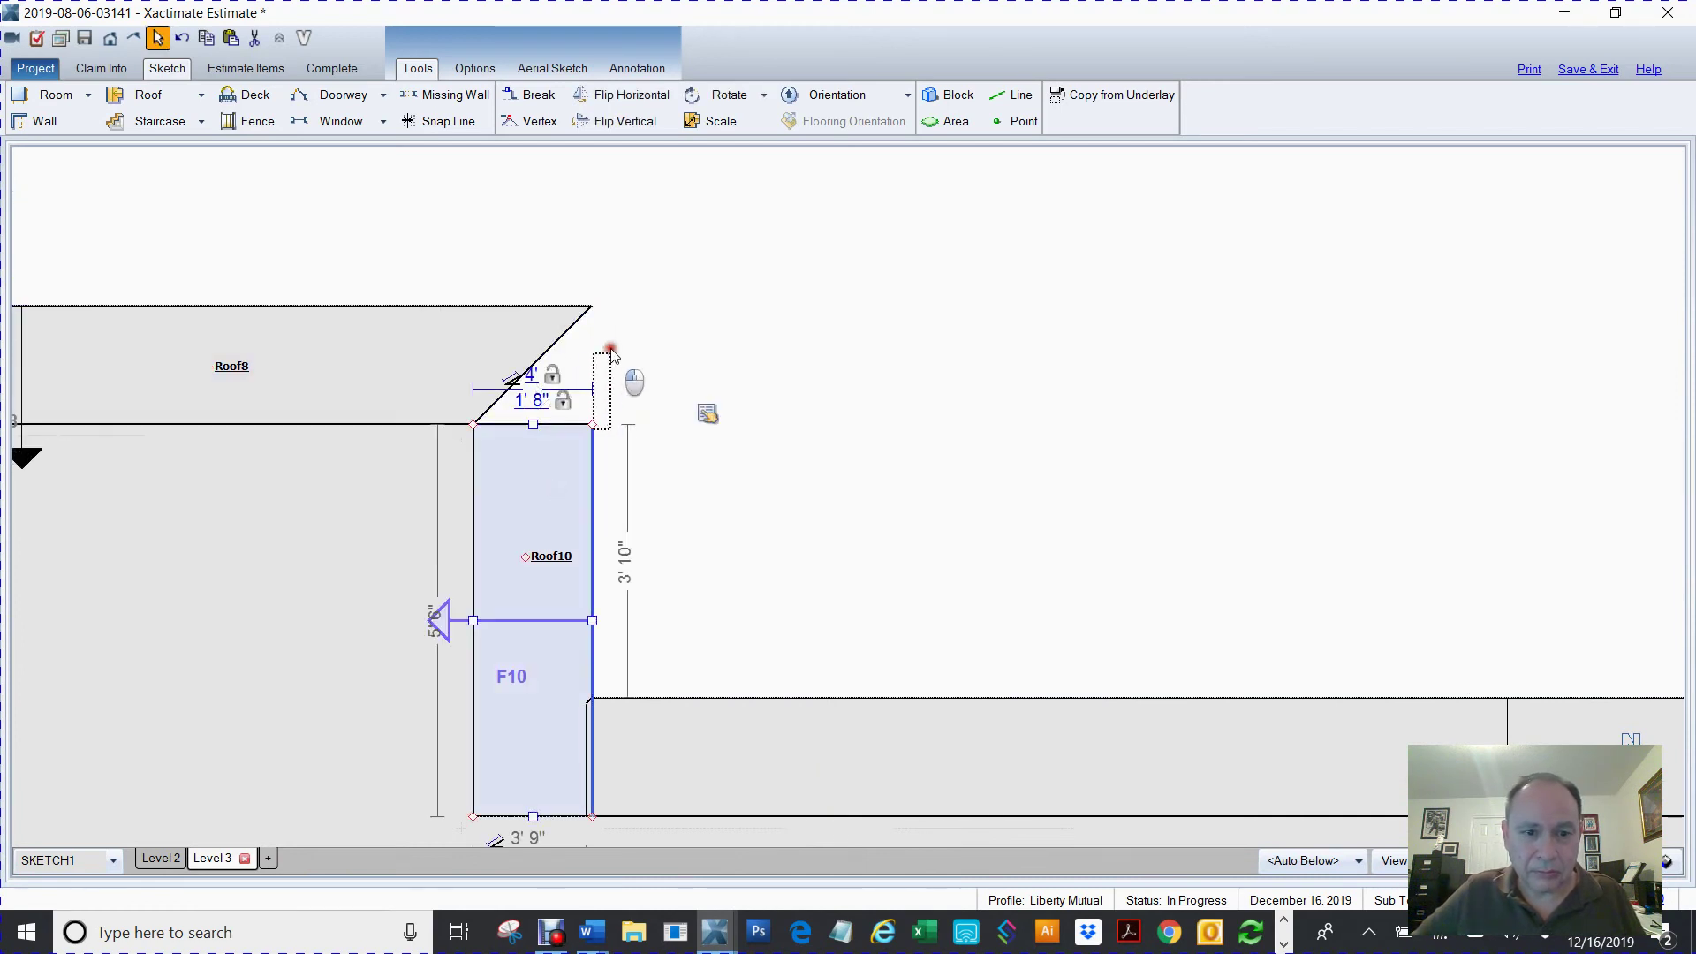
left_click_drag(610, 349, 594, 316)
left_click(546, 473)
left_click_drag(592, 425, 591, 306)
- Pull Roof9's left end away from Roof10, shortening Roof9 to 25' 3"
left_click(696, 743)
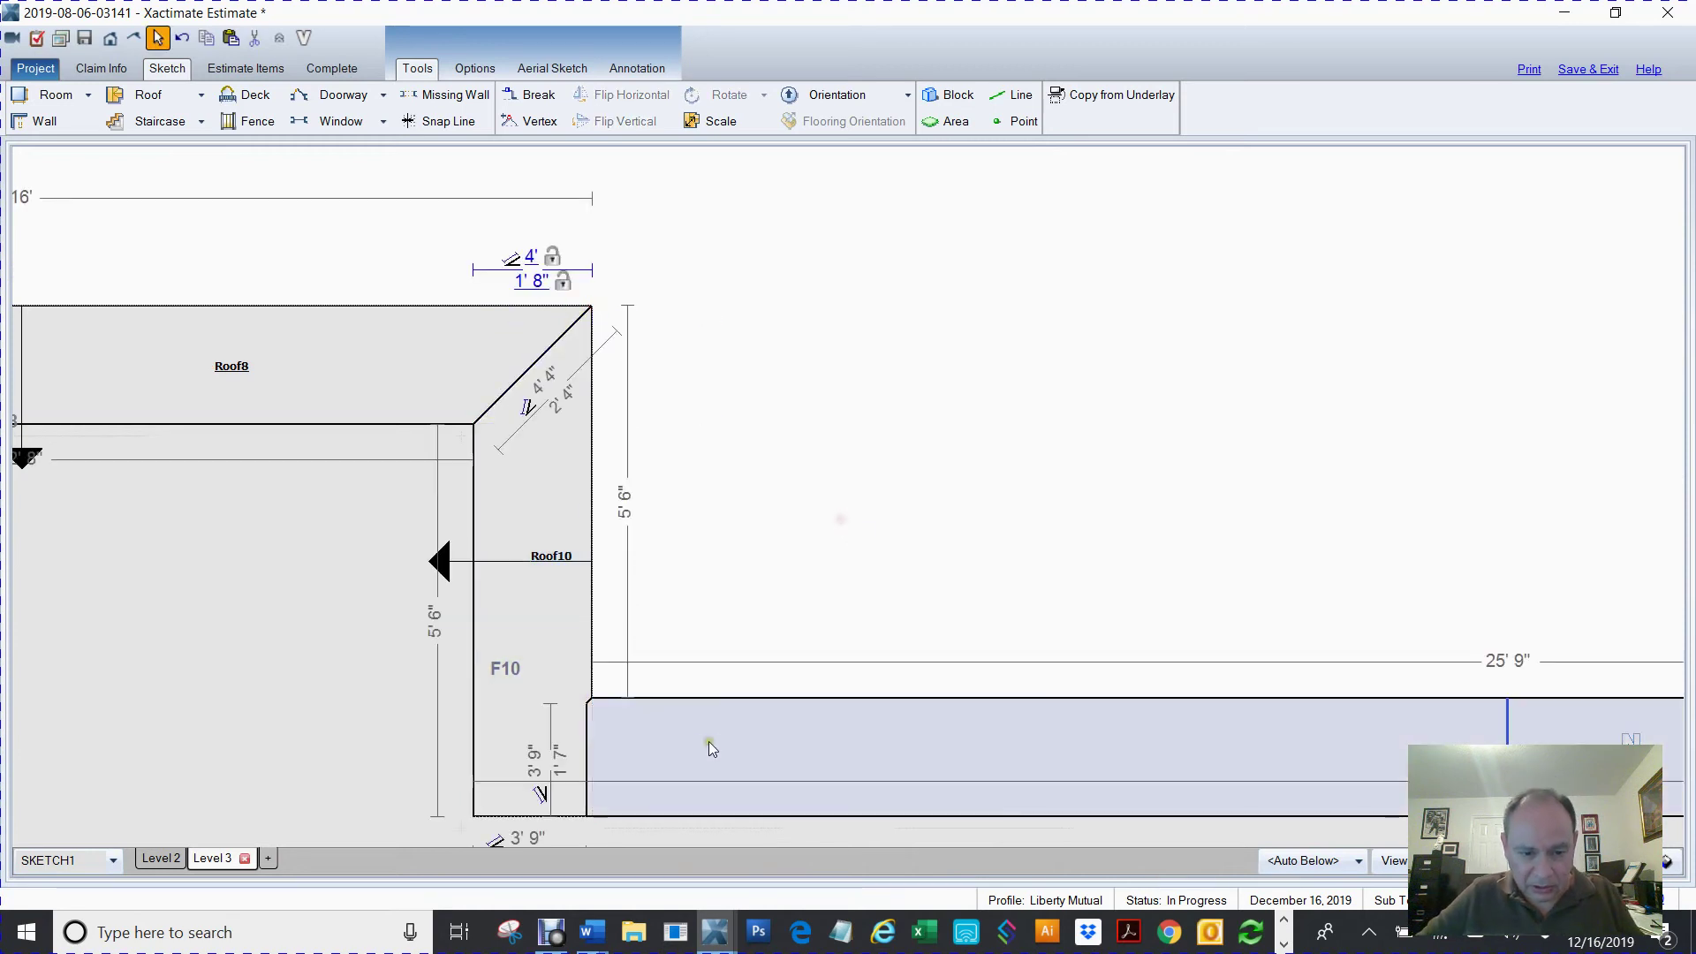
left_click(589, 765)
left_click_drag(586, 757, 630, 746)
left_click(655, 636)
left_click(552, 735)
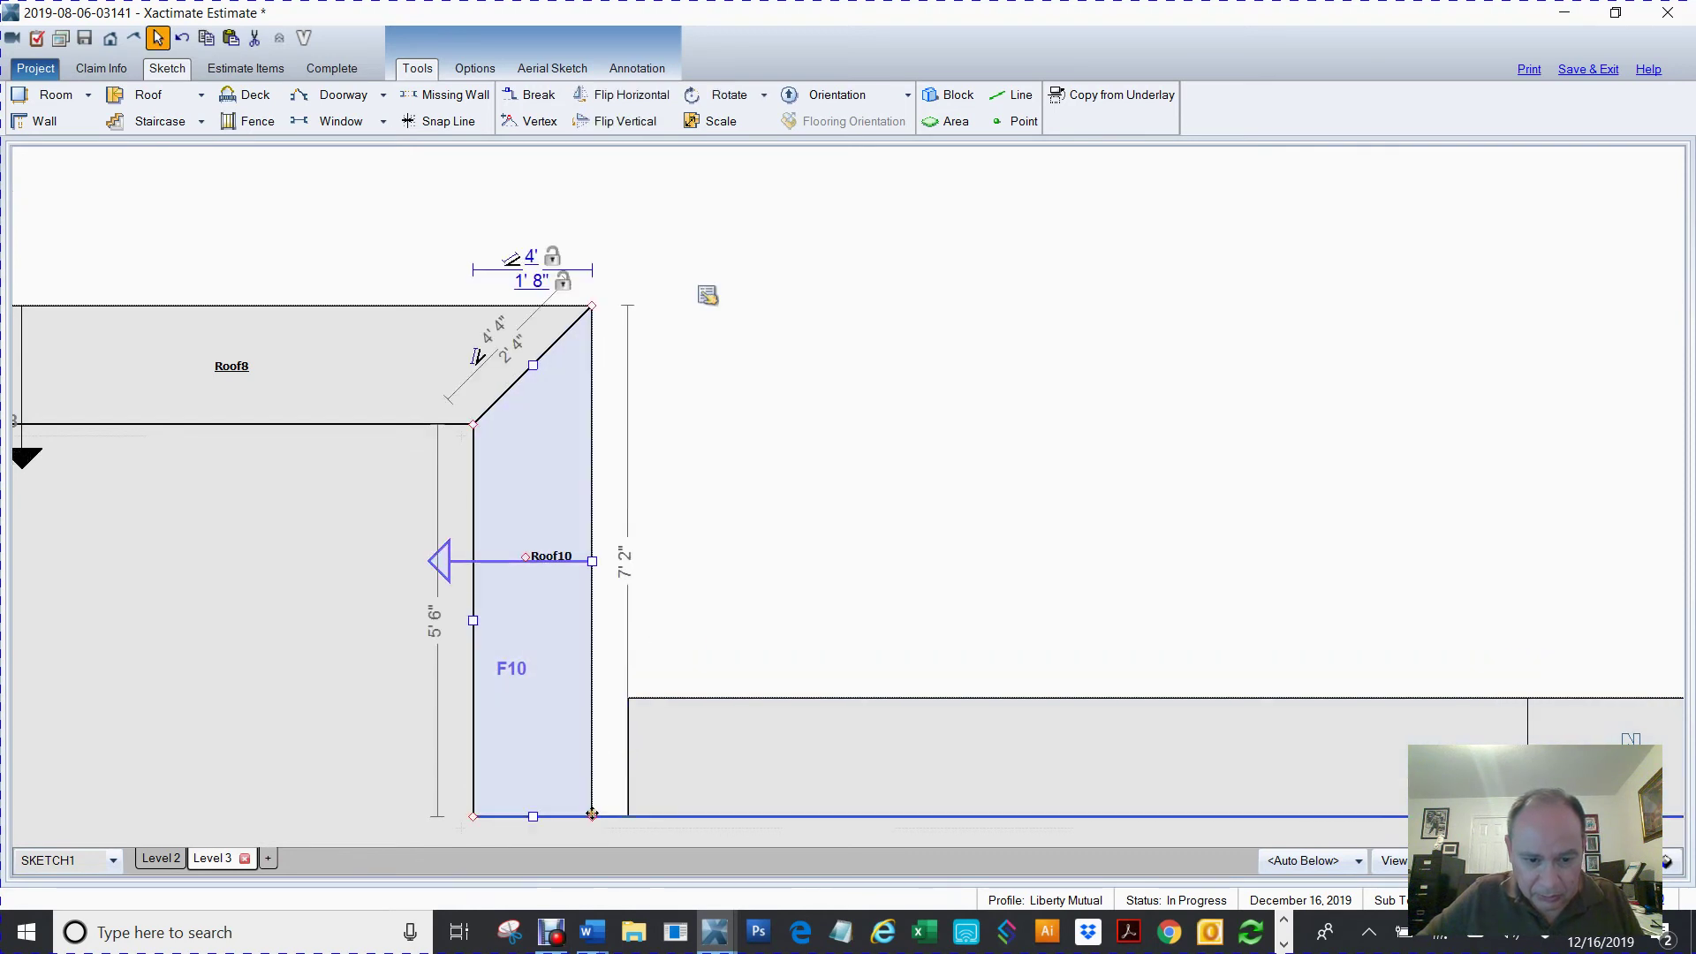
left_click_drag(594, 814, 495, 809)
key("ctrl+z")
left_click(698, 533)
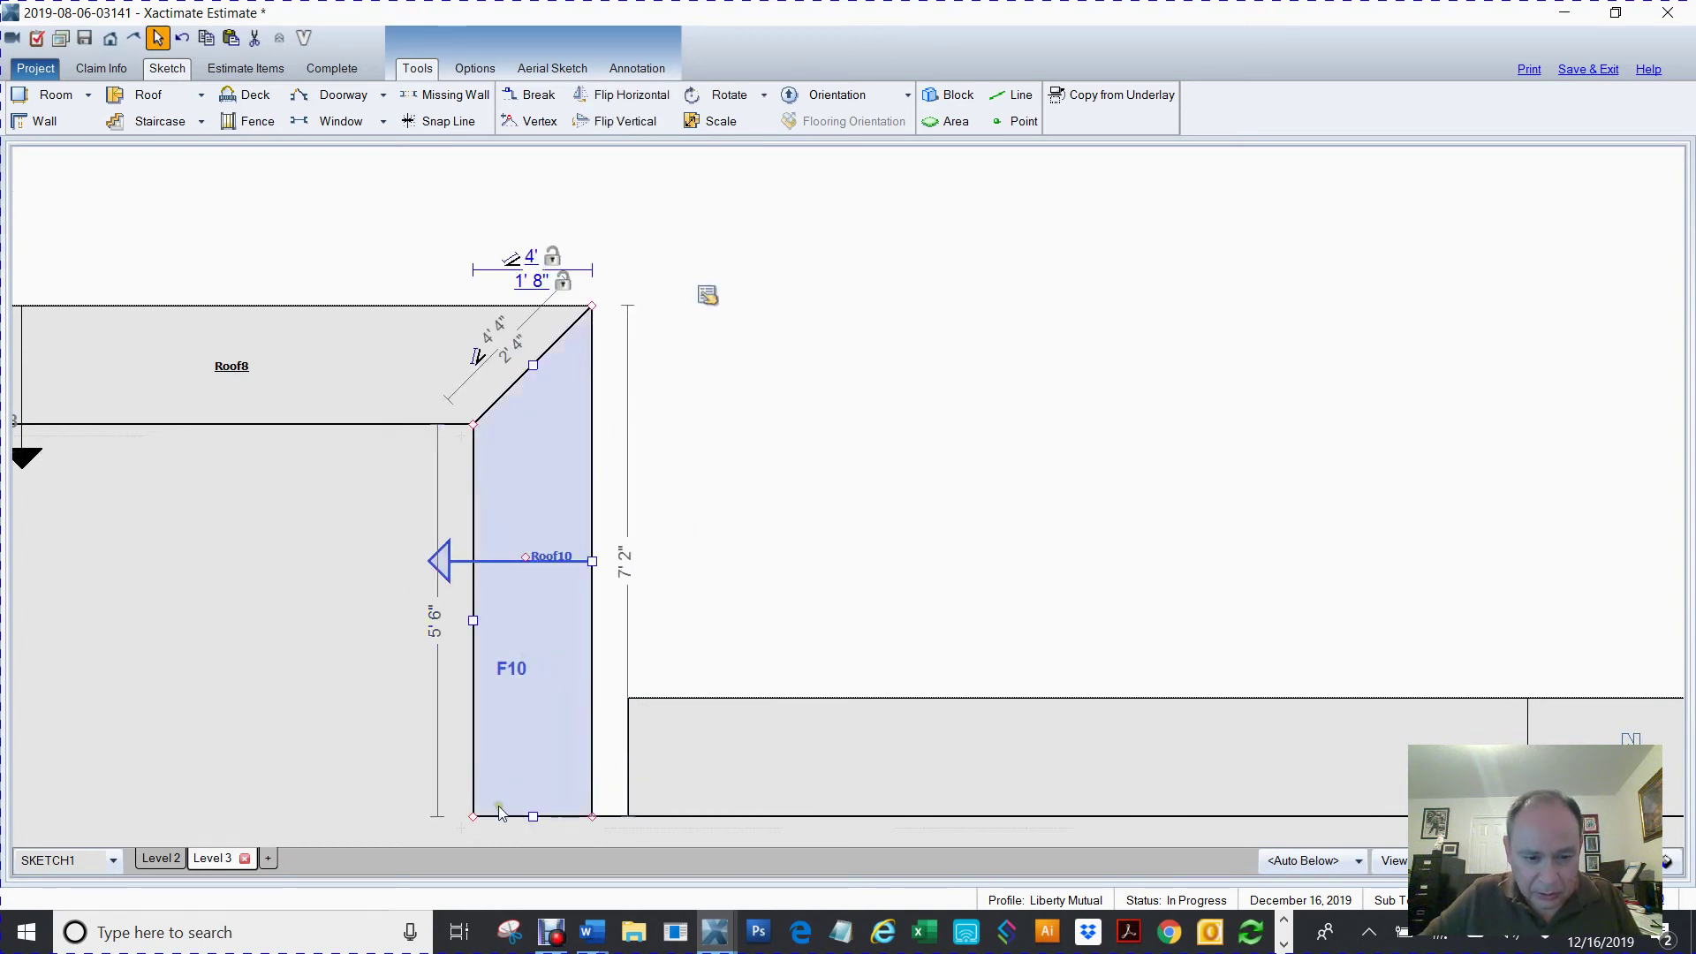
- Miter the inside corner between Roof10 and Roof9, cutting Roof10's end diagonally and stretching Roof9's outer edge to 25' 9" to meet it
left_click(583, 817)
left_click_drag(590, 816, 593, 699)
left_click(719, 765)
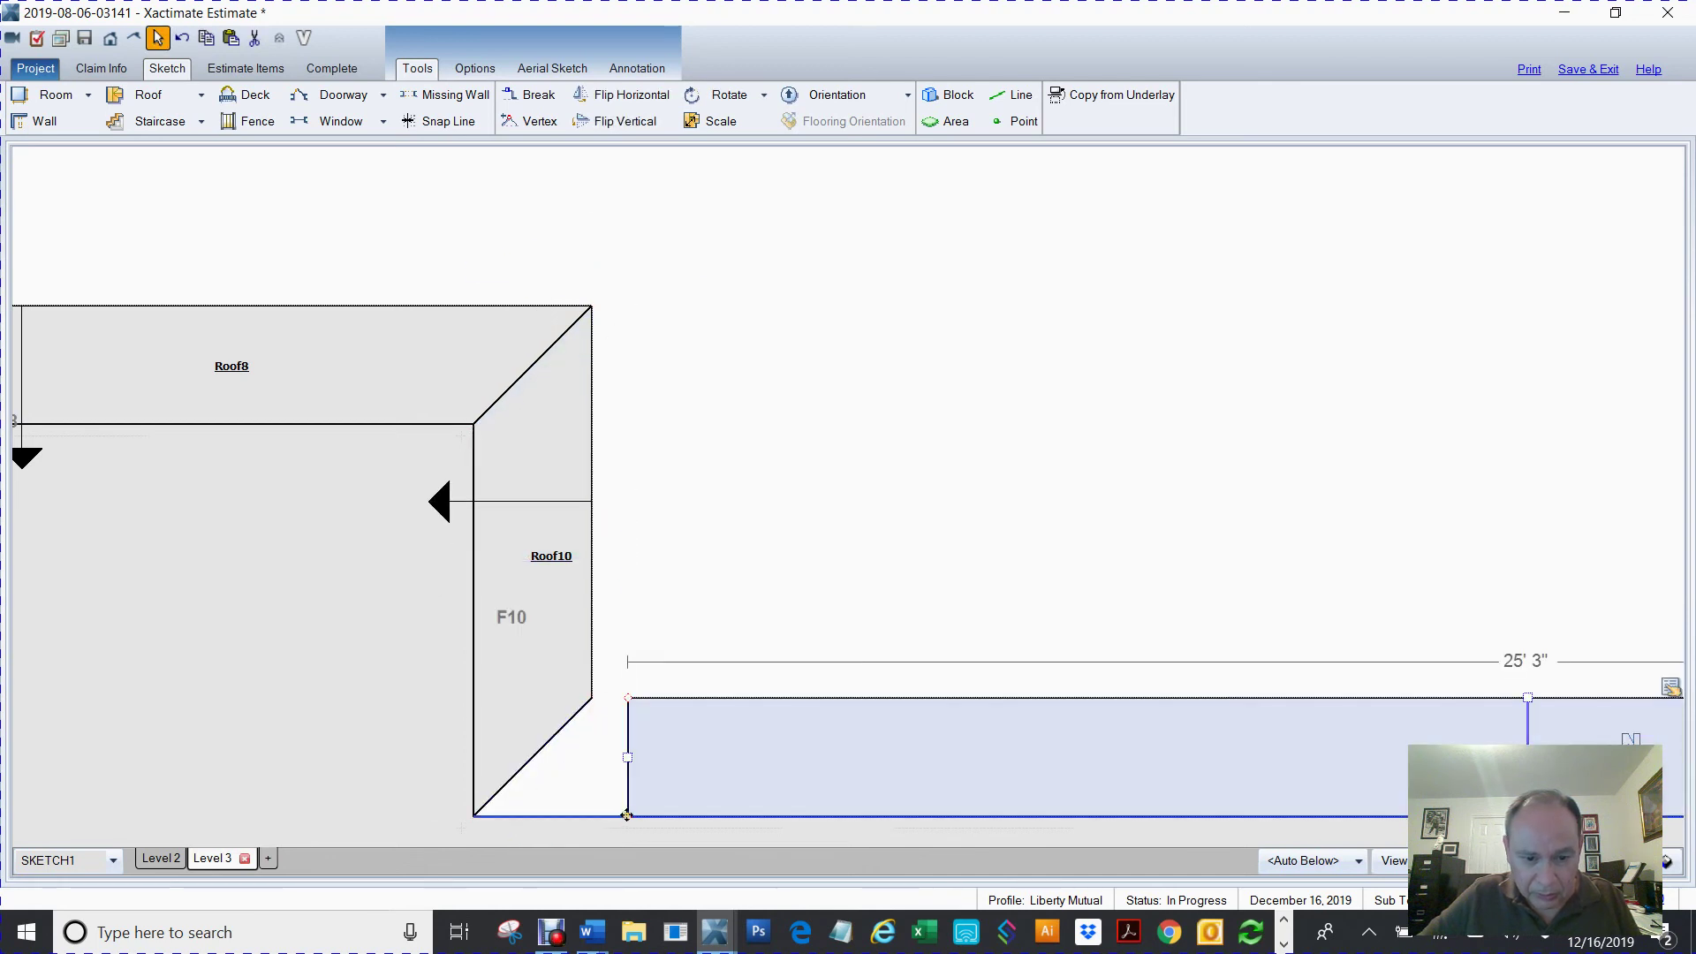
left_click(632, 775)
left_click_drag(627, 758, 590, 752)
left_click(639, 795)
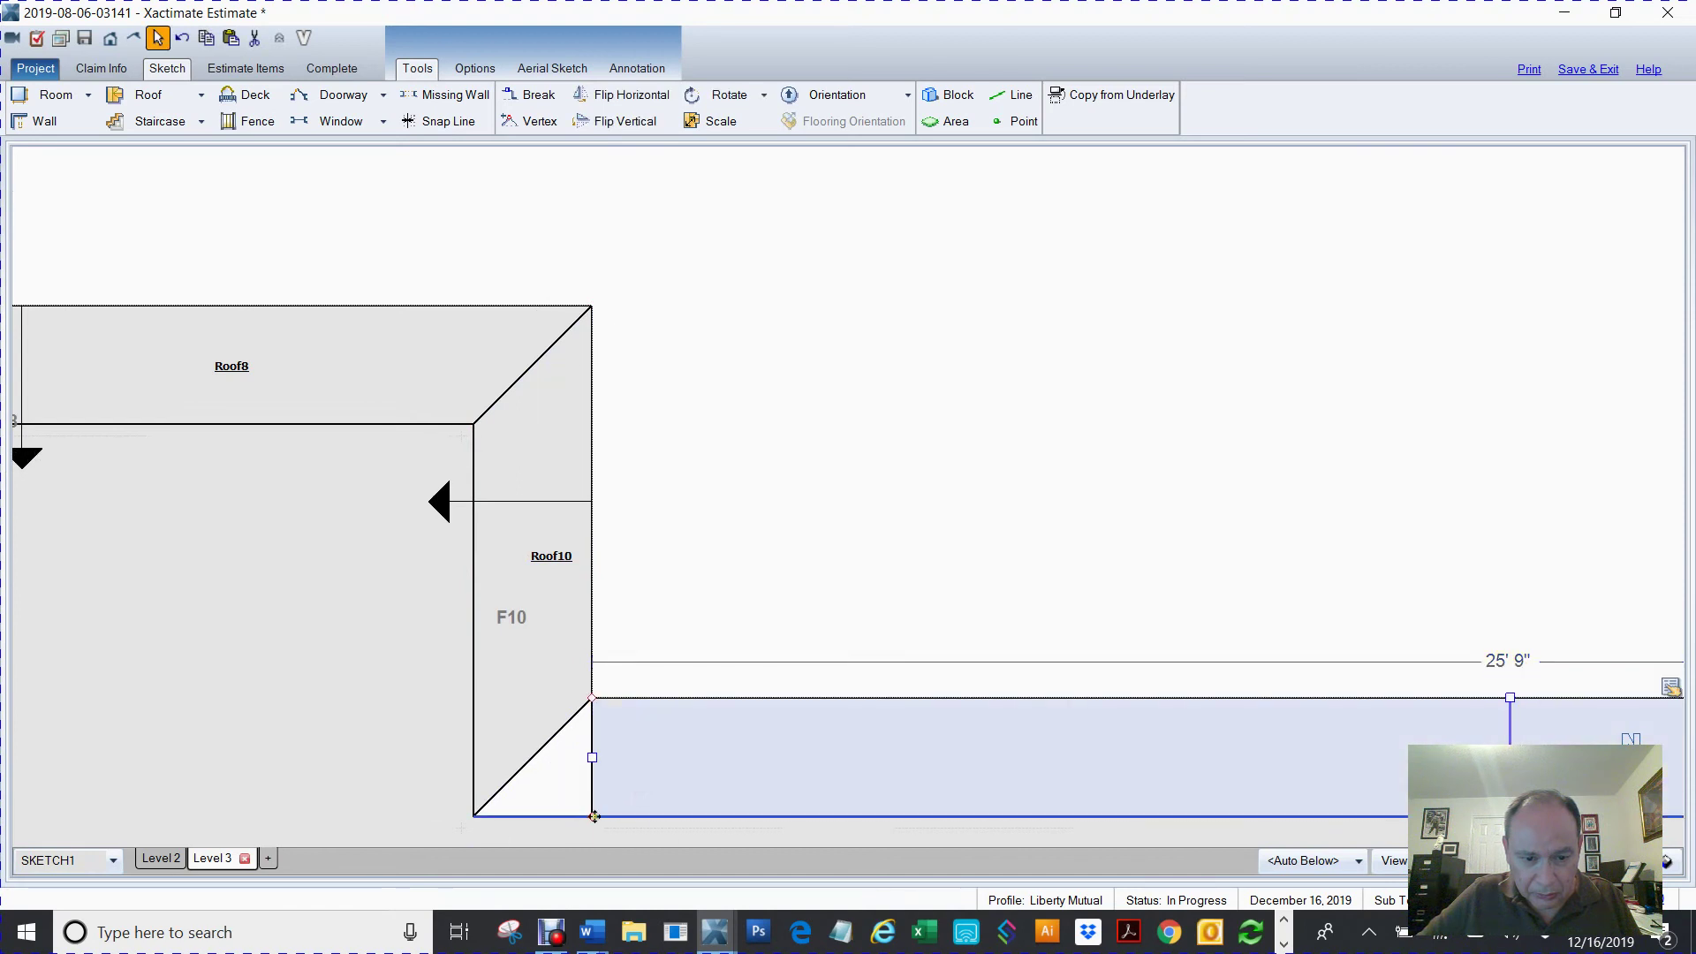
left_click_drag(592, 815, 476, 813)
left_click(986, 534)
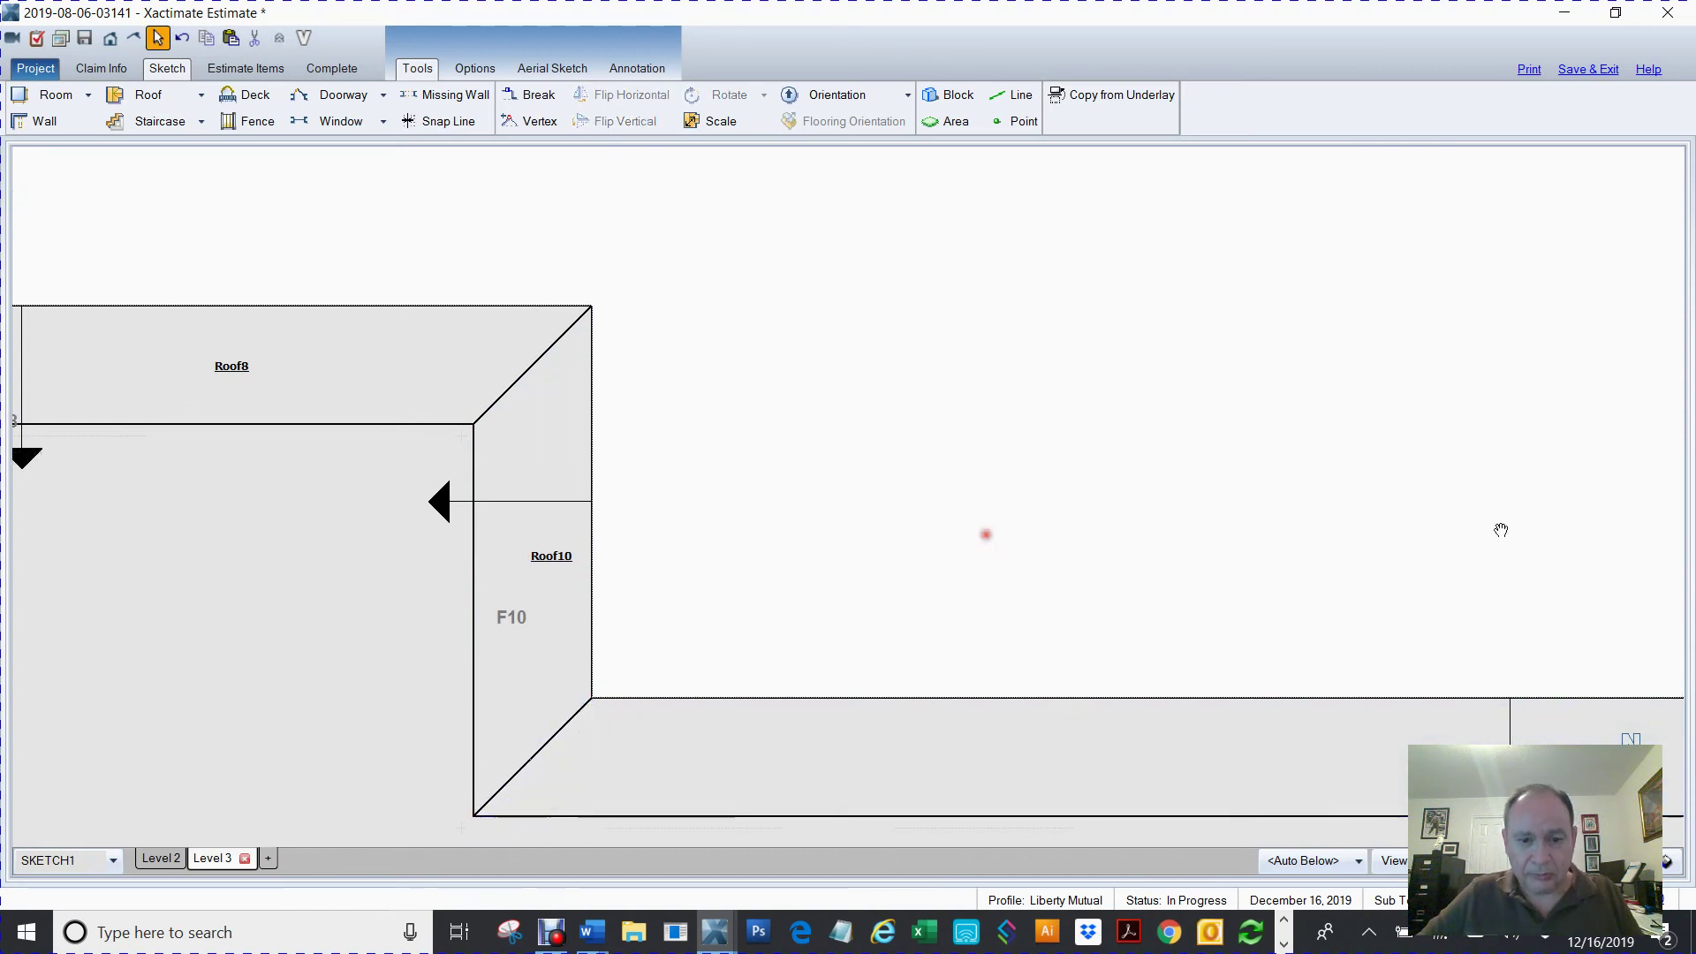
- Miter the rear right corner by extending the outer corners of Roof9 and Roof11 to meet along a 2' 4" diagonal
mouse_move(1056, 549)
middle_mouse_down()
mouse_move(776, 548)
mouse_move(280, 427)
mouse_move(221, 432)
middle_mouse_up()
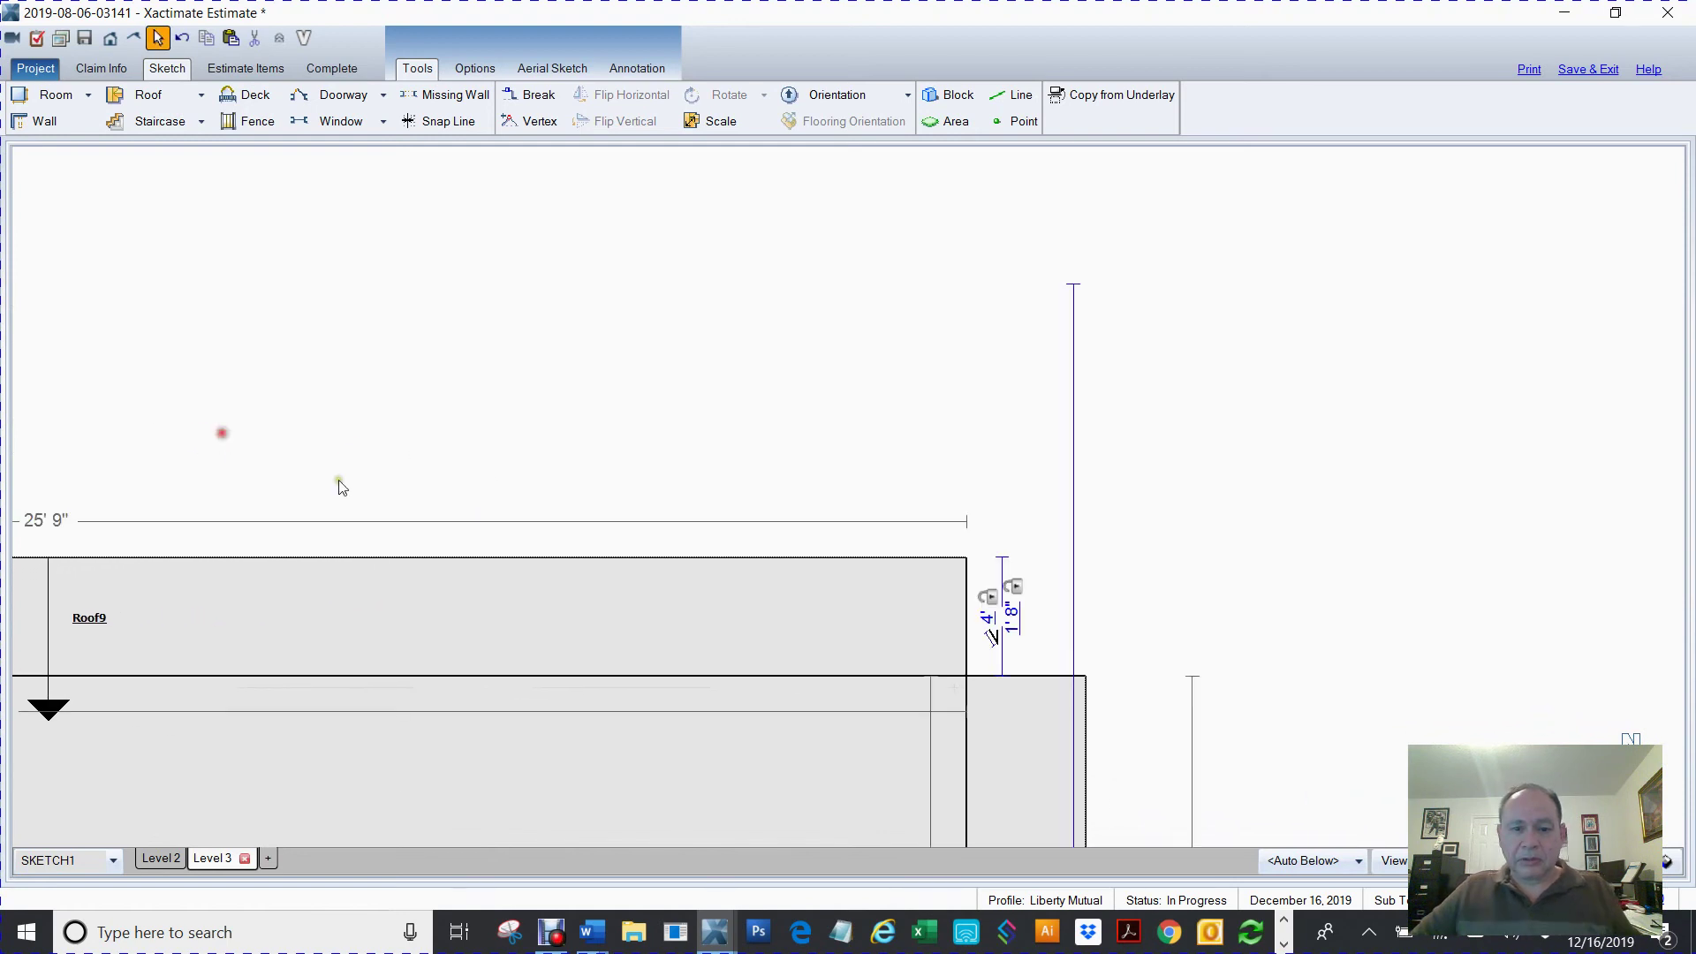
left_click(804, 563)
left_click(821, 567)
left_click(926, 610)
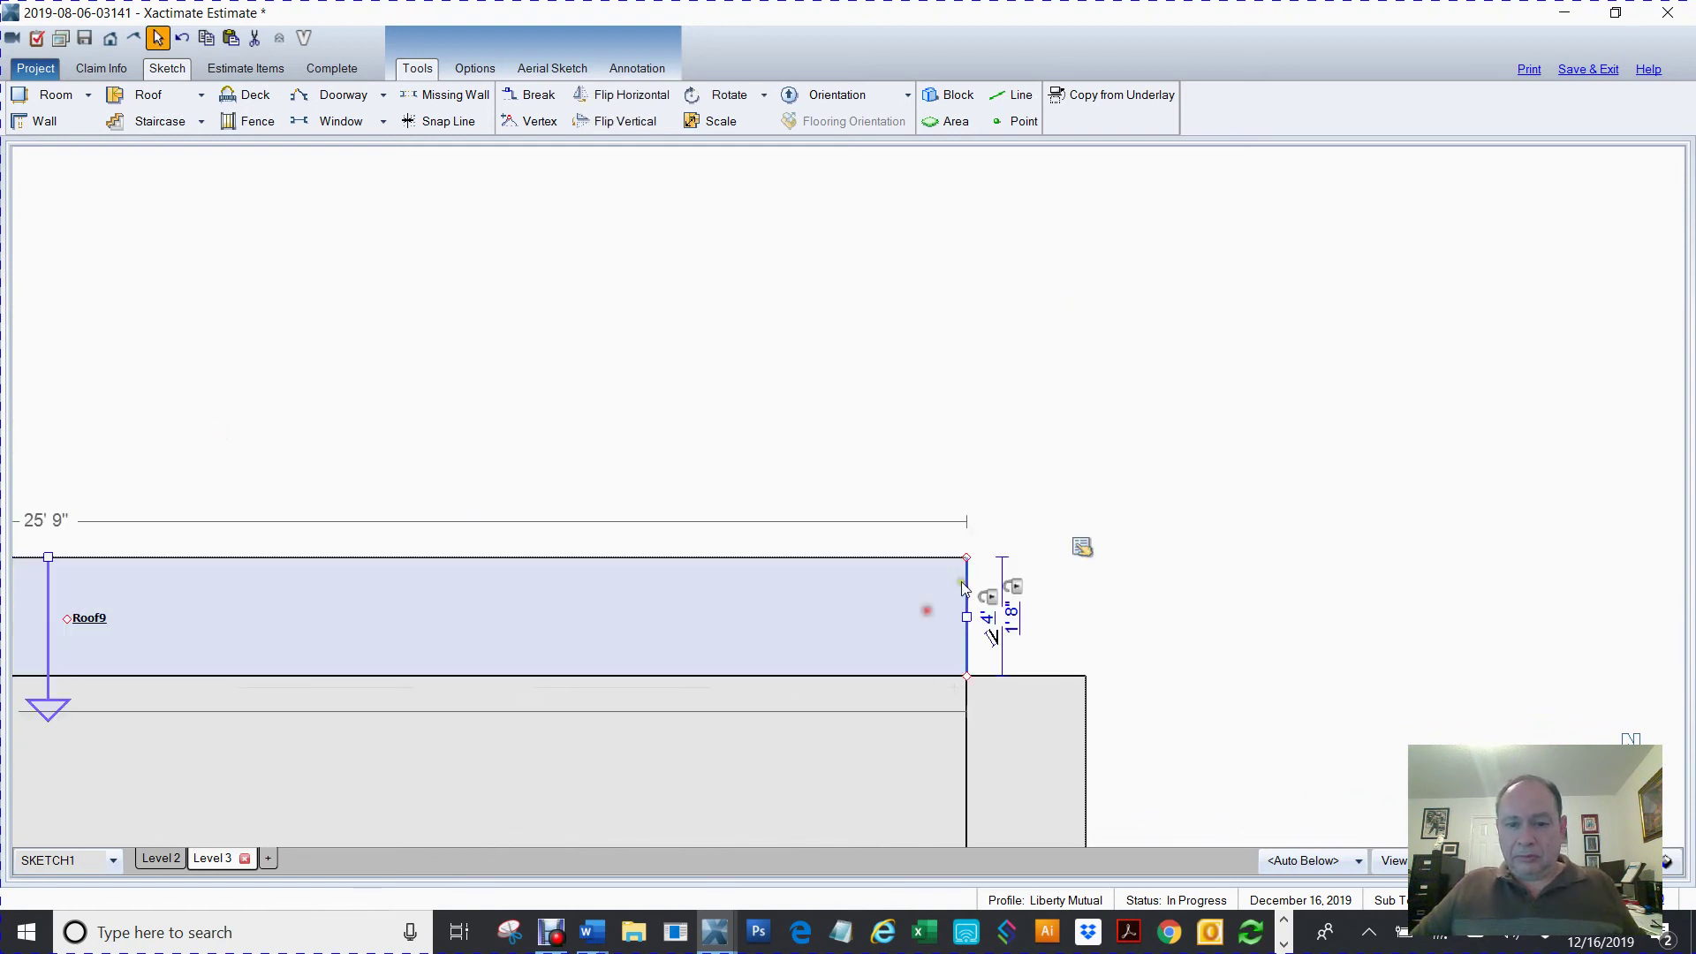
left_click_drag(967, 558, 1079, 590)
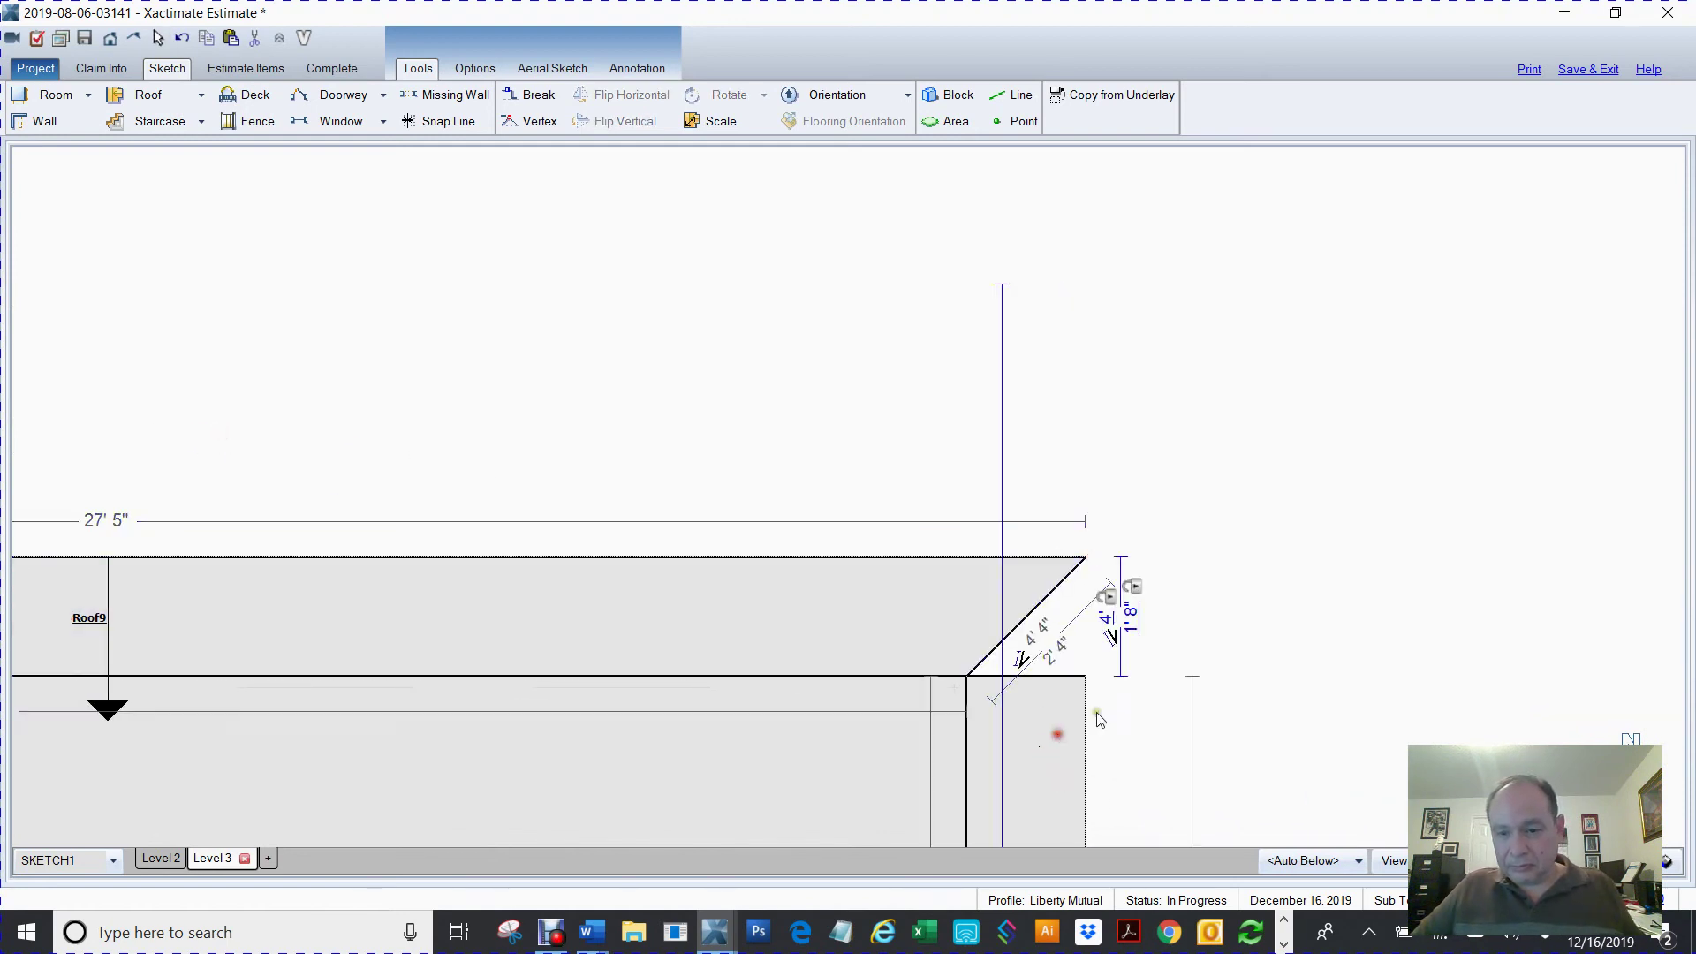
left_click(1092, 687)
left_click_drag(1088, 679, 1085, 540)
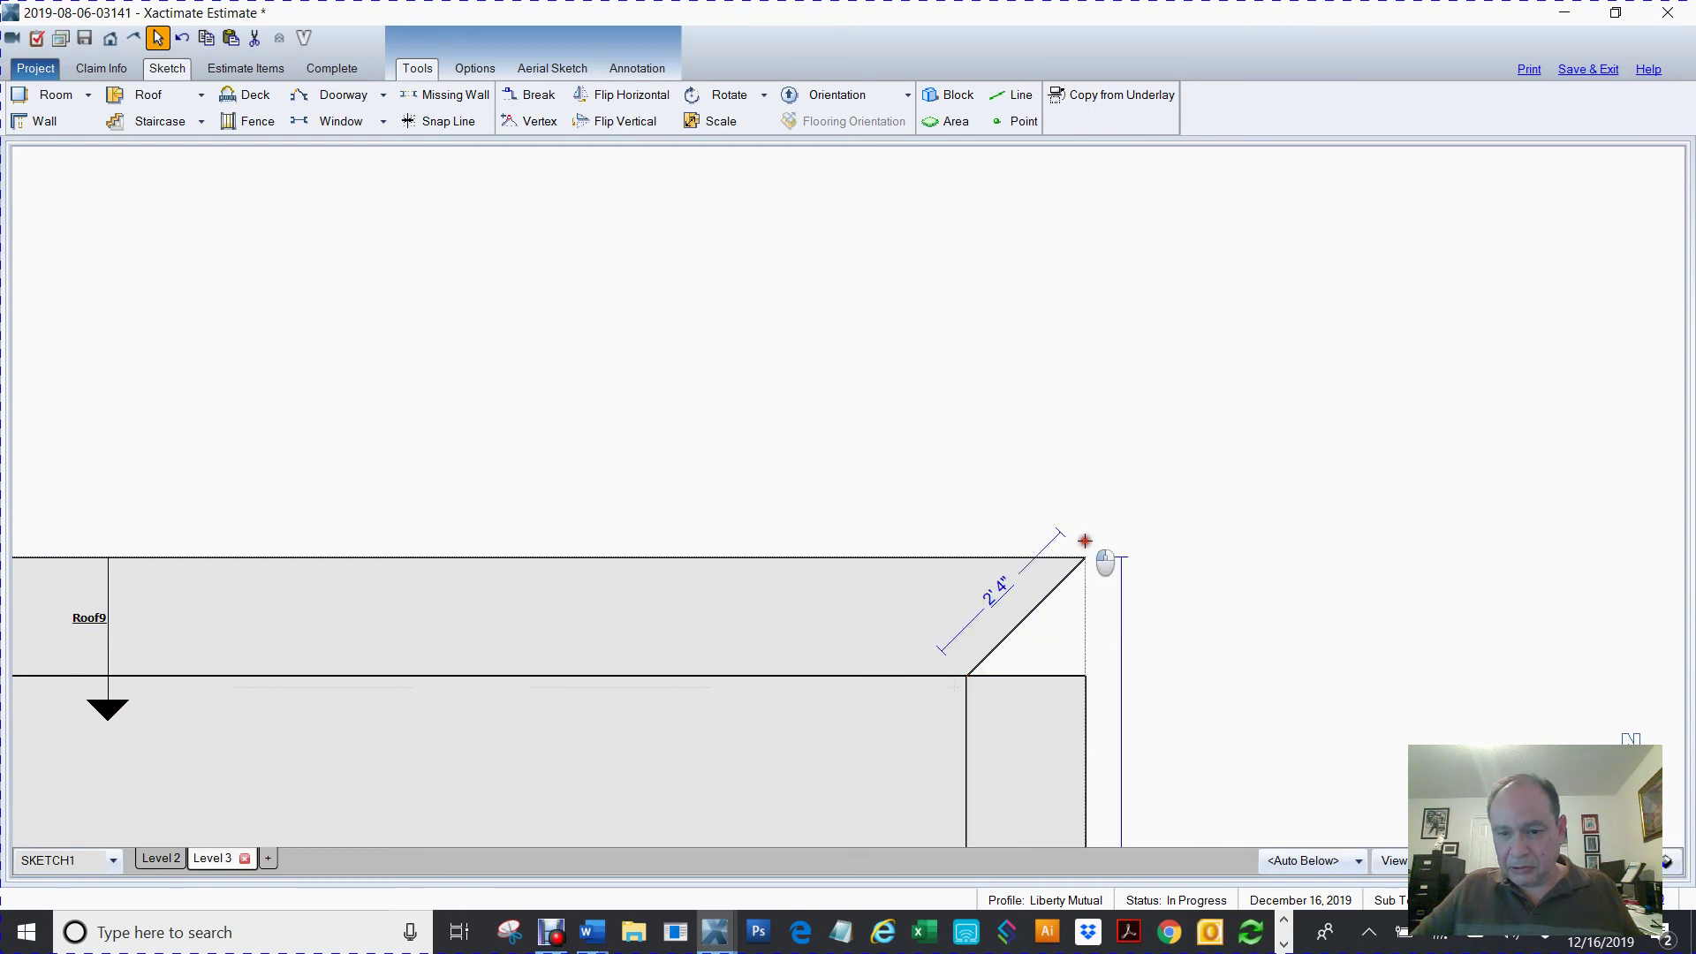
- Show all levels in 3D and orbit the house to examine the mansard roof, ending back in the plan view
scroll(1299, 494, "down", 5)
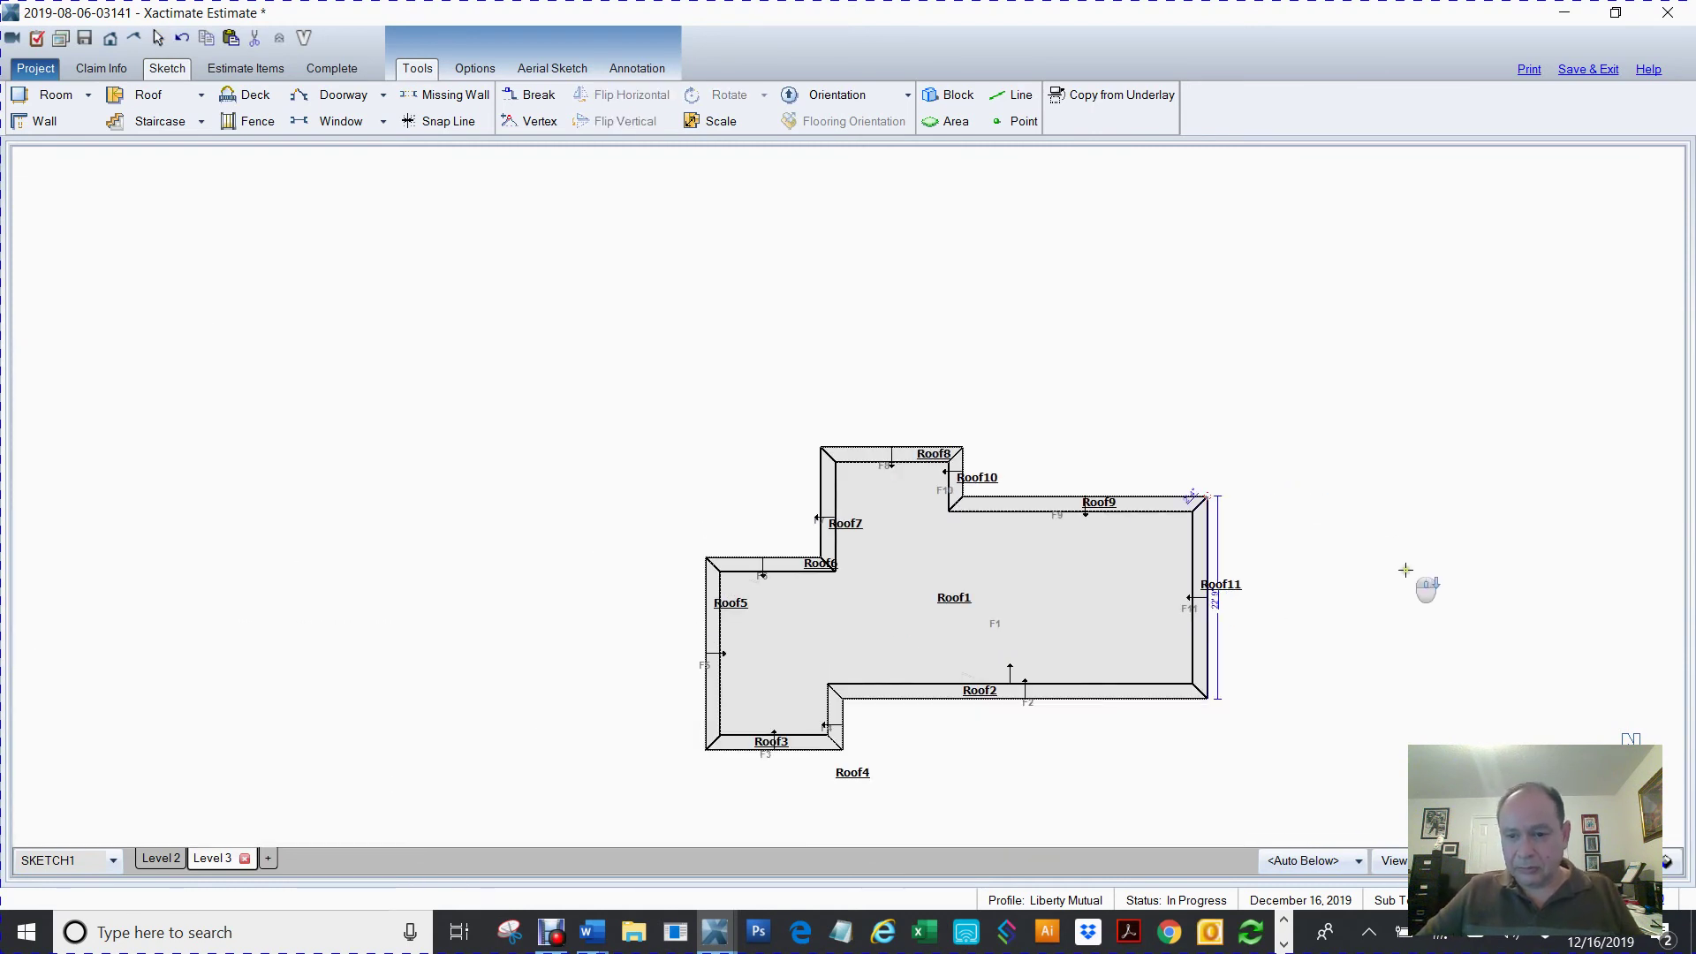
middle_click_drag(1182, 680, 1168, 688)
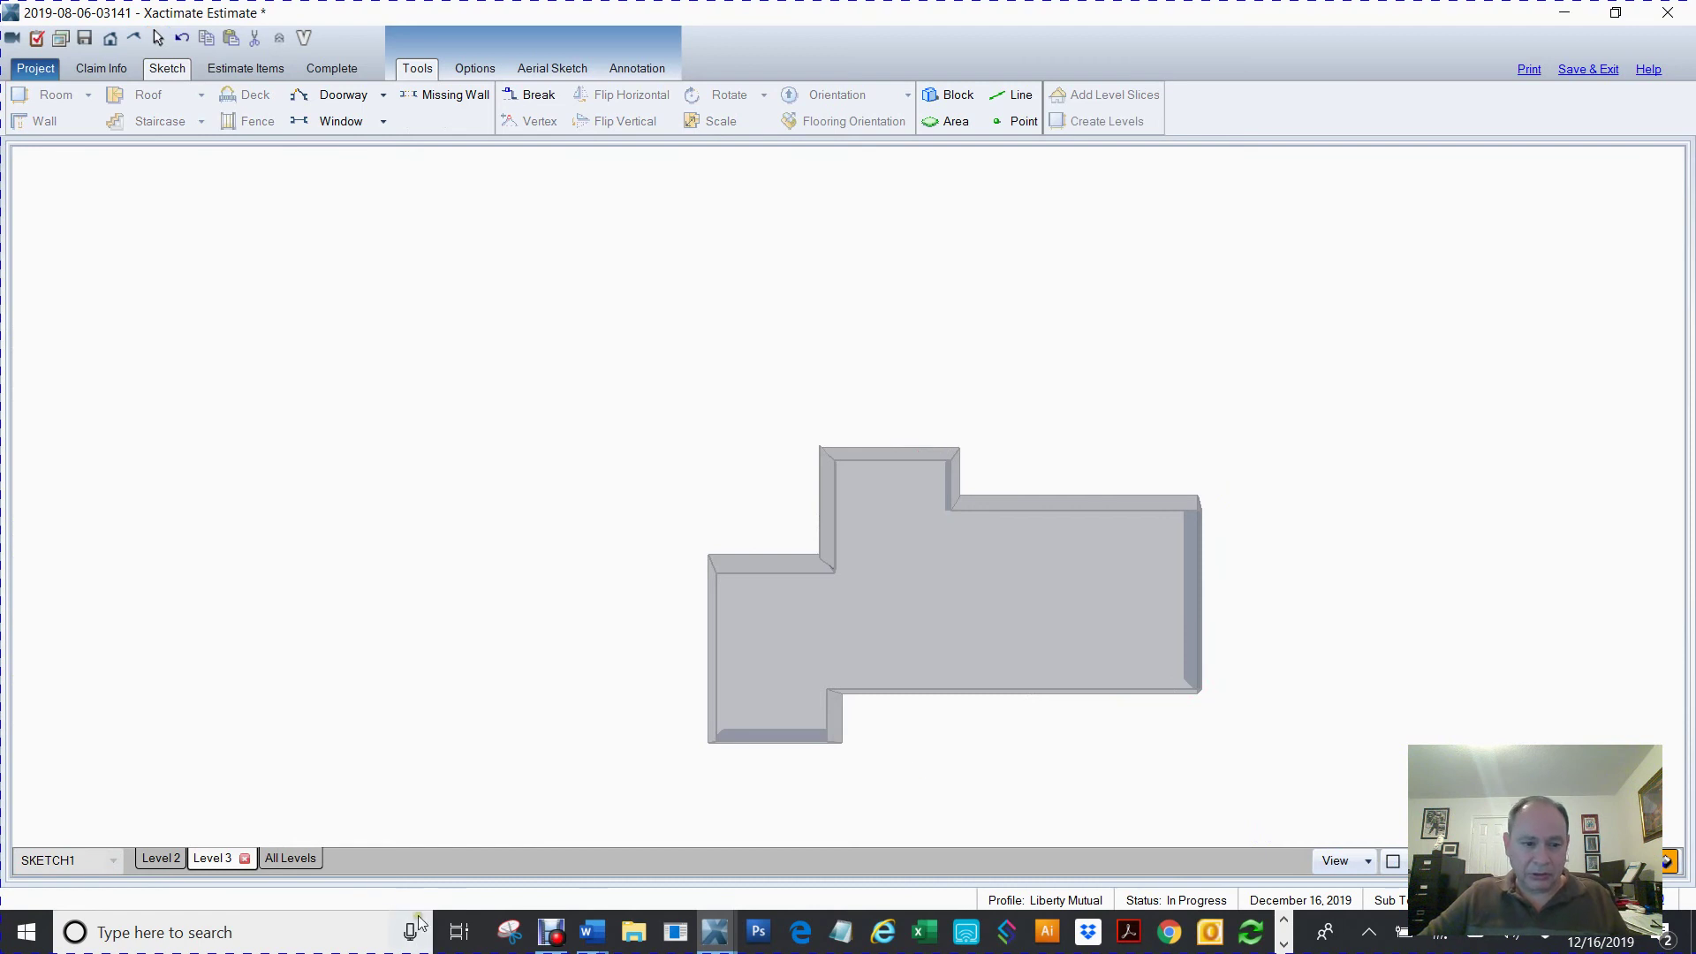
left_click(277, 859)
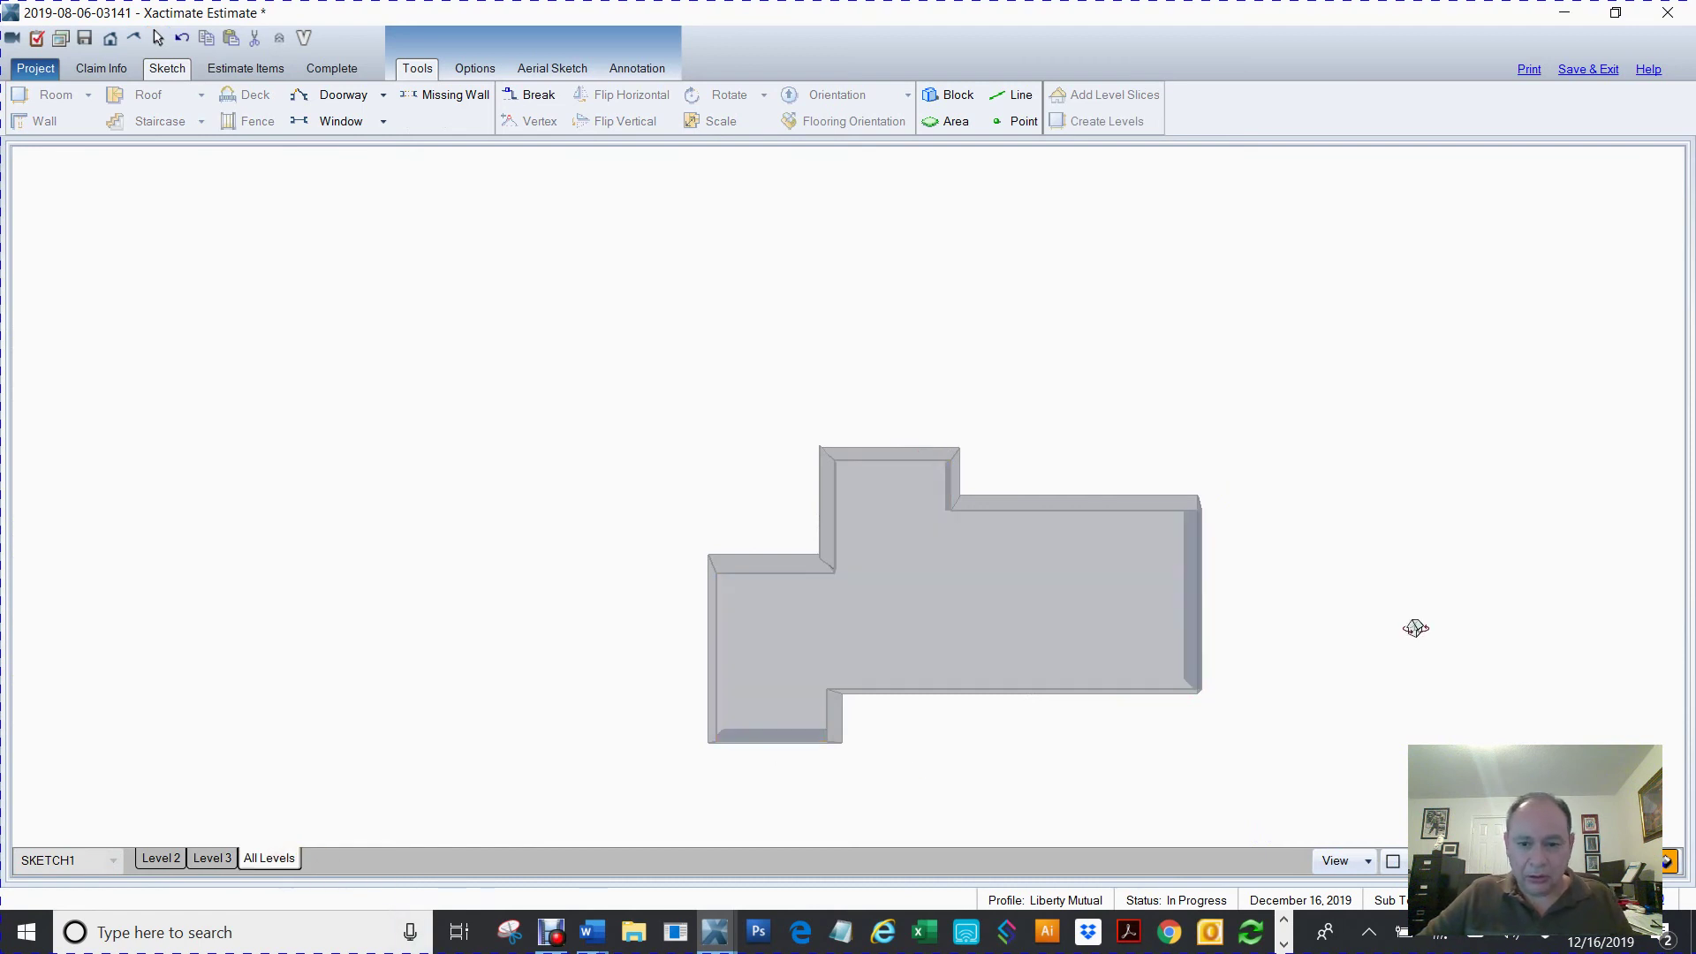
left_click_drag(1412, 628, 834, 617)
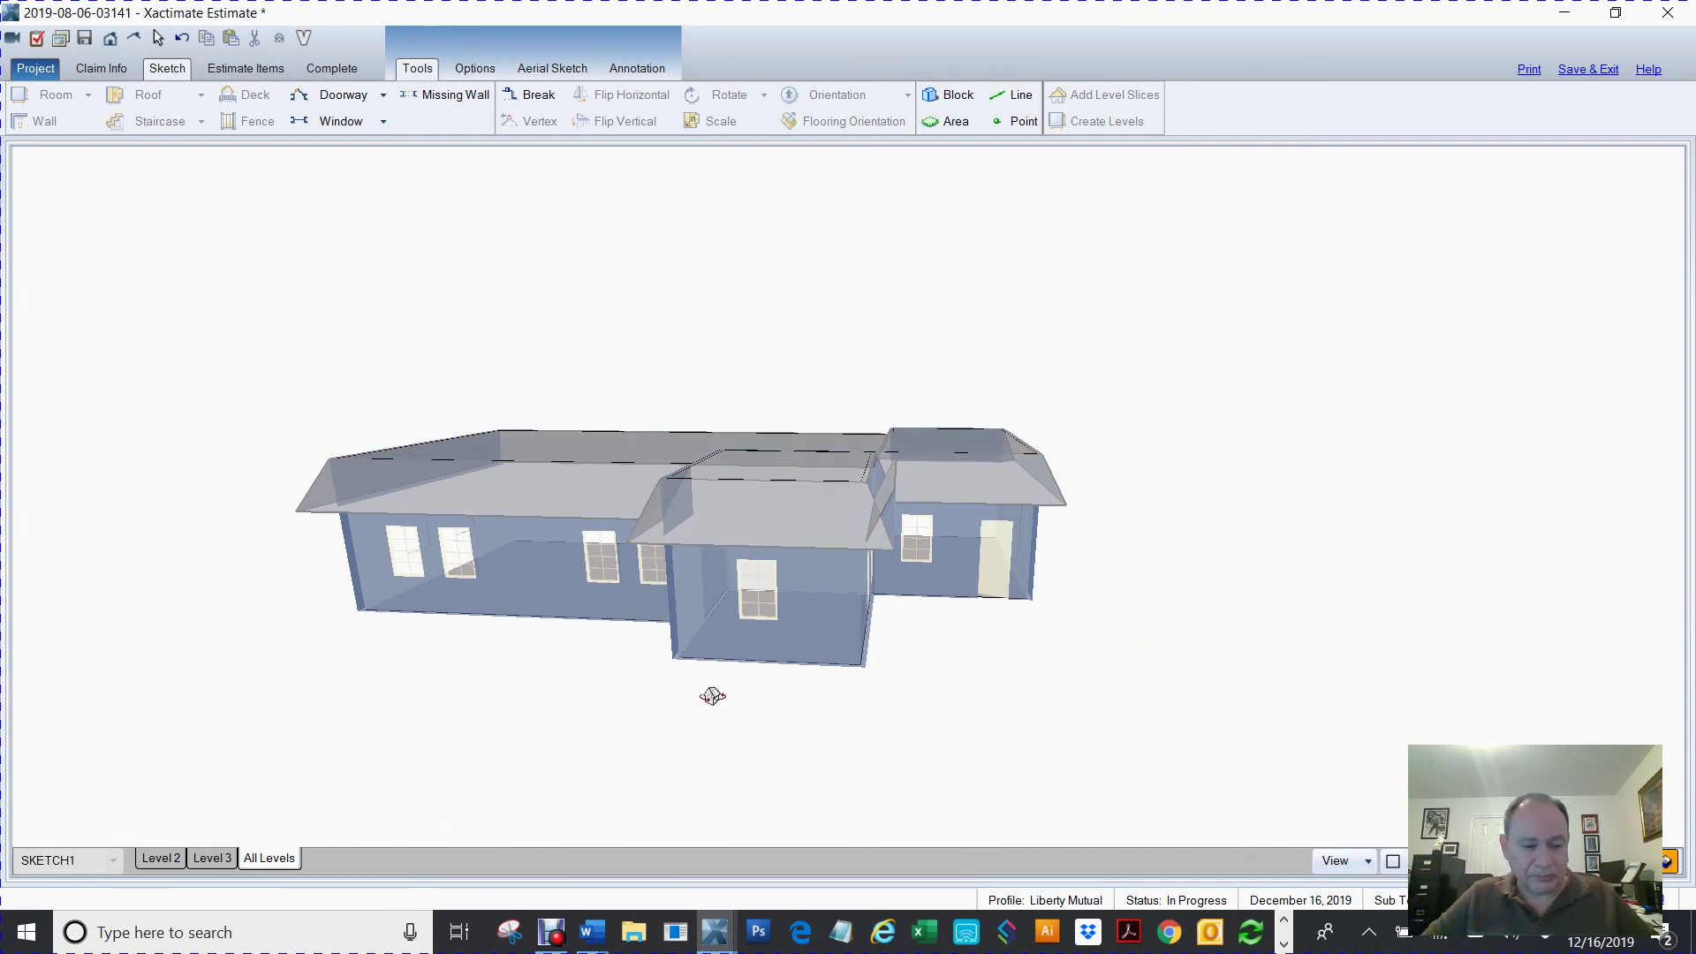
key("Escape")
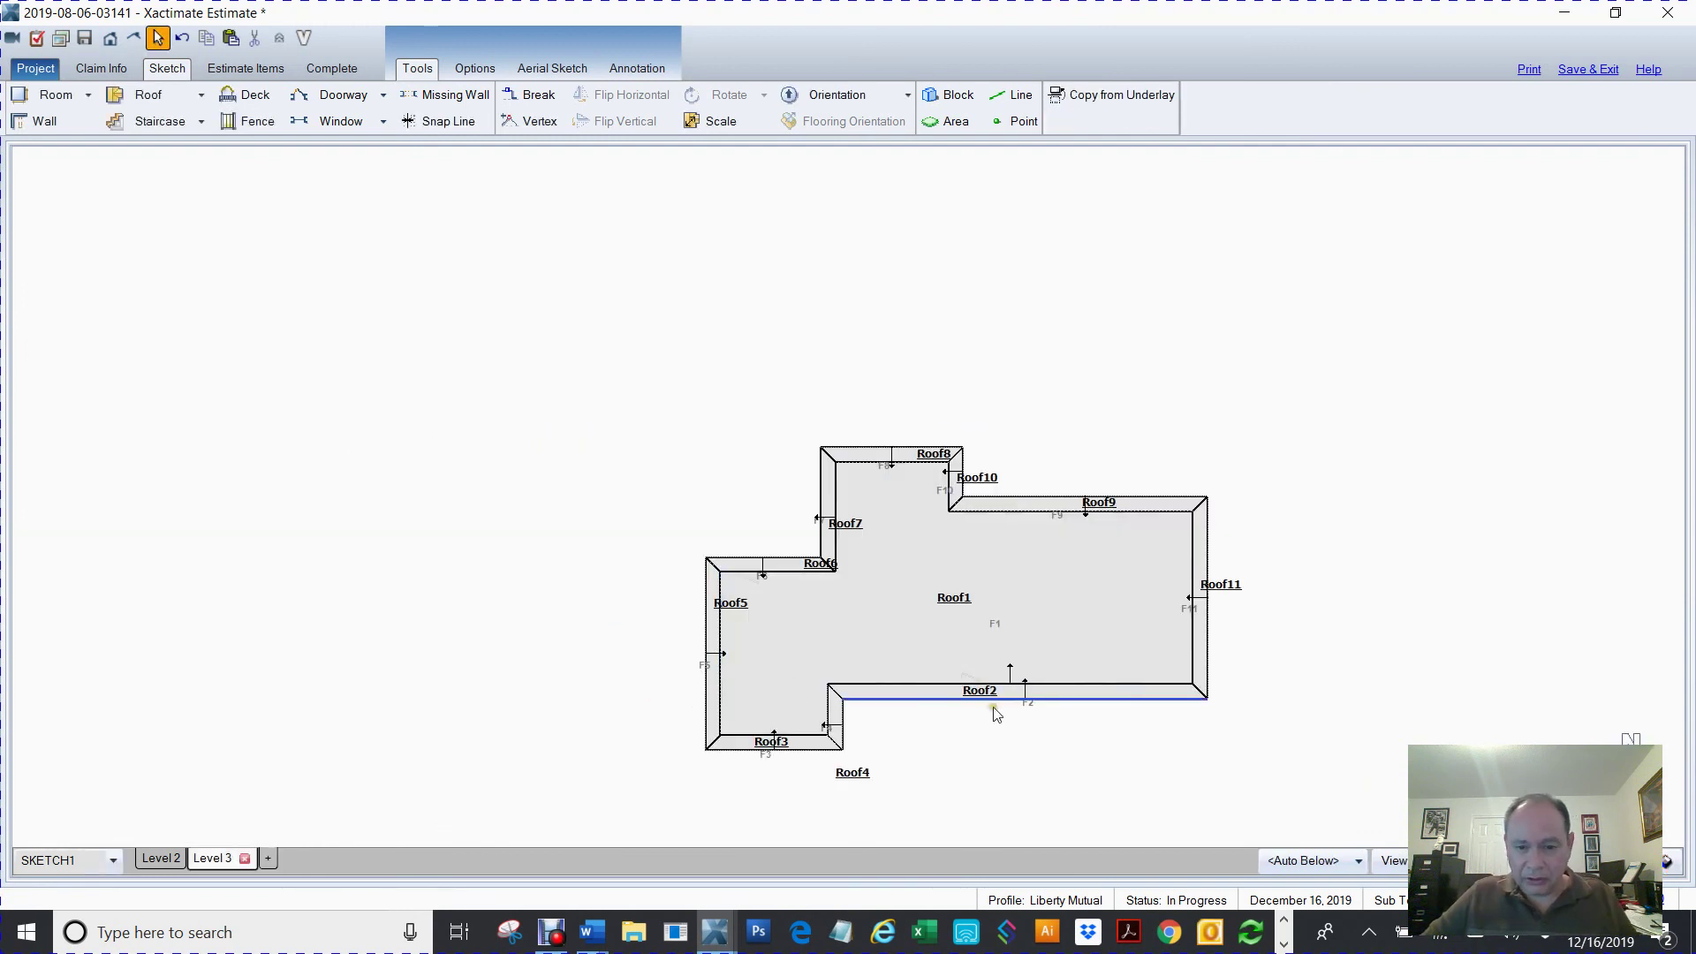
scroll(1029, 692, "up", 6)
middle_click_drag(970, 533, 1234, 341)
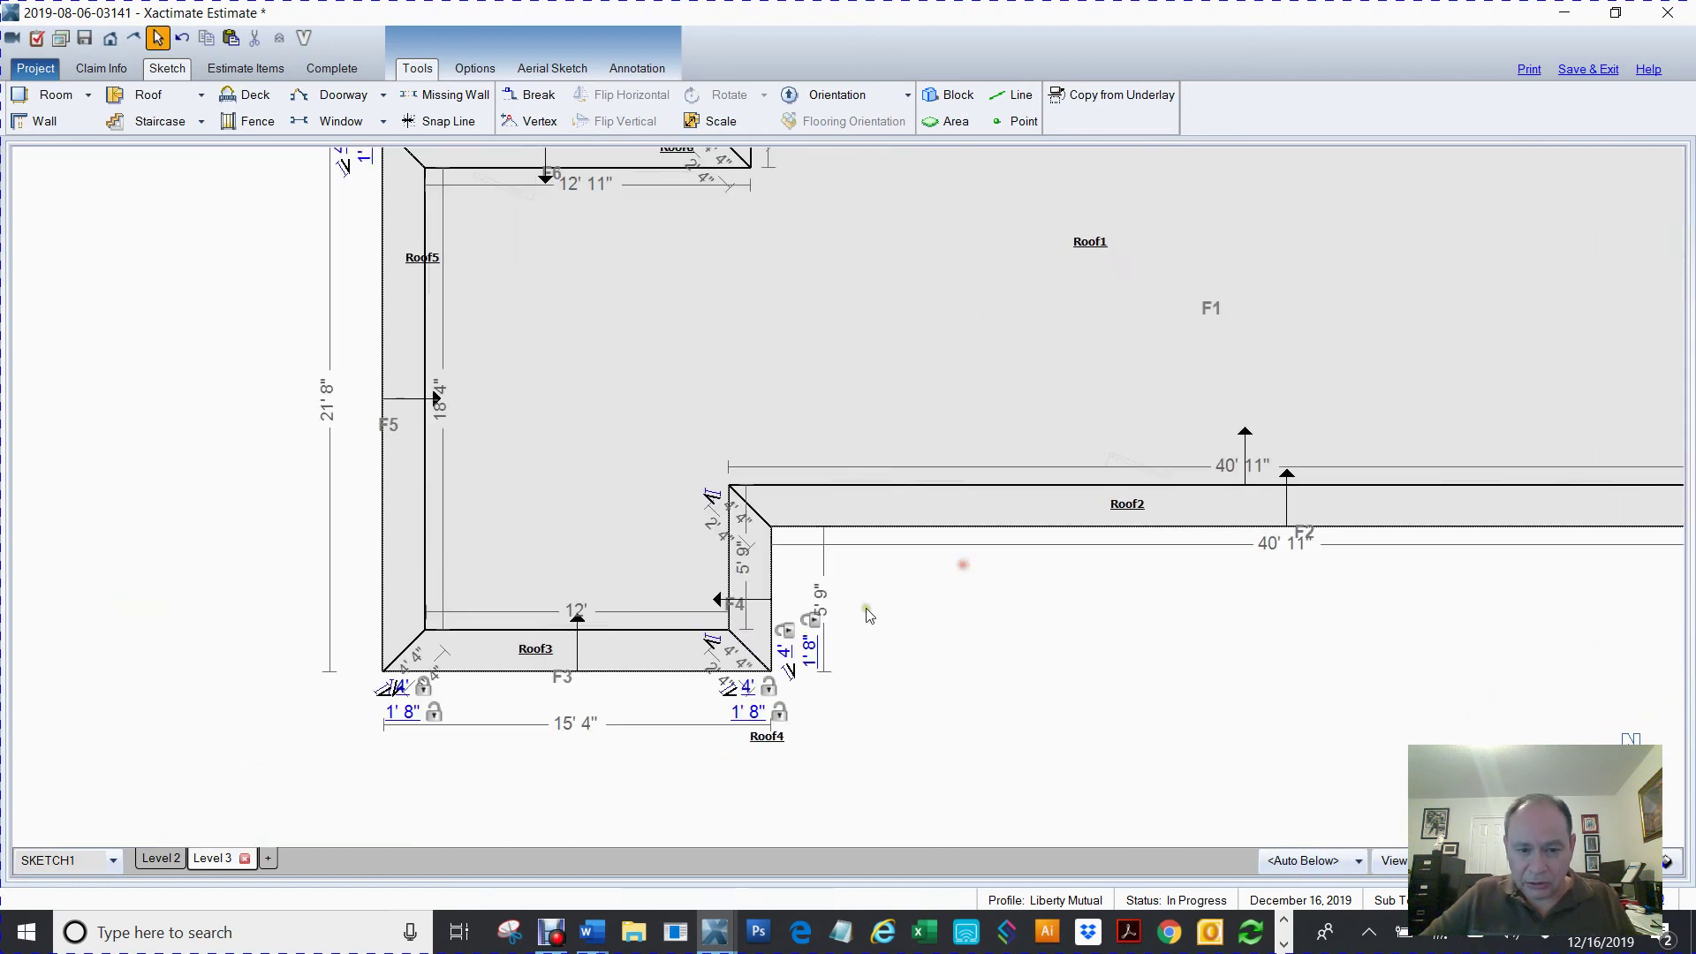
middle_click_drag(280, 512, 144, 741)
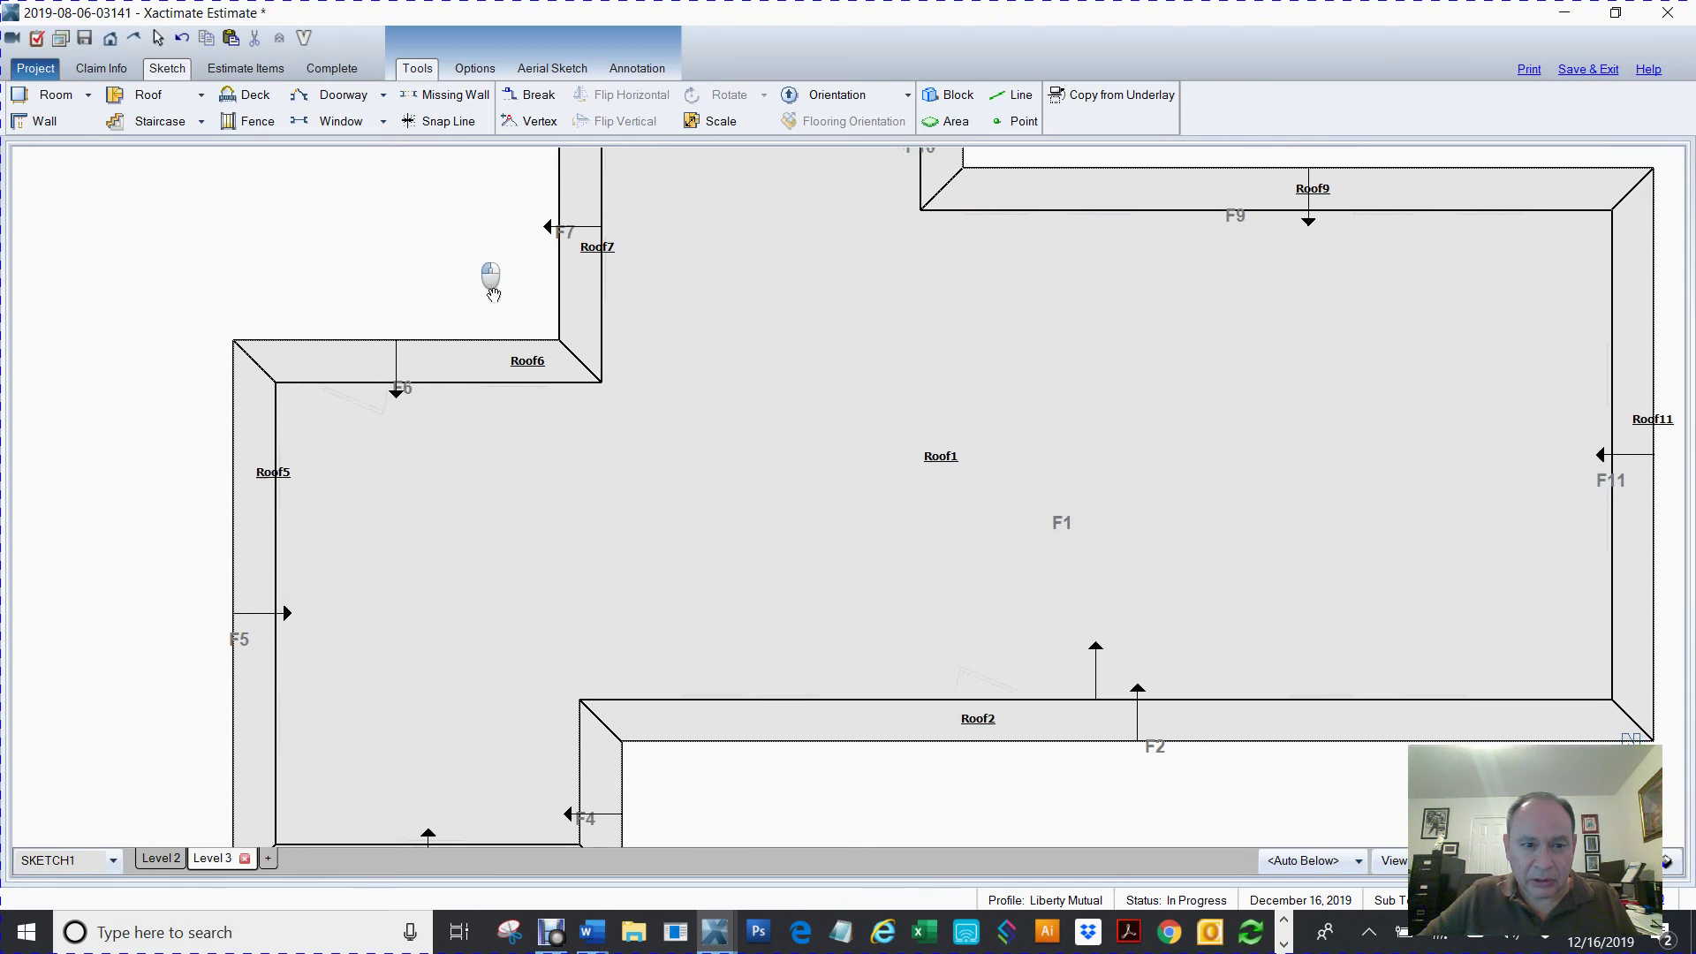
- Reverse Roof7's slope orientation so its arrow points inward toward Roof1
middle_click_drag(484, 276, 581, 448)
left_click(669, 409)
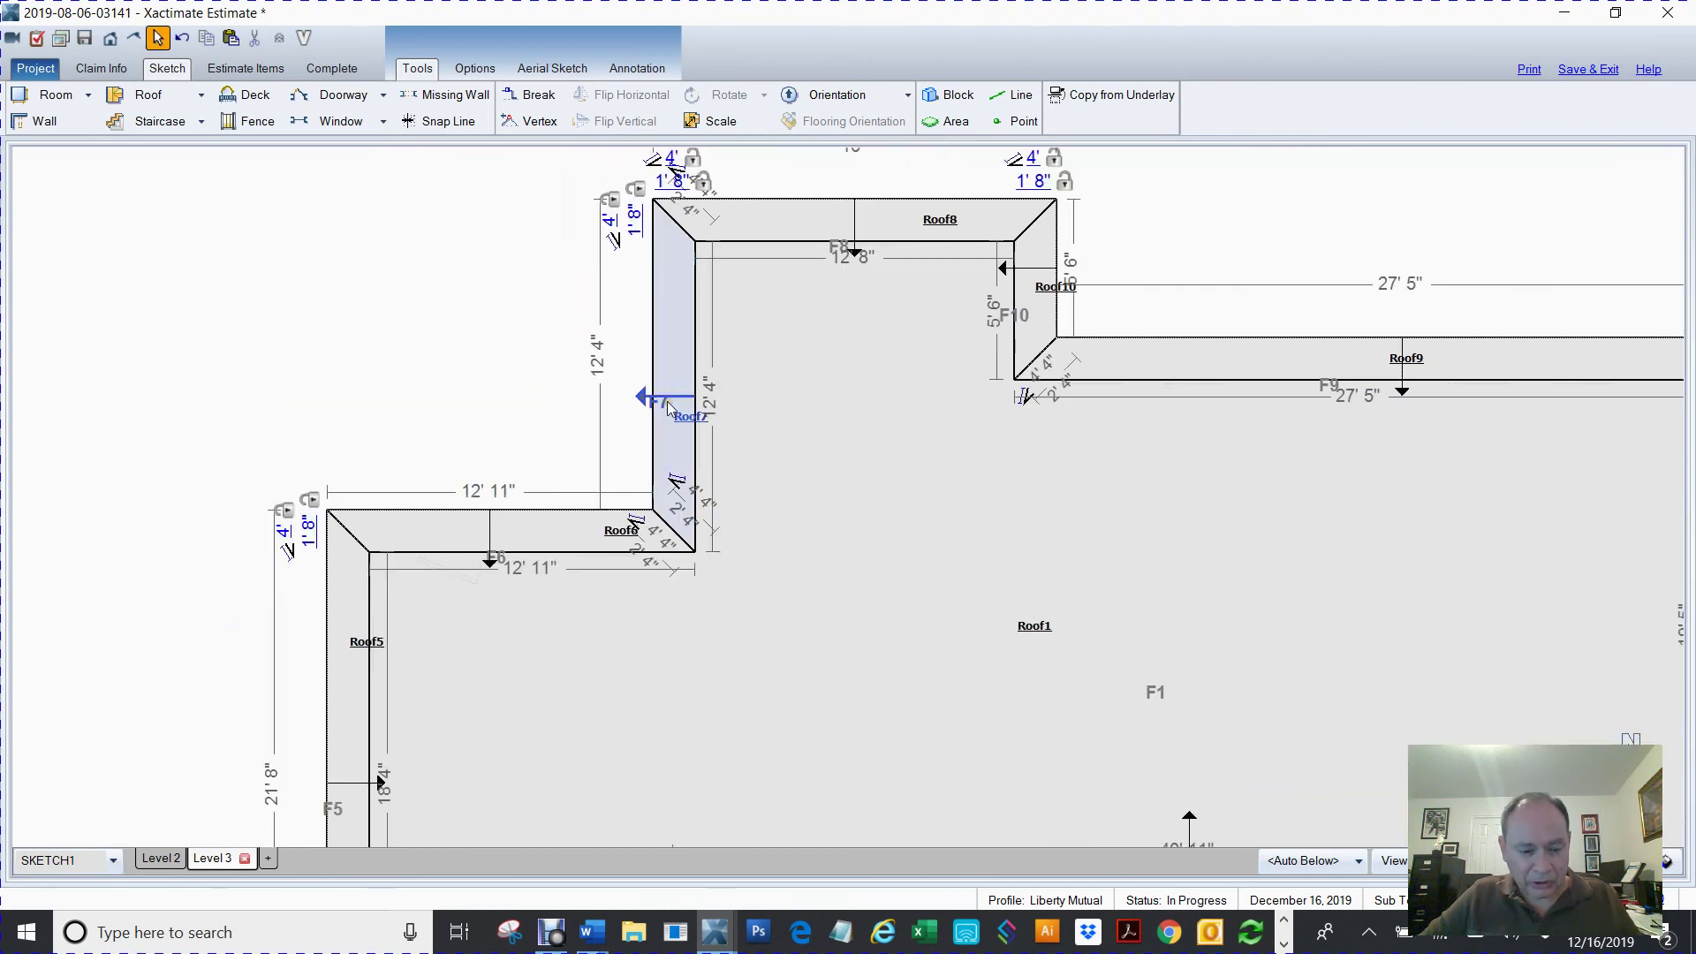
key("o")
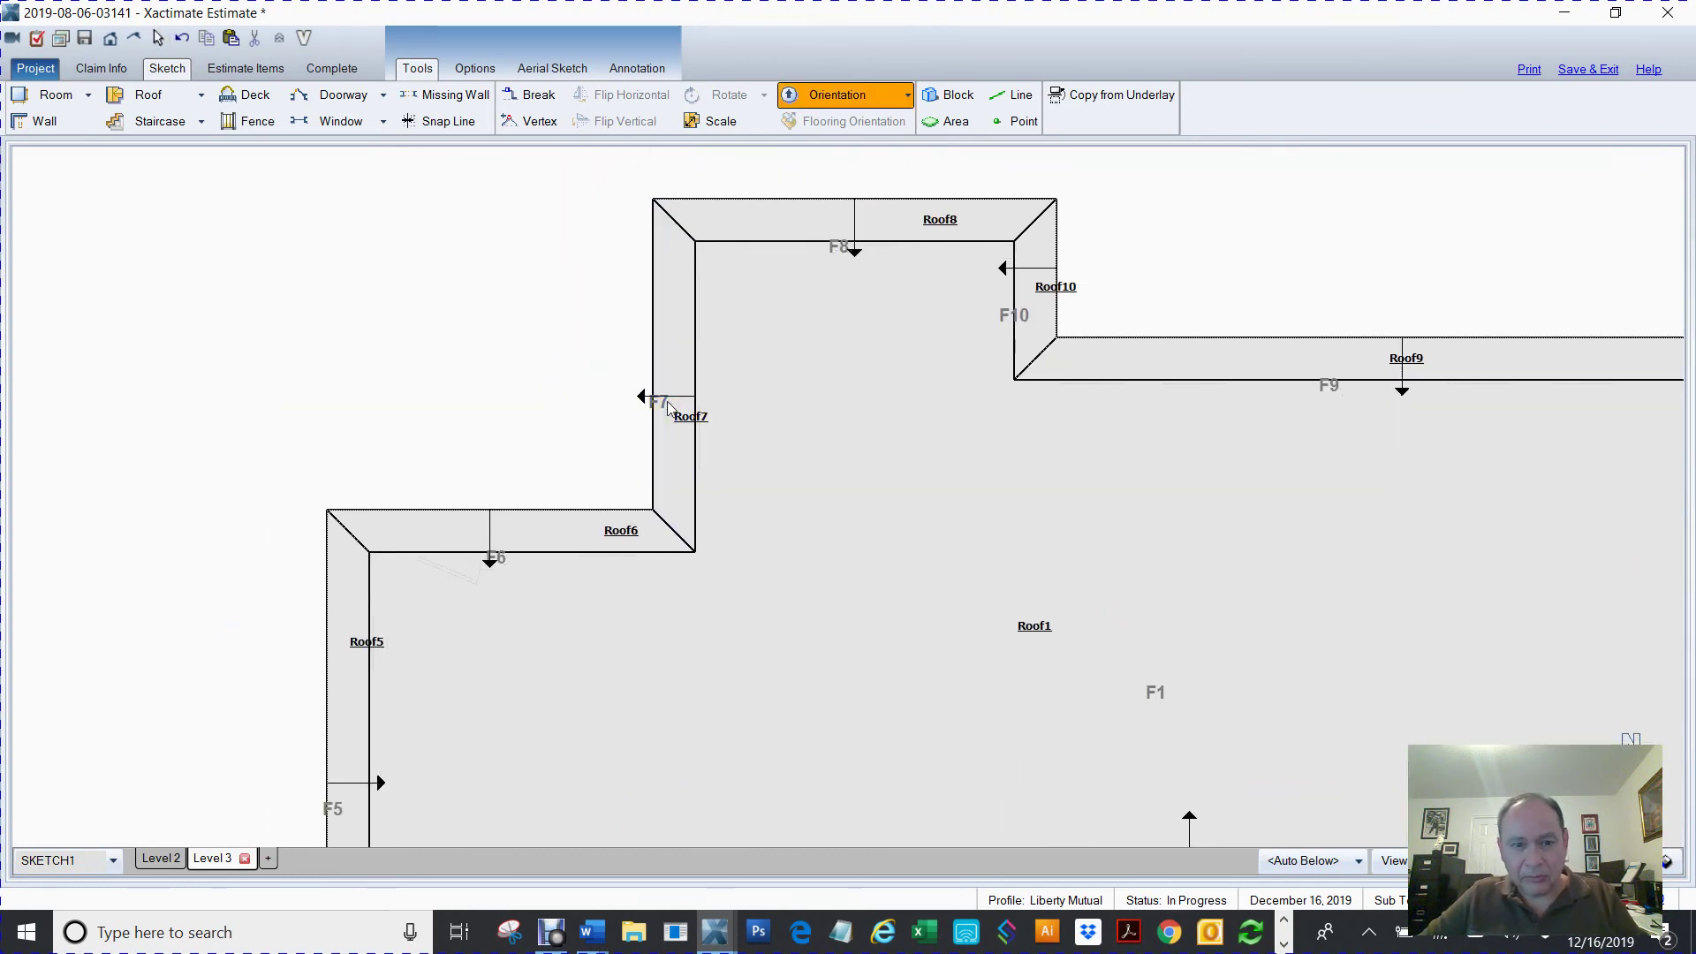
left_click(667, 396)
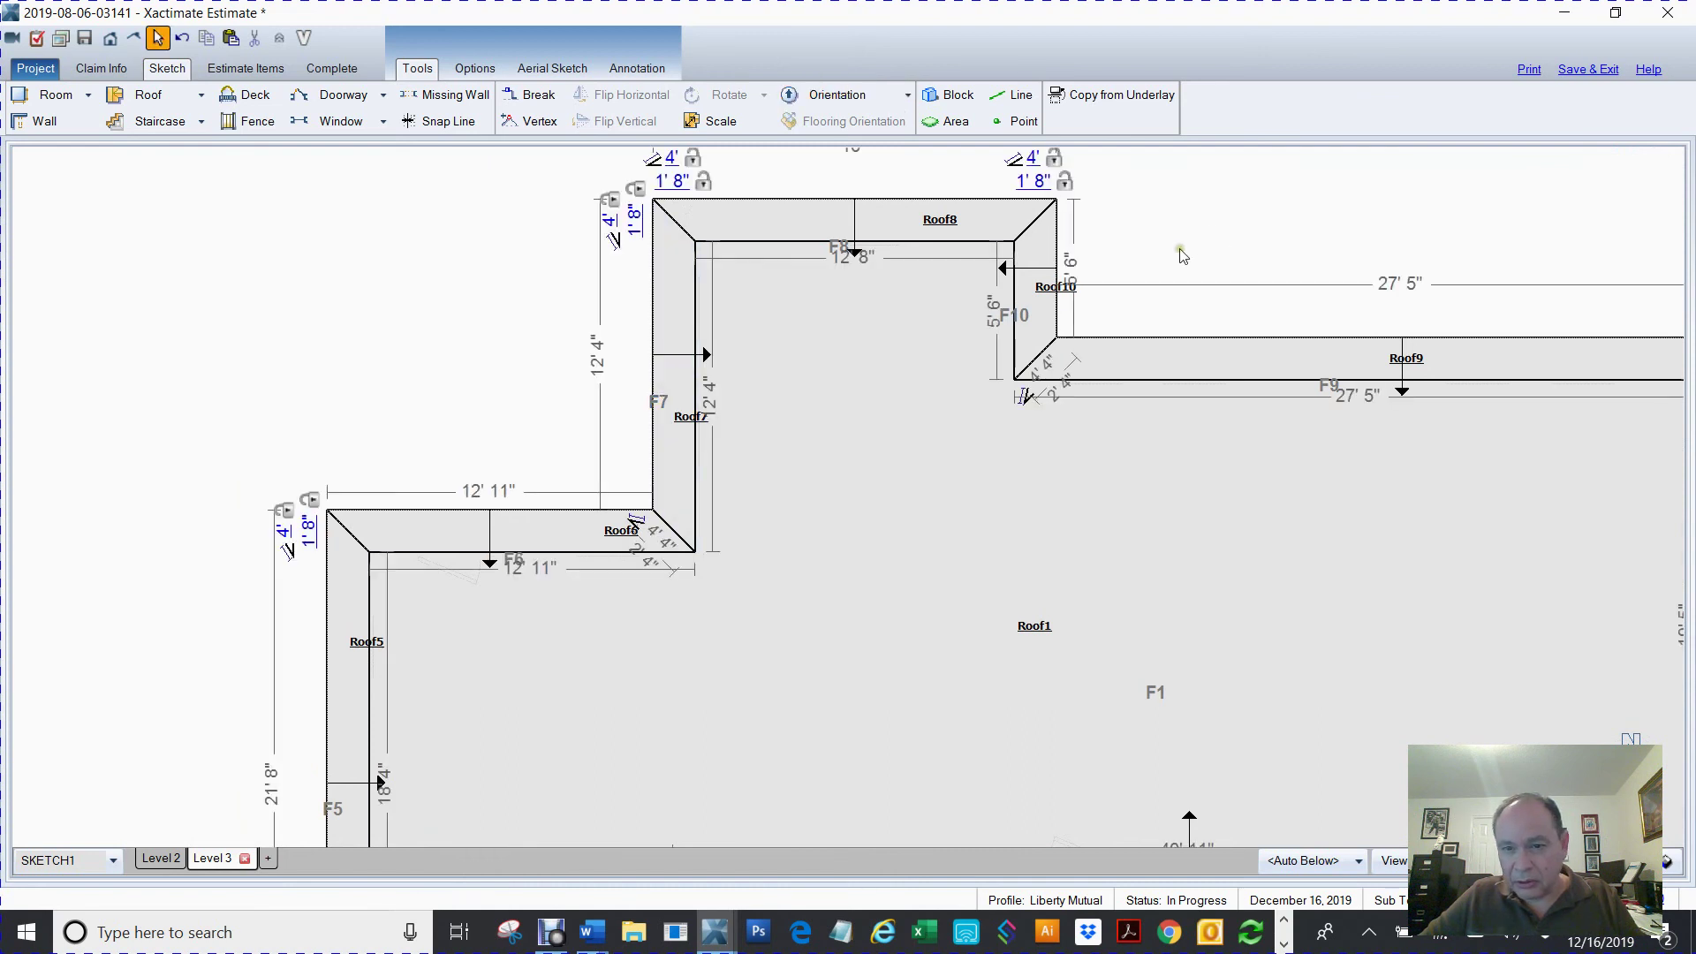
- Check the slope arrows of the remaining perimeter roofs in plan, and examine Level 3 by itself in 3D
mouse_move(1368, 294)
middle_mouse_down()
mouse_move(1257, 307)
mouse_move(856, 276)
middle_mouse_up()
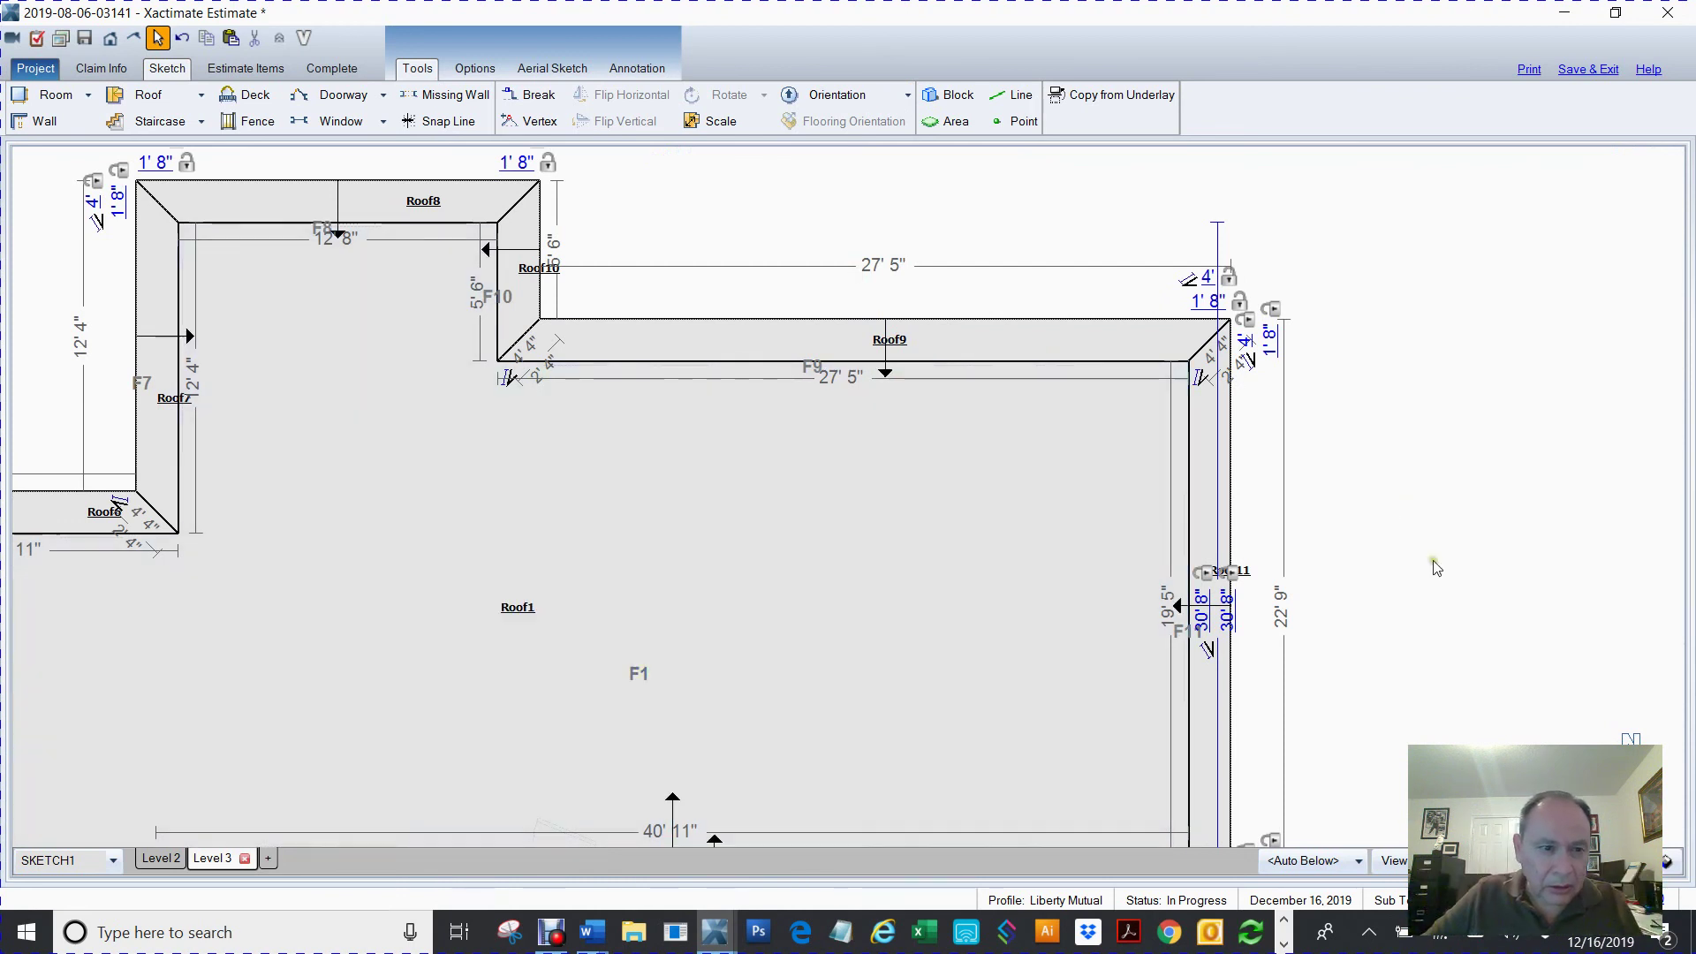
middle_click_drag(1431, 681, 1429, 332)
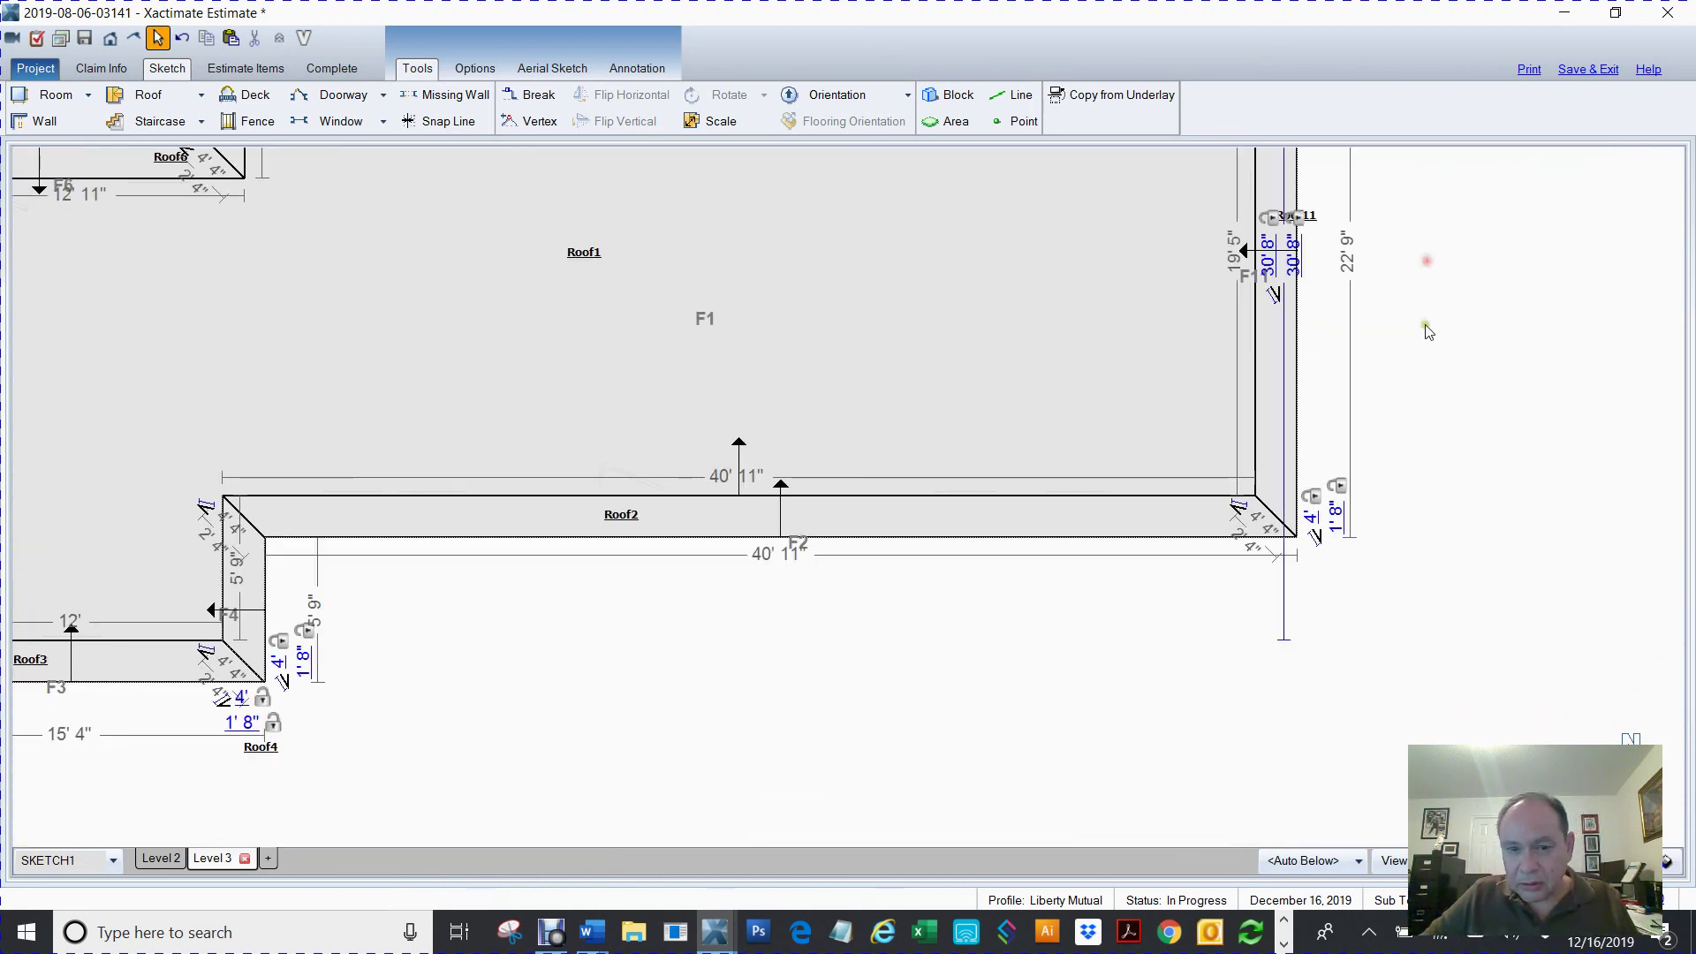
mouse_move(594, 625)
middle_mouse_down()
mouse_move(1109, 633)
mouse_move(1039, 718)
mouse_move(830, 719)
mouse_move(828, 736)
middle_mouse_up()
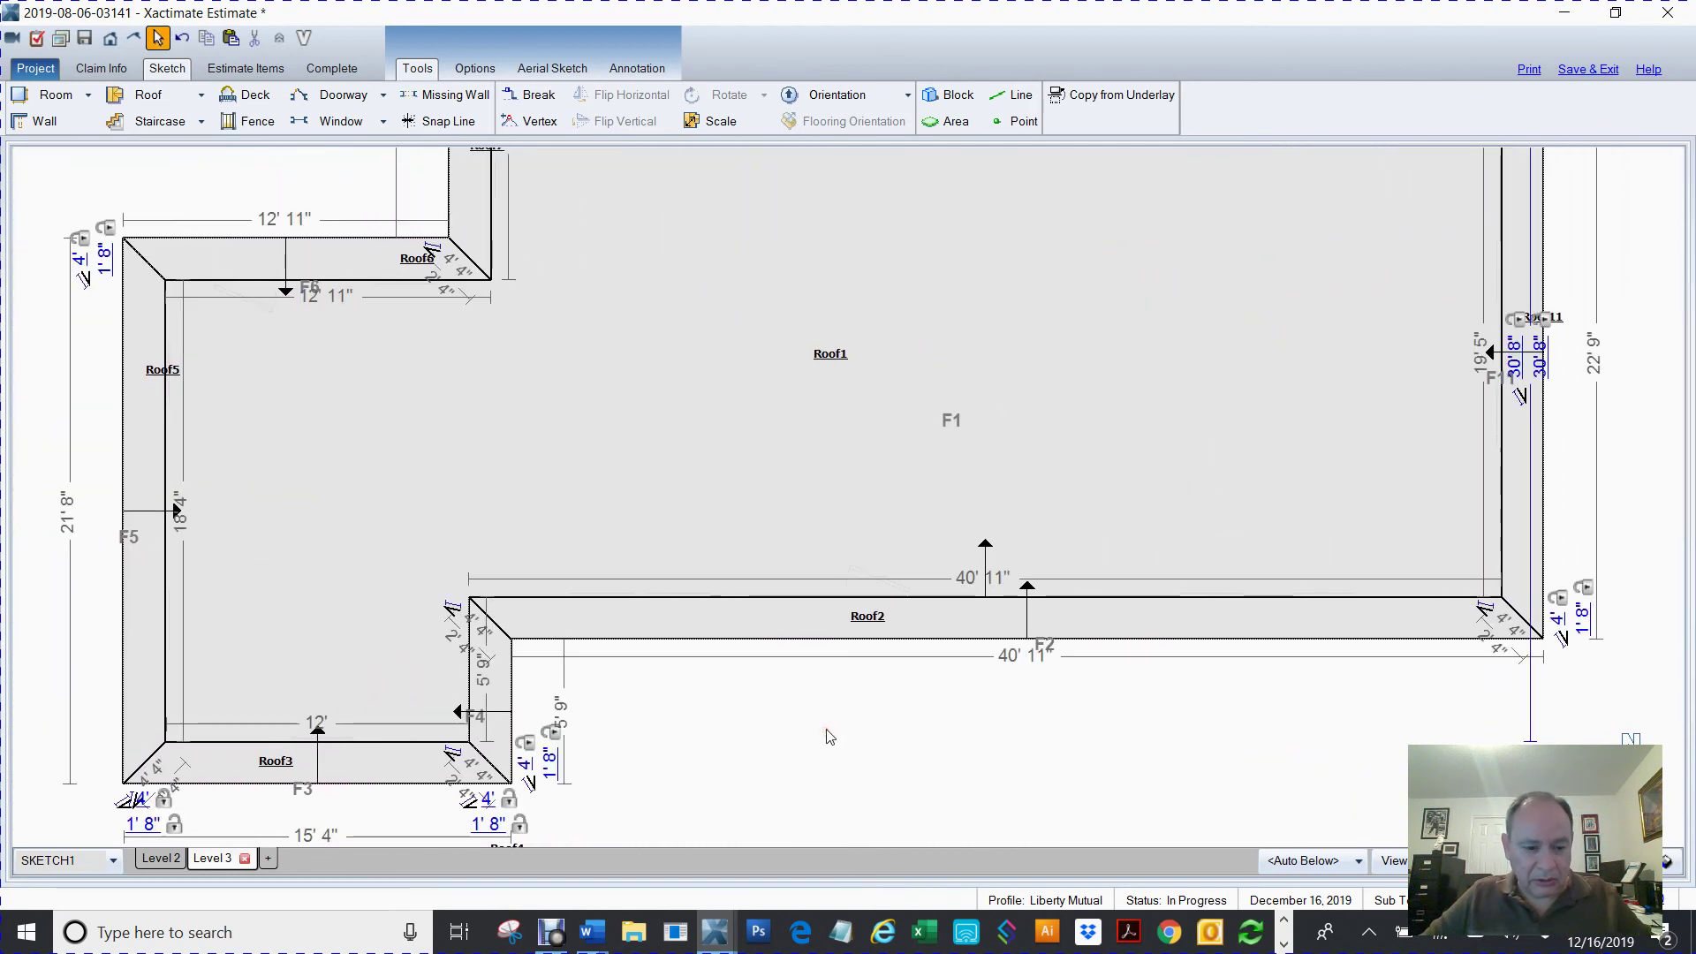
key("F12")
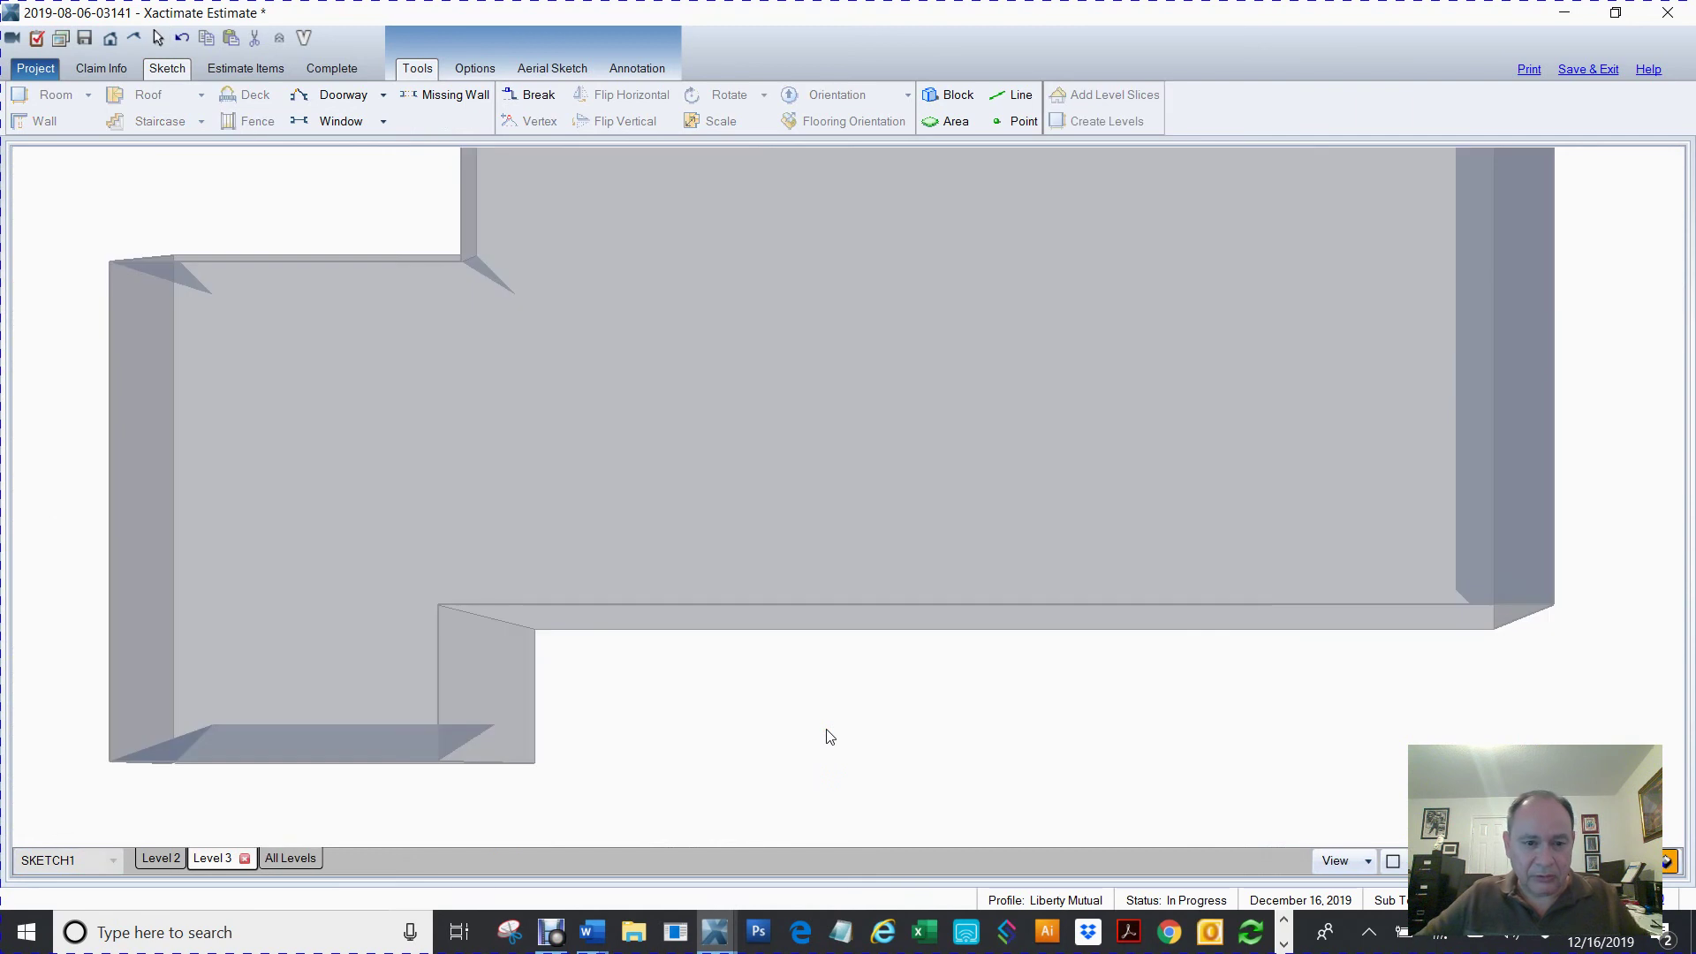
scroll(859, 696, "down", 3)
left_click_drag(878, 708, 1015, 677)
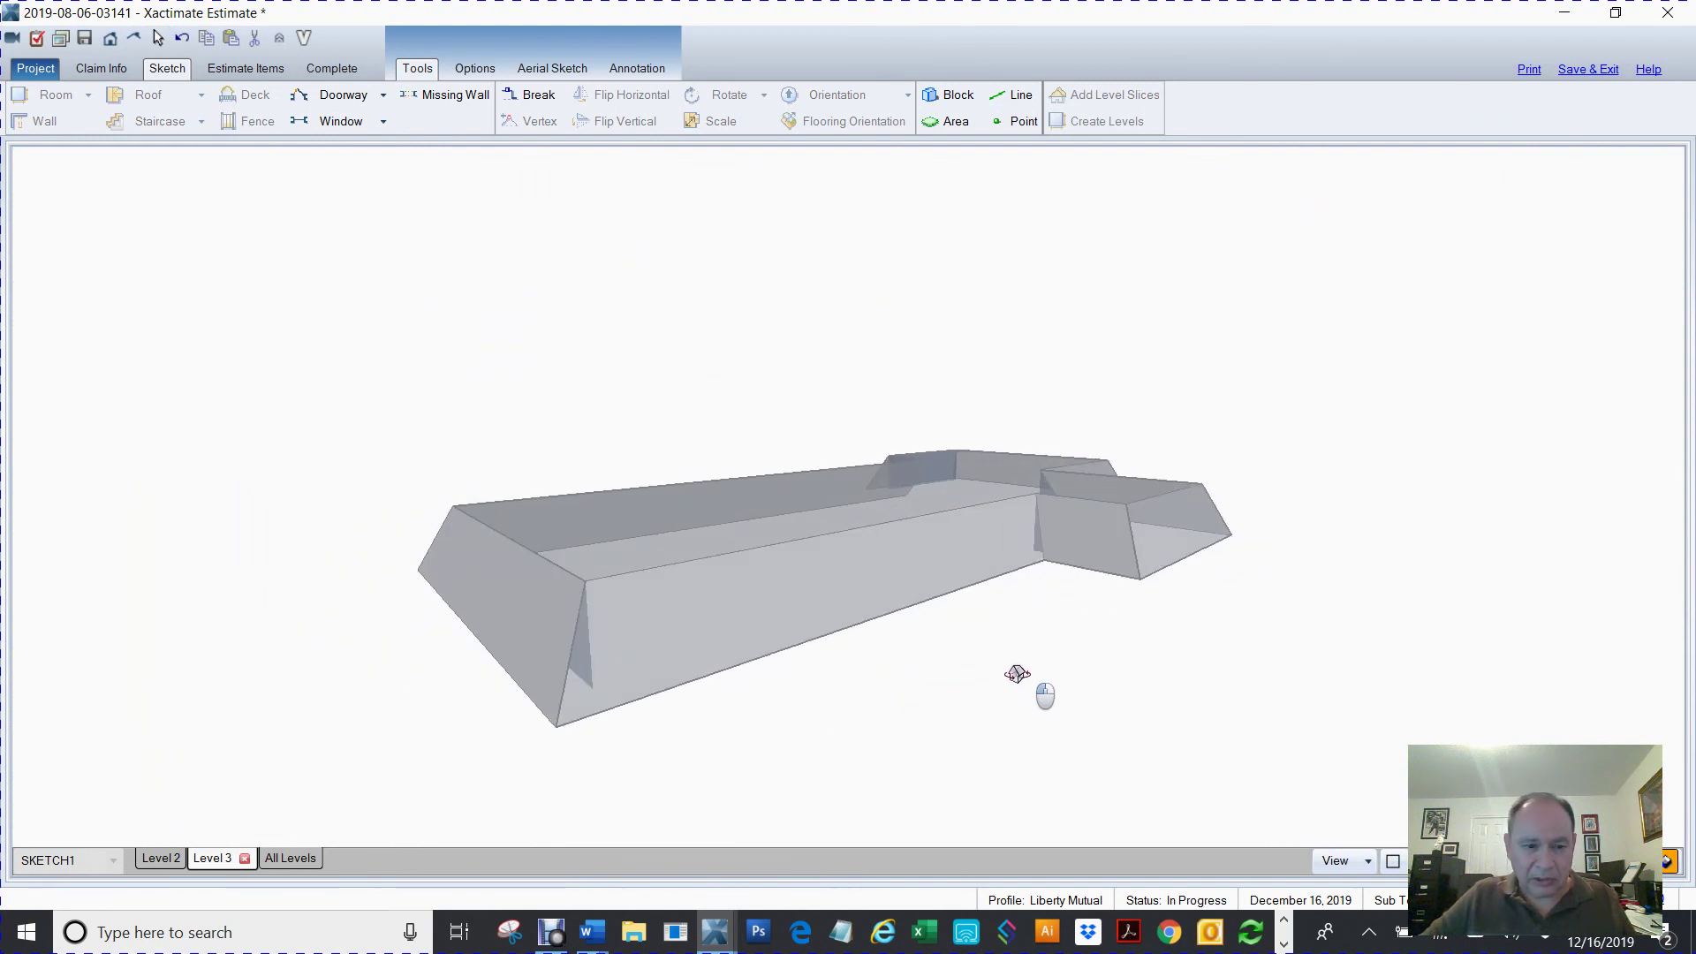
- Show all levels in 3D and inspect the mansard roof from several angles, ending with the whole Level 3 roof in plan view
left_click(283, 857)
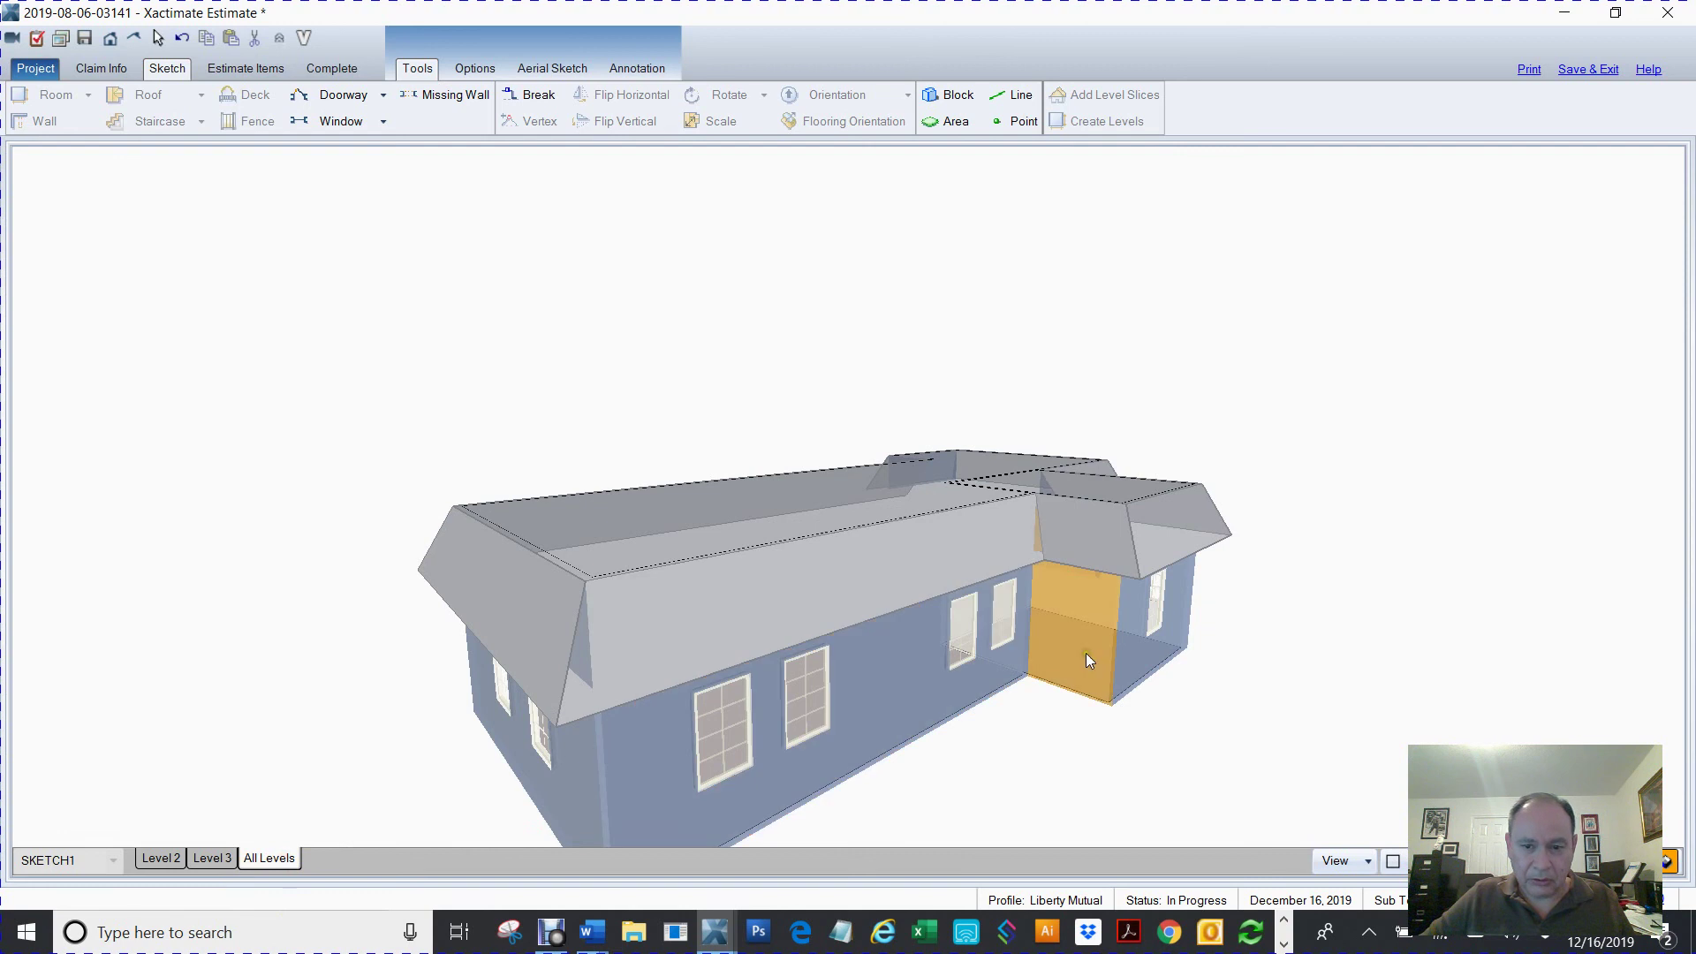
scroll(1086, 658, "down", 3)
left_click_drag(1088, 661, 713, 731)
scroll(714, 731, "up", 5)
left_click_drag(325, 475, 547, 496)
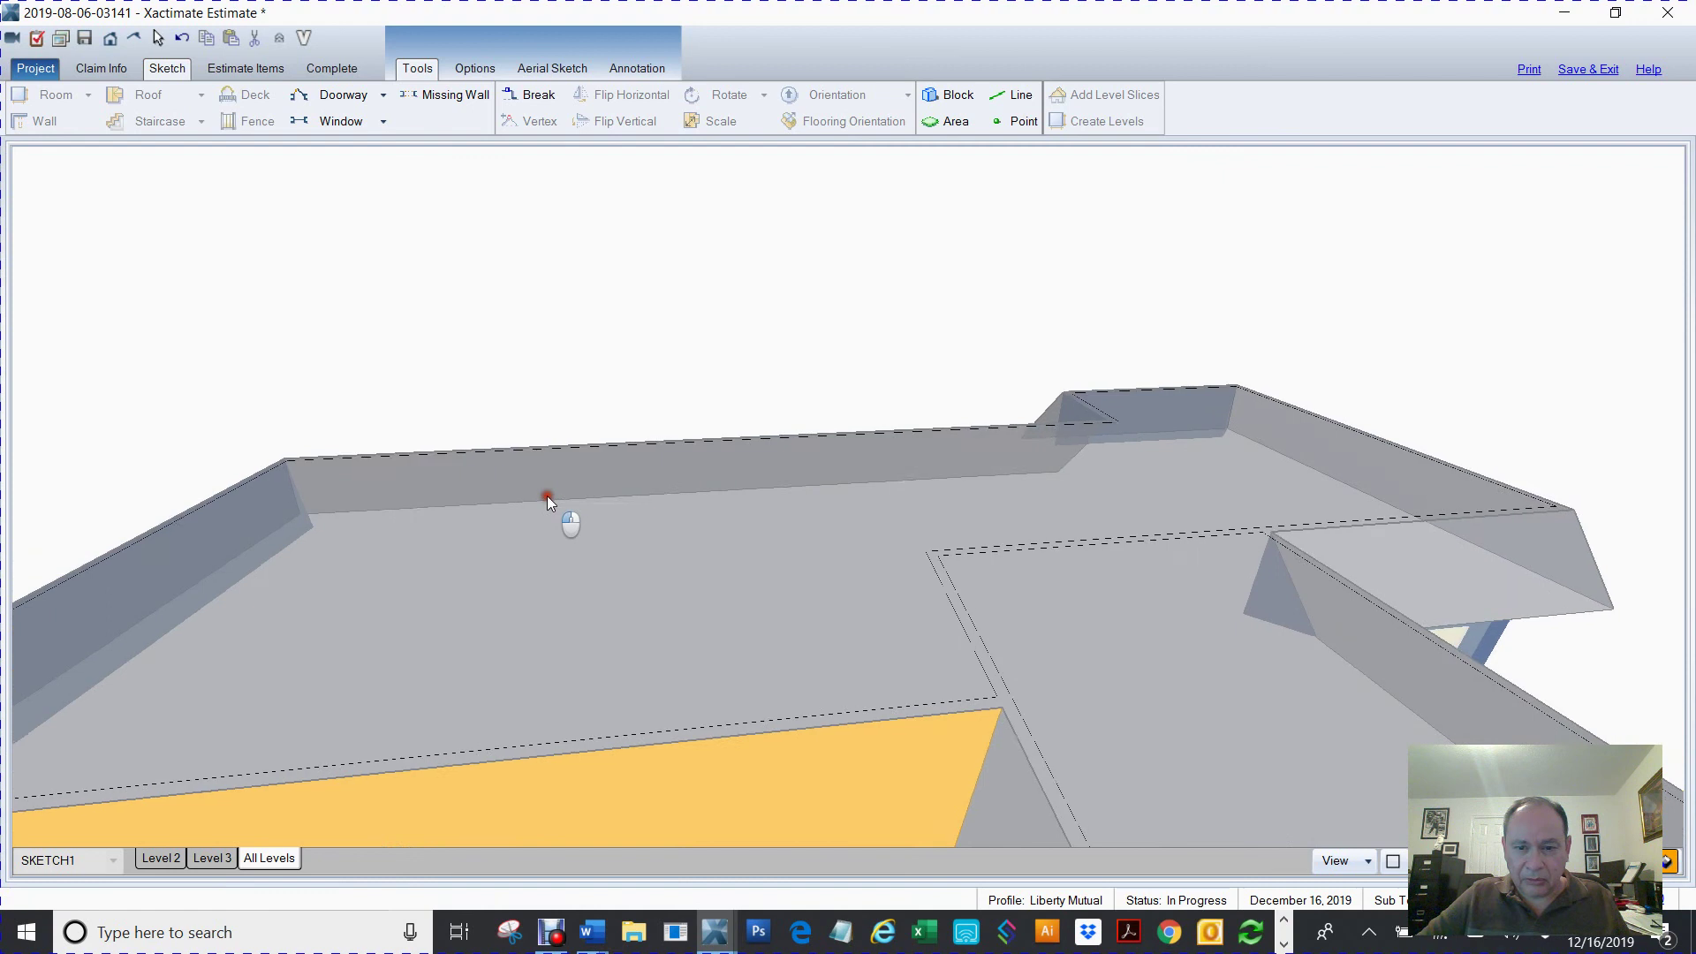
double_click(941, 606)
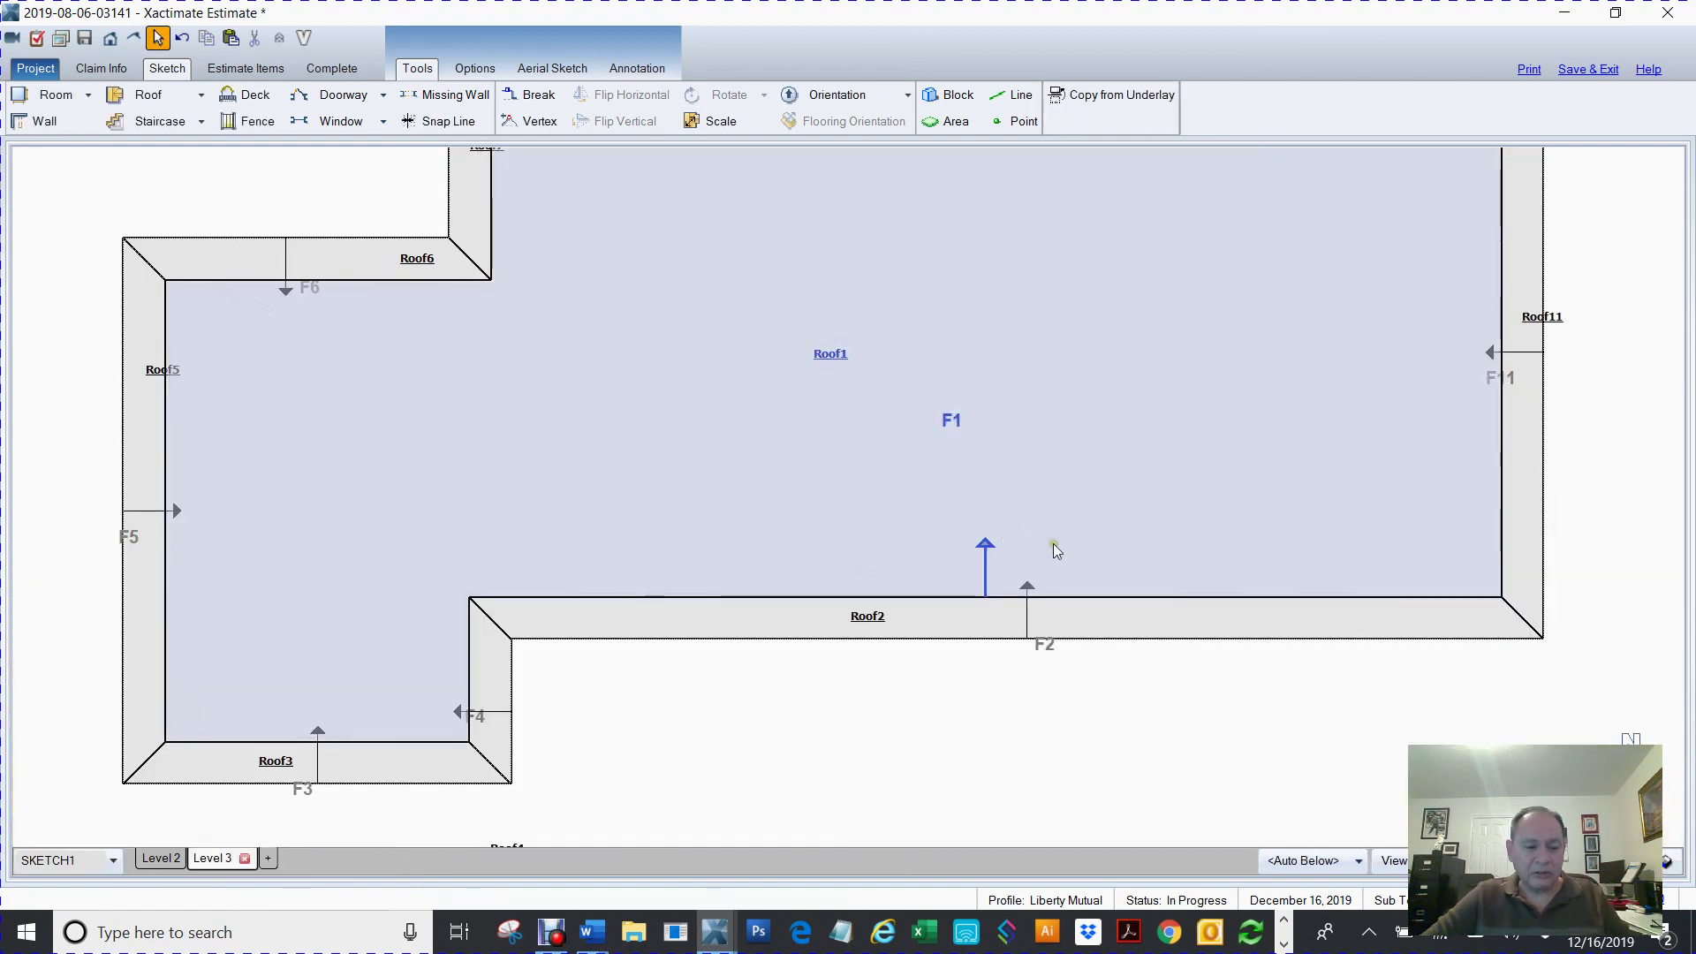
scroll(1066, 548, "down", 1)
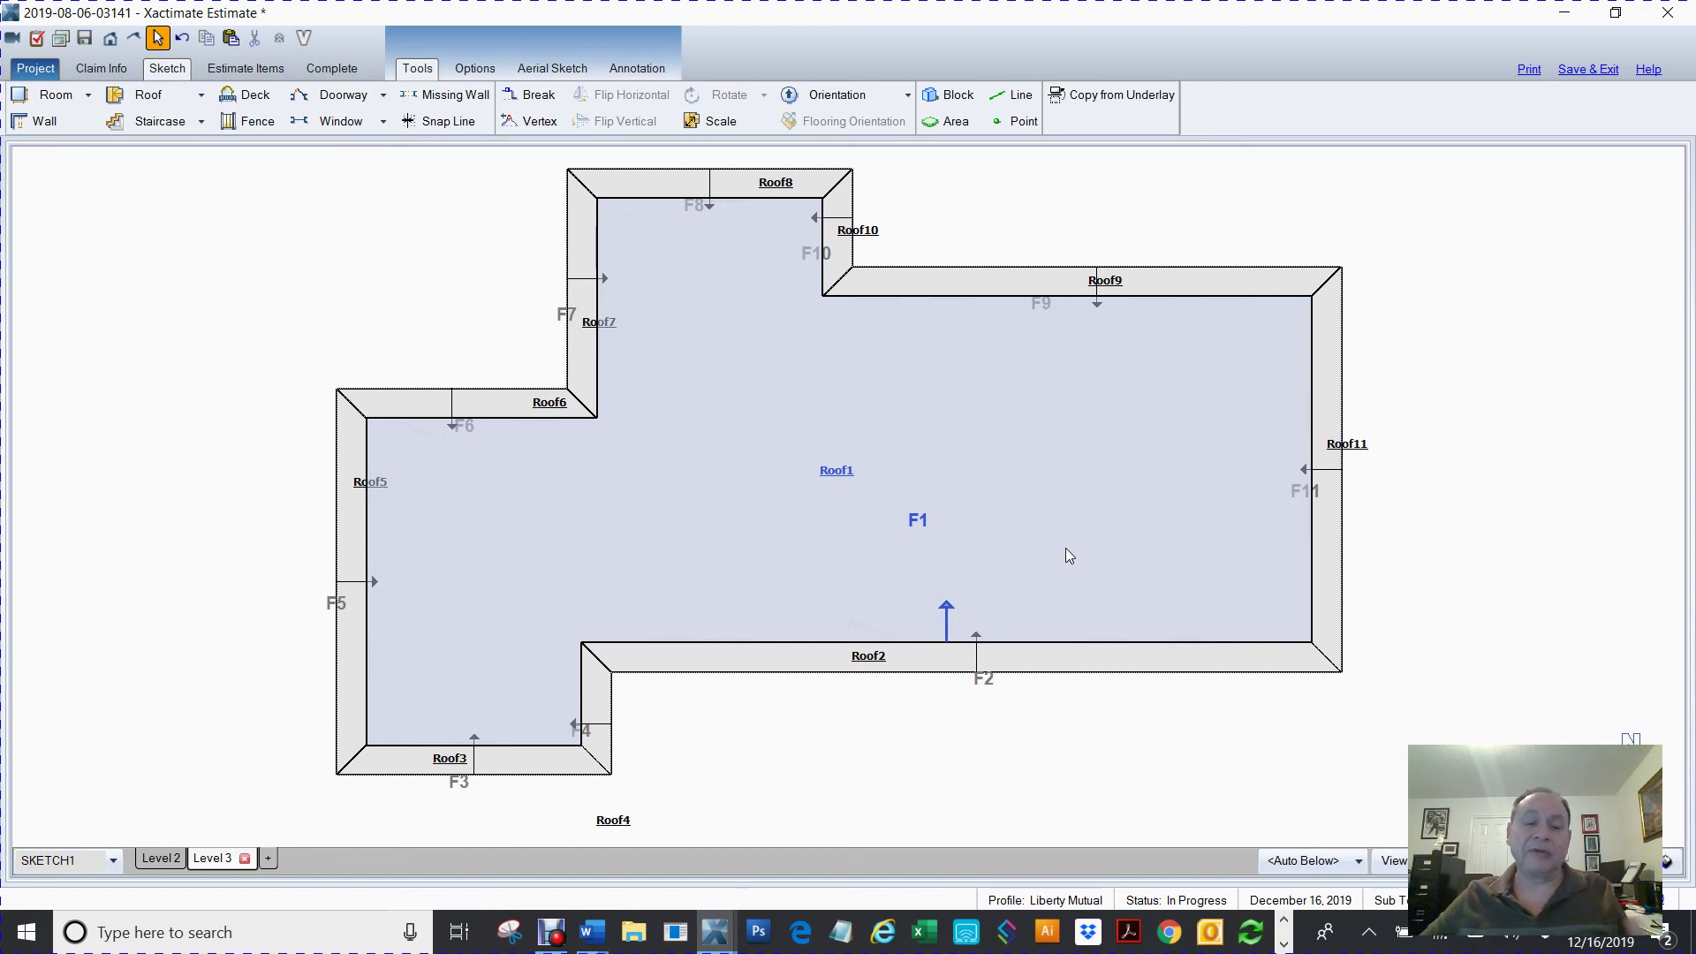
left_click(257, 742)
- Switch to Word to view the document Becoming an independent Adjuster.docx, ending in the Debut Professional recorder
left_click(555, 933)
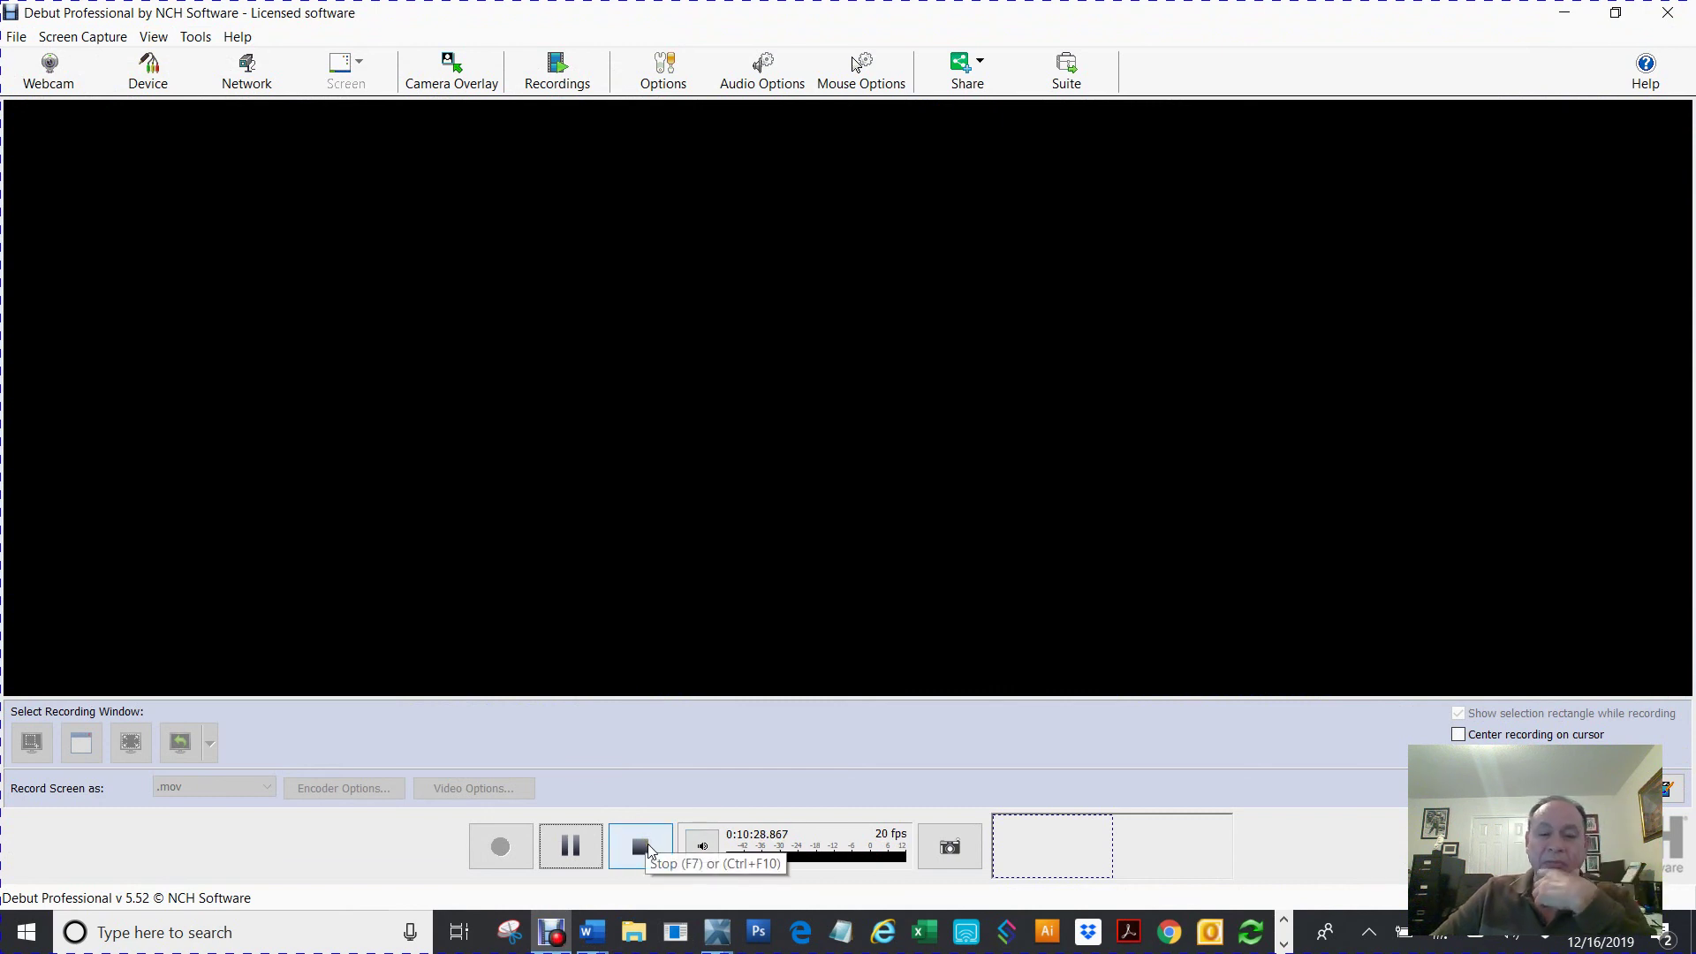
left_click(600, 947)
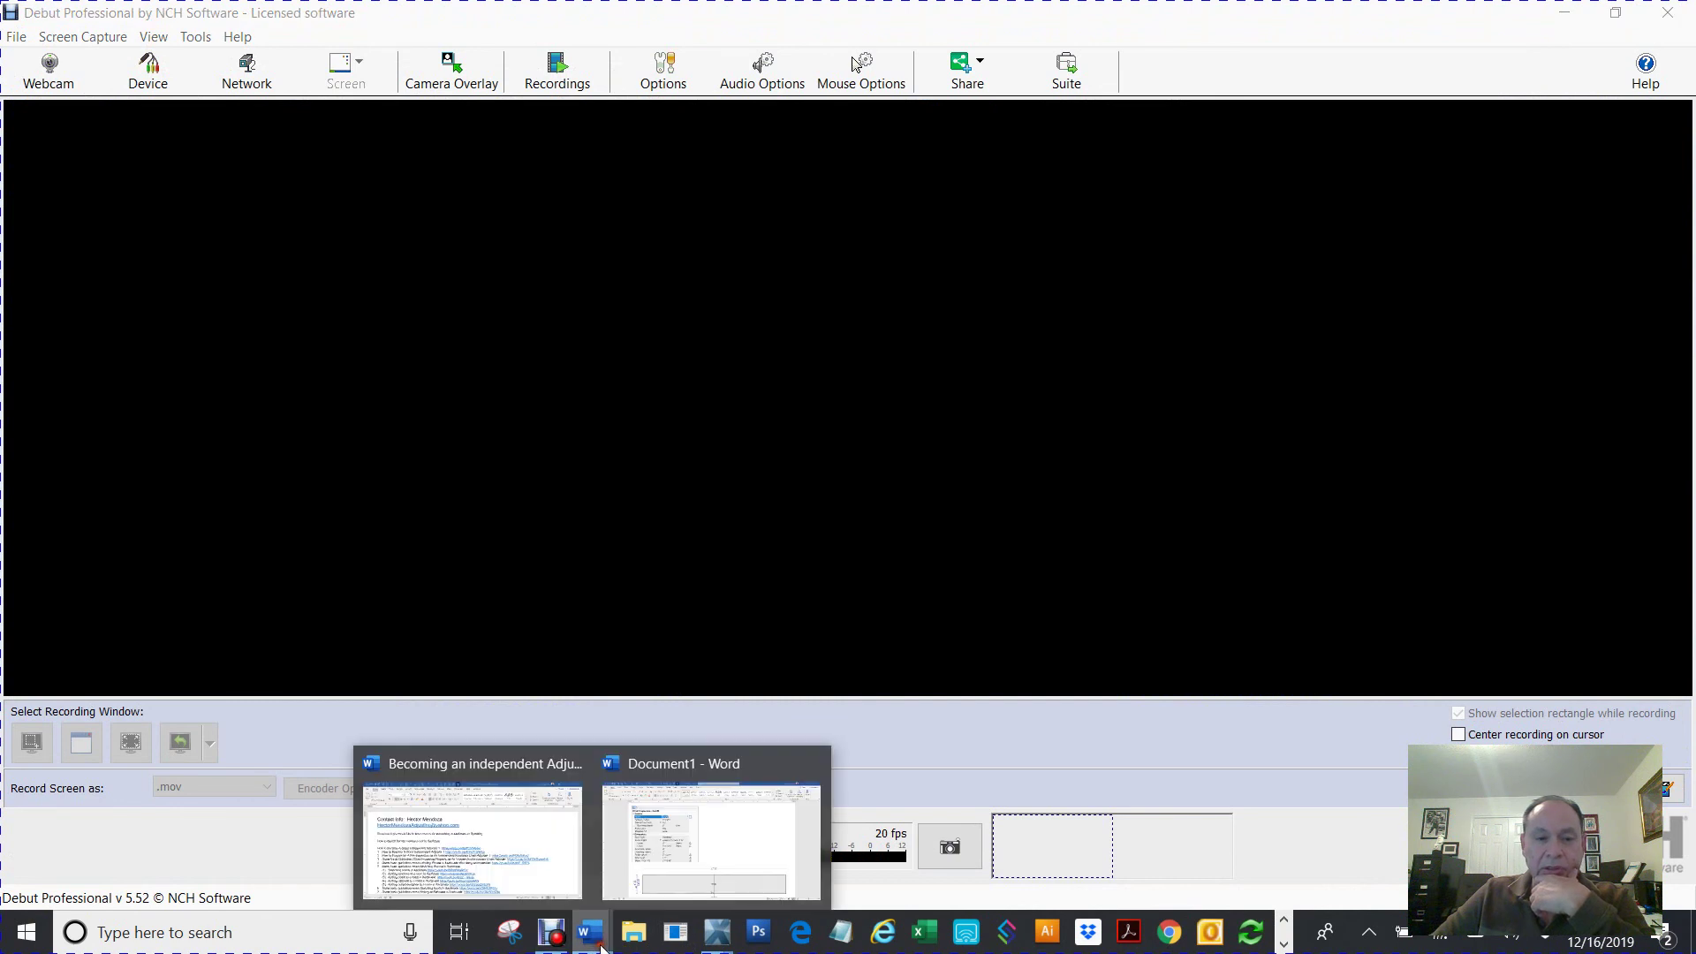
left_click(630, 627)
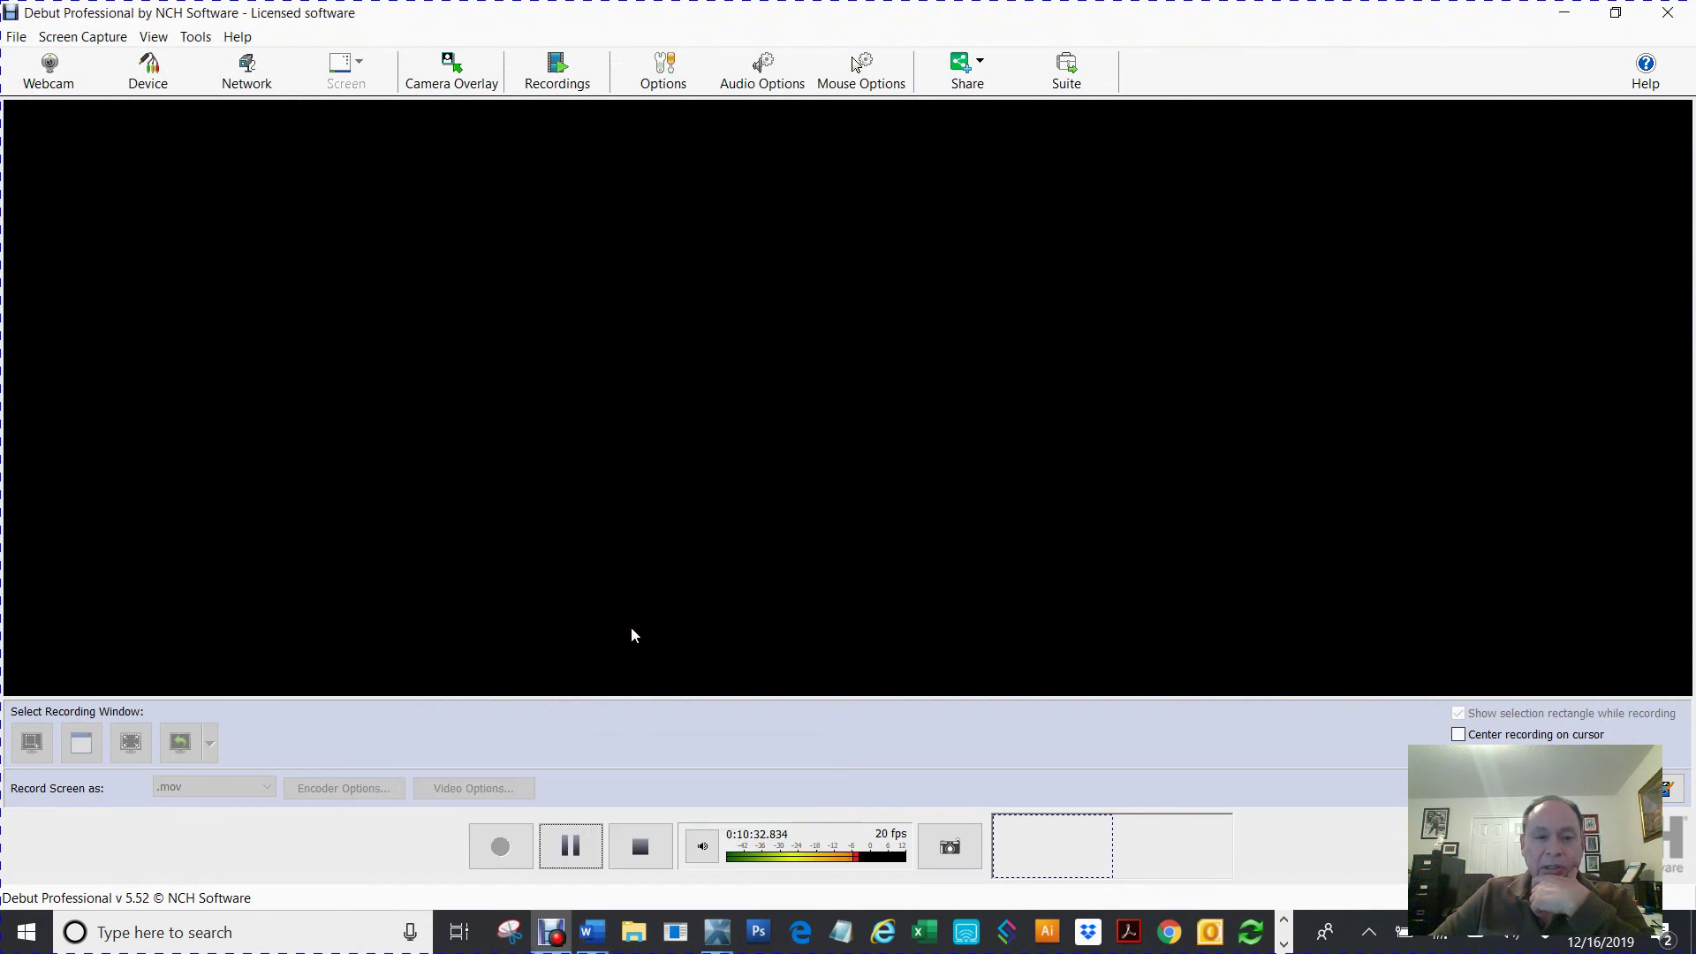
left_click(591, 947)
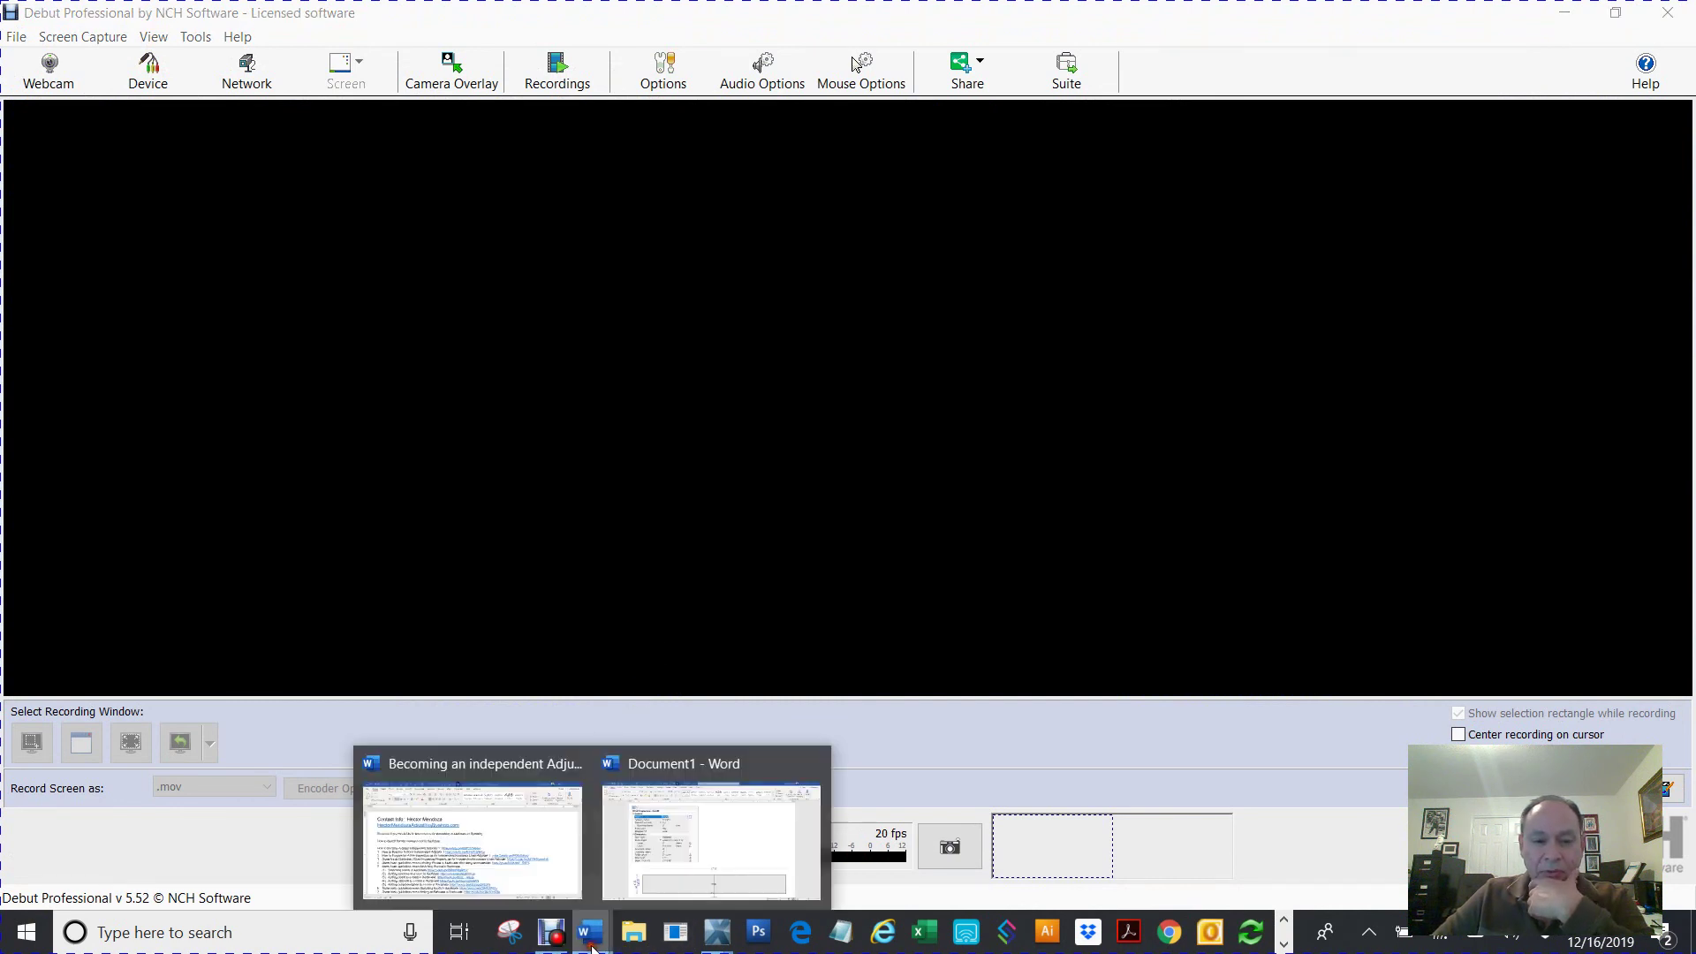
left_click(497, 873)
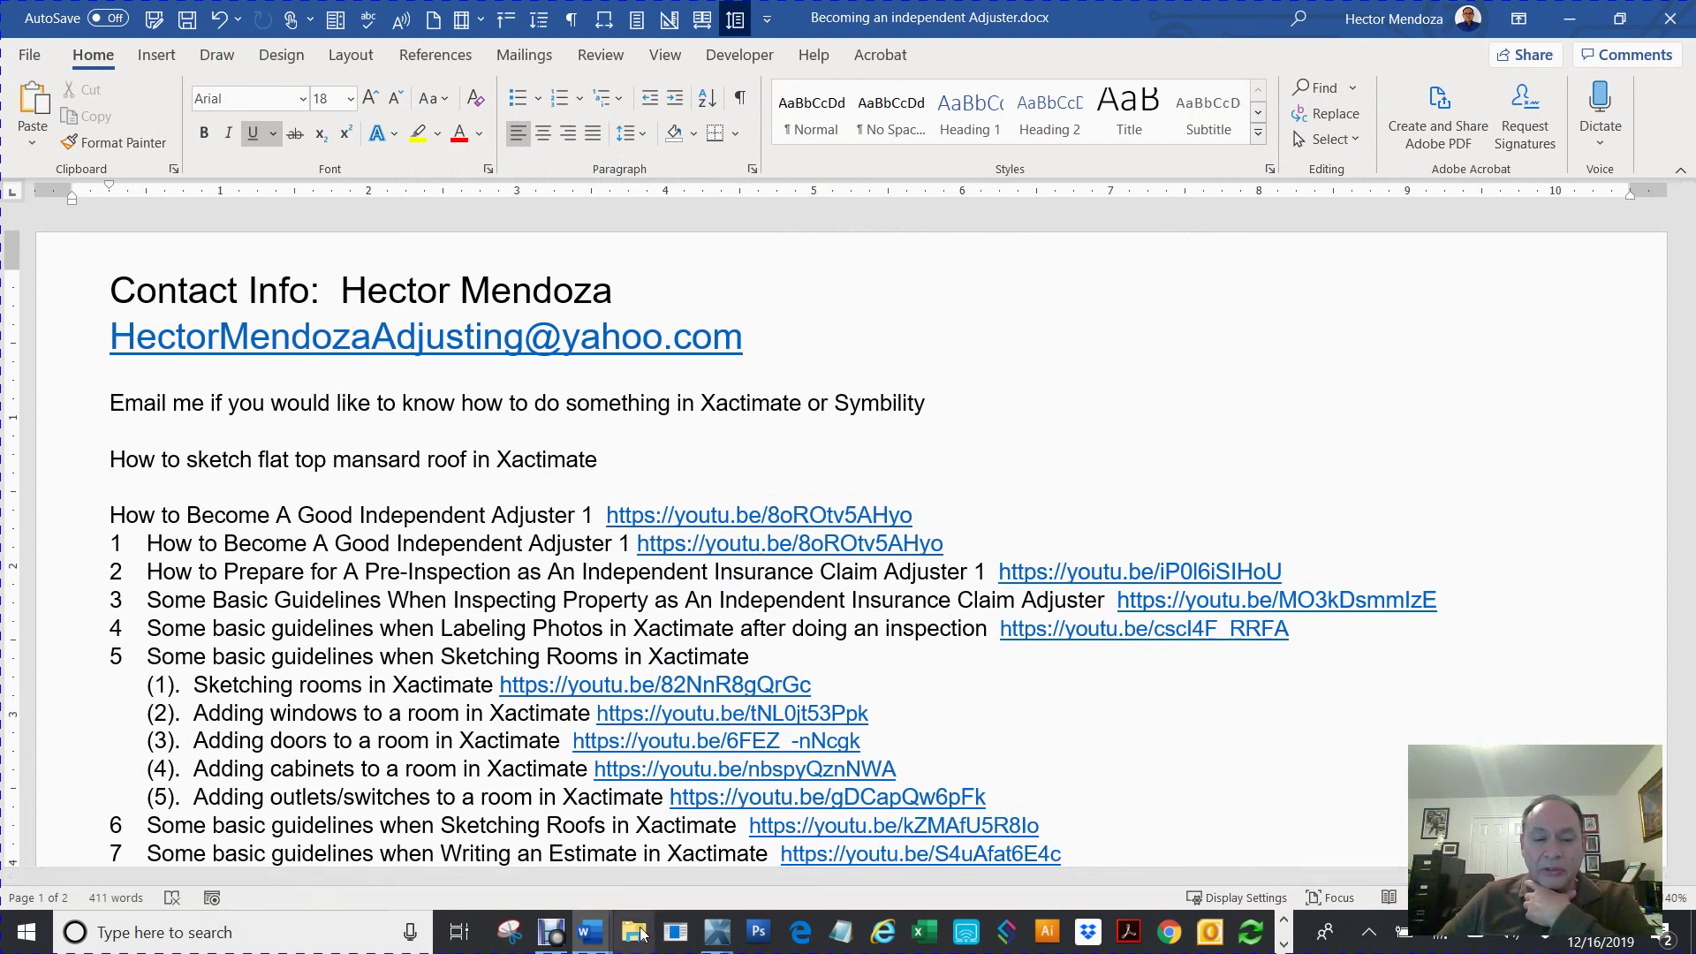
left_click(557, 940)
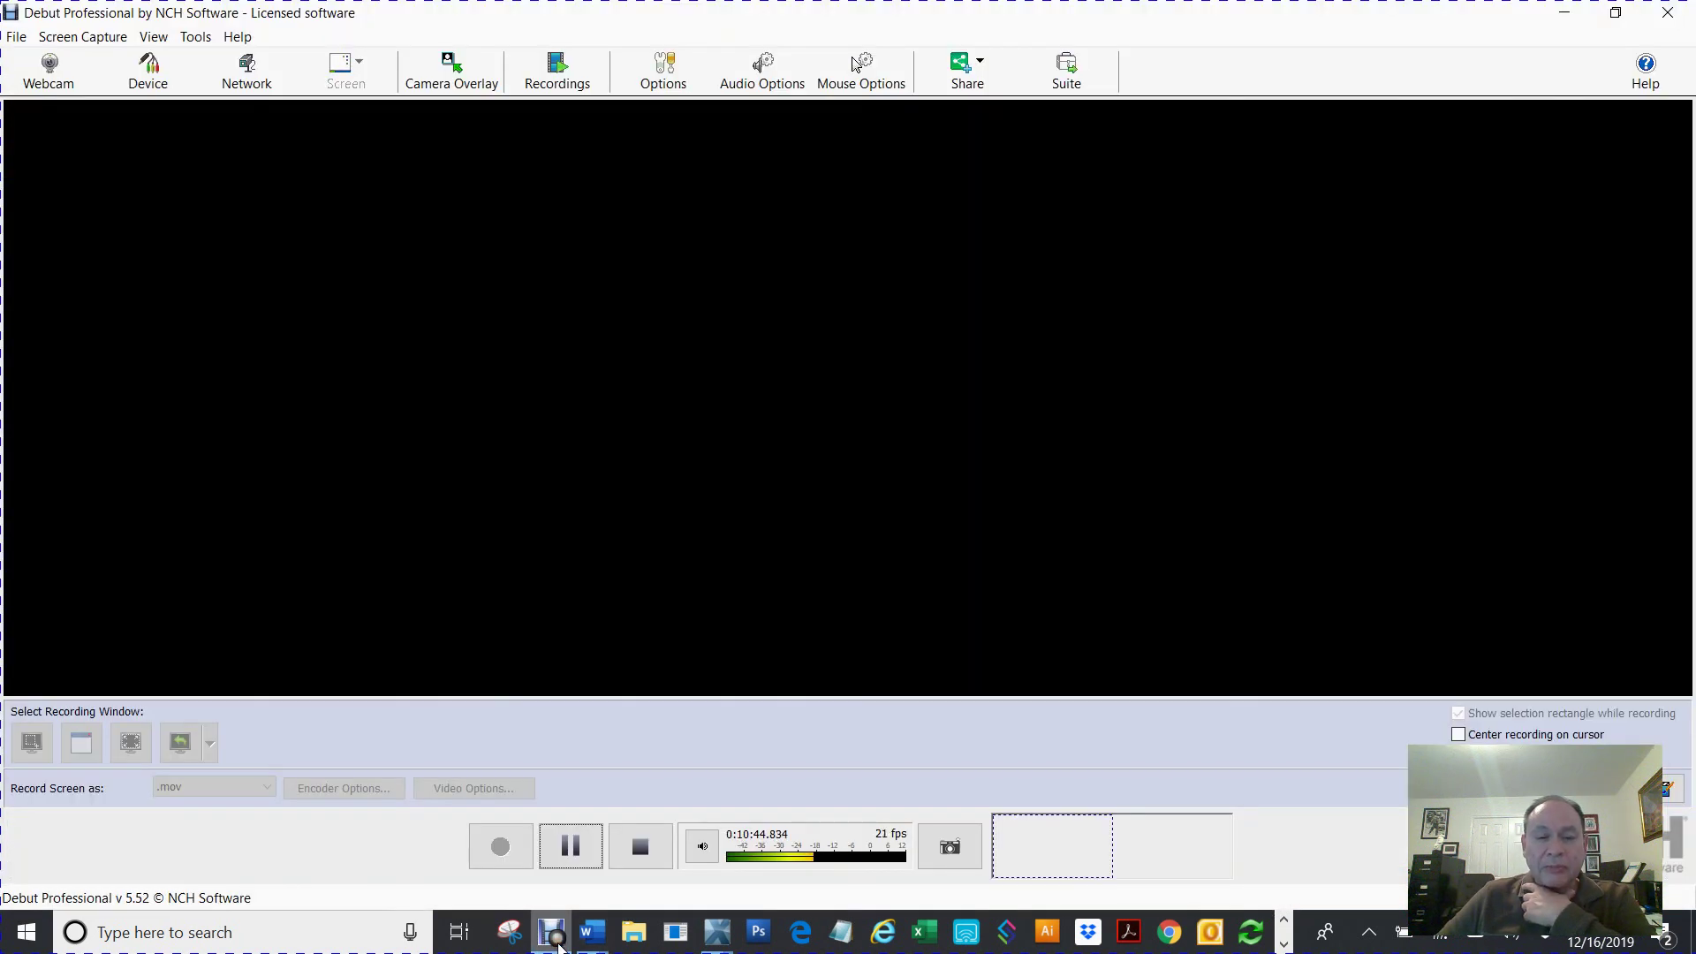